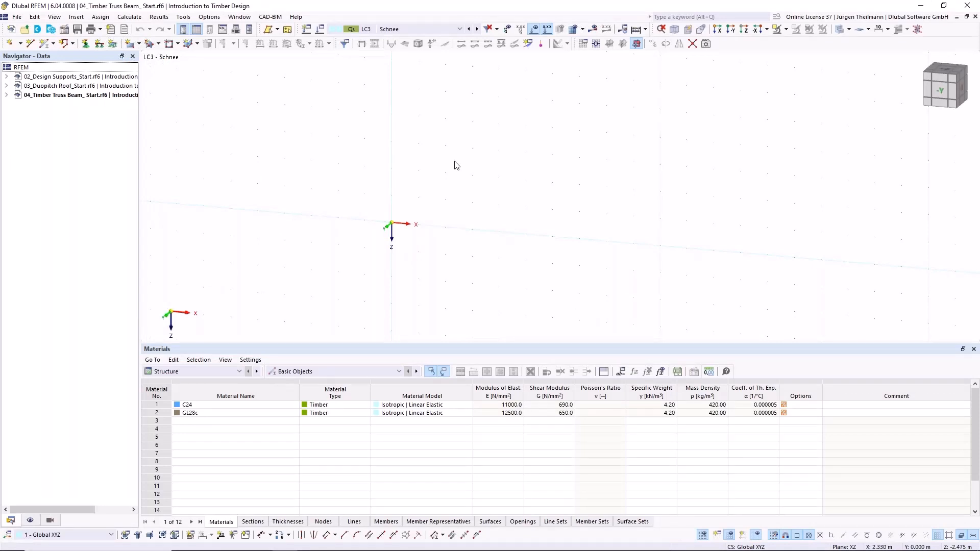
- Create a new model named 01_Timber Column in the Introduction to Timber Design project under Schulungen
{"action": "left_click", "coordinate": [11, 30]}
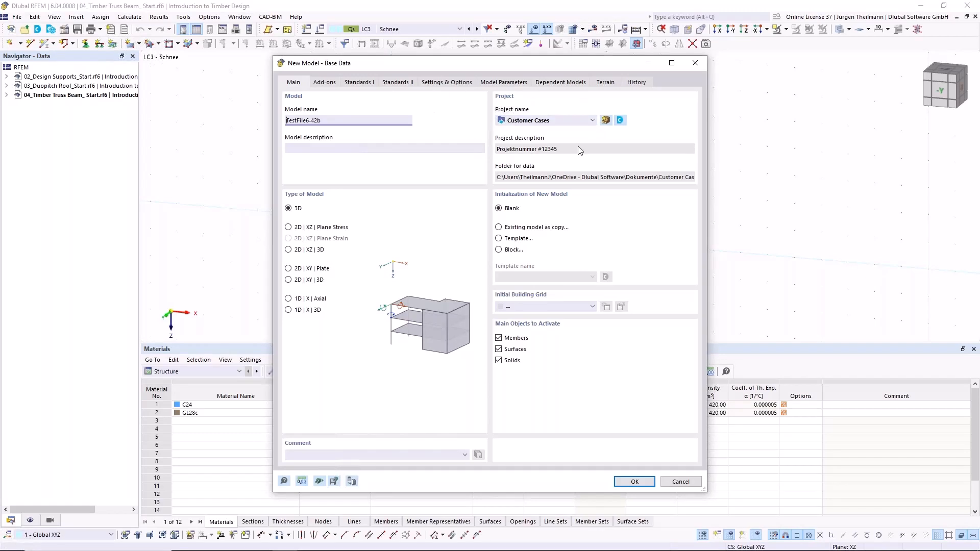
{"action": "left_click", "coordinate": [593, 121]}
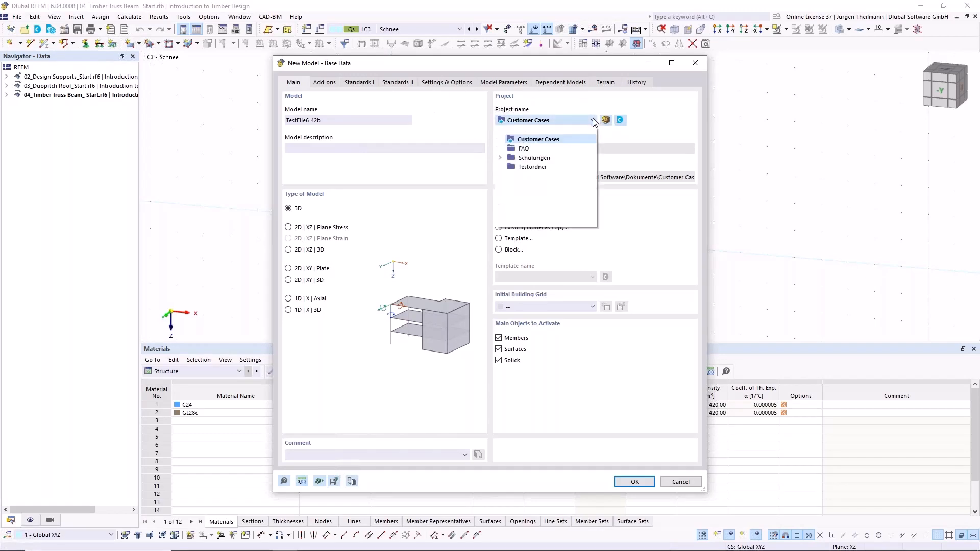
{"action": "left_click", "coordinate": [501, 158]}
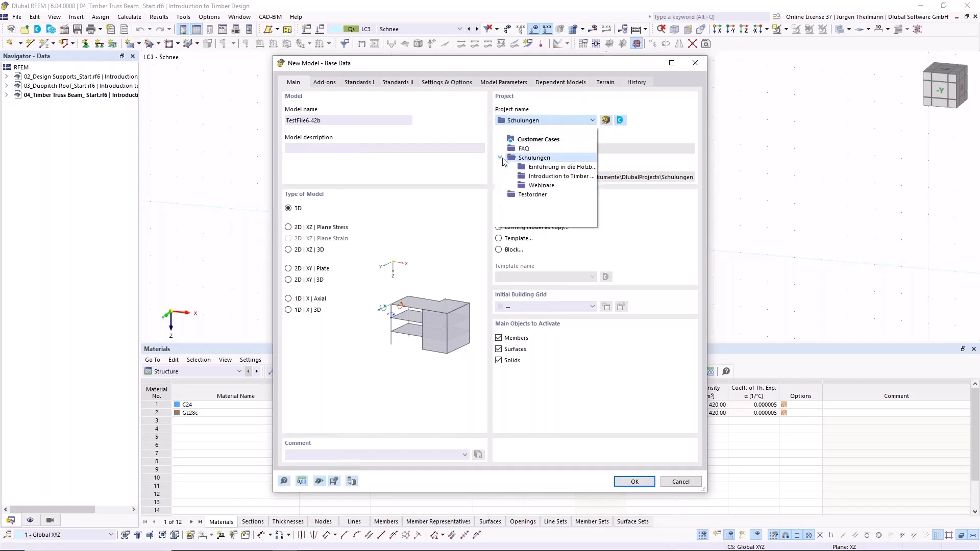
{"action": "left_click", "coordinate": [555, 176]}
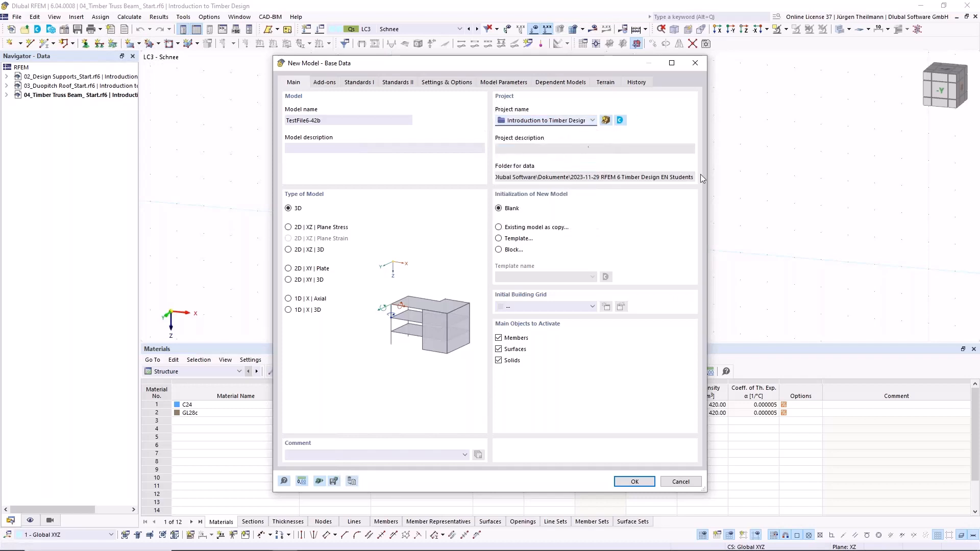
{"action": "left_click_drag", "start_coordinate": [359, 121], "coordinate": [258, 127]}
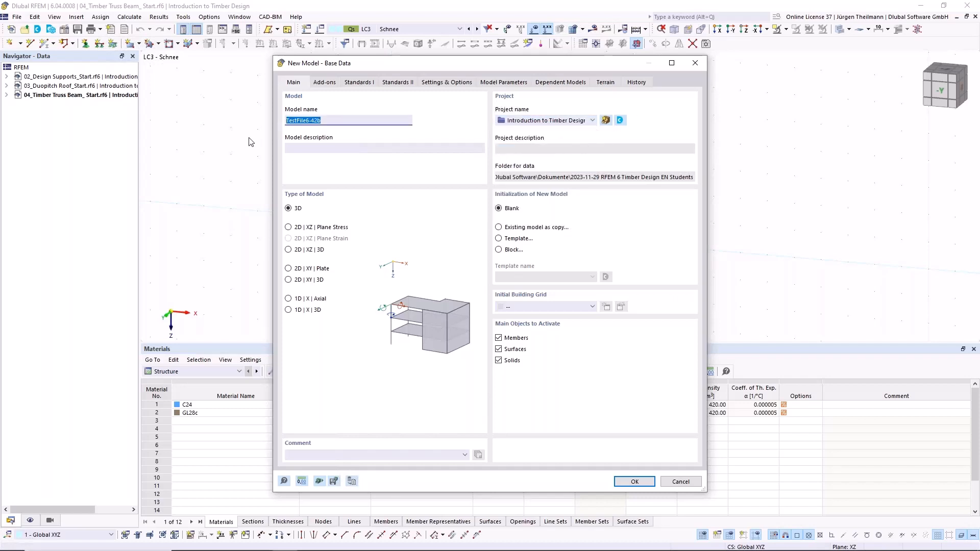
{"action": "type", "text": "01_Timber Column"}
- Activate the Timber Design add-on and set the load combination standard group to EN 1990 | Timber
{"action": "left_click", "coordinate": [330, 84]}
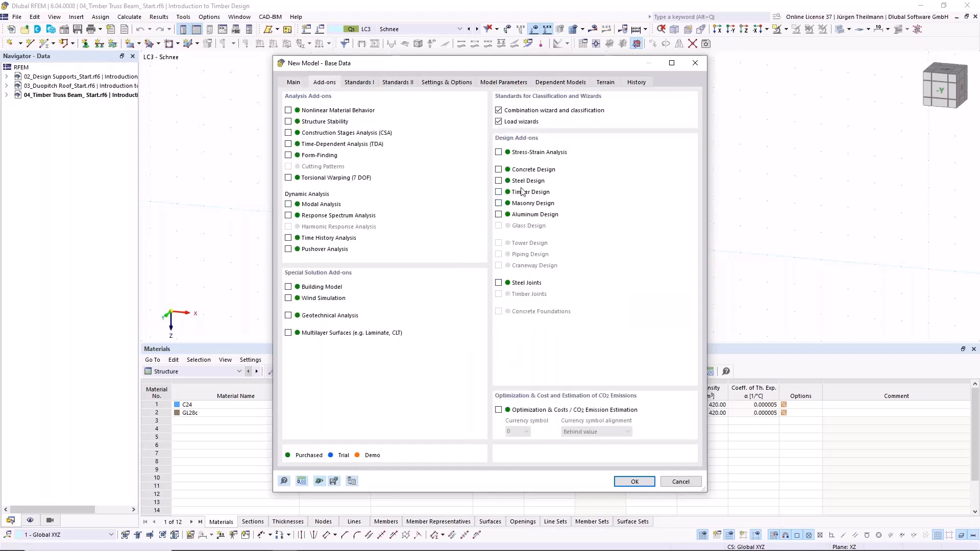
{"action": "left_click", "coordinate": [498, 192]}
{"action": "left_click", "coordinate": [352, 83]}
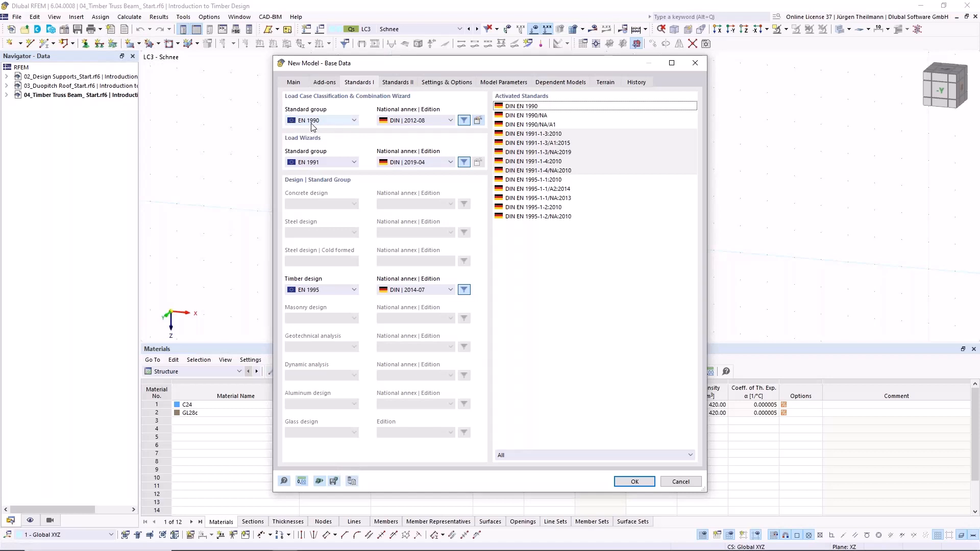
{"action": "left_click", "coordinate": [354, 123]}
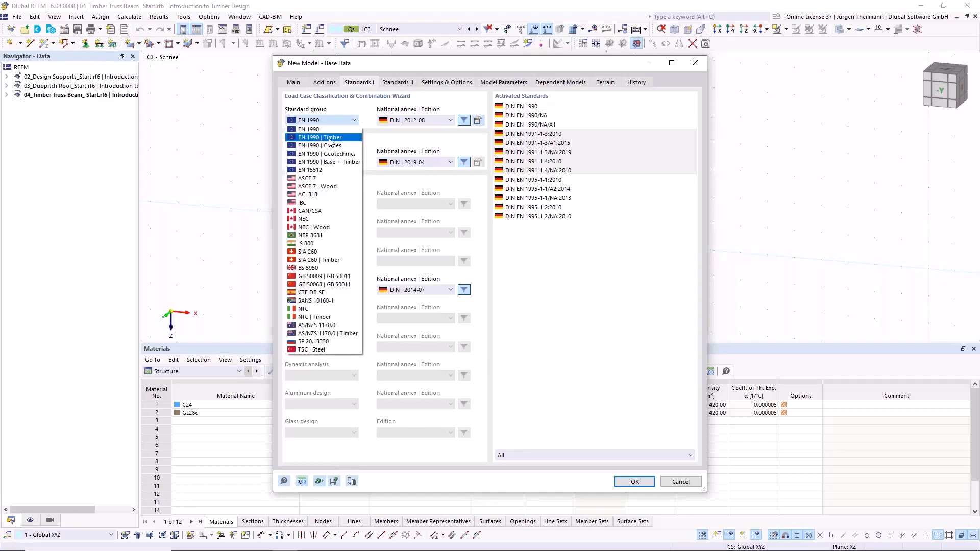
{"action": "left_click", "coordinate": [329, 138]}
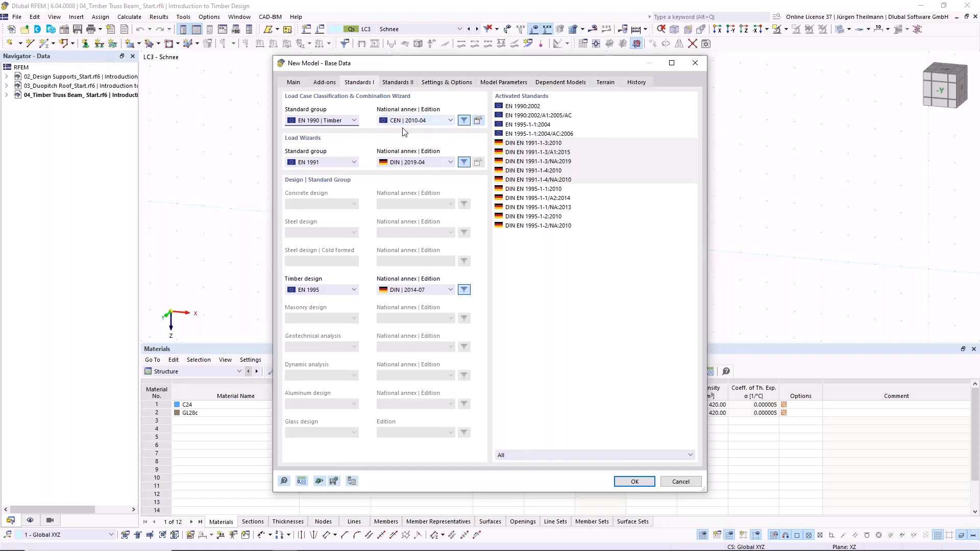
- Set the national annex to CEN | 2015-09 for load wizards and CEN | 2014-05 for timber design, and confirm the base data
{"action": "left_click", "coordinate": [451, 163]}
{"action": "left_click", "coordinate": [440, 176]}
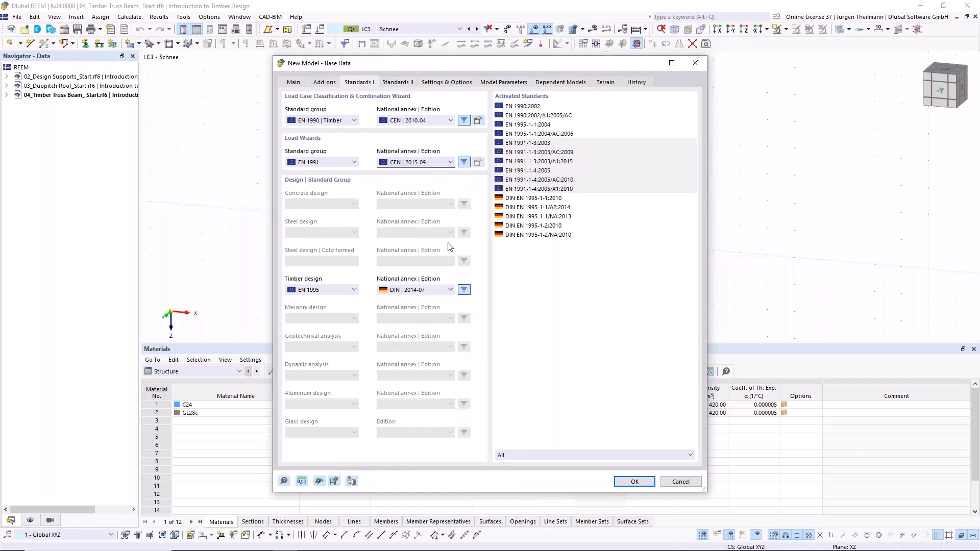
{"action": "left_click", "coordinate": [449, 290]}
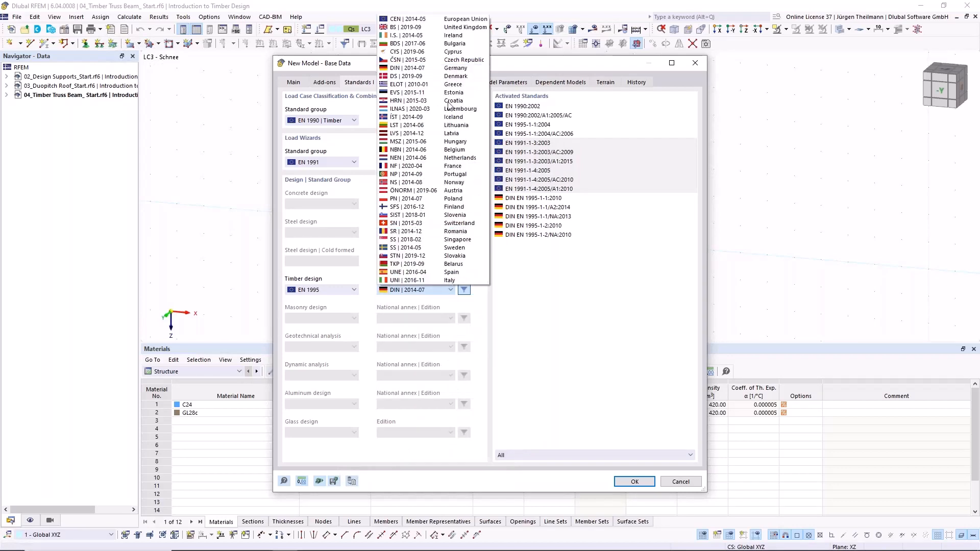
{"action": "left_click", "coordinate": [414, 19]}
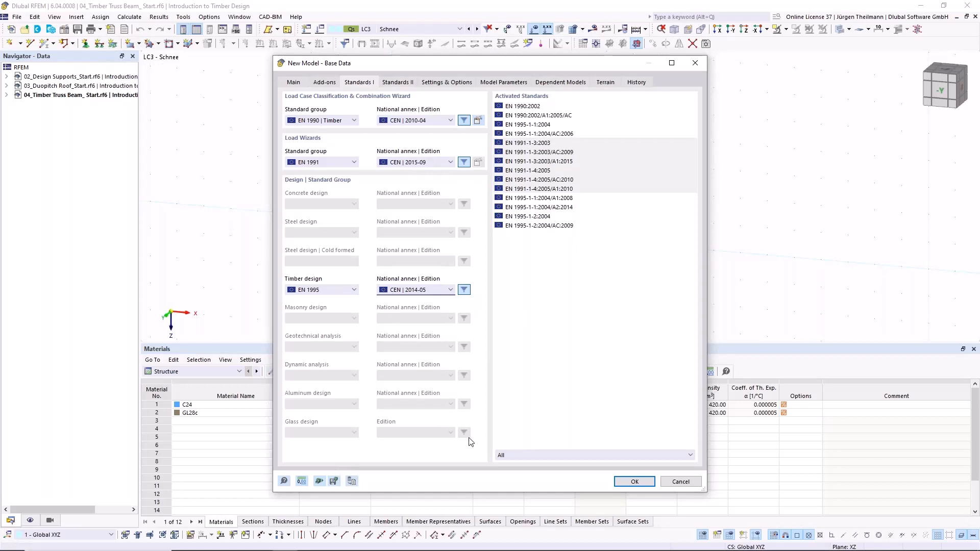
{"action": "left_click", "coordinate": [638, 483]}
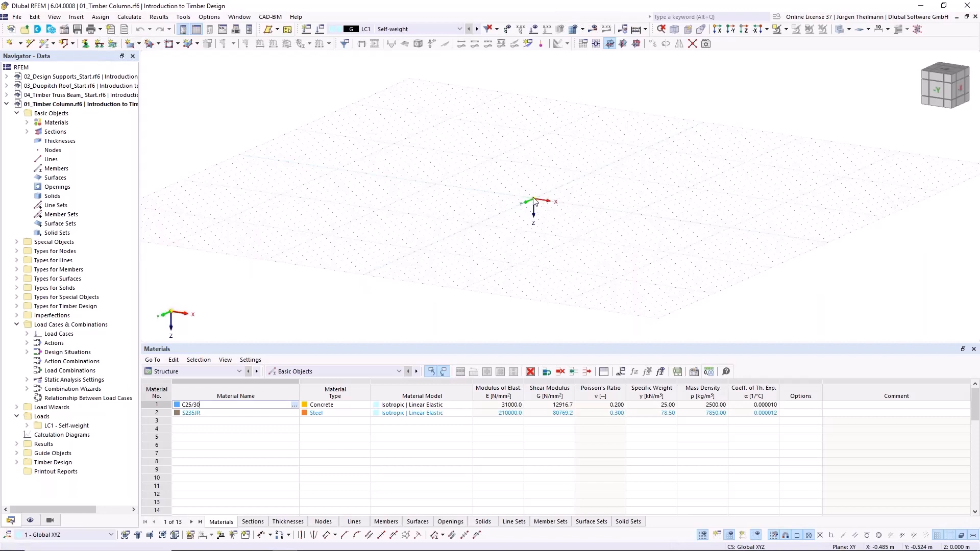
- Start a single member perpendicular to the work plane and open its start section for editing
{"action": "scroll", "coordinate": [533, 198], "scroll_direction": "up", "scroll_amount": 4}
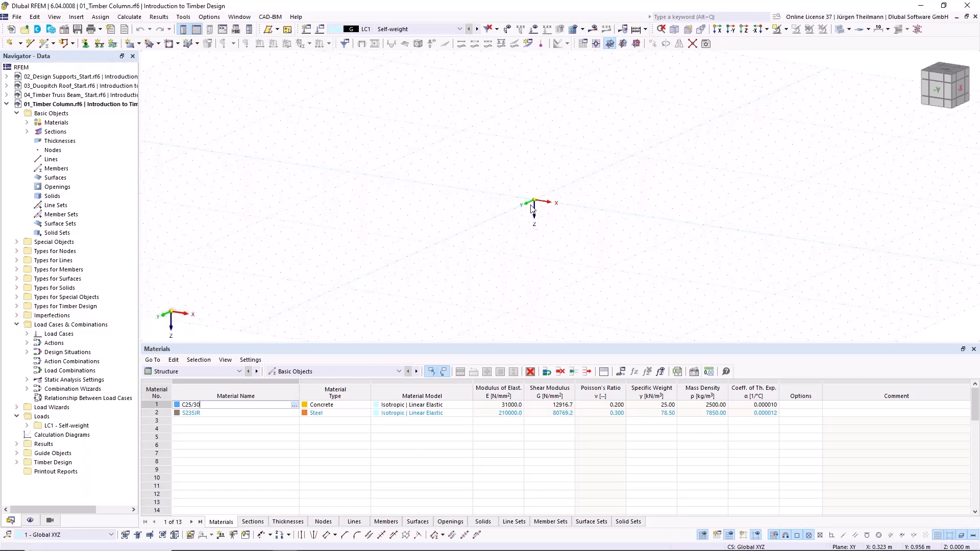
{"action": "left_click", "coordinate": [54, 45]}
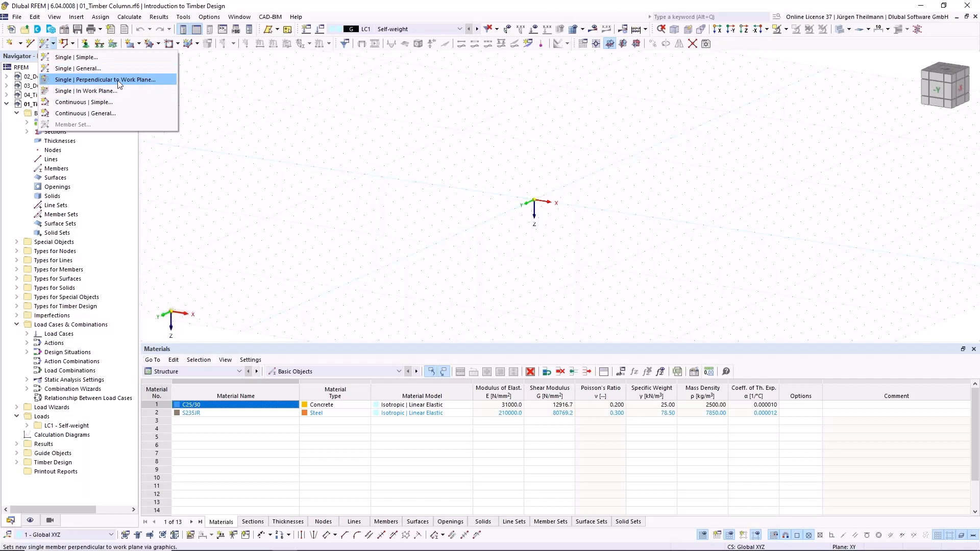
{"action": "left_click", "coordinate": [51, 80]}
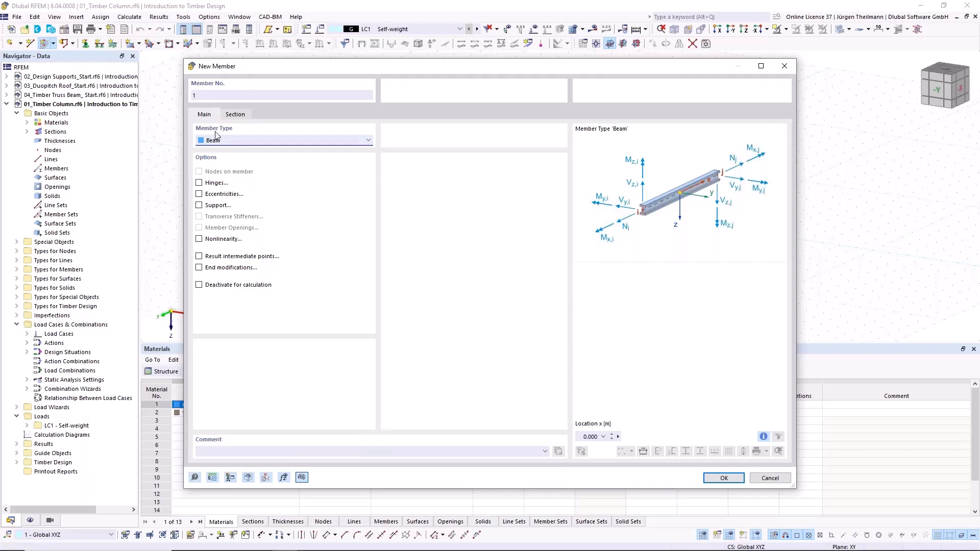
{"action": "left_click", "coordinate": [235, 114]}
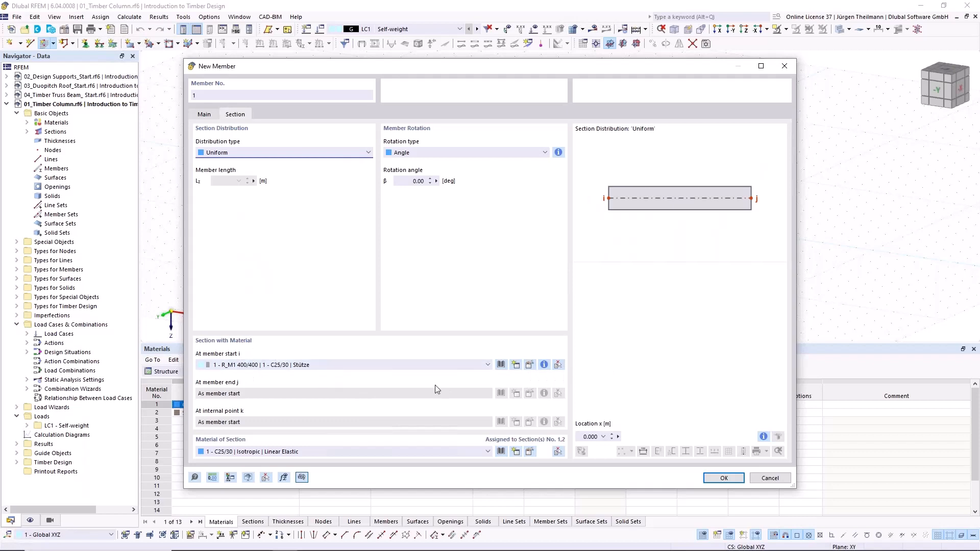
{"action": "left_click", "coordinate": [528, 365]}
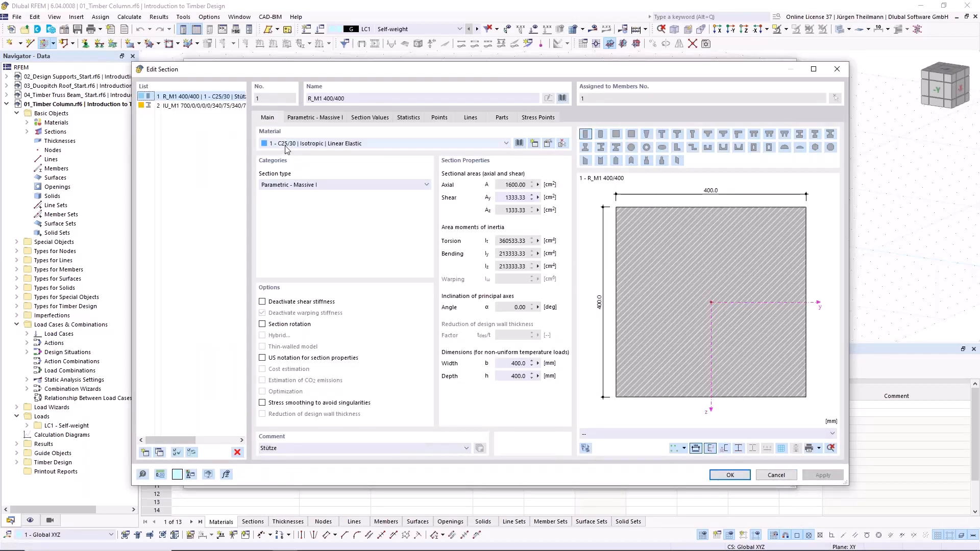
- Delete the unused IU_M1 section and choose the massive rectangle shape for the remaining section
{"action": "left_click", "coordinate": [165, 106]}
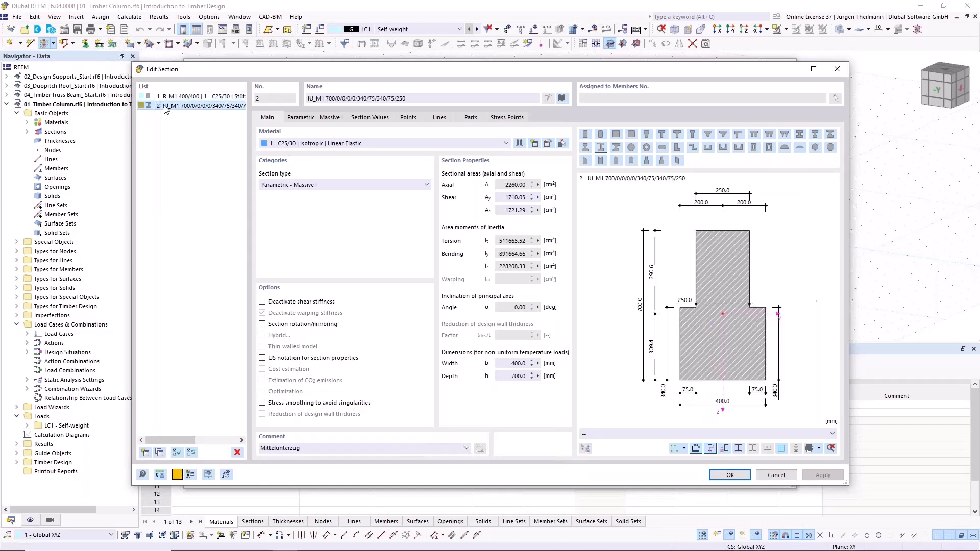
{"action": "left_click", "coordinate": [237, 453]}
{"action": "left_click", "coordinate": [499, 316]}
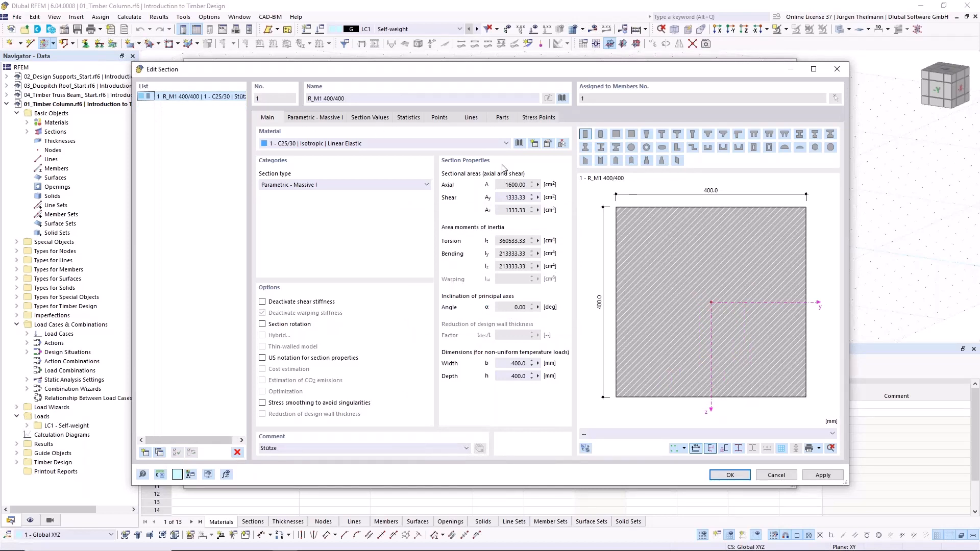
{"action": "left_click", "coordinate": [585, 134]}
- Open the section's material for editing and delete the unused S235JR steel material
{"action": "left_click", "coordinate": [548, 143]}
{"action": "left_click", "coordinate": [231, 102]}
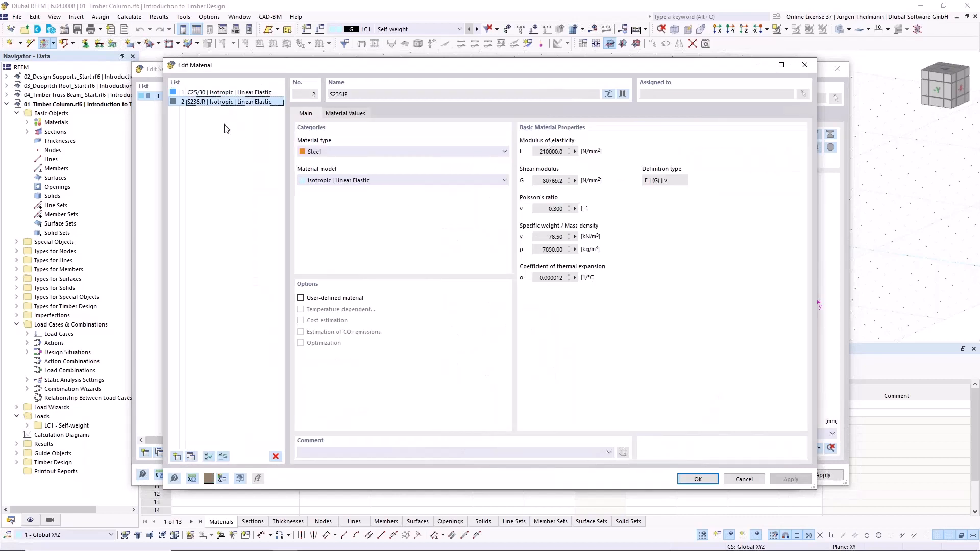
{"action": "left_click", "coordinate": [276, 455]}
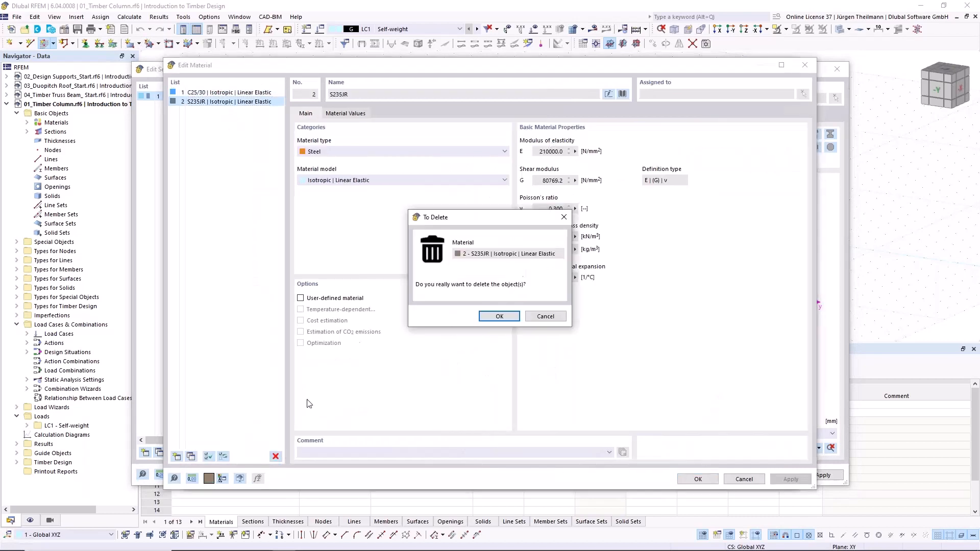
{"action": "left_click", "coordinate": [499, 317]}
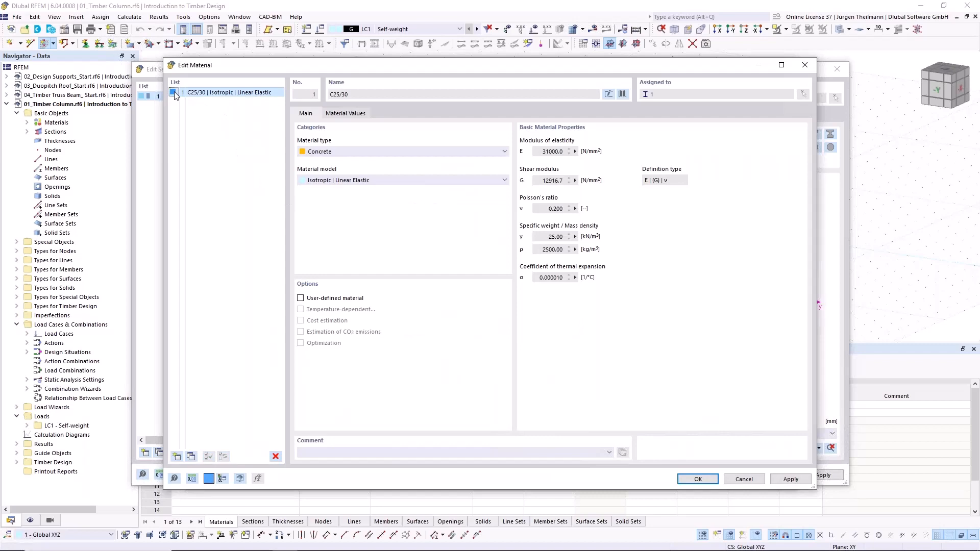
- Replace the C25/30 concrete with Softwood C grade C24 from the material library, filtered to European Union timber
{"action": "left_click", "coordinate": [622, 95]}
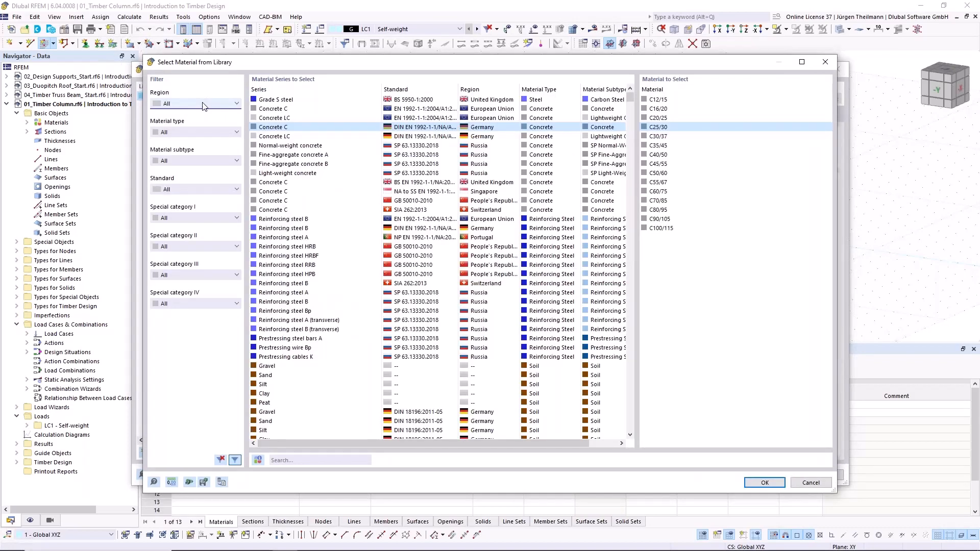
{"action": "left_click", "coordinate": [202, 106]}
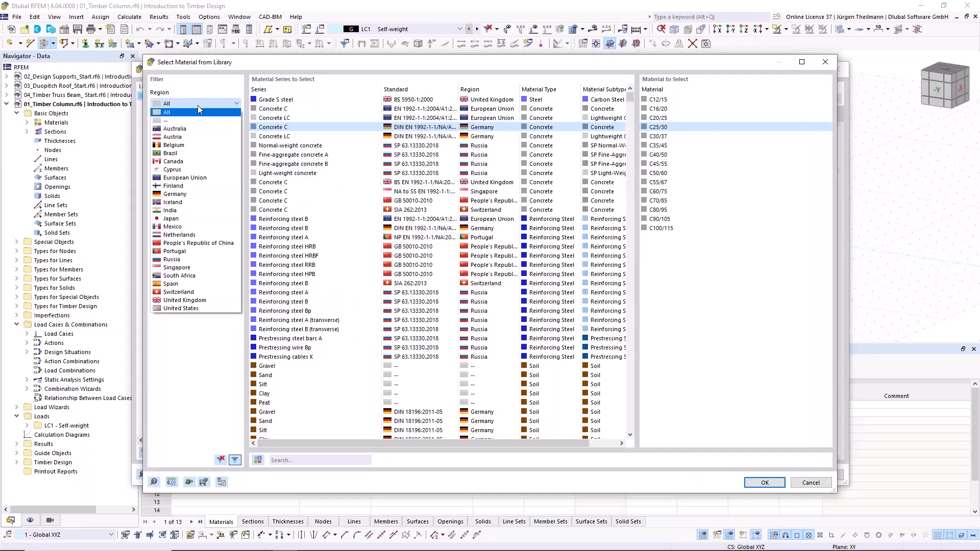
{"action": "left_click", "coordinate": [185, 178]}
{"action": "left_click", "coordinate": [206, 133]}
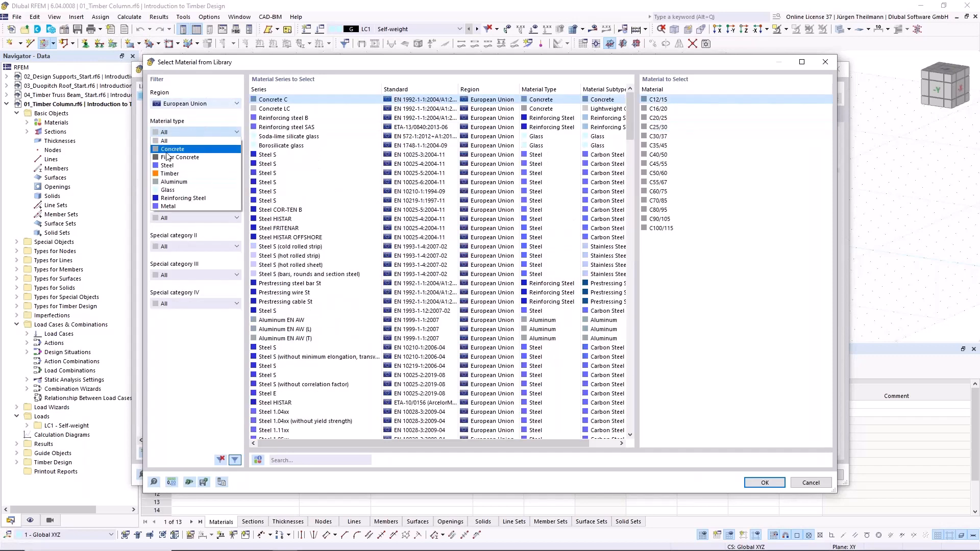
{"action": "left_click", "coordinate": [168, 176]}
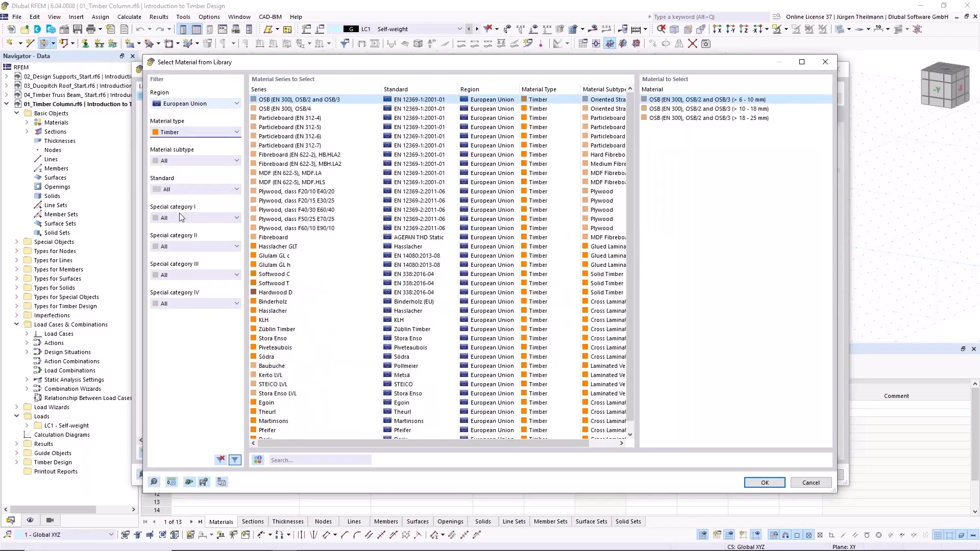
{"action": "left_click", "coordinate": [274, 276]}
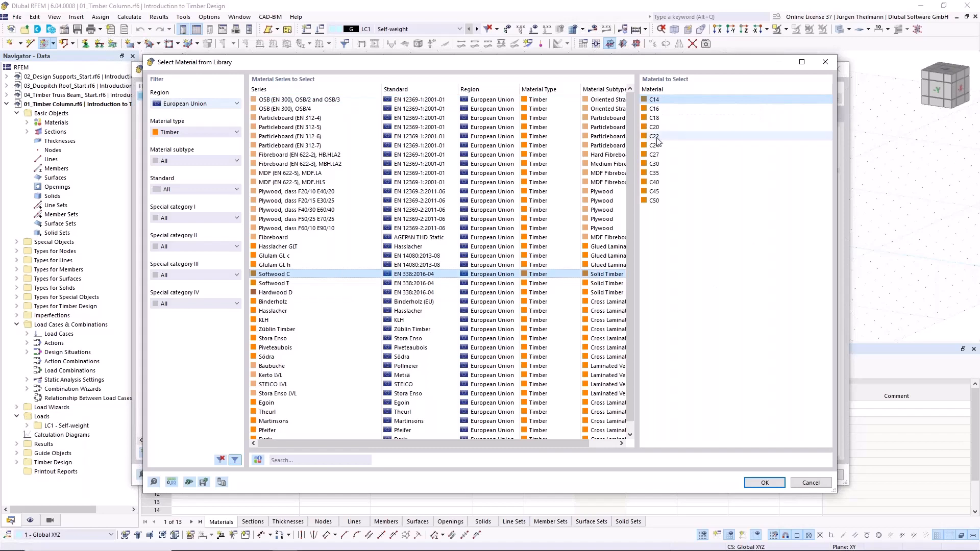
{"action": "left_click", "coordinate": [651, 146]}
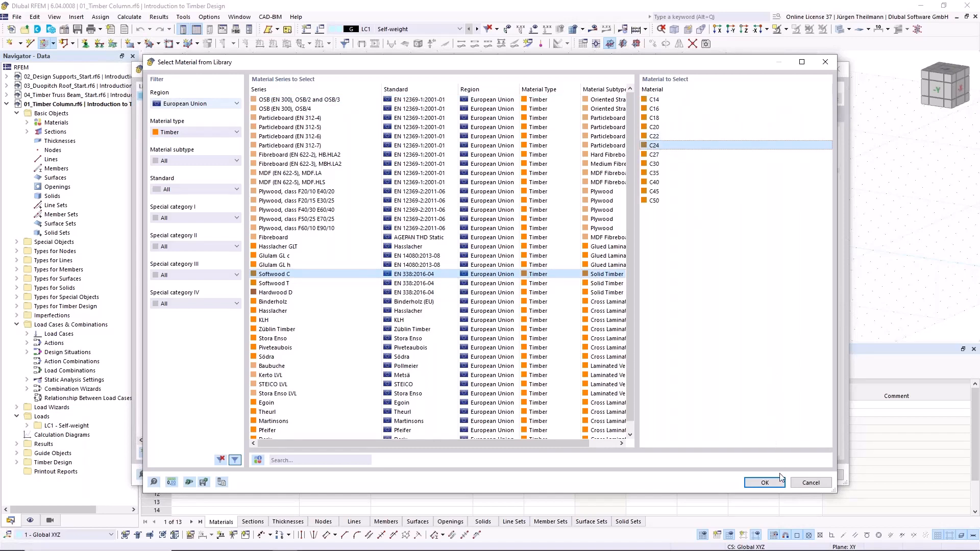
{"action": "left_click", "coordinate": [760, 483]}
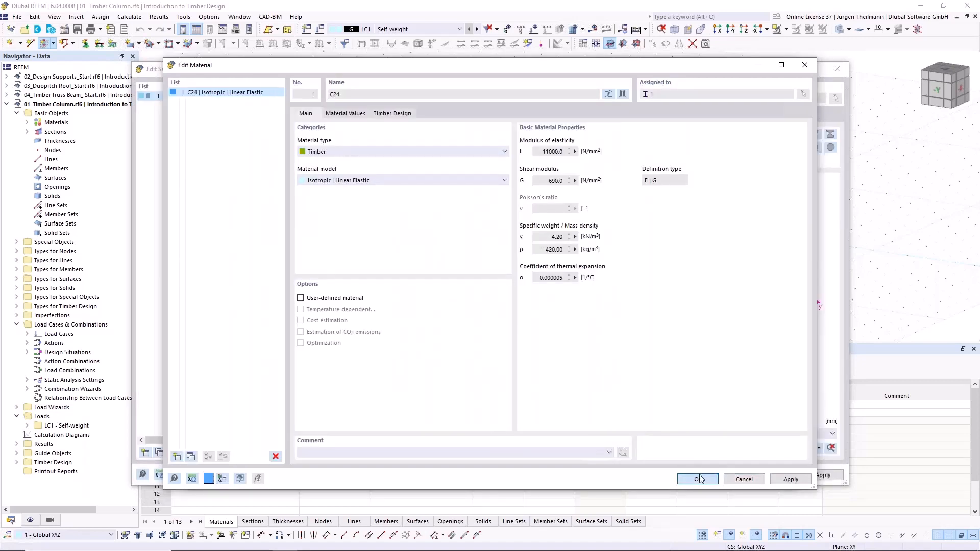
{"action": "key", "text": "Return"}
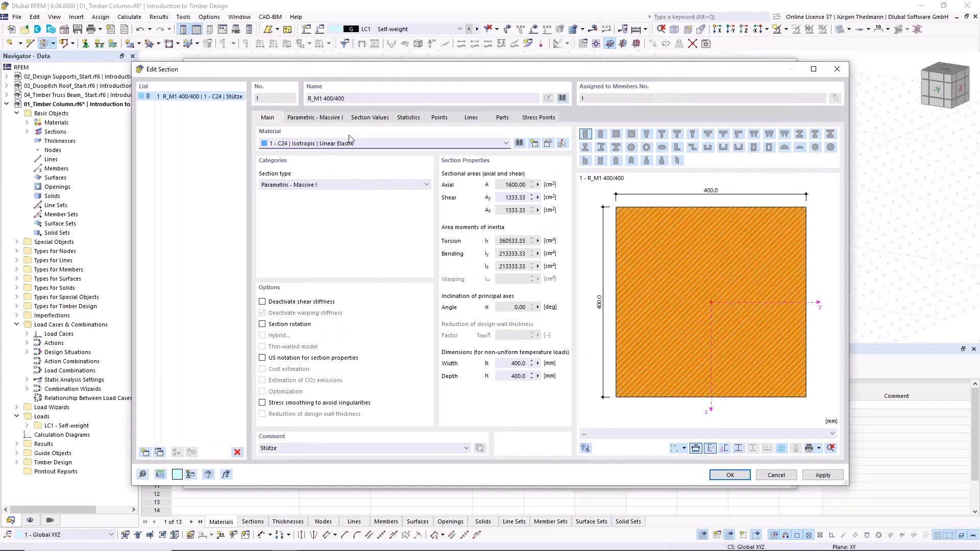
- Set the rectangular section's width b to 160 mm and height h to 200 mm, and confirm the section
{"action": "left_click", "coordinate": [310, 117]}
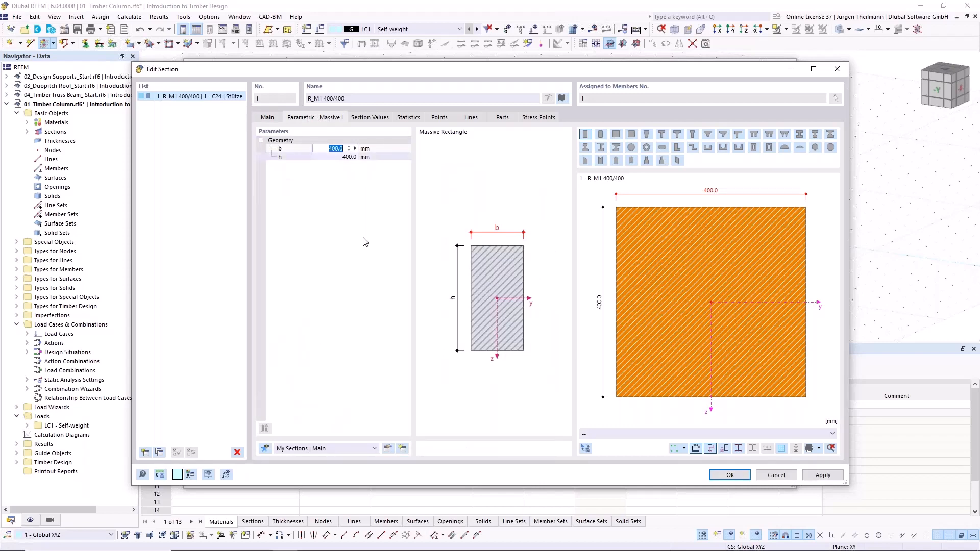
{"action": "type", "text": "160"}
{"action": "key", "text": "Tab"}
{"action": "type", "text": "2"}
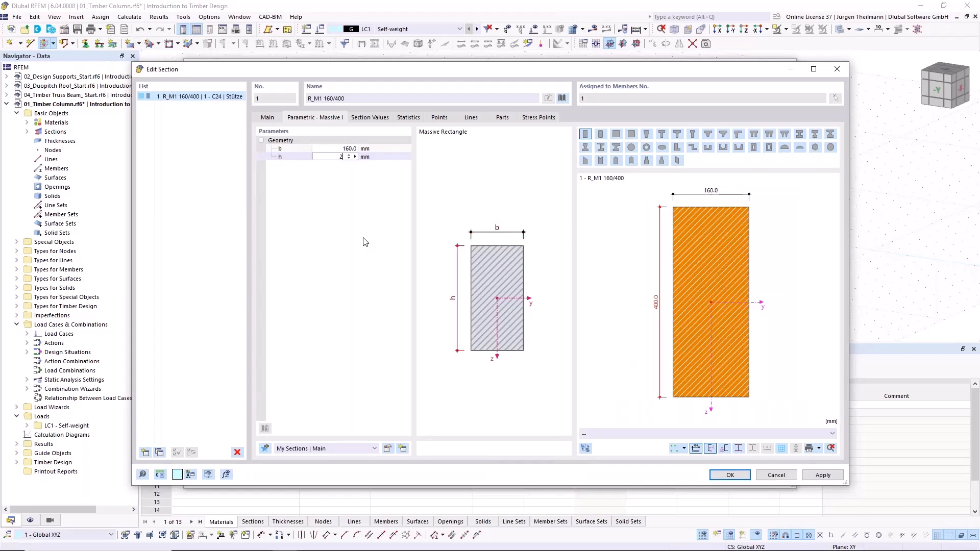
{"action": "key", "text": "Return"}
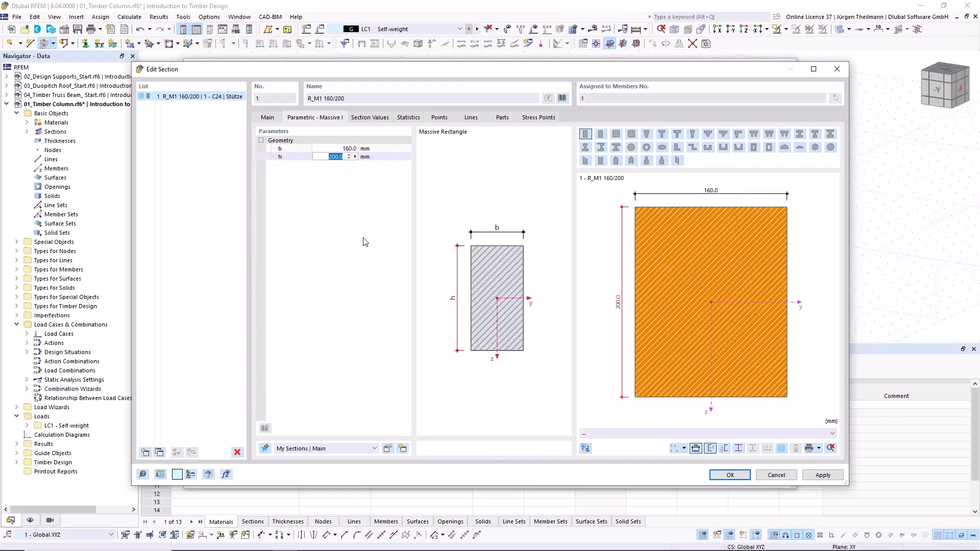
{"action": "left_click", "coordinate": [730, 475]}
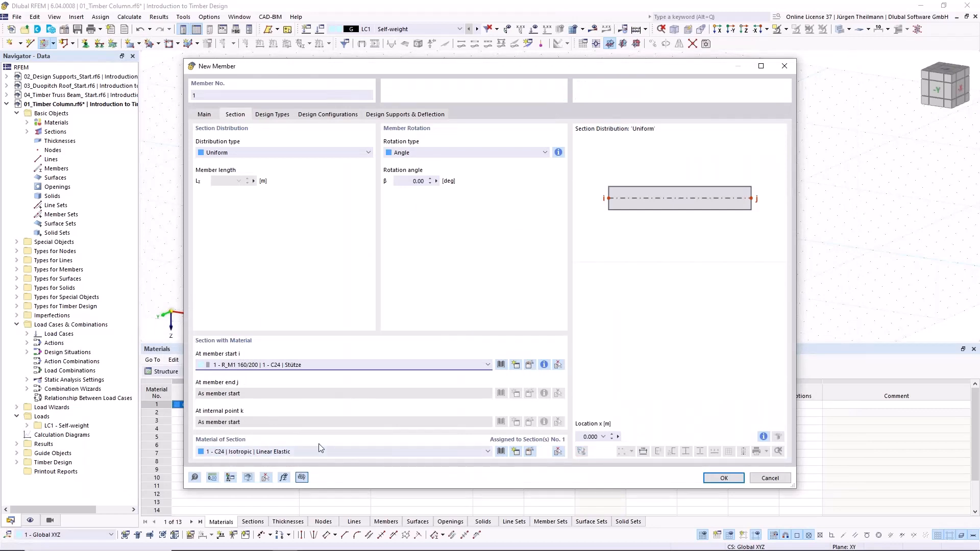
- Place one 4.000 m long member with its direction reversed at X -1.000, Y -1.000, Z 0.000 m, and end the member command
{"action": "left_click", "coordinate": [724, 479]}
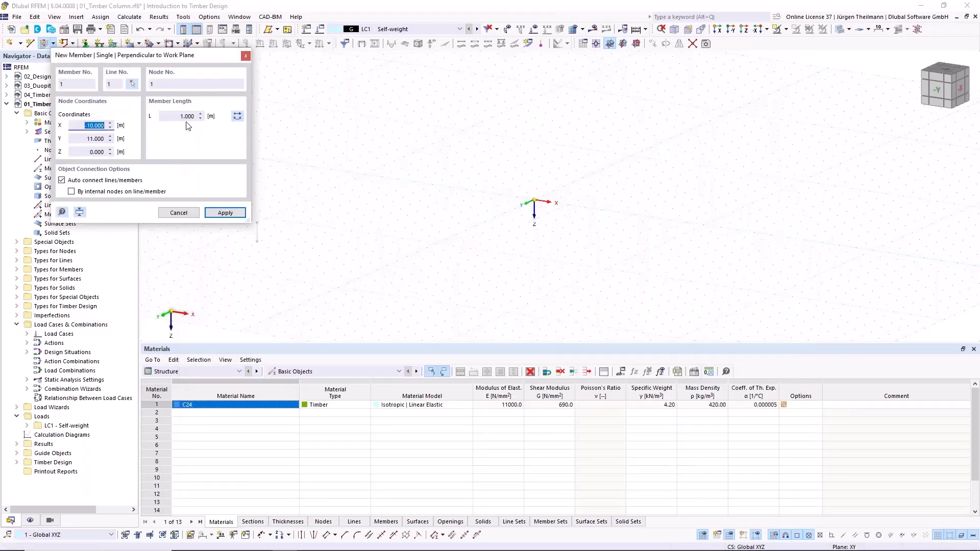
{"action": "left_click", "coordinate": [174, 116]}
{"action": "left_click", "coordinate": [237, 118]}
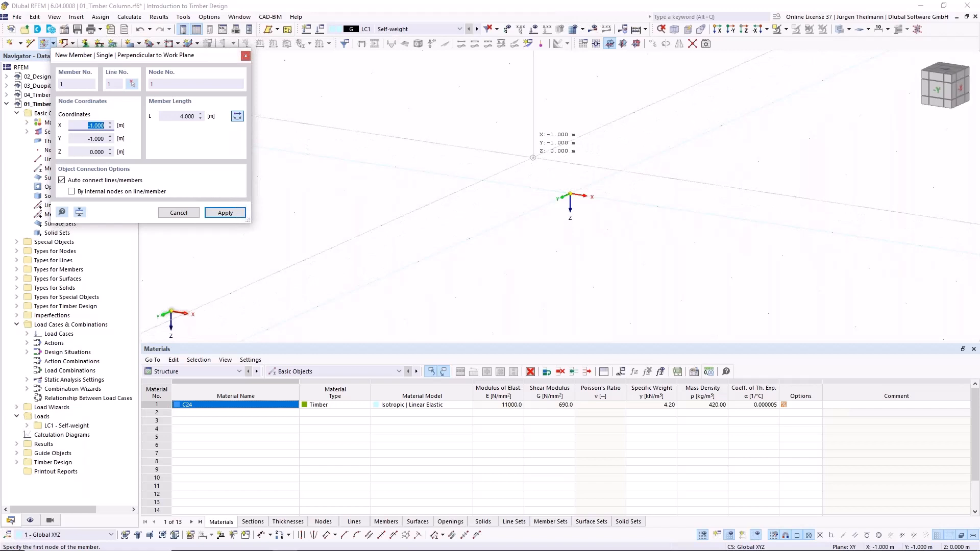
{"action": "left_click", "coordinate": [532, 157]}
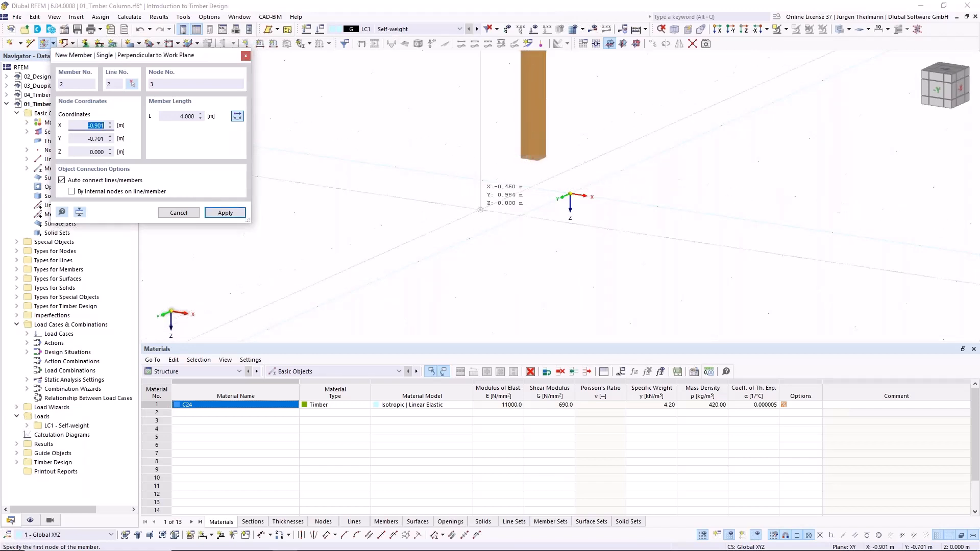
{"action": "scroll", "coordinate": [480, 213], "scroll_direction": "down", "scroll_amount": 2}
{"action": "key", "text": "Escape"}
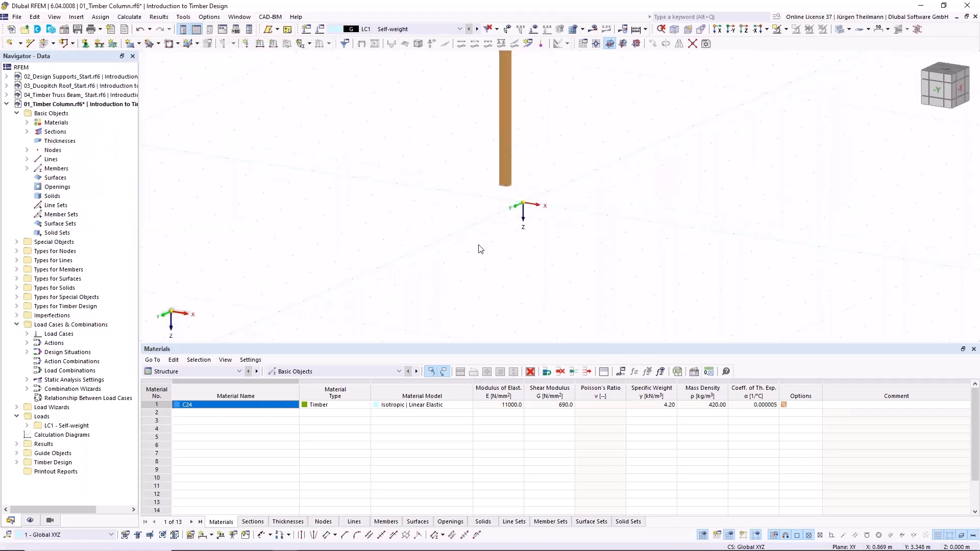
- Move the whole column to the global origin without copying, picking the displacement vector X 1.000, Y 1.000, Z 0.000 m from its base node
{"action": "scroll", "coordinate": [480, 248], "scroll_direction": "down", "scroll_amount": 2}
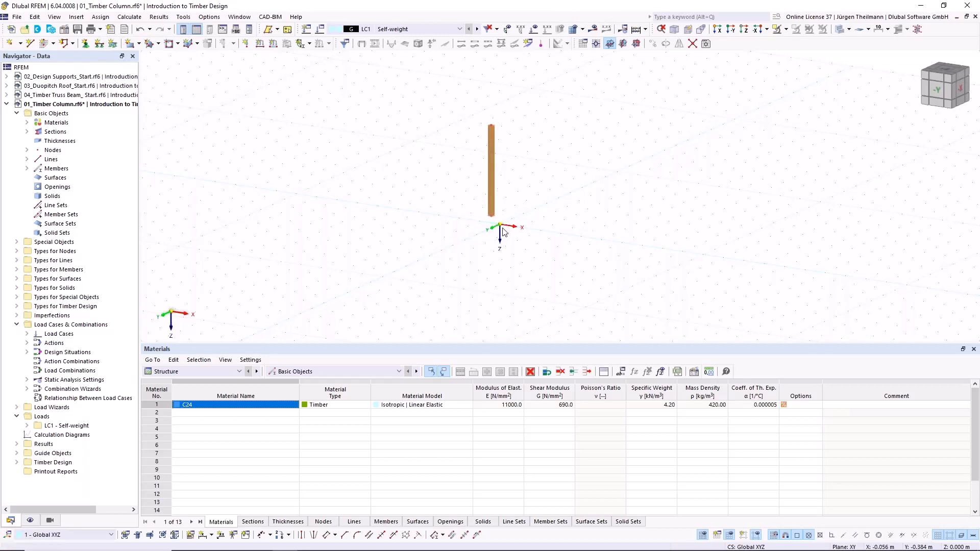
{"action": "scroll", "coordinate": [505, 228], "scroll_direction": "up", "scroll_amount": 2}
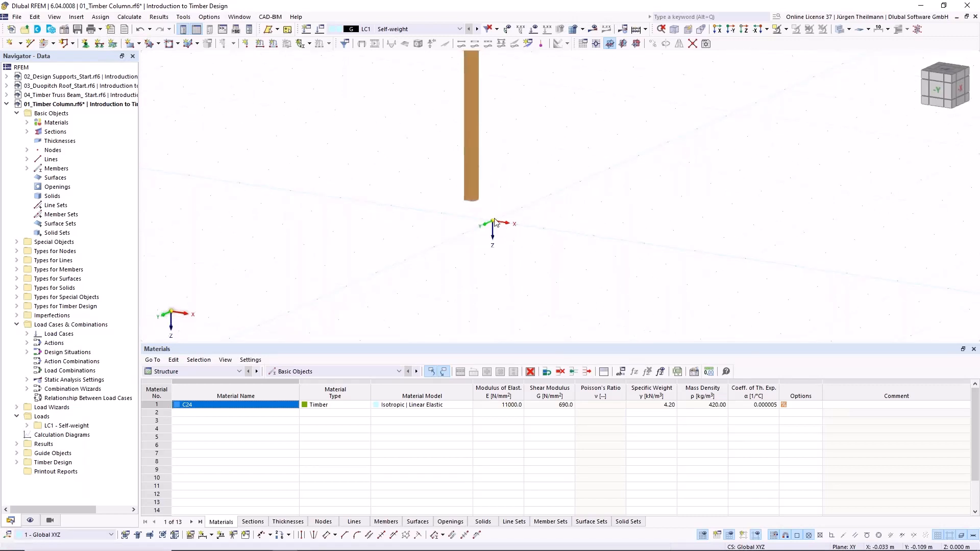
{"action": "middle_click_drag", "start_coordinate": [496, 219], "coordinate": [466, 245]}
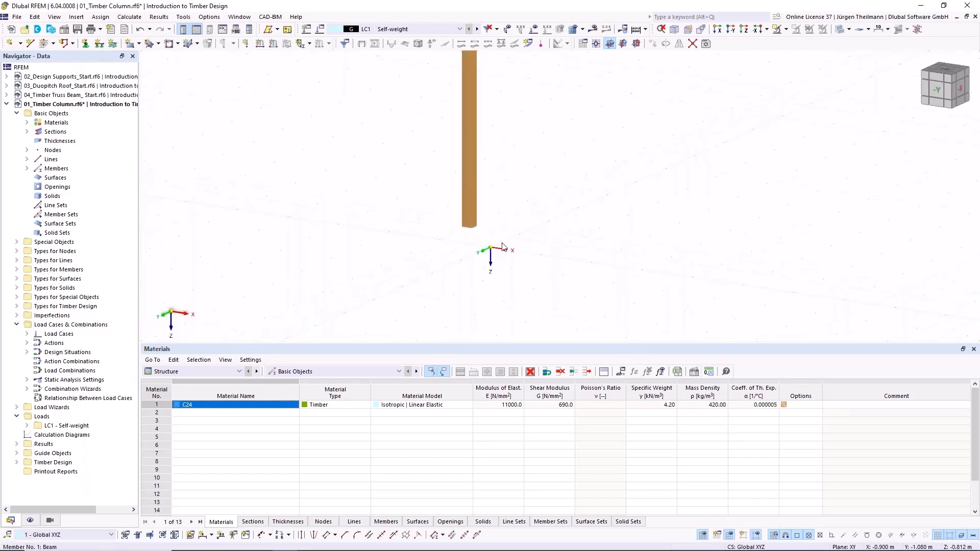
{"action": "scroll", "coordinate": [464, 245], "scroll_direction": "down", "scroll_amount": 2}
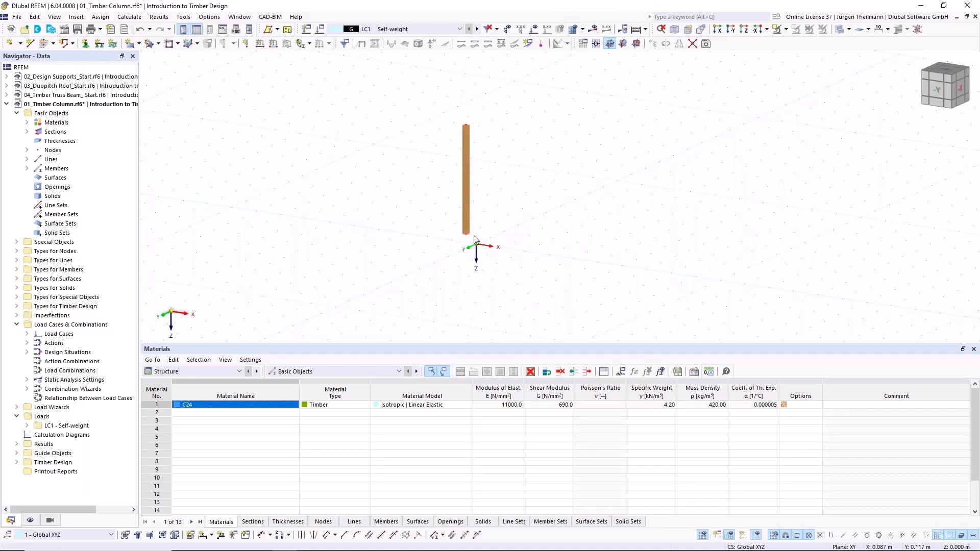
{"action": "left_click_drag", "start_coordinate": [413, 88], "coordinate": [556, 305]}
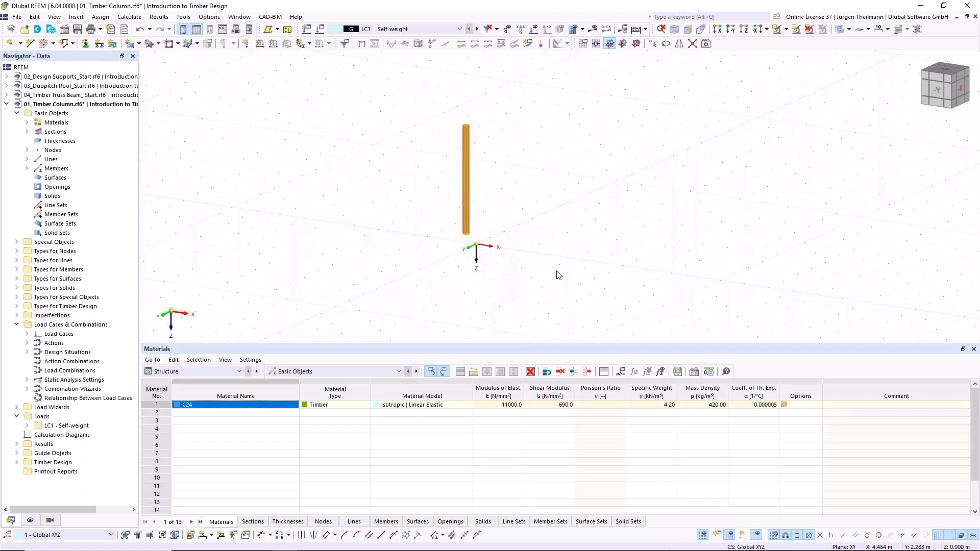
{"action": "left_click", "coordinate": [653, 45]}
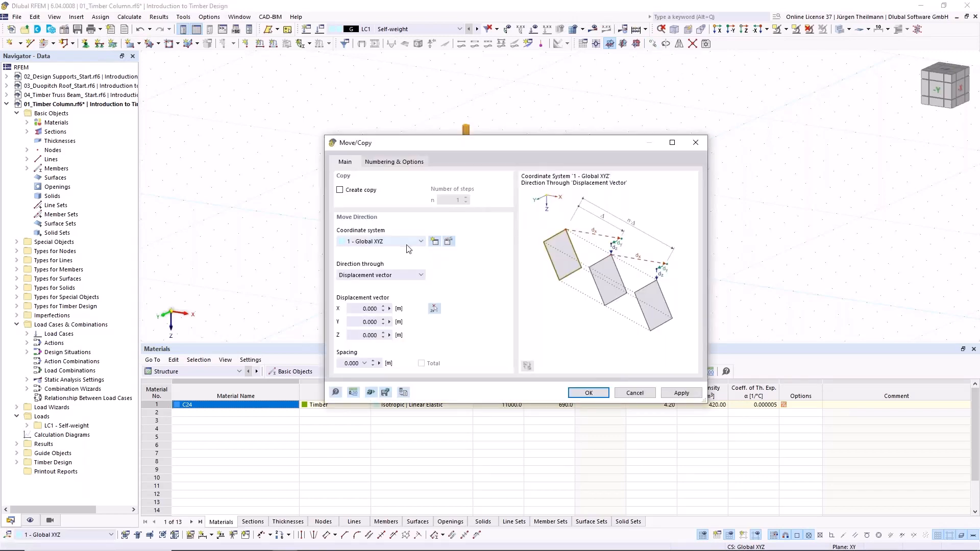
{"action": "left_click", "coordinate": [432, 308]}
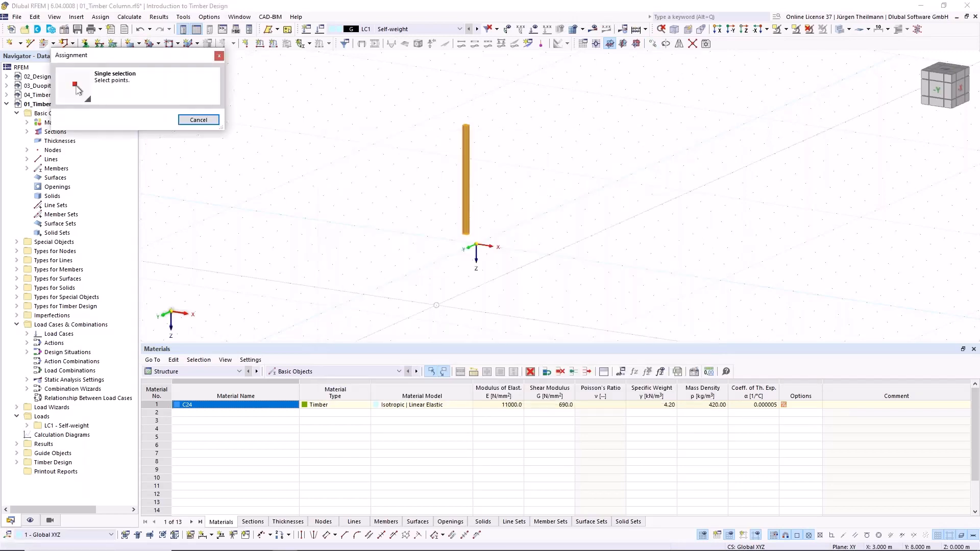
{"action": "scroll", "coordinate": [460, 266], "scroll_direction": "up", "scroll_amount": 2}
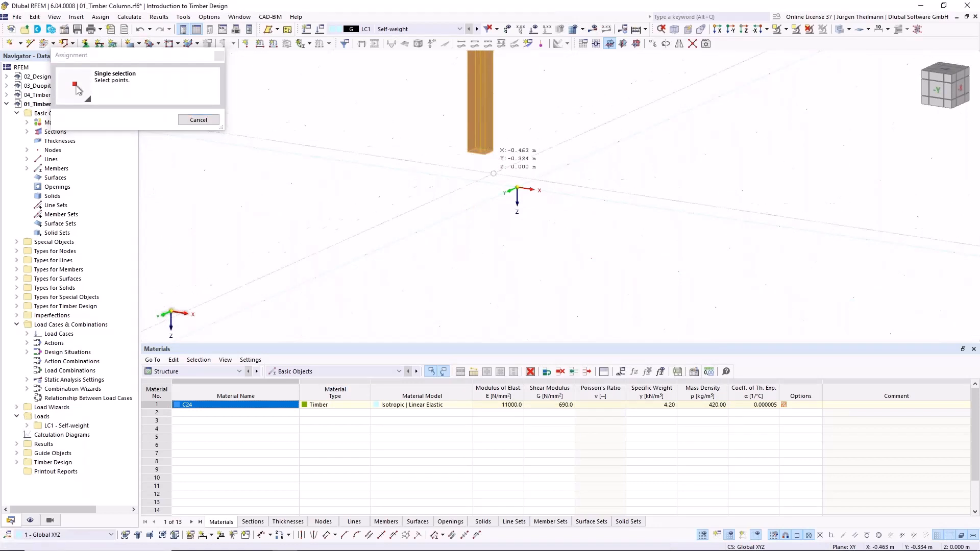
{"action": "left_click", "coordinate": [517, 188]}
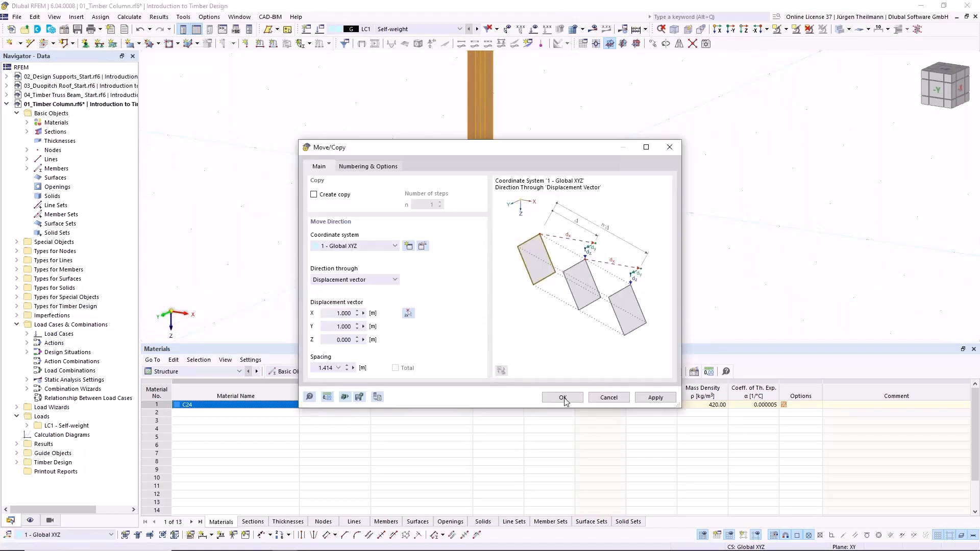
{"action": "left_click", "coordinate": [562, 397]}
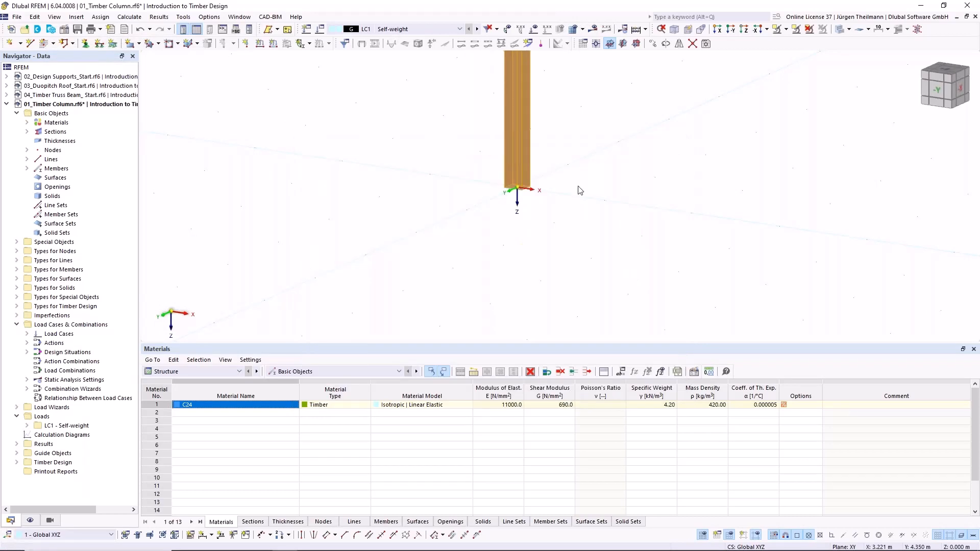
- Start assigning nodal supports and edit the Hinged support type to also restrain the rotation φX
{"action": "scroll", "coordinate": [451, 192], "scroll_direction": "down", "scroll_amount": 1}
{"action": "middle_click_drag", "start_coordinate": [400, 127], "coordinate": [403, 230]}
{"action": "scroll", "coordinate": [403, 225], "scroll_direction": "down", "scroll_amount": 1}
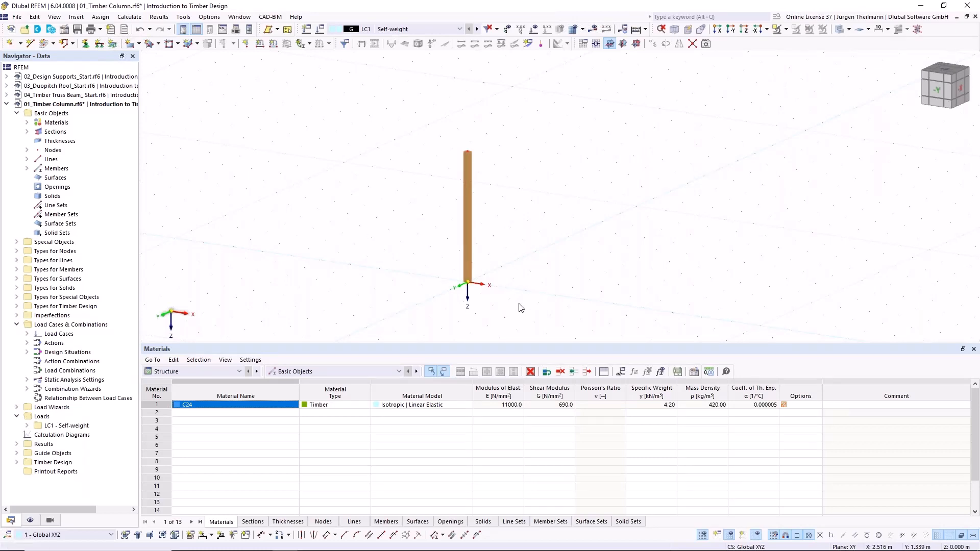
{"action": "left_click", "coordinate": [85, 45]}
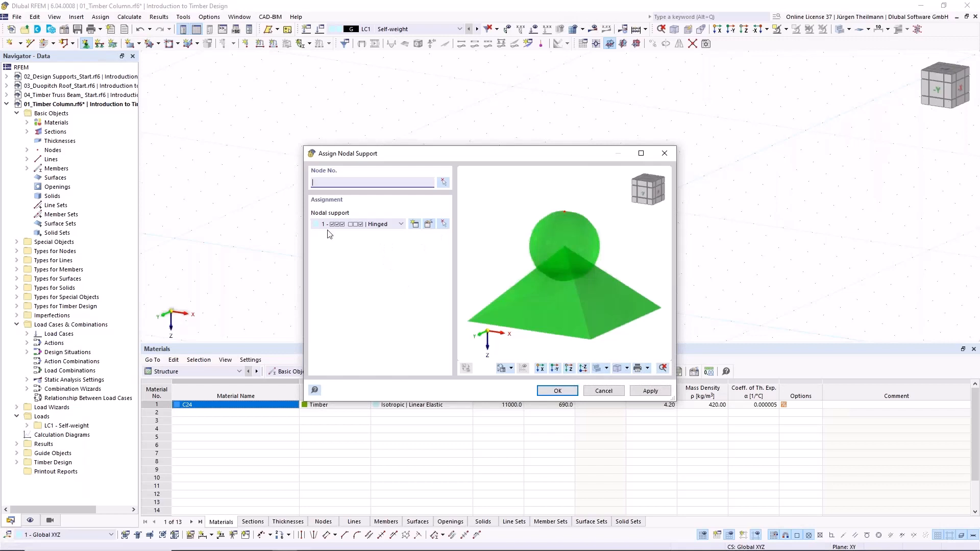
{"action": "left_click", "coordinate": [429, 225]}
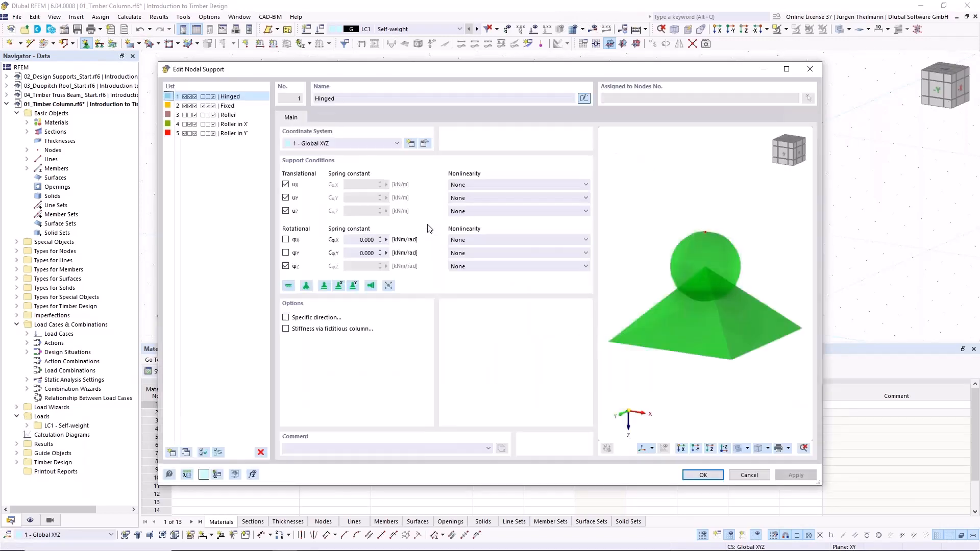
{"action": "left_click", "coordinate": [285, 240]}
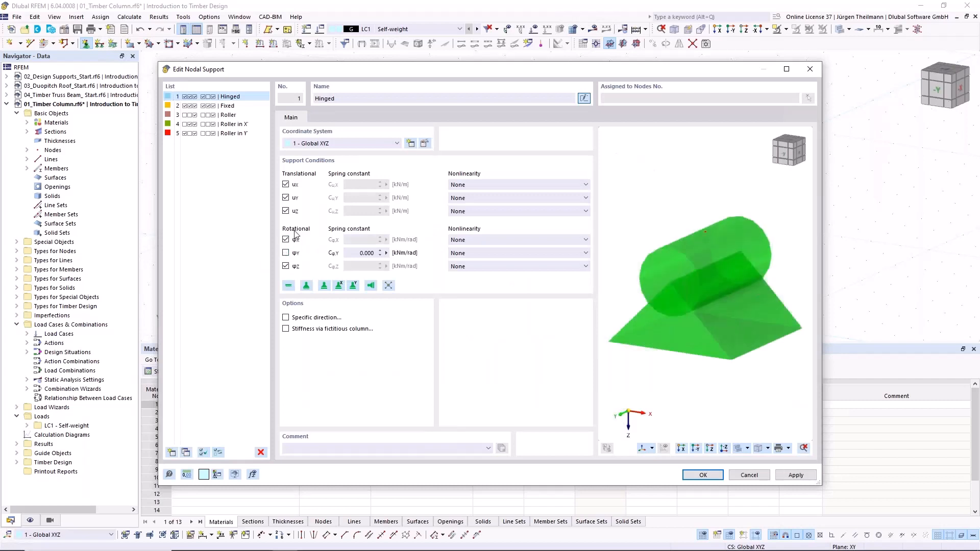
{"action": "left_click", "coordinate": [704, 475]}
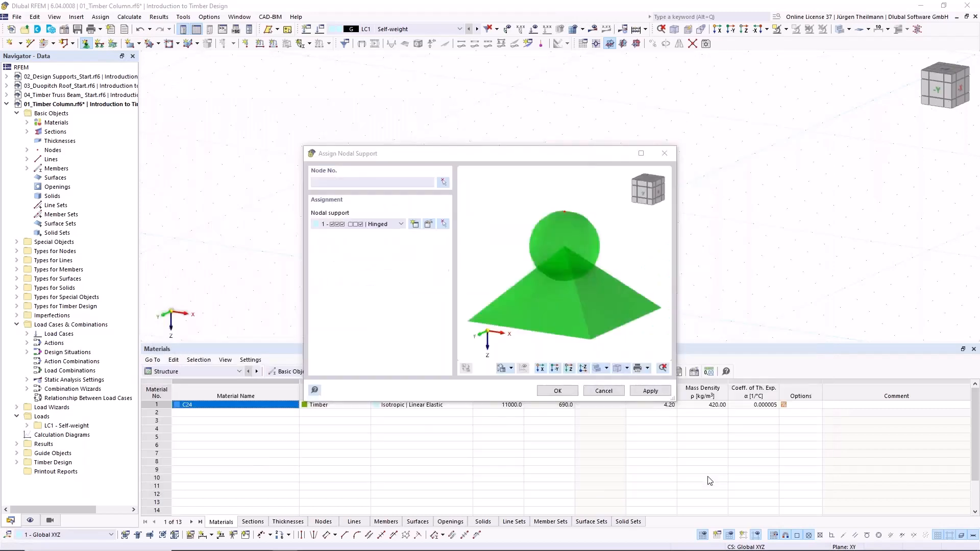
- Assign the Hinged nodal support to the column's base node, keeping the support assignment open
{"action": "left_click", "coordinate": [444, 184]}
{"action": "left_click_drag", "start_coordinate": [426, 258], "coordinate": [557, 340]}
{"action": "left_click", "coordinate": [153, 156]}
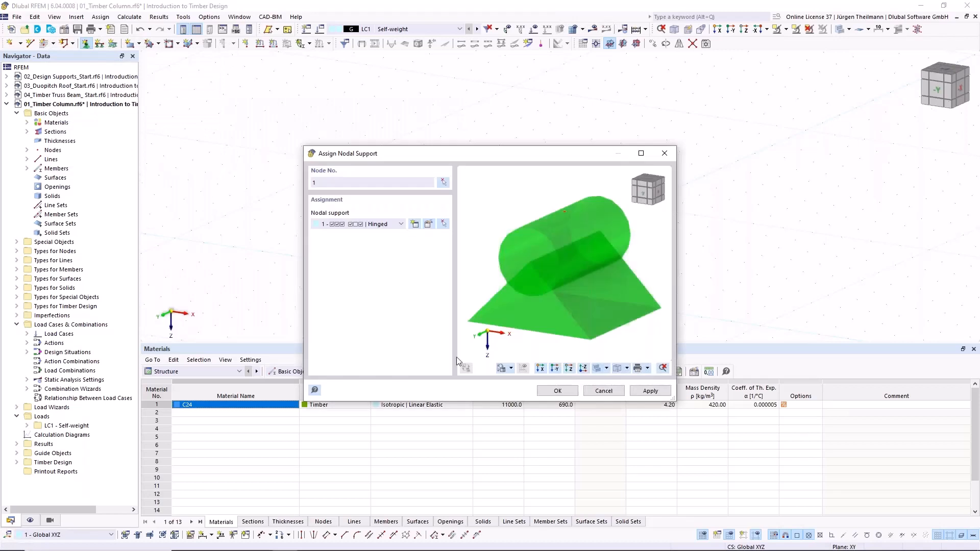
{"action": "left_click", "coordinate": [650, 390]}
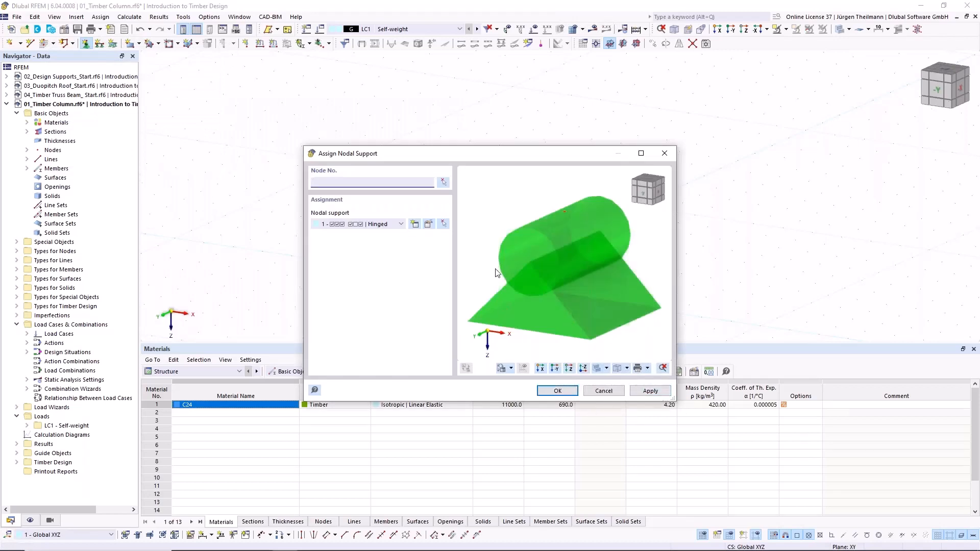
- Create a new nodal support type that restrains only the translation uX and the rotation φX
{"action": "left_click", "coordinate": [414, 225]}
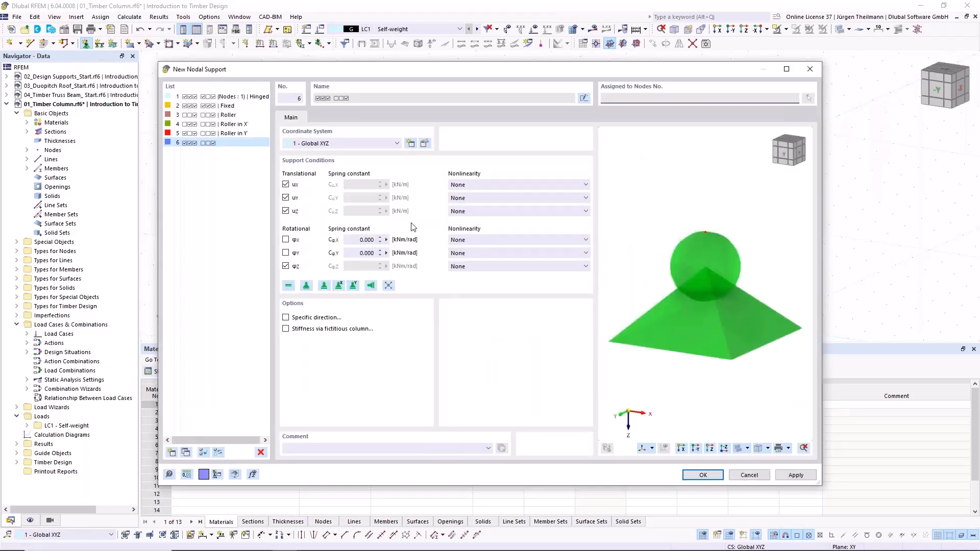
{"action": "left_click", "coordinate": [286, 240]}
{"action": "left_click", "coordinate": [285, 266]}
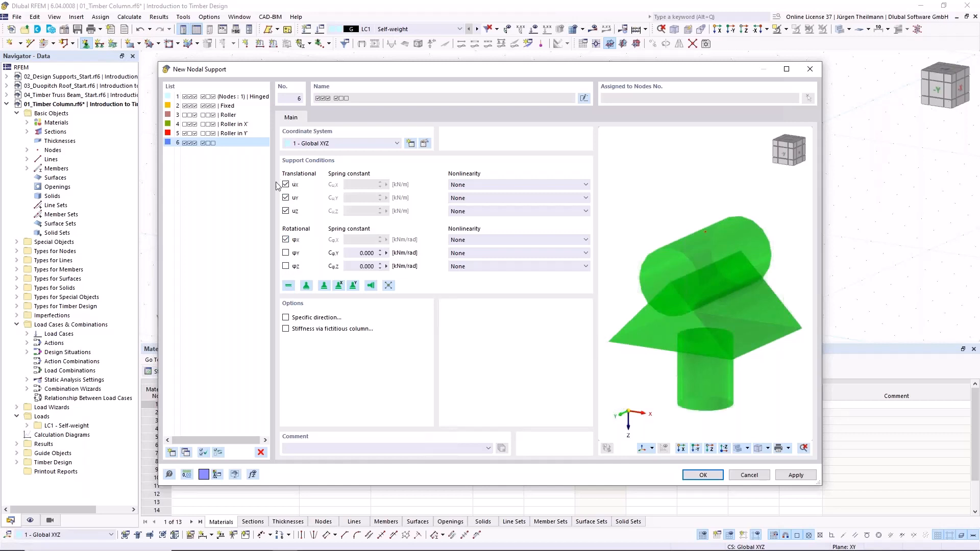
{"action": "left_click", "coordinate": [285, 210]}
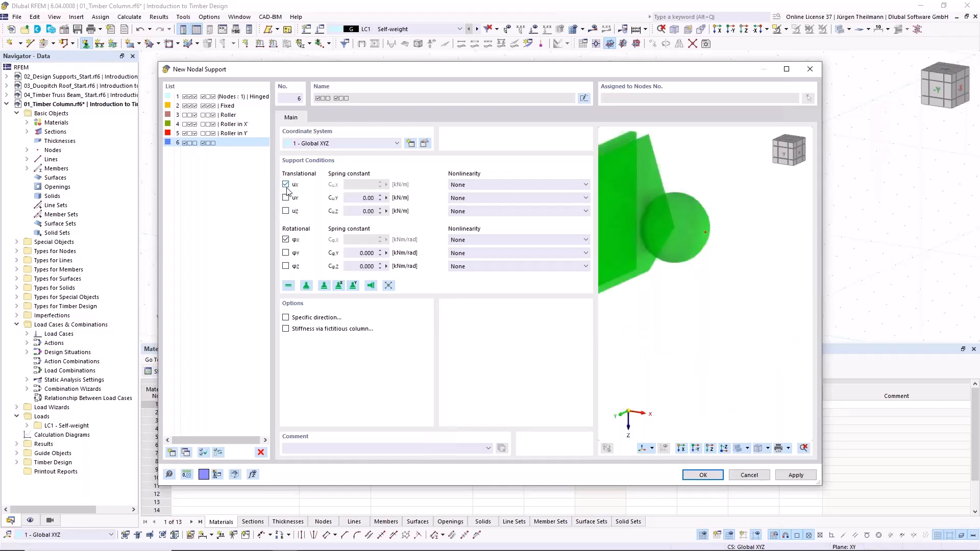
{"action": "left_click", "coordinate": [286, 198]}
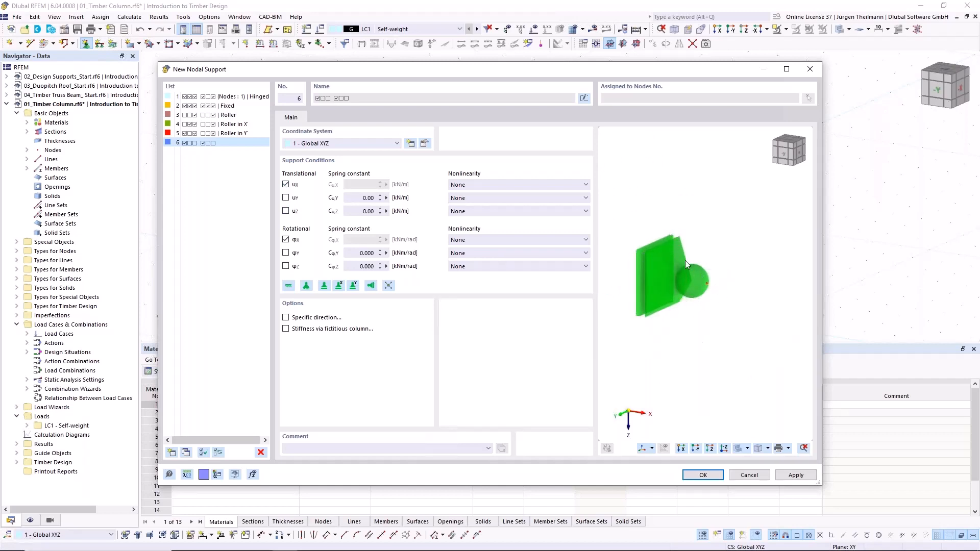
{"action": "left_click", "coordinate": [702, 475]}
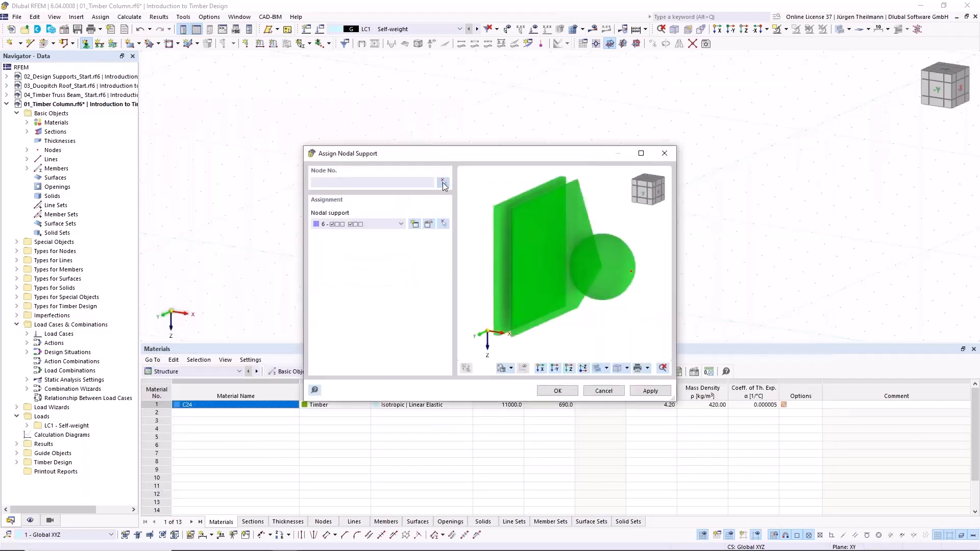
- Assign the new nodal support with uX and φX restrained to the column's top node and finish the assignment
{"action": "left_click", "coordinate": [443, 183]}
{"action": "left_click_drag", "start_coordinate": [449, 132], "coordinate": [522, 196]}
{"action": "left_click", "coordinate": [152, 156]}
{"action": "left_click", "coordinate": [558, 391]}
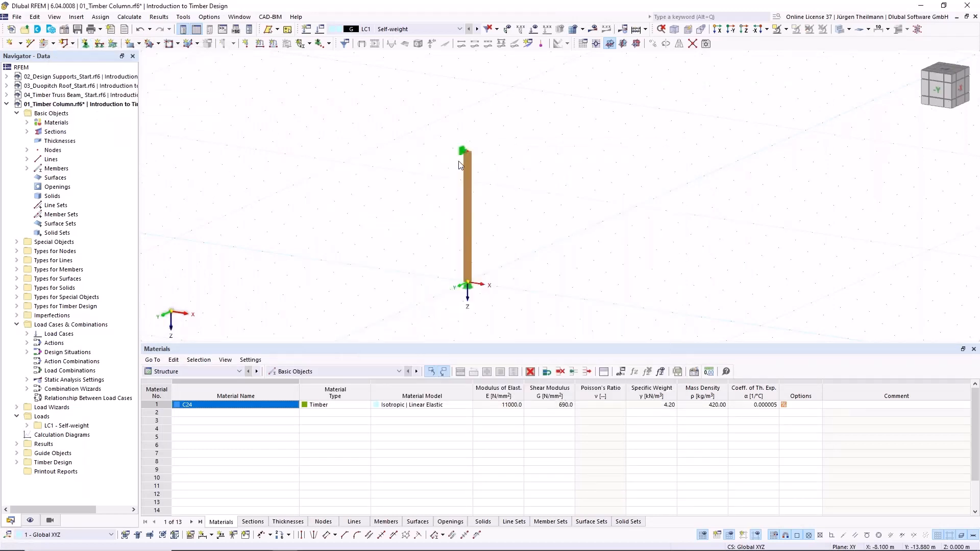
- Deactivate the self-weight of load case LC1 and rename the load case to Design Load
{"action": "scroll", "coordinate": [461, 165], "scroll_direction": "up", "scroll_amount": 3}
{"action": "scroll", "coordinate": [460, 165], "scroll_direction": "down", "scroll_amount": 3}
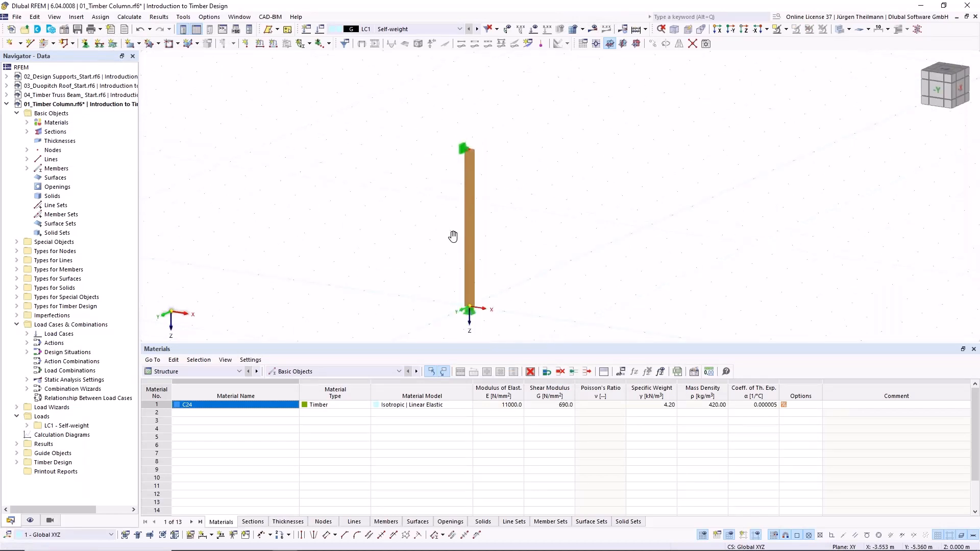
{"action": "scroll", "coordinate": [457, 229], "scroll_direction": "up", "scroll_amount": 1}
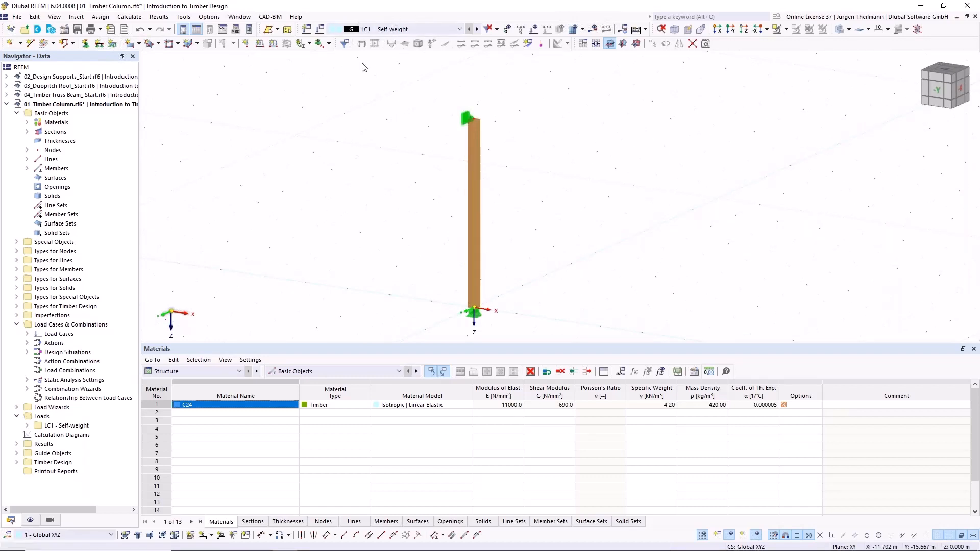
{"action": "left_click", "coordinate": [320, 30]}
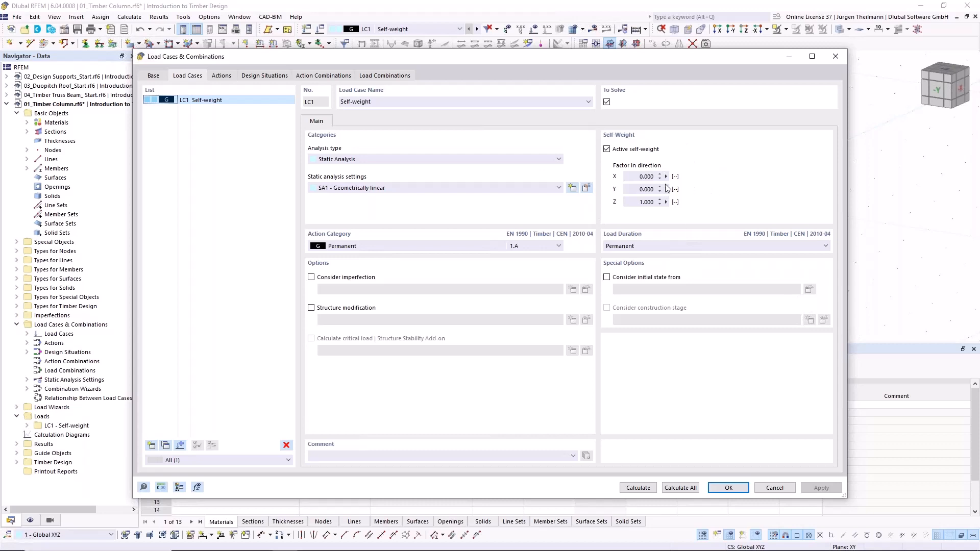
{"action": "left_click", "coordinate": [606, 149]}
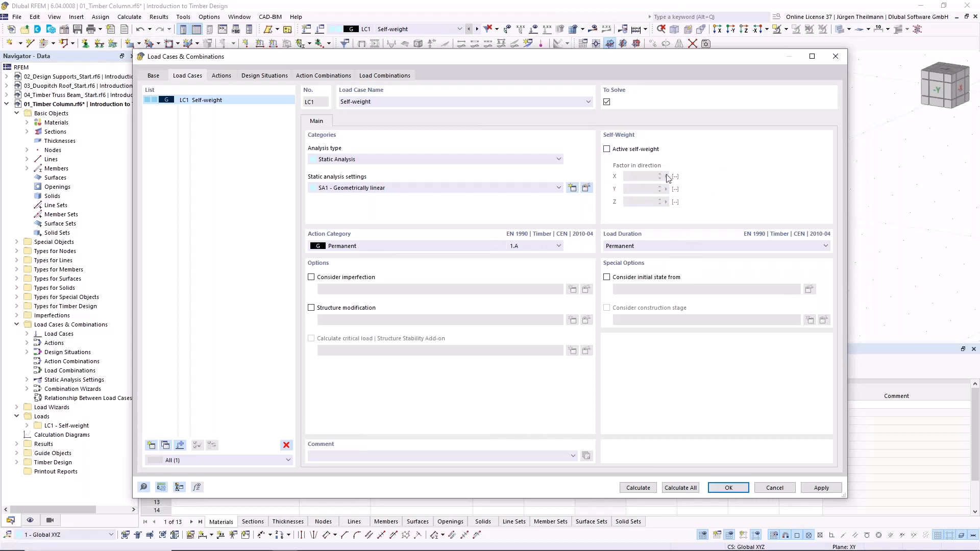
{"action": "left_click_drag", "start_coordinate": [377, 102], "coordinate": [295, 123]}
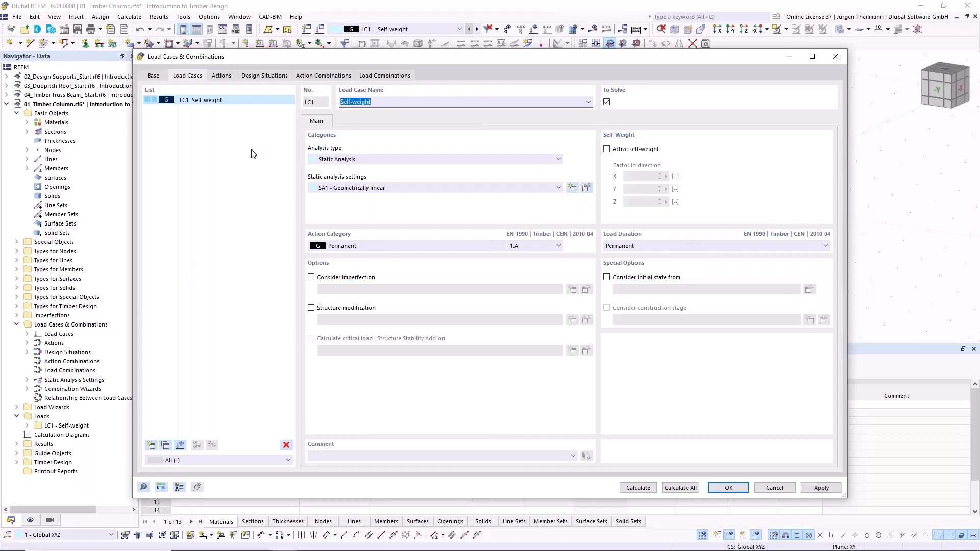
{"action": "type", "text": "Design Load"}
{"action": "key", "text": "Return"}
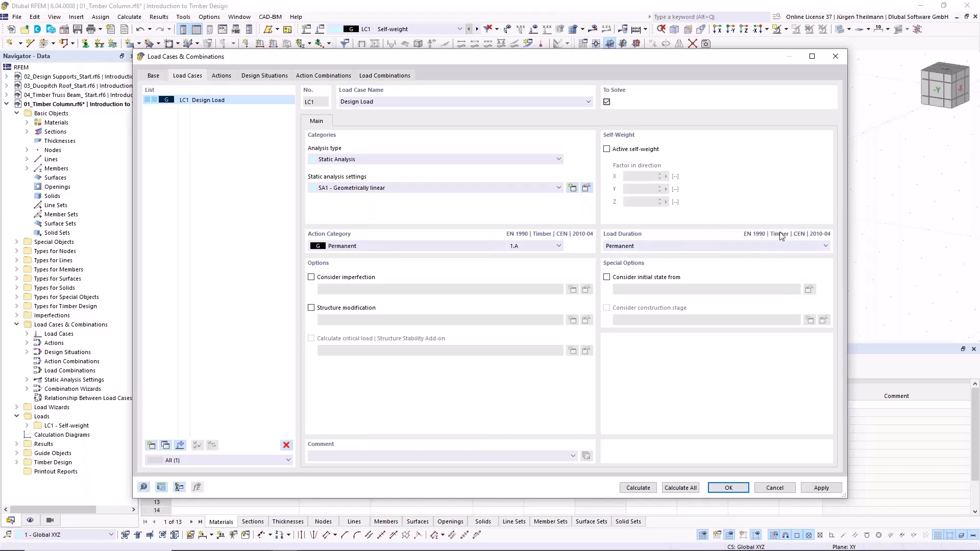
- Change the standard group for load case classification and combinations to EN 1990 and accept resetting the action categories
{"action": "left_click", "coordinate": [153, 76]}
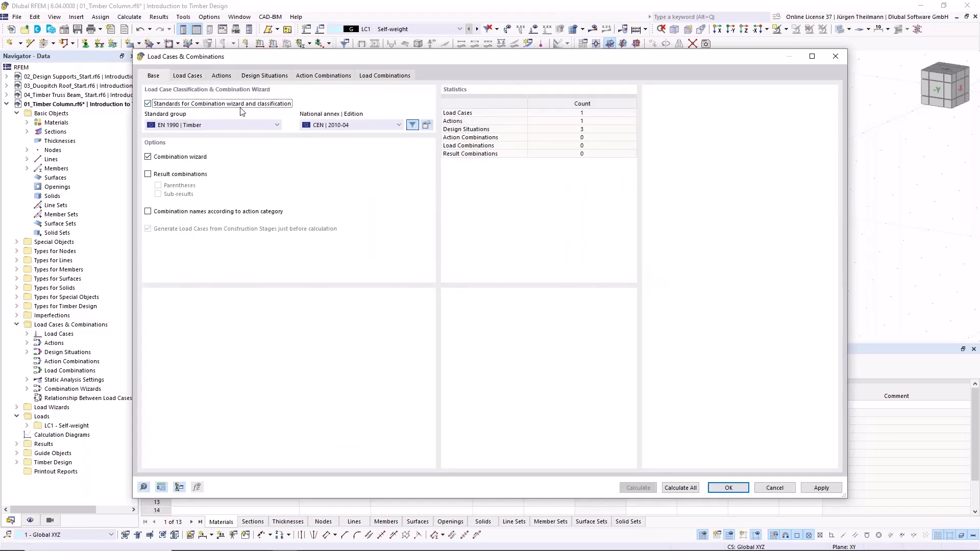
{"action": "left_click", "coordinate": [277, 125]}
{"action": "left_click", "coordinate": [168, 133]}
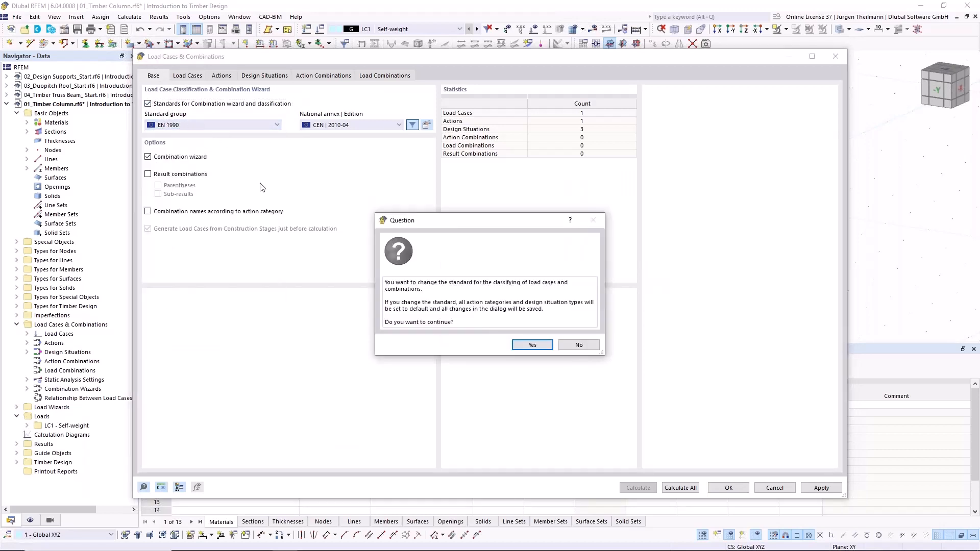
{"action": "left_click", "coordinate": [536, 346]}
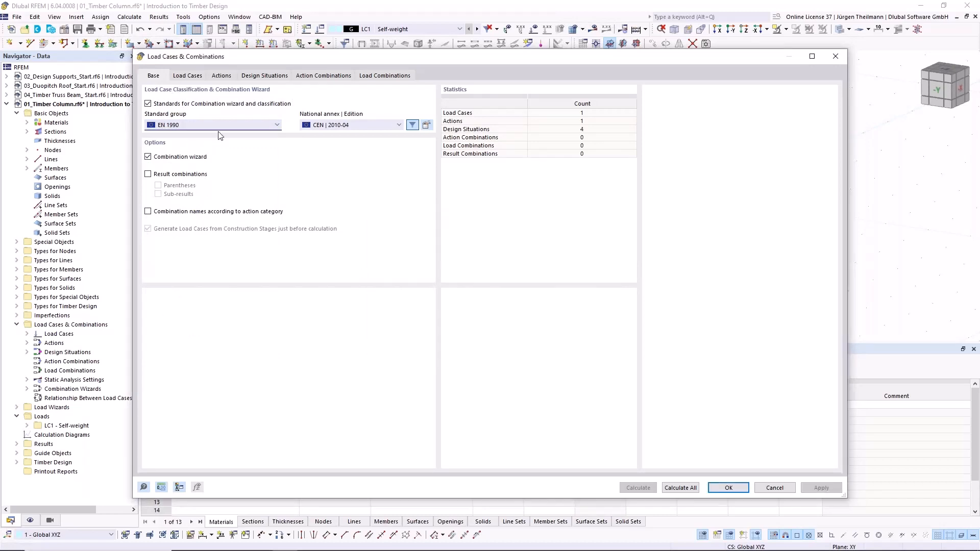
- Change the standard group for load case classification and combinations to EN 1990 | Timber and accept resetting the action categories and design situations
{"action": "left_click", "coordinate": [181, 76]}
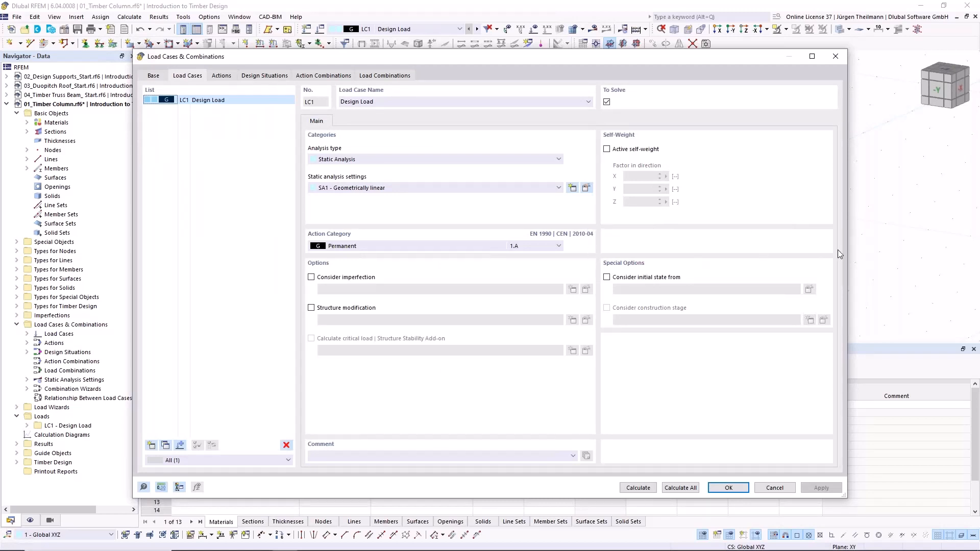
{"action": "left_click", "coordinate": [151, 76]}
{"action": "left_click", "coordinate": [185, 127]}
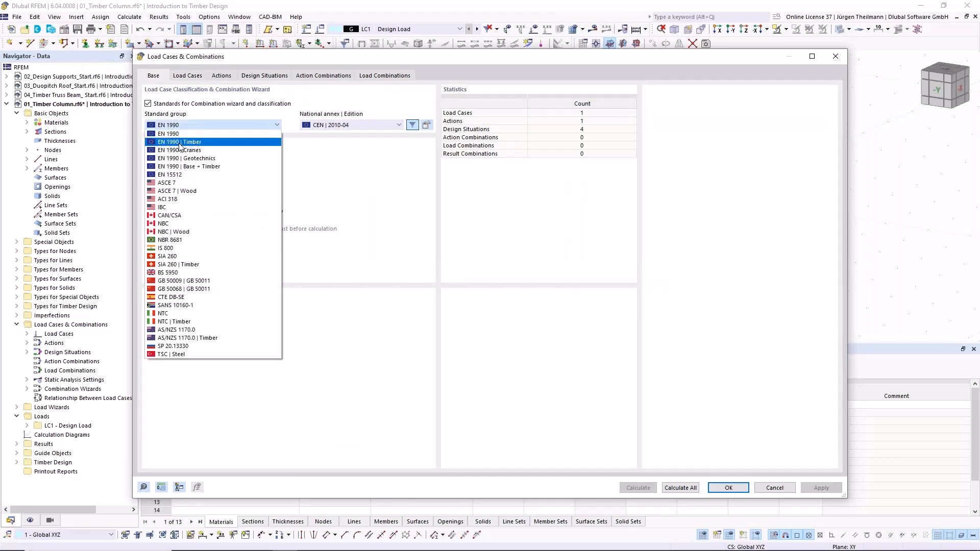
{"action": "left_click", "coordinate": [200, 143]}
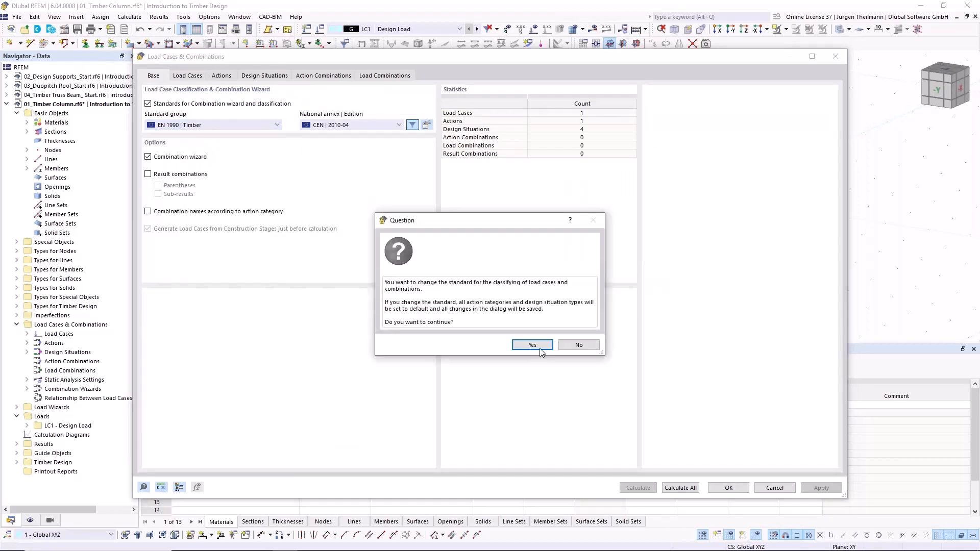
{"action": "left_click", "coordinate": [533, 345]}
- Set the load duration of load case LC1 Design Load to Medium-term
{"action": "left_click", "coordinate": [197, 78]}
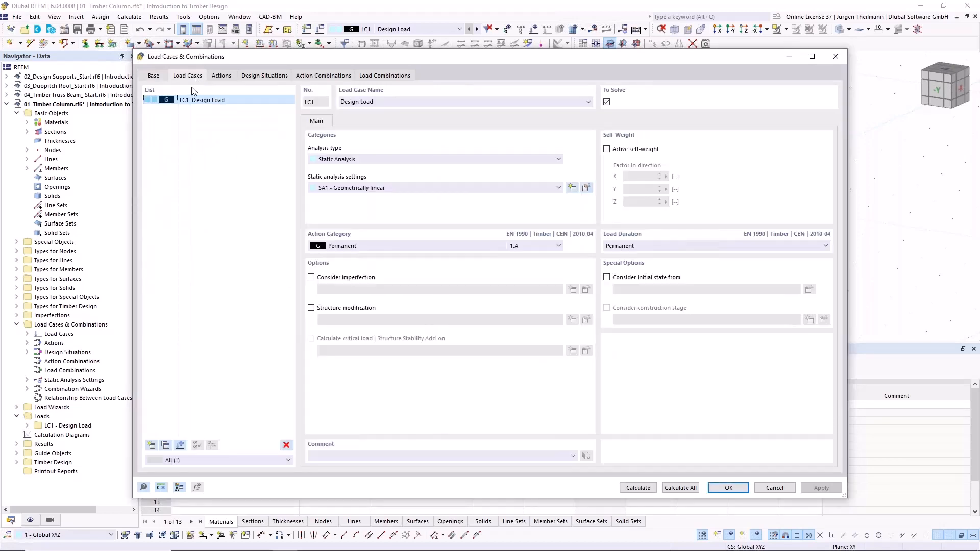
{"action": "left_click", "coordinate": [683, 248]}
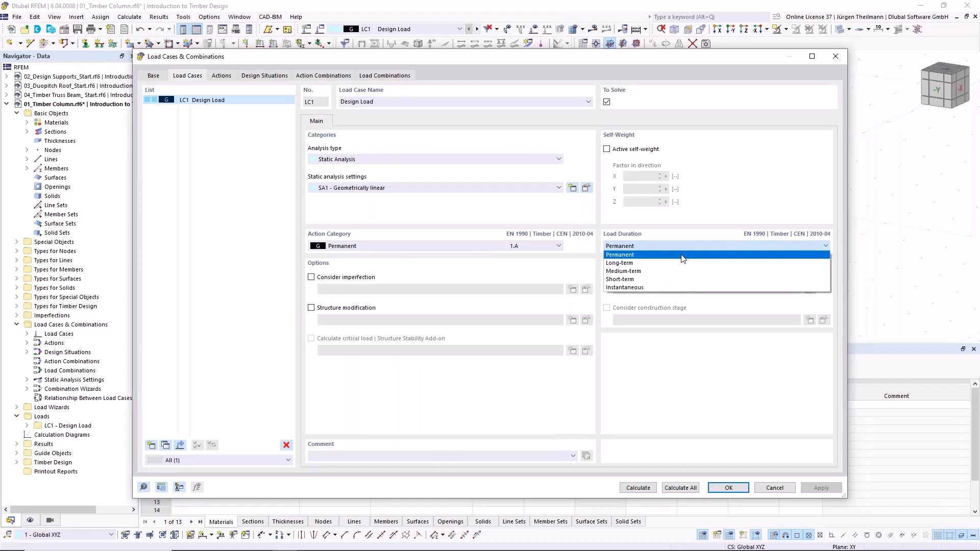
{"action": "left_click", "coordinate": [628, 271]}
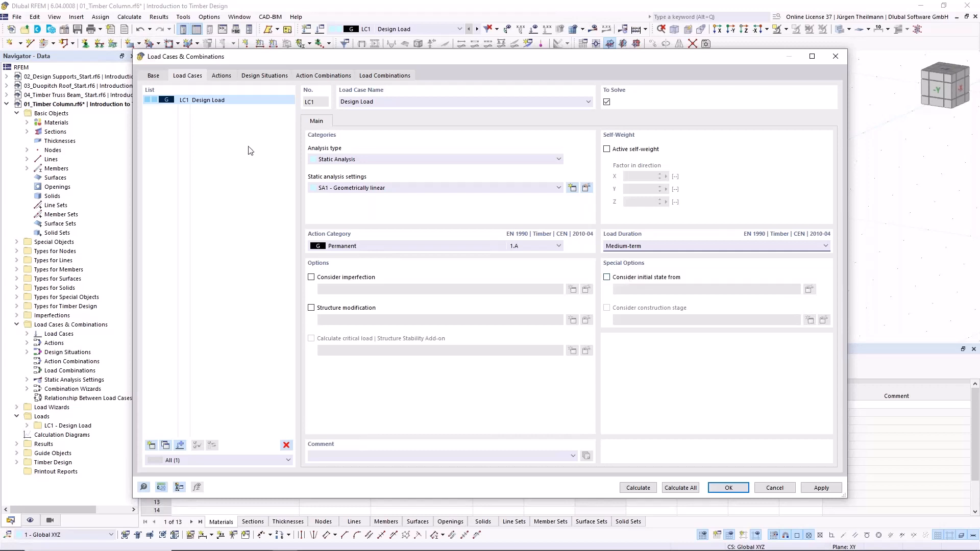
- Deactivate the combination wizard and accept saving the changes made in the load cases and combinations settings
{"action": "left_click", "coordinate": [152, 75]}
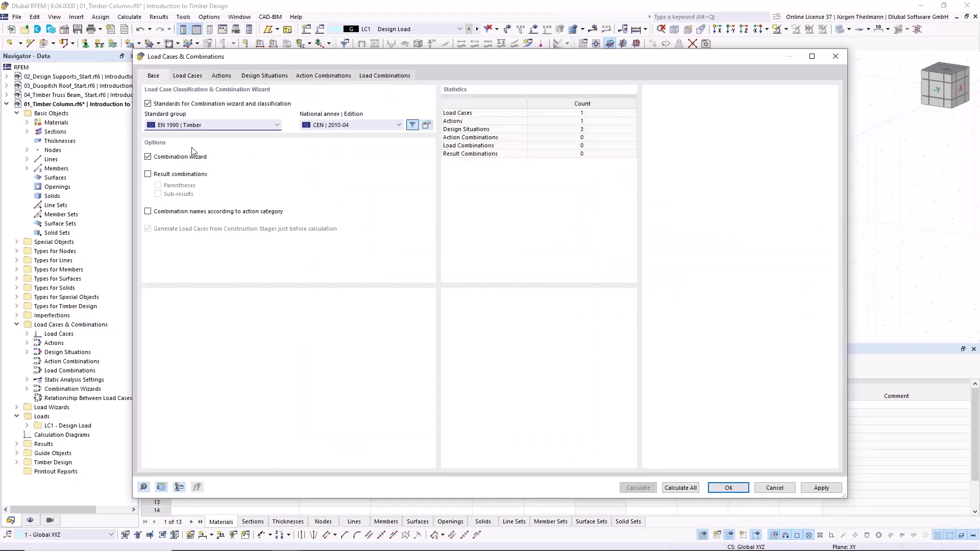
{"action": "left_click", "coordinate": [148, 156]}
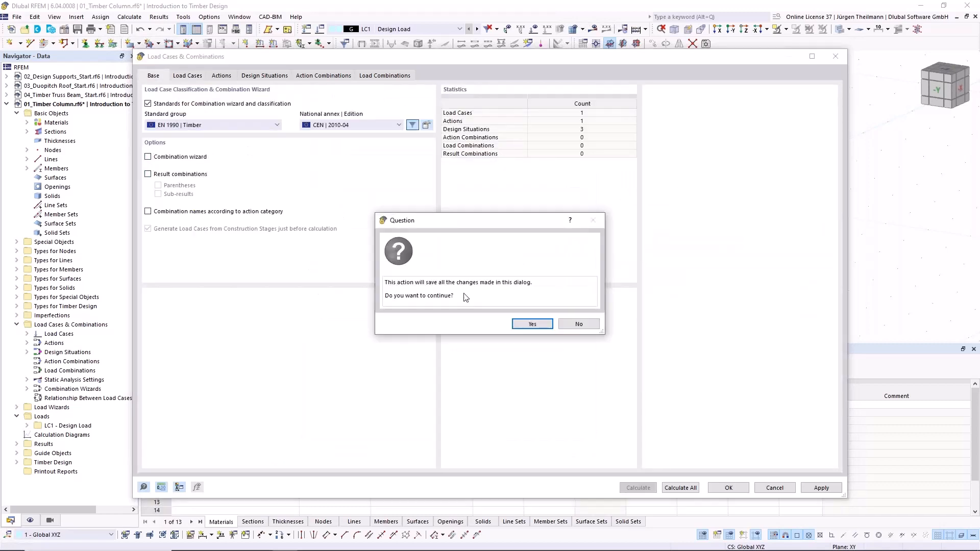
{"action": "left_click", "coordinate": [538, 326]}
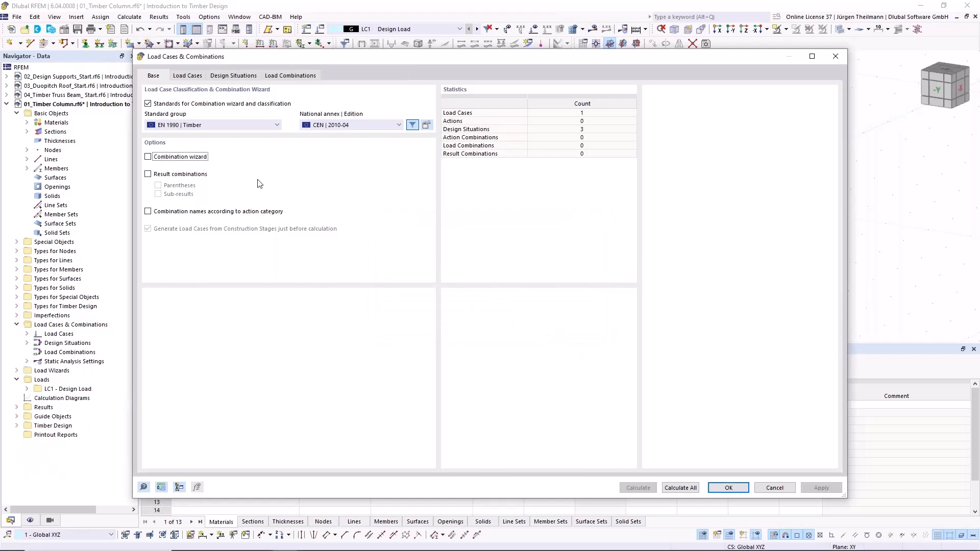
{"action": "left_click", "coordinate": [187, 76]}
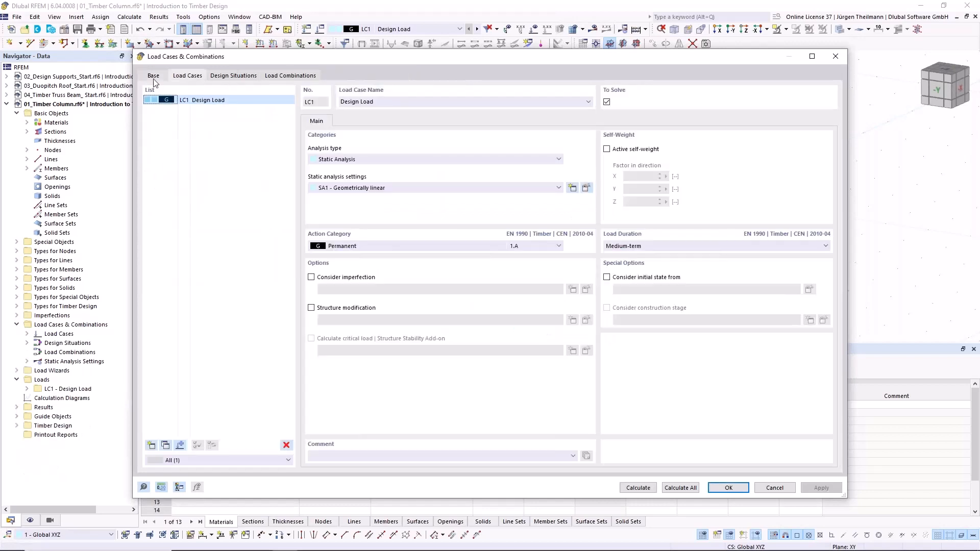
- Delete the SLS - Characteristic and SLS - Quasi-permanent design situations
{"action": "left_click", "coordinate": [238, 76]}
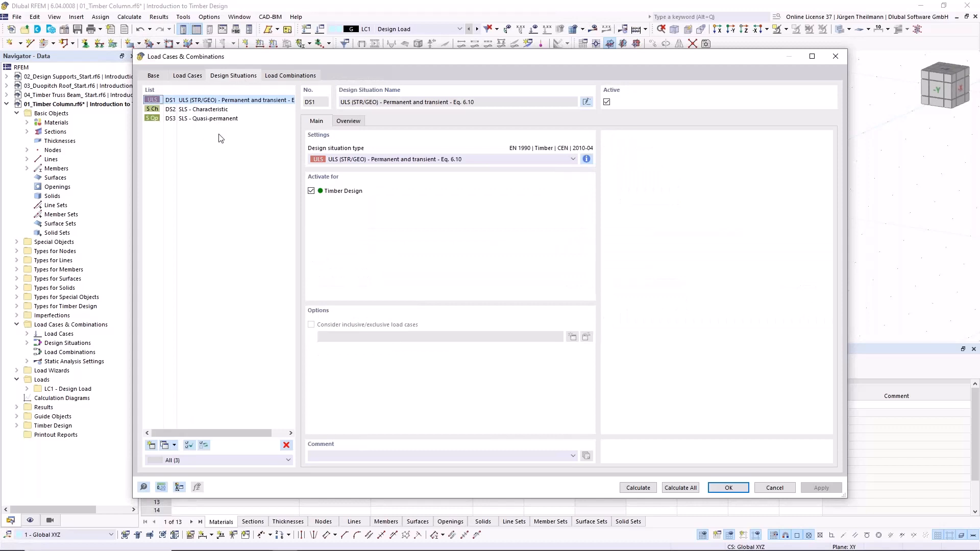
{"action": "left_click", "coordinate": [206, 109]}
{"action": "left_click", "coordinate": [206, 119], "text": "shift"}
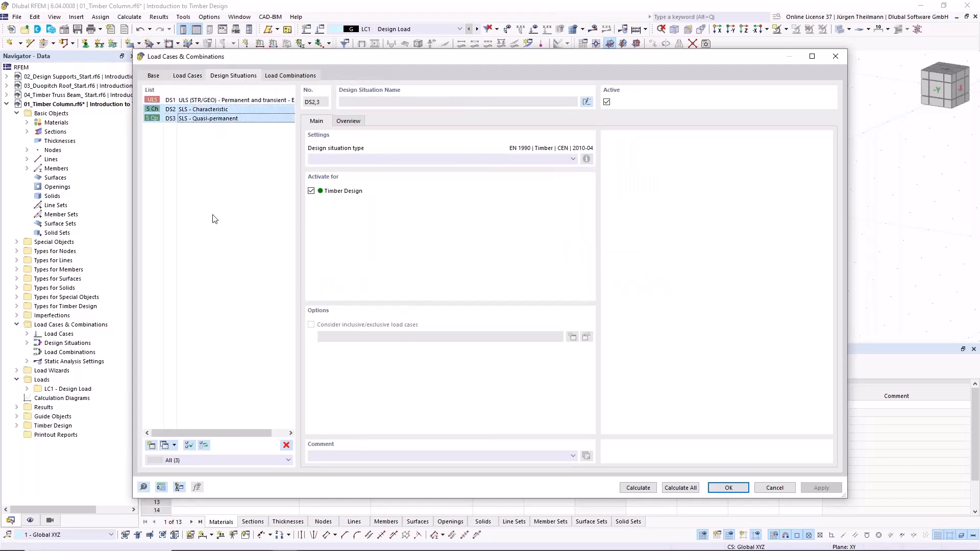
{"action": "left_click", "coordinate": [286, 445]}
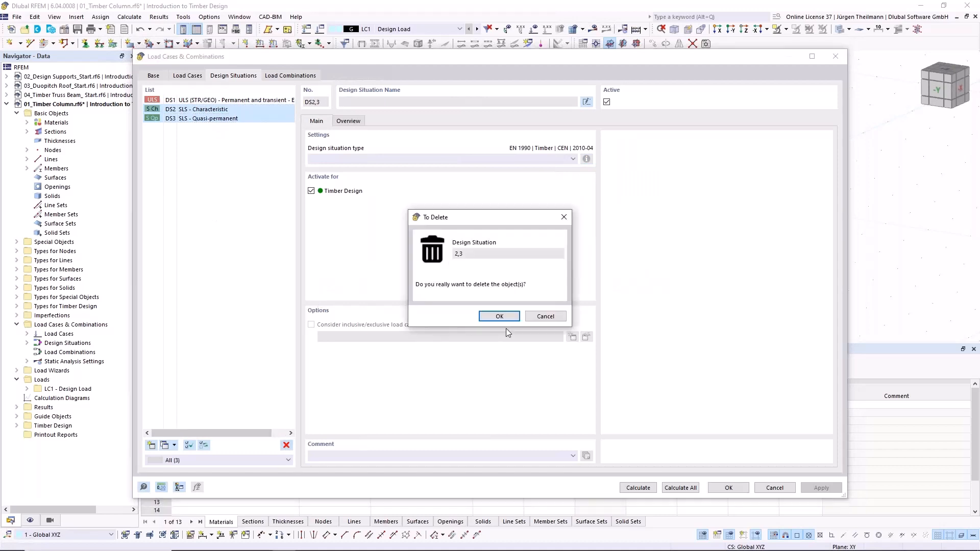
{"action": "left_click", "coordinate": [500, 316]}
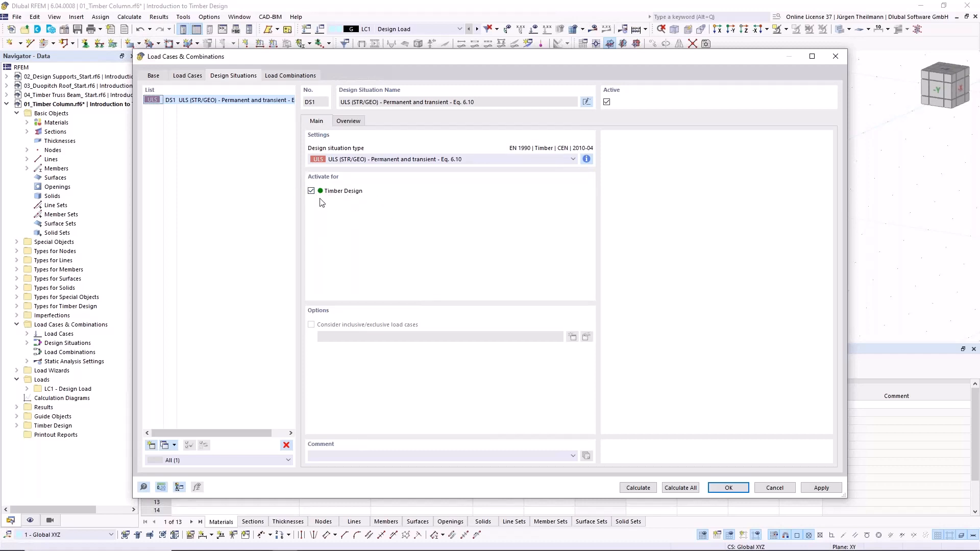
- Create load combination CO1 containing load case LC1 Design Load with factor 1.00 and accept the load cases and combinations settings
{"action": "left_click", "coordinate": [293, 75]}
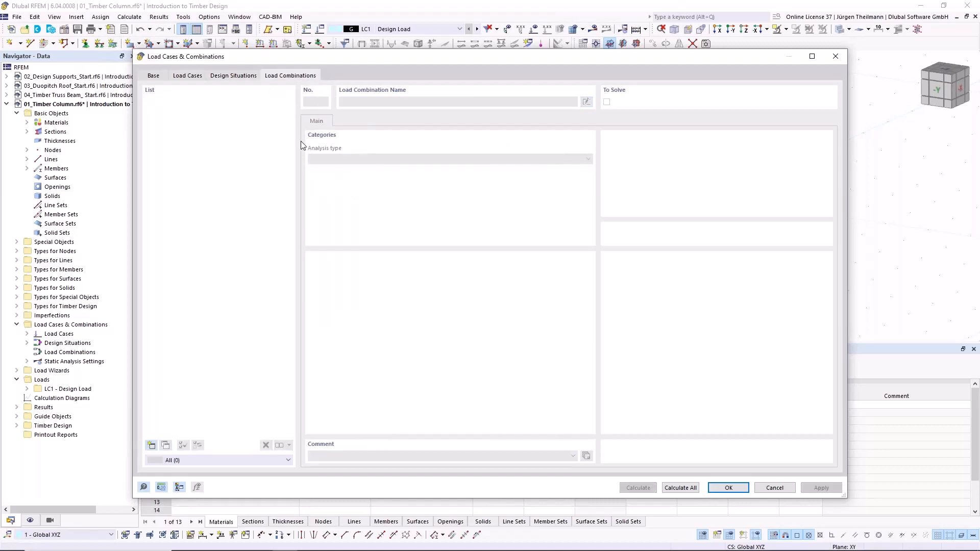
{"action": "left_click", "coordinate": [150, 445]}
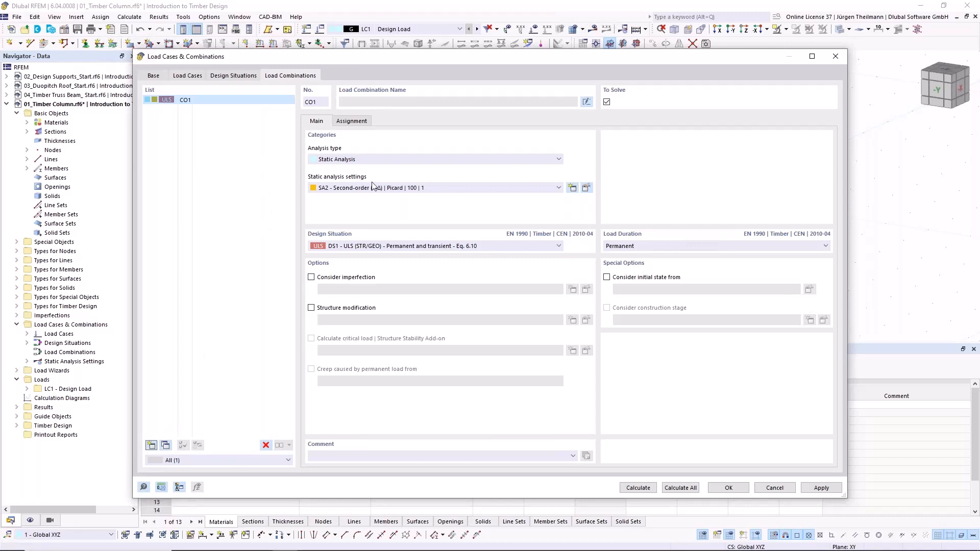
{"action": "left_click", "coordinate": [359, 123]}
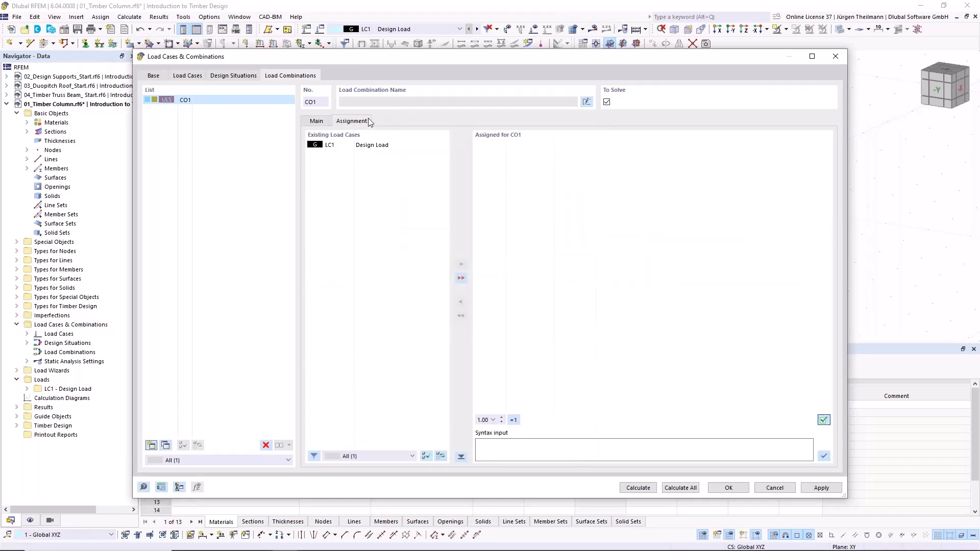
{"action": "left_click", "coordinate": [381, 146]}
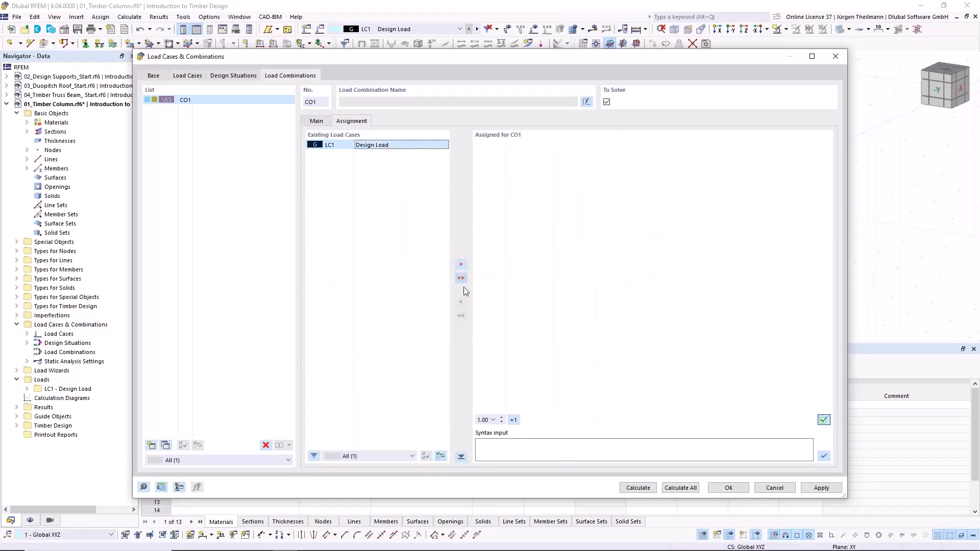
{"action": "left_click", "coordinate": [461, 265]}
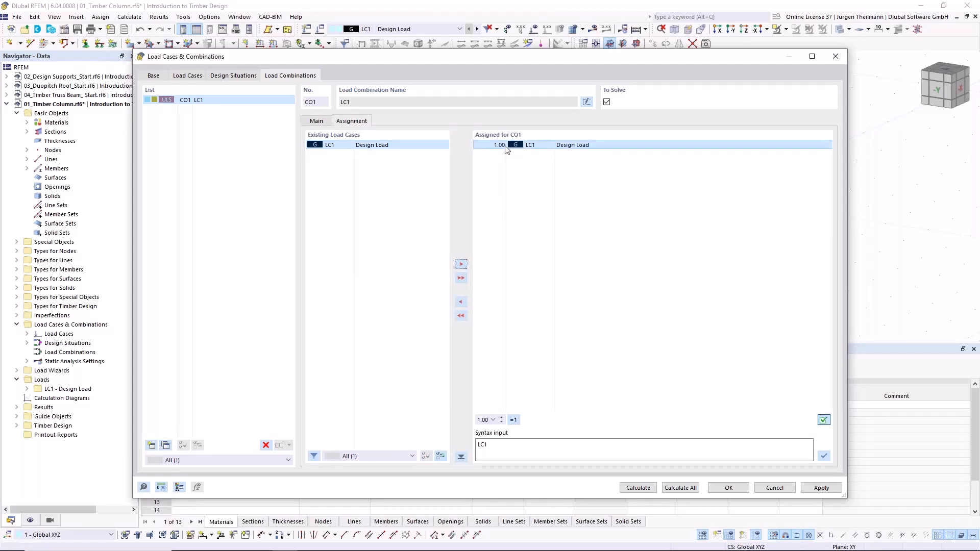
{"action": "left_click", "coordinate": [737, 489]}
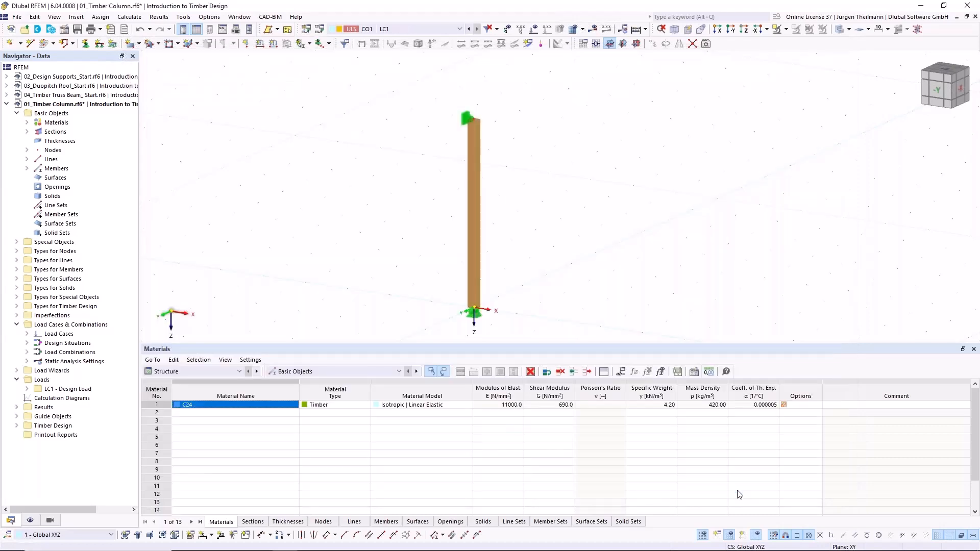
- Start a new nodal load in load case LC1 Design Load and assign it to node 2 at the column top
{"action": "left_click", "coordinate": [247, 44]}
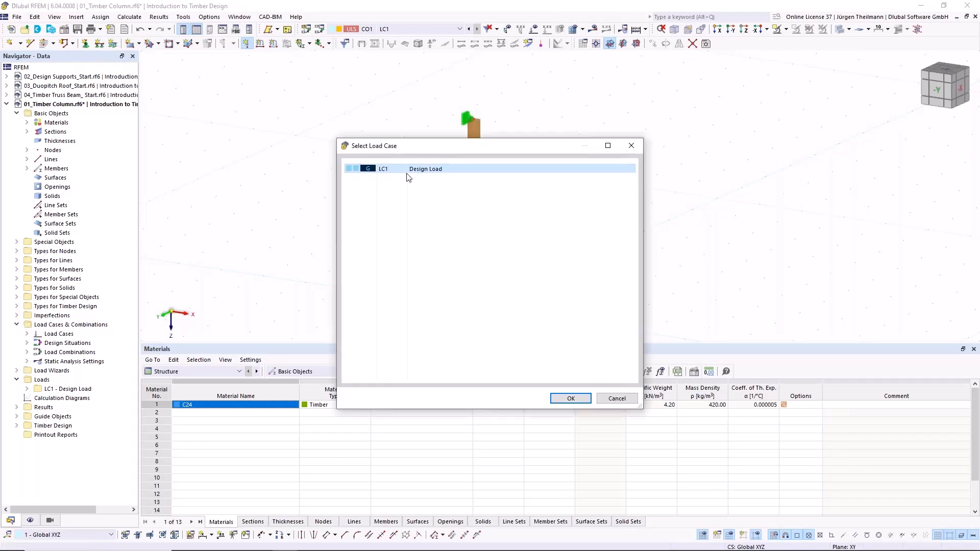
{"action": "left_click", "coordinate": [584, 402]}
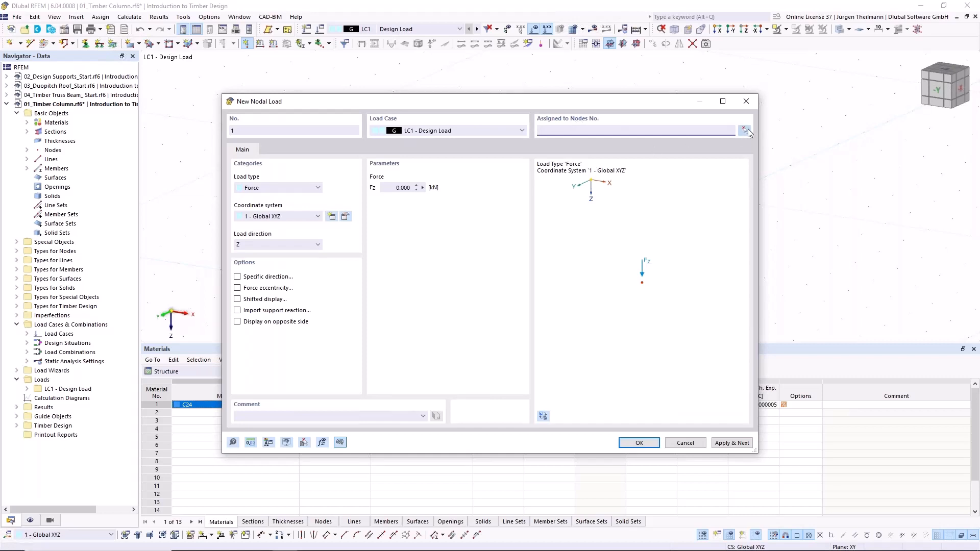
{"action": "left_click", "coordinate": [744, 131]}
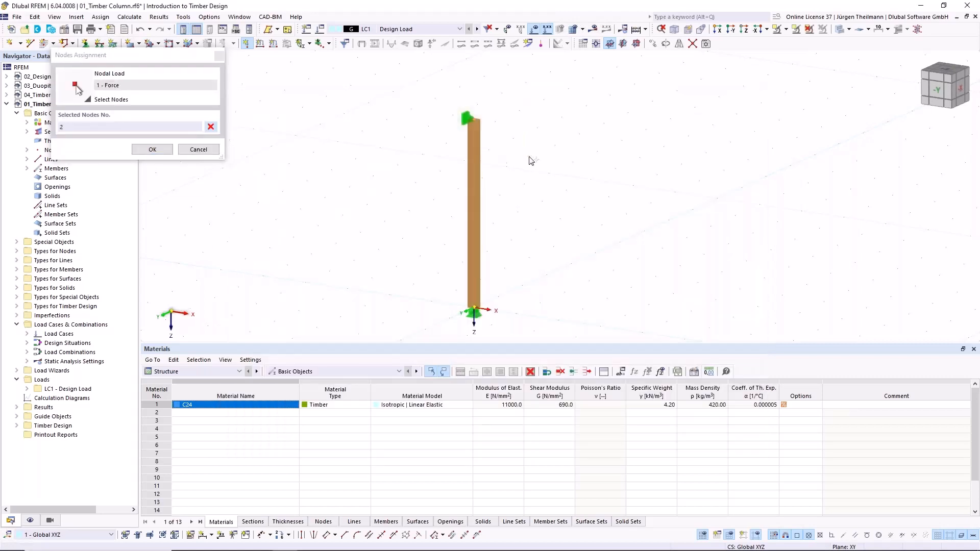
{"action": "left_click", "coordinate": [152, 149]}
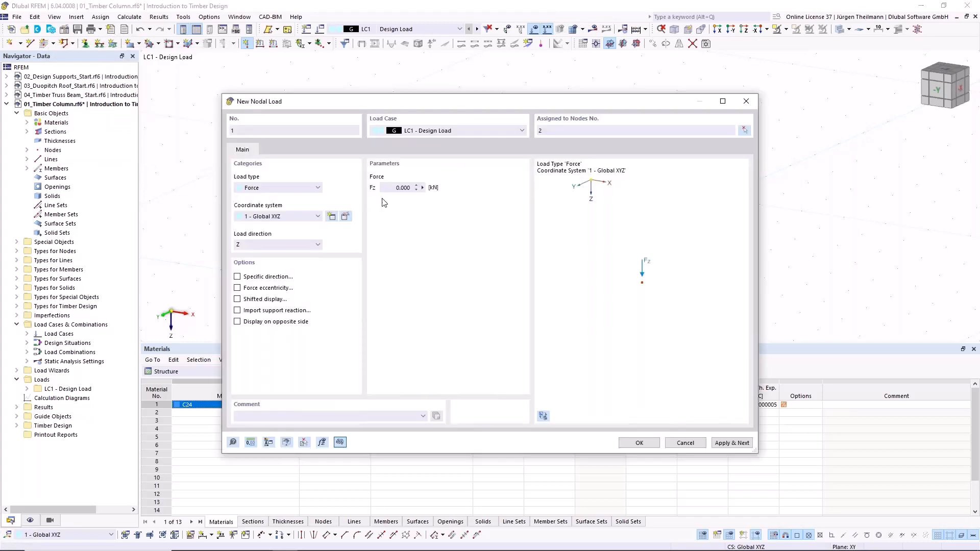
- Set the nodal force to 150 kN, keep the global Z load direction, and finish the nodal load
{"action": "left_click", "coordinate": [384, 188]}
{"action": "type", "text": "150"}
{"action": "left_click", "coordinate": [318, 244]}
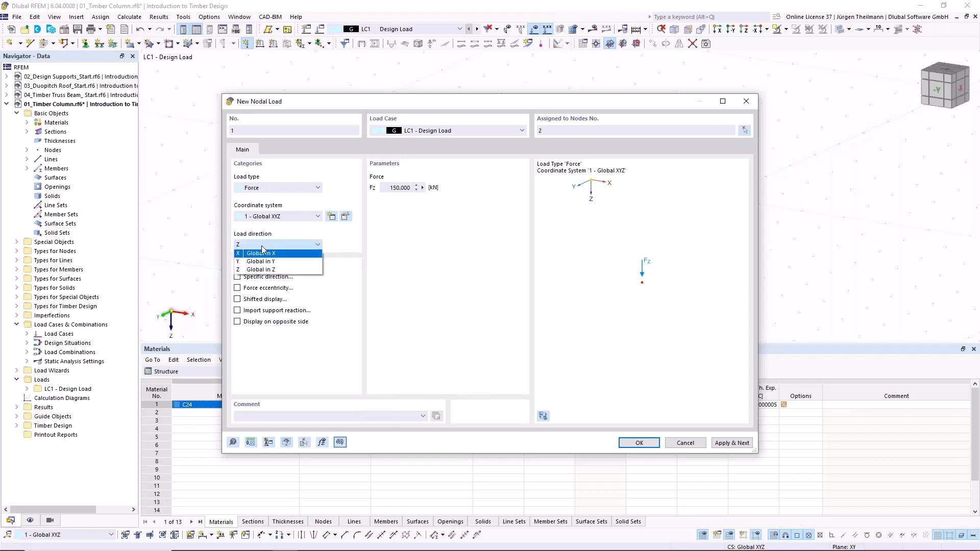
{"action": "left_click", "coordinate": [319, 246]}
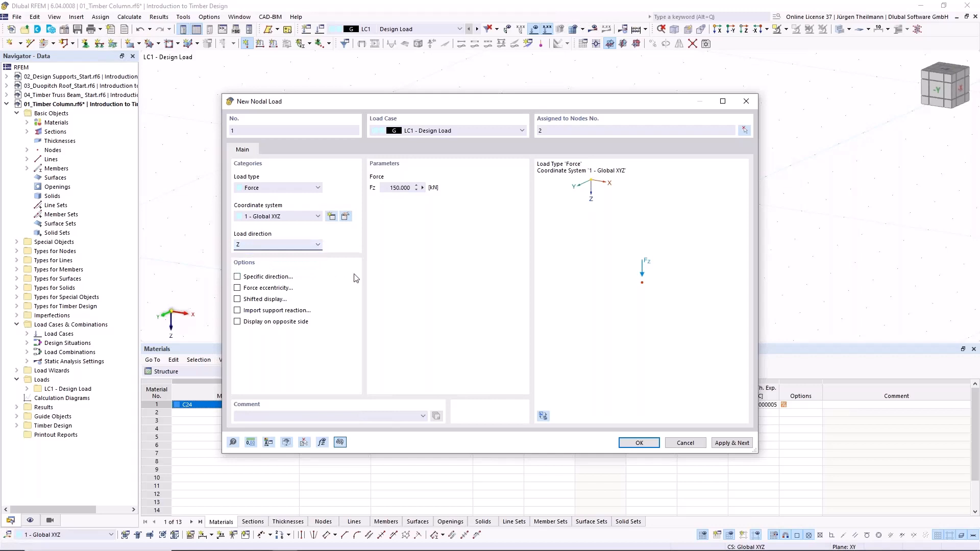
{"action": "left_click", "coordinate": [653, 444]}
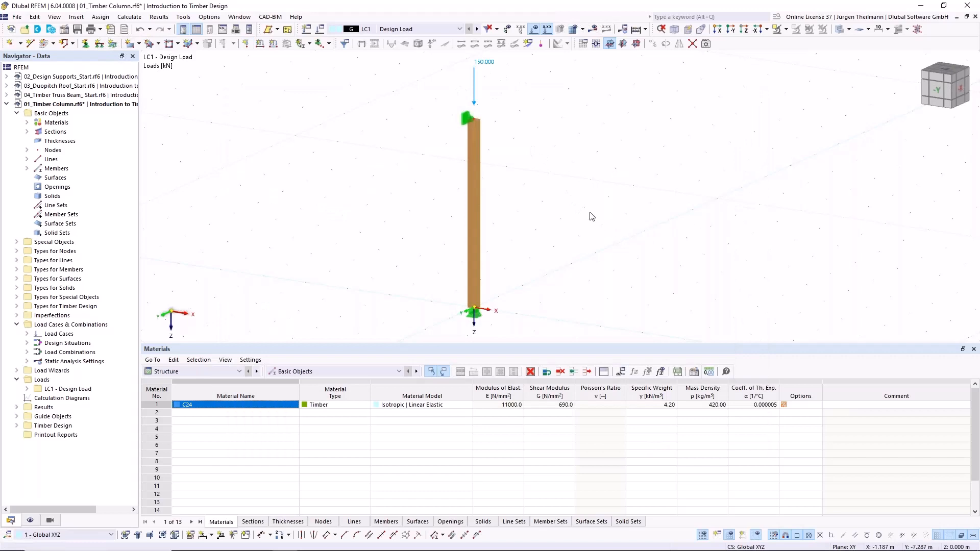
- Add new effective lengths to the column member's timber design properties and exclude lateral-torsional buckling from them
{"action": "scroll", "coordinate": [590, 214], "scroll_direction": "down", "scroll_amount": 1}
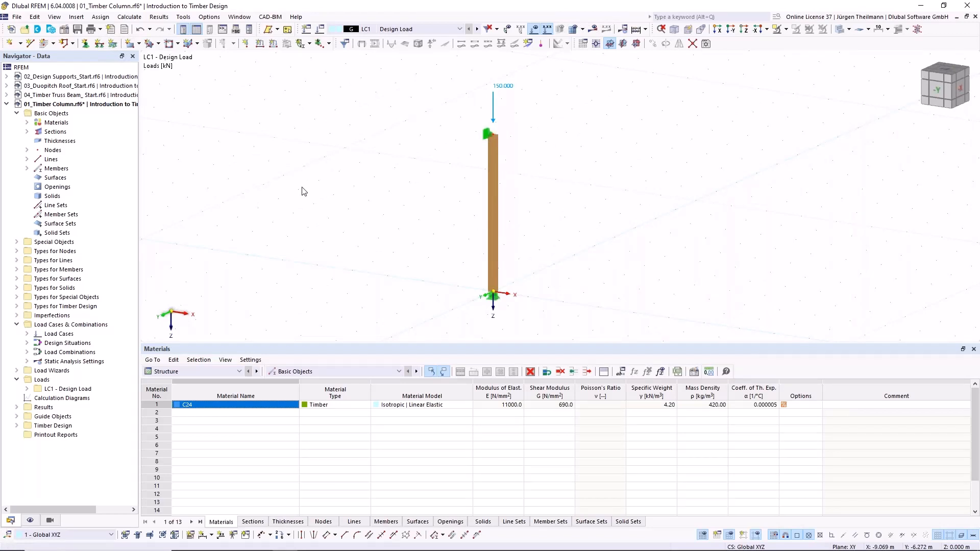
{"action": "double_click", "coordinate": [491, 209]}
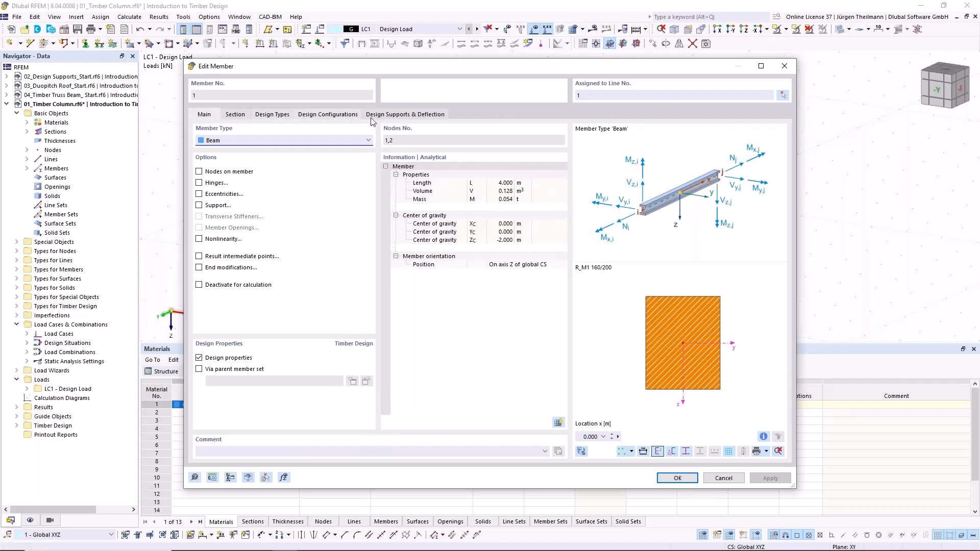
{"action": "left_click", "coordinate": [235, 119]}
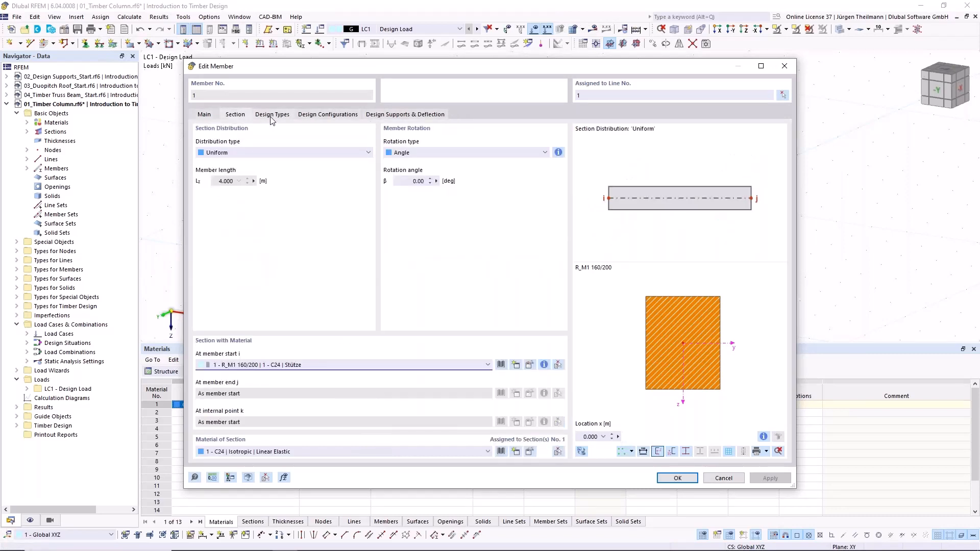
{"action": "left_click", "coordinate": [270, 117]}
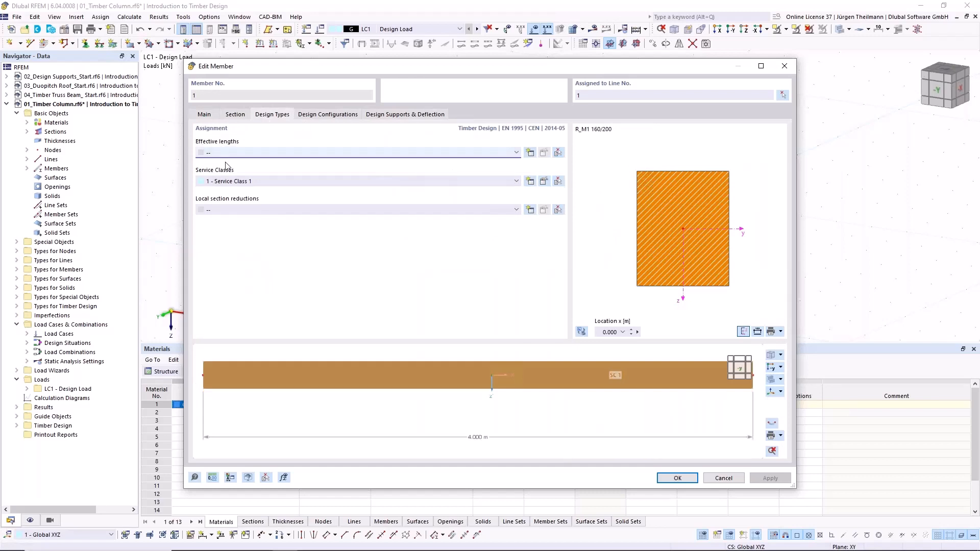
{"action": "left_click", "coordinate": [529, 153]}
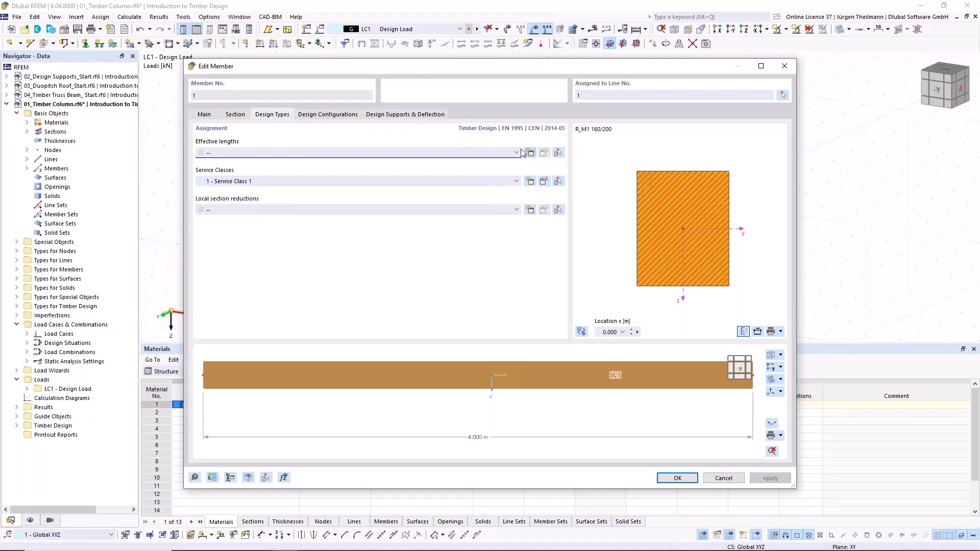
{"action": "left_click", "coordinate": [516, 153]}
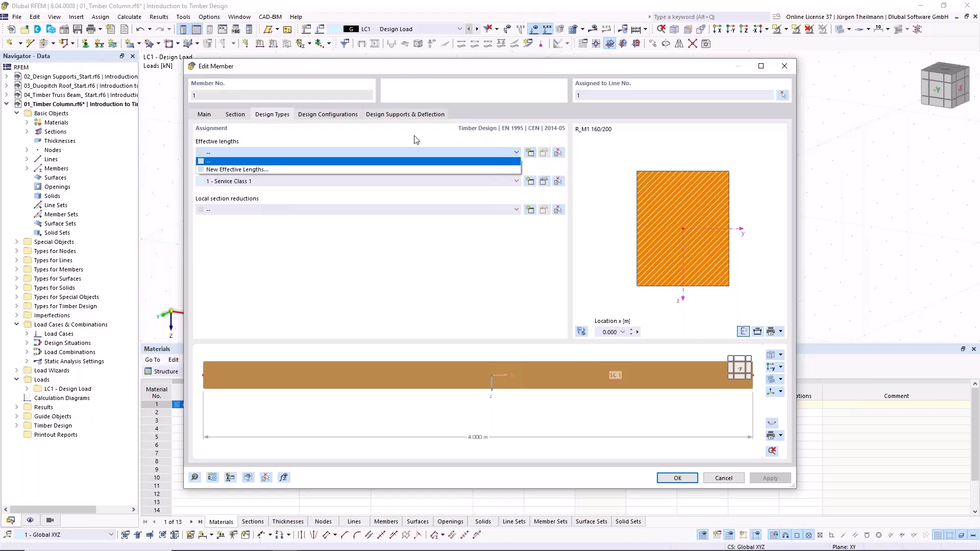
{"action": "left_click", "coordinate": [243, 170]}
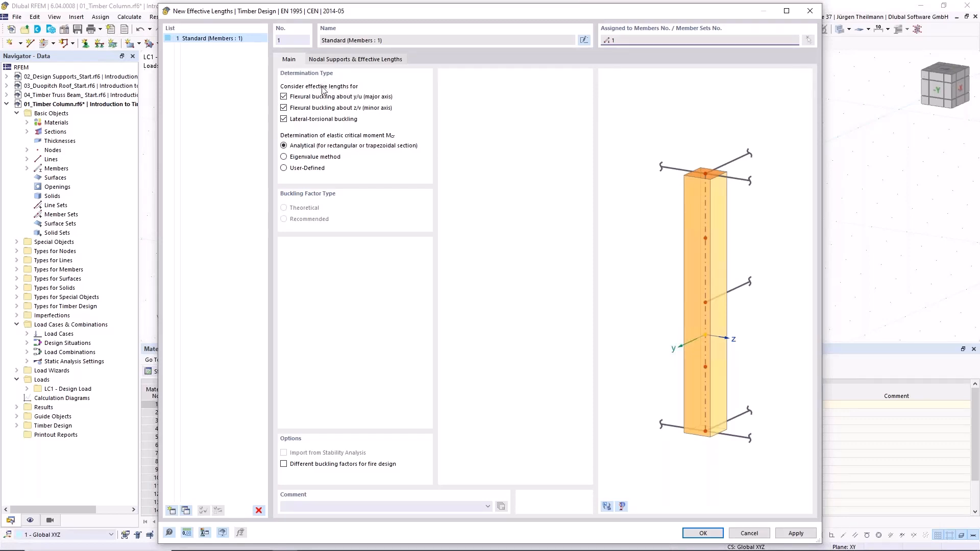
{"action": "left_click", "coordinate": [284, 119]}
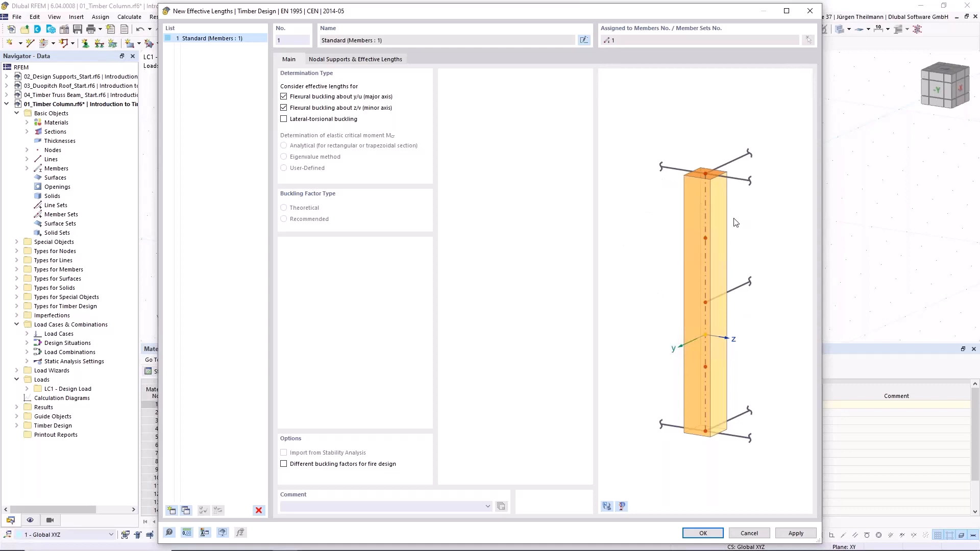
- Keep lateral-torsional buckling excluded and show the nodal supports and effective lengths with the rendered model preview
{"action": "left_click", "coordinate": [284, 119]}
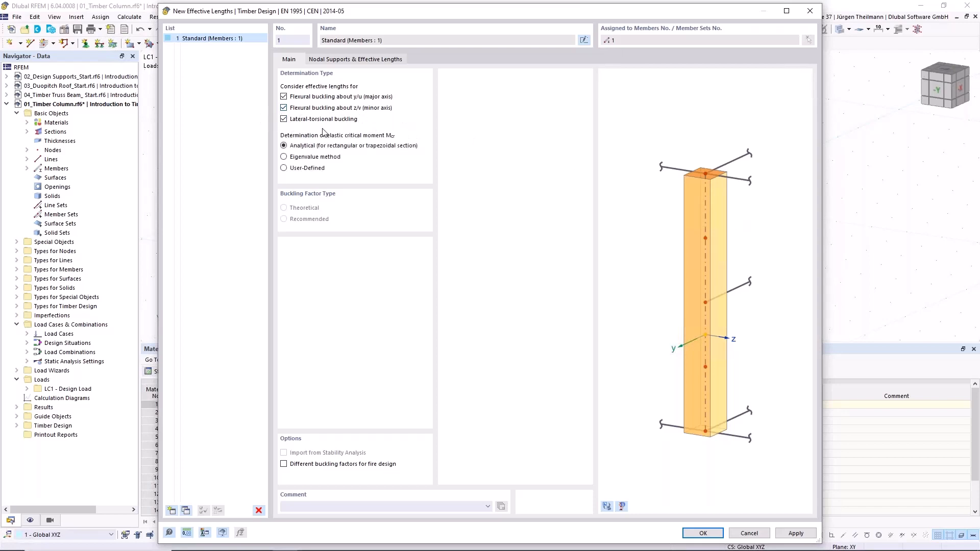
{"action": "left_click", "coordinate": [284, 119]}
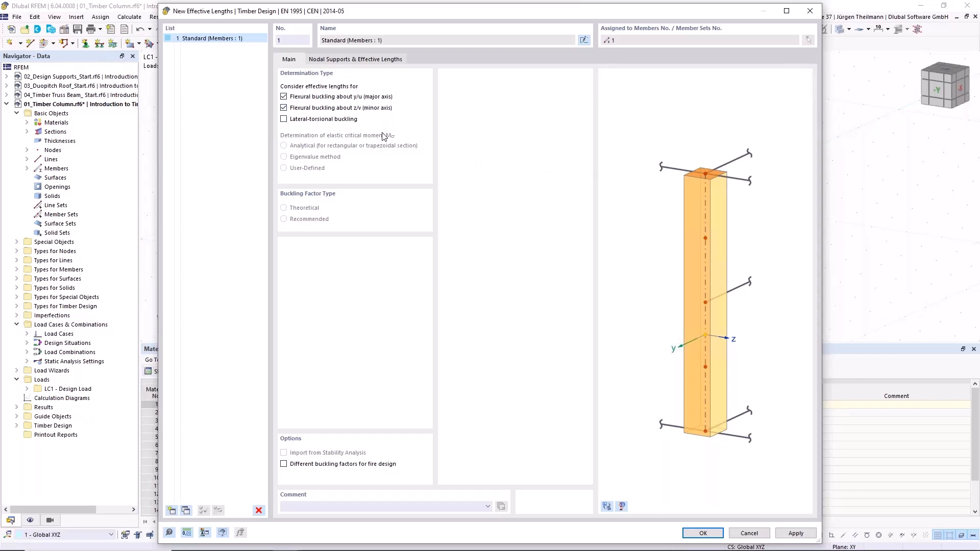
{"action": "left_click", "coordinate": [366, 61]}
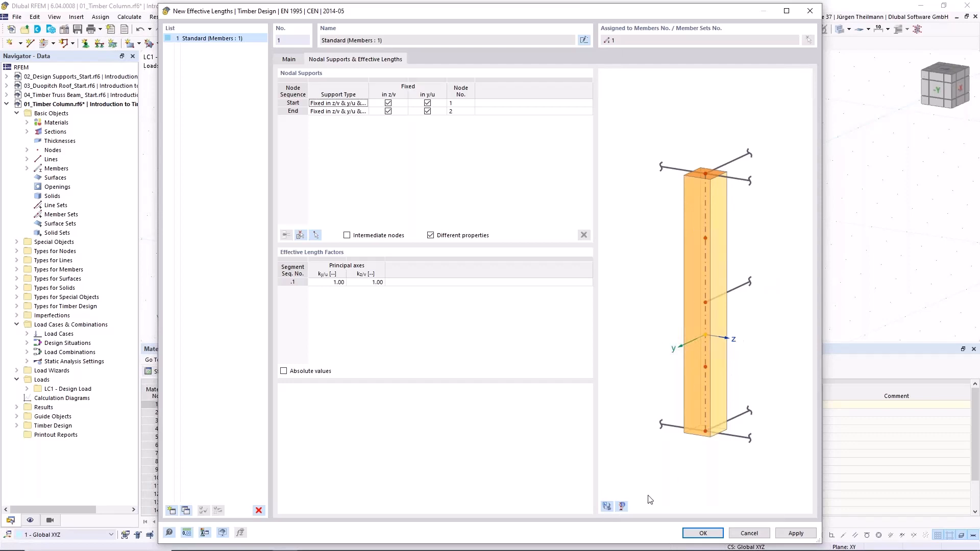
{"action": "left_click", "coordinate": [607, 506]}
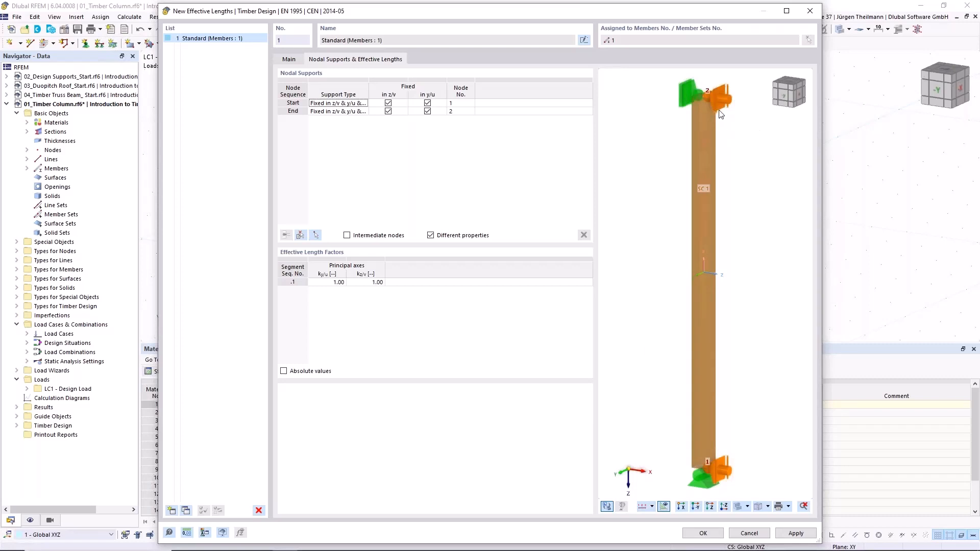
- Examine the nodal support symbols at the column's top and base in the effective lengths preview
{"action": "scroll", "coordinate": [706, 87], "scroll_direction": "up", "scroll_amount": 3}
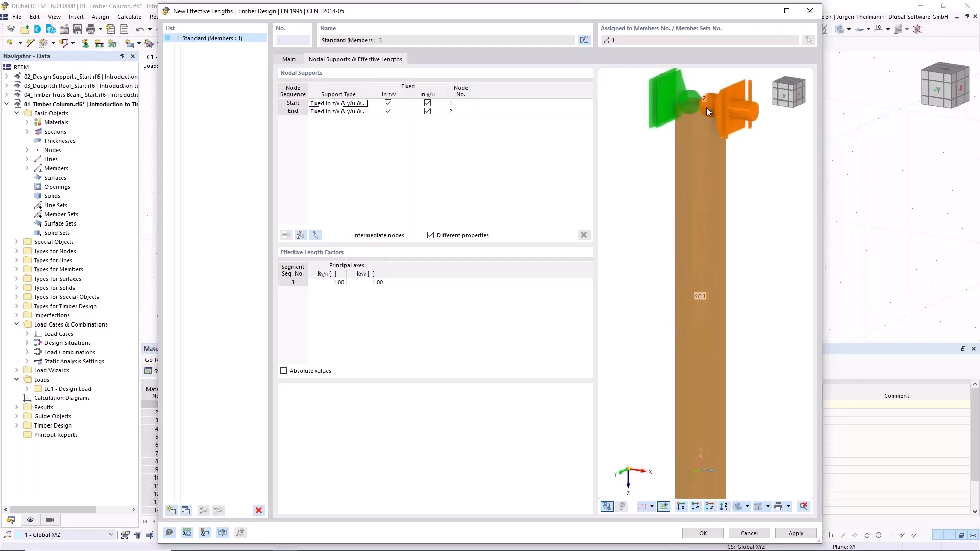
{"action": "scroll", "coordinate": [707, 107], "scroll_direction": "down", "scroll_amount": 3}
{"action": "middle_click_drag", "start_coordinate": [705, 322], "coordinate": [705, 150]}
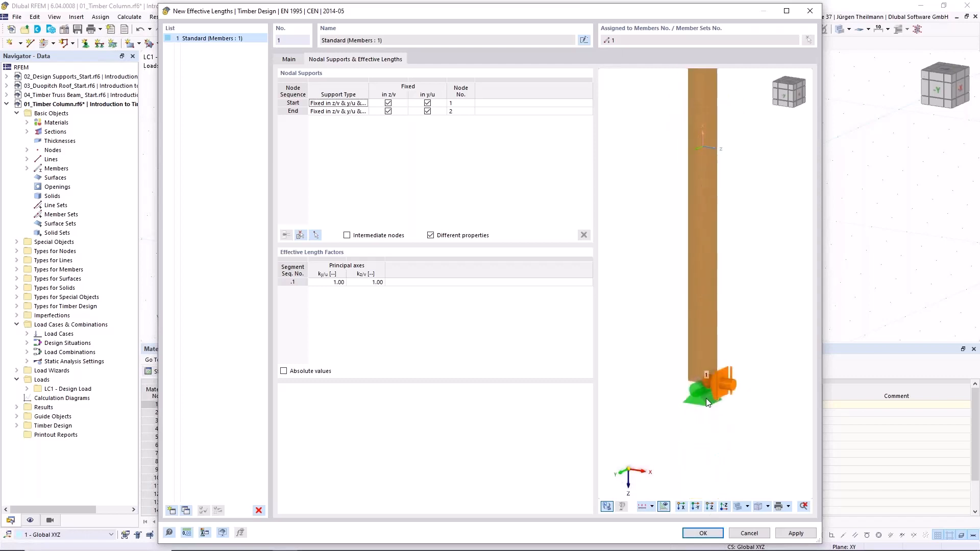
{"action": "scroll", "coordinate": [709, 385], "scroll_direction": "up", "scroll_amount": 3}
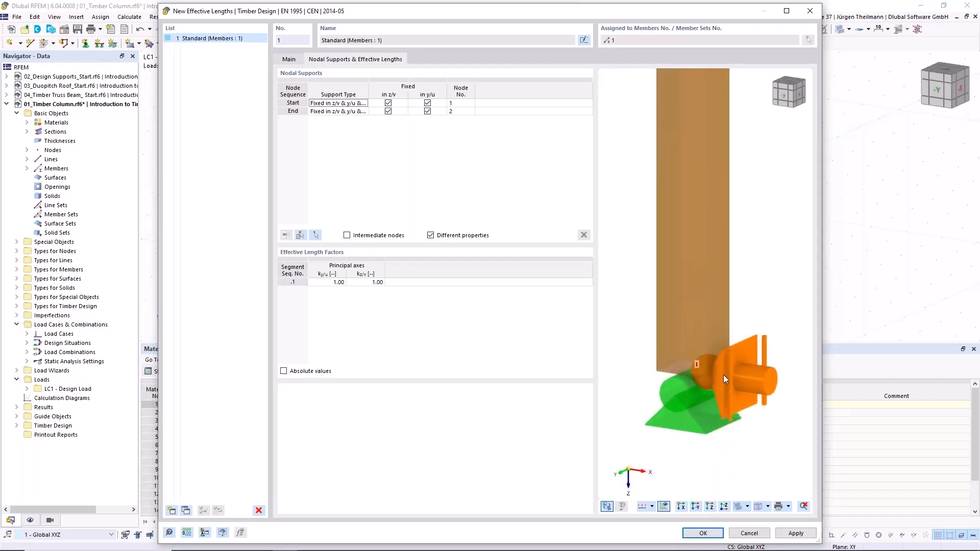
{"action": "scroll", "coordinate": [722, 376], "scroll_direction": "down", "scroll_amount": 2}
{"action": "middle_click_drag", "start_coordinate": [718, 218], "coordinate": [708, 363]}
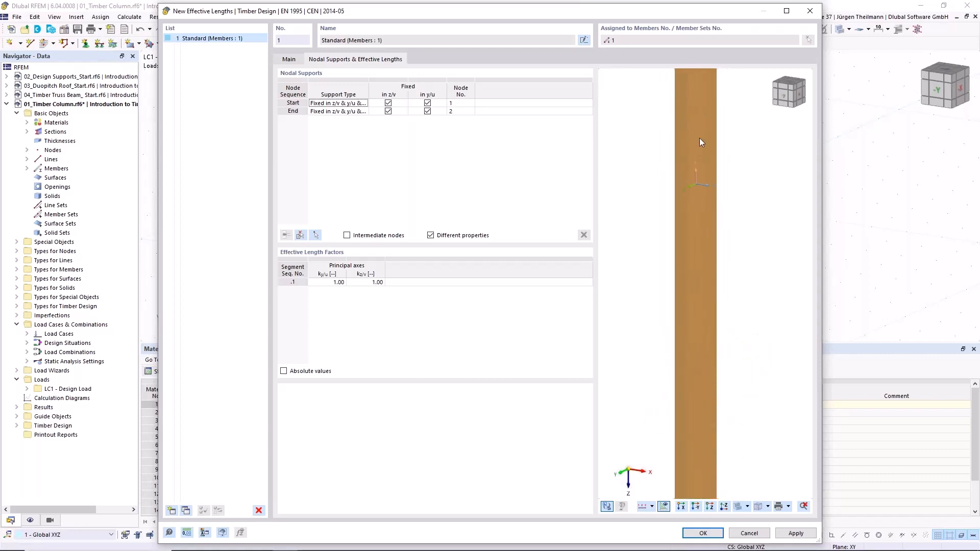
{"action": "middle_click_drag", "start_coordinate": [701, 142], "coordinate": [716, 221]}
{"action": "middle_click_drag", "start_coordinate": [702, 100], "coordinate": [706, 160]}
{"action": "scroll", "coordinate": [707, 156], "scroll_direction": "up", "scroll_amount": 5}
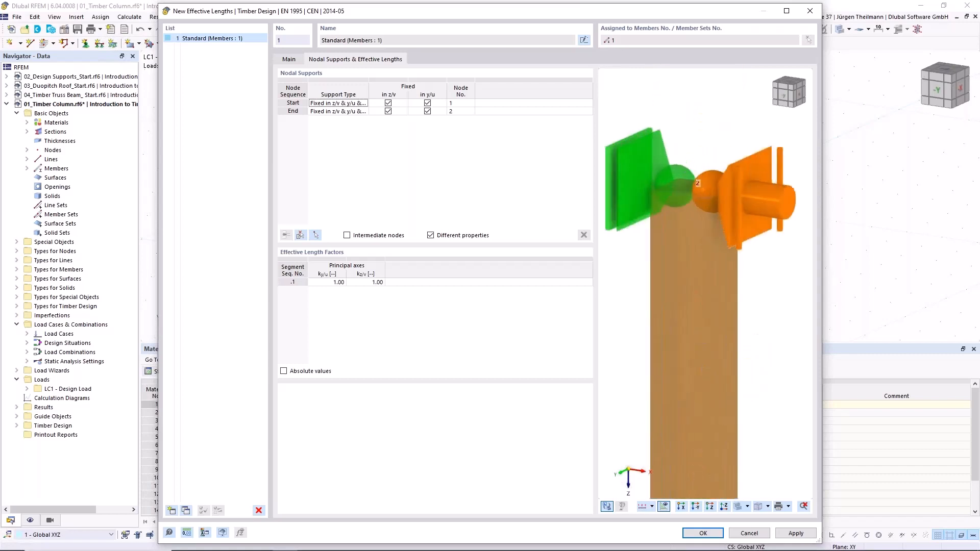
{"action": "scroll", "coordinate": [706, 169], "scroll_direction": "down", "scroll_amount": 3}
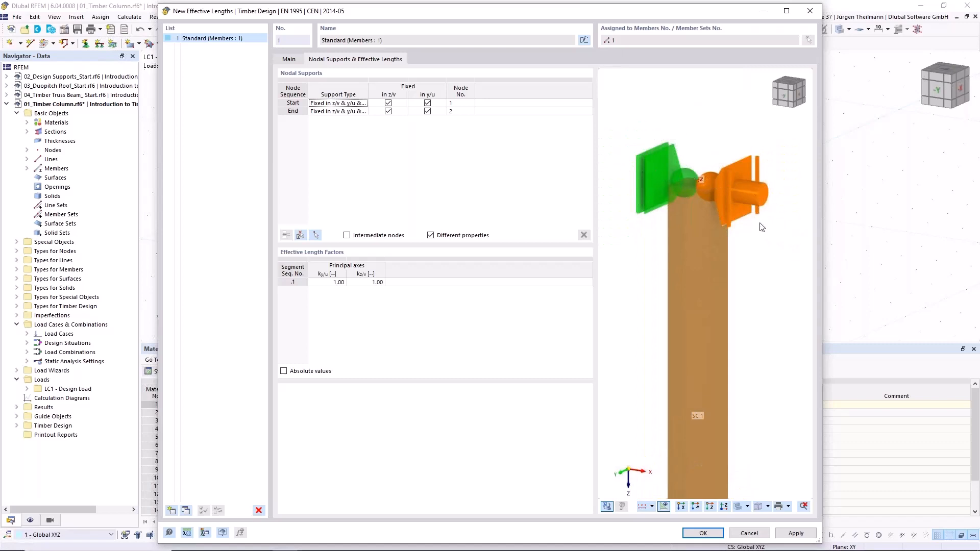
{"action": "scroll", "coordinate": [752, 267], "scroll_direction": "down", "scroll_amount": 2}
{"action": "middle_click_drag", "start_coordinate": [733, 444], "coordinate": [688, 318]}
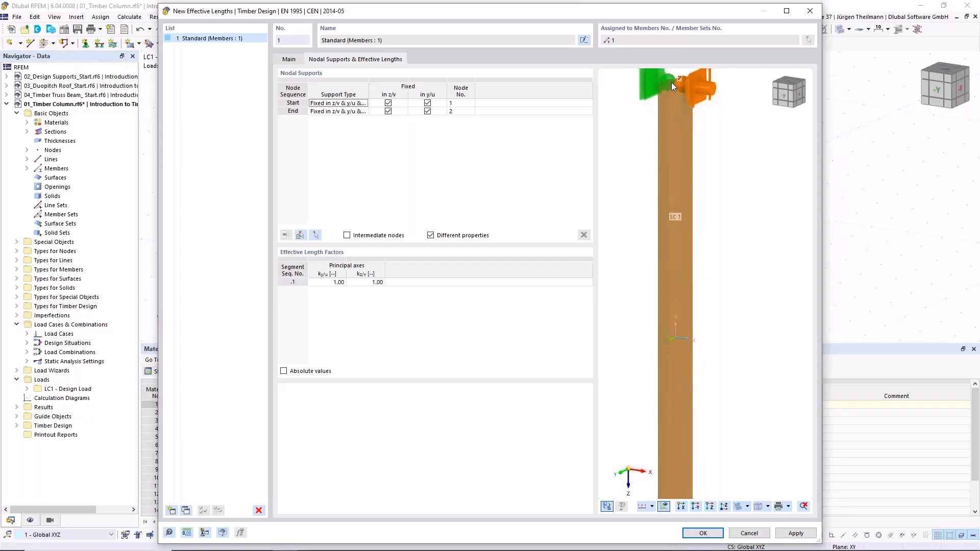
{"action": "middle_click_drag", "start_coordinate": [672, 82], "coordinate": [678, 151]}
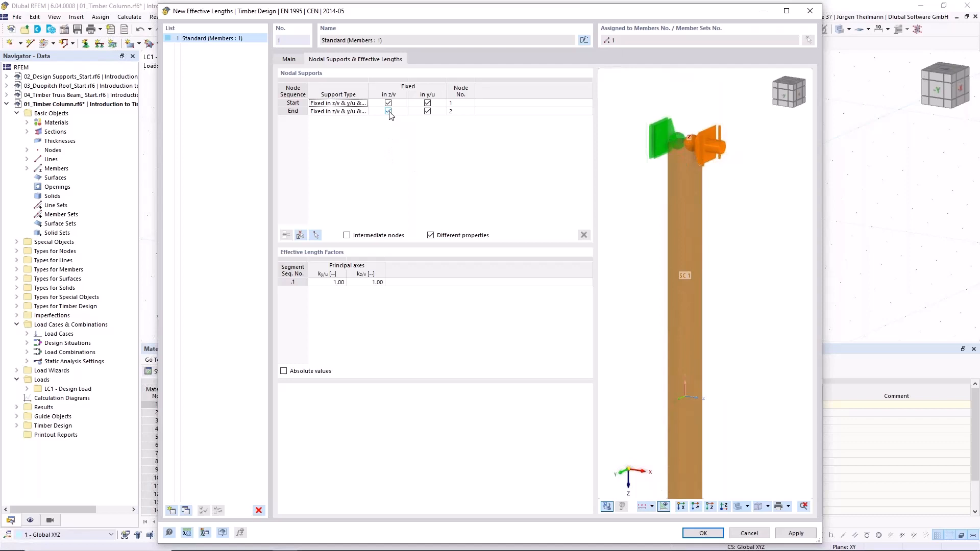
- Release the y/u fixity of the end nodal support at node 2 and accept the effective lengths and member settings
{"action": "left_click", "coordinate": [427, 111]}
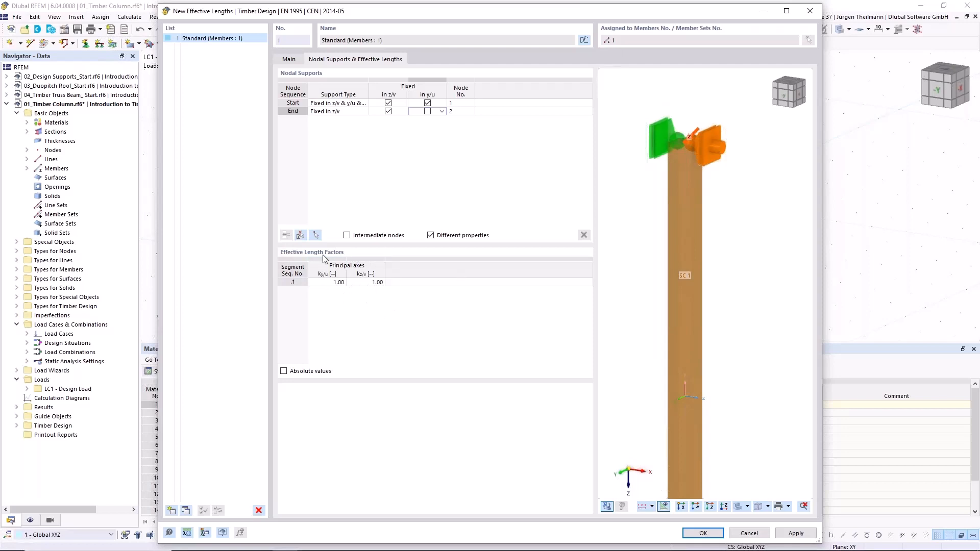
{"action": "scroll", "coordinate": [681, 289], "scroll_direction": "down", "scroll_amount": 2}
{"action": "middle_click_drag", "start_coordinate": [695, 317], "coordinate": [714, 260]}
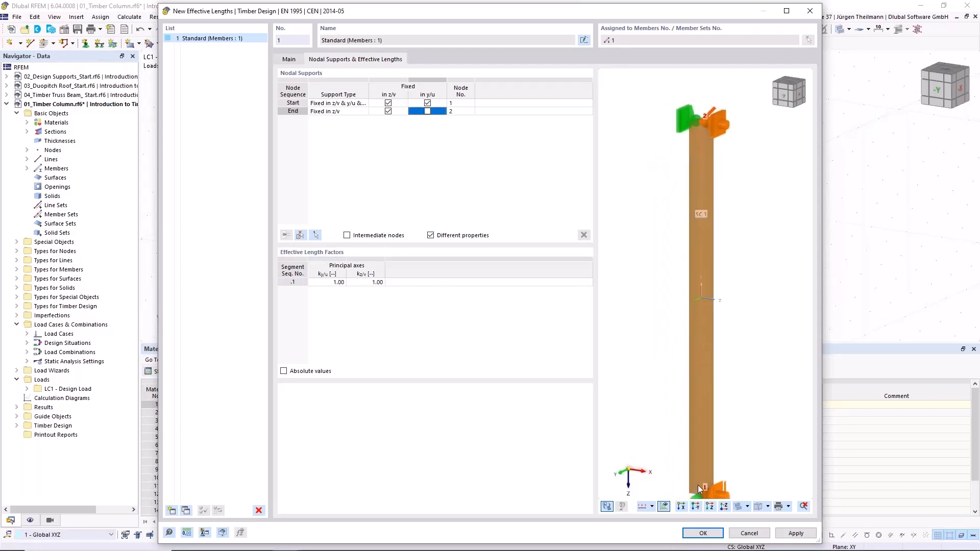
{"action": "left_click", "coordinate": [703, 533]}
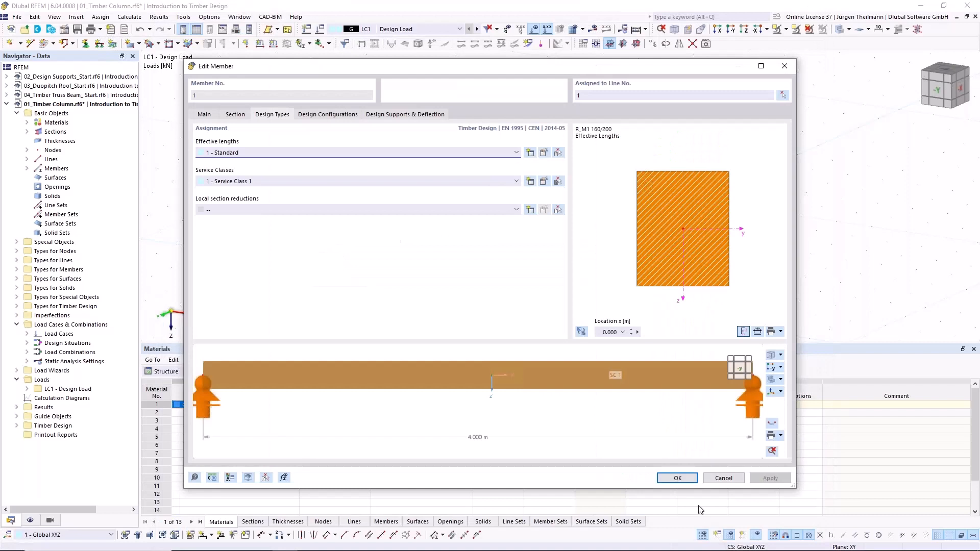
{"action": "left_click", "coordinate": [678, 478]}
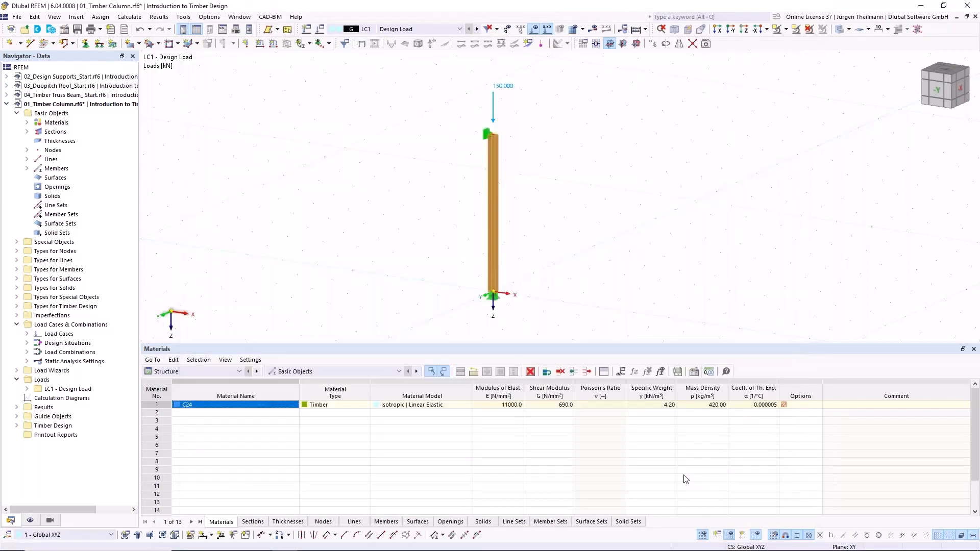
- Set the column member's timber service class to 1 - Dry and accept the member settings
{"action": "double_click", "coordinate": [498, 211]}
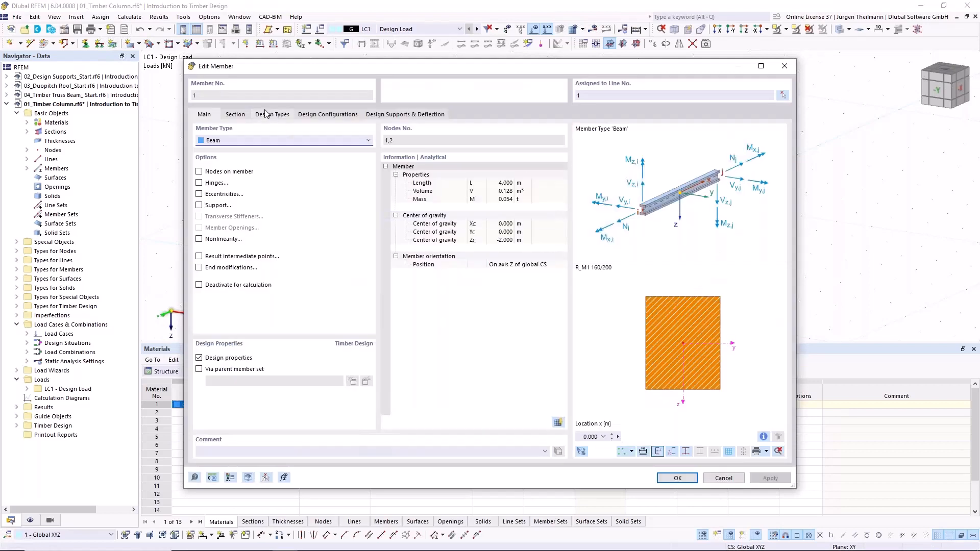
{"action": "left_click", "coordinate": [261, 115]}
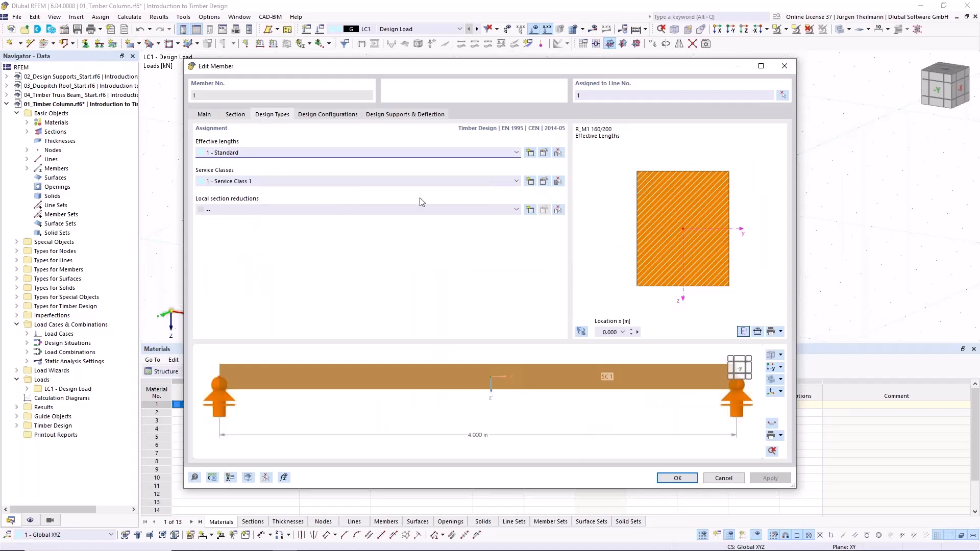
{"action": "left_click", "coordinate": [544, 183]}
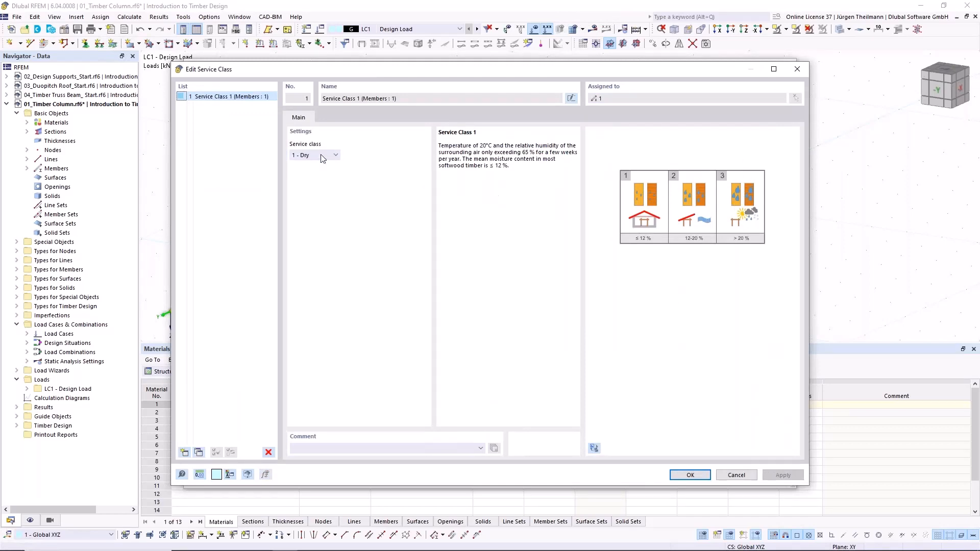
{"action": "left_click", "coordinate": [334, 155]}
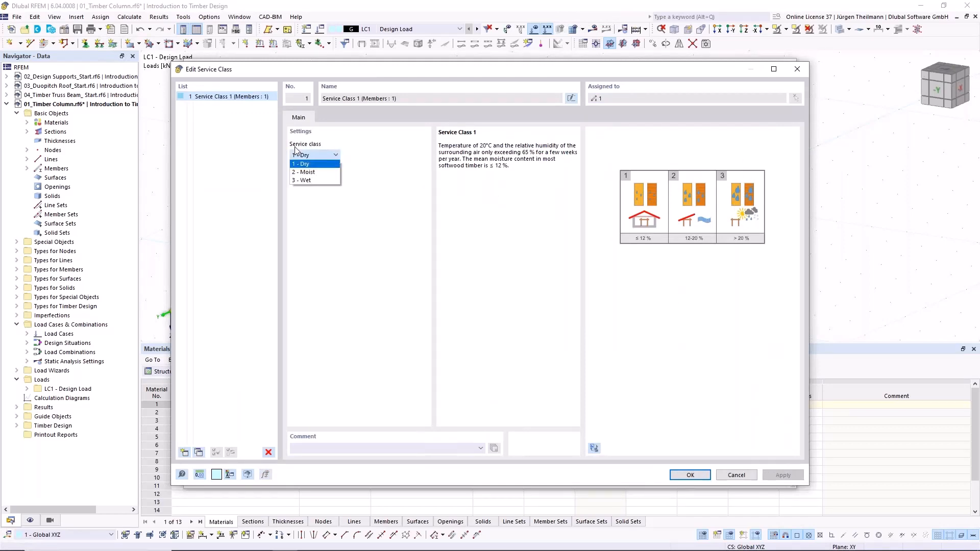
{"action": "left_click", "coordinate": [317, 166]}
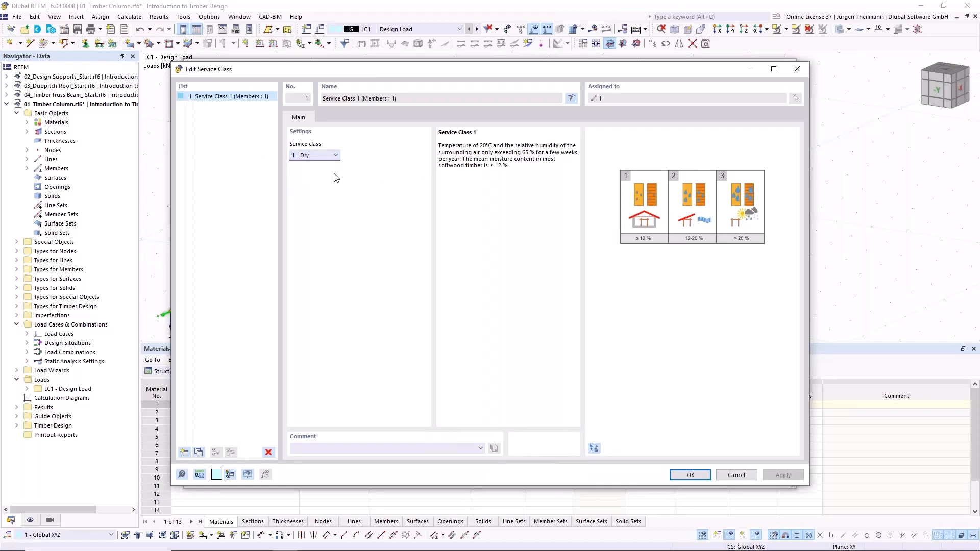
{"action": "left_click", "coordinate": [703, 478]}
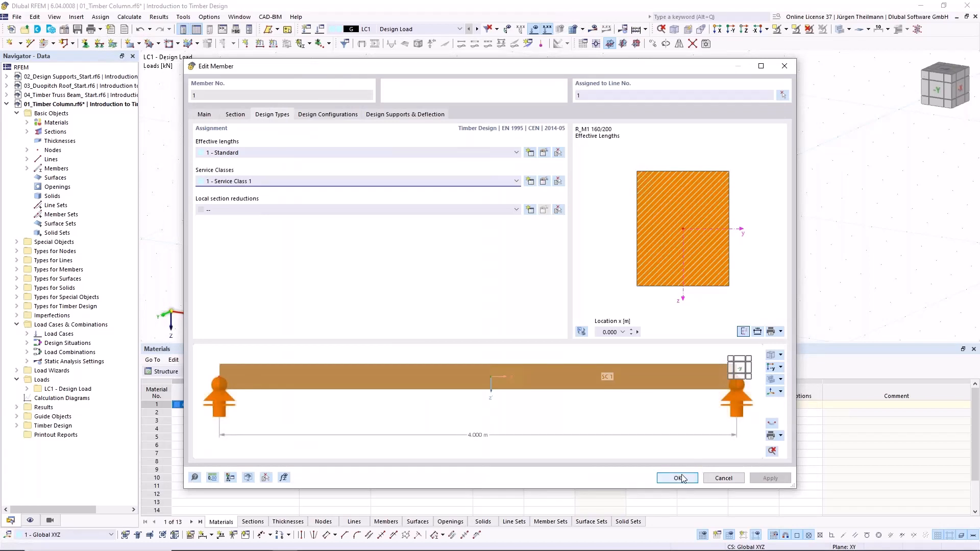
{"action": "left_click", "coordinate": [684, 477]}
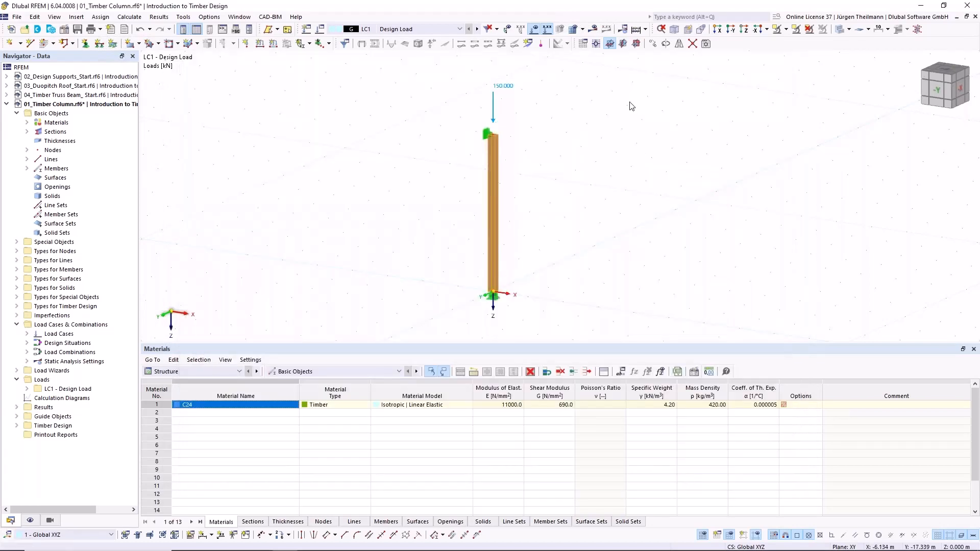
- Run the Timber Design calculation for the column and enlarge the design ratios table
{"action": "left_click", "coordinate": [646, 30]}
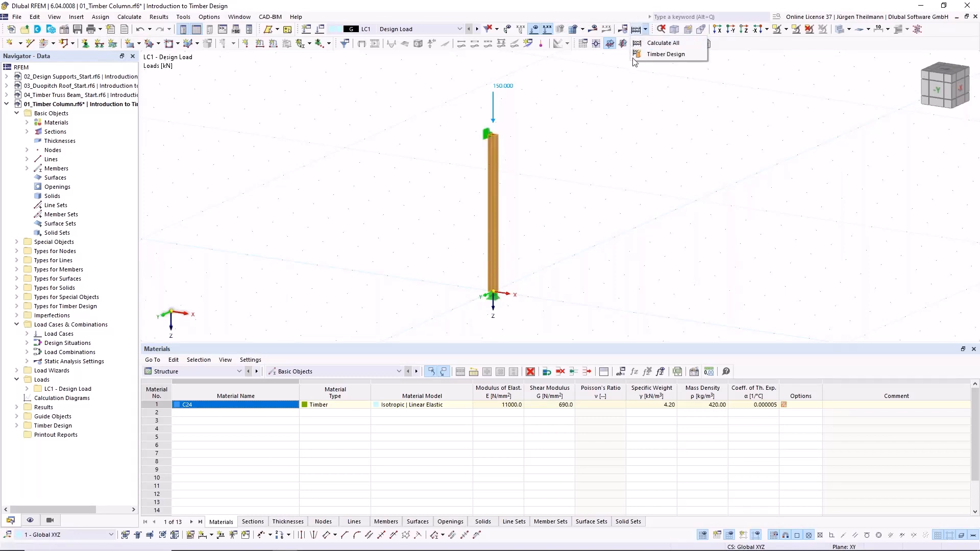
{"action": "left_click", "coordinate": [670, 57]}
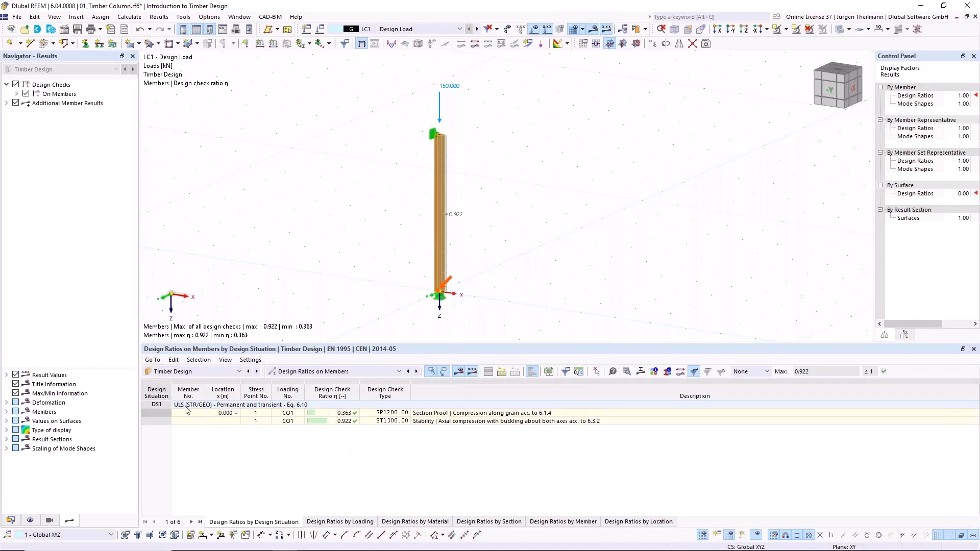
{"action": "left_click_drag", "start_coordinate": [623, 341], "coordinate": [623, 319]}
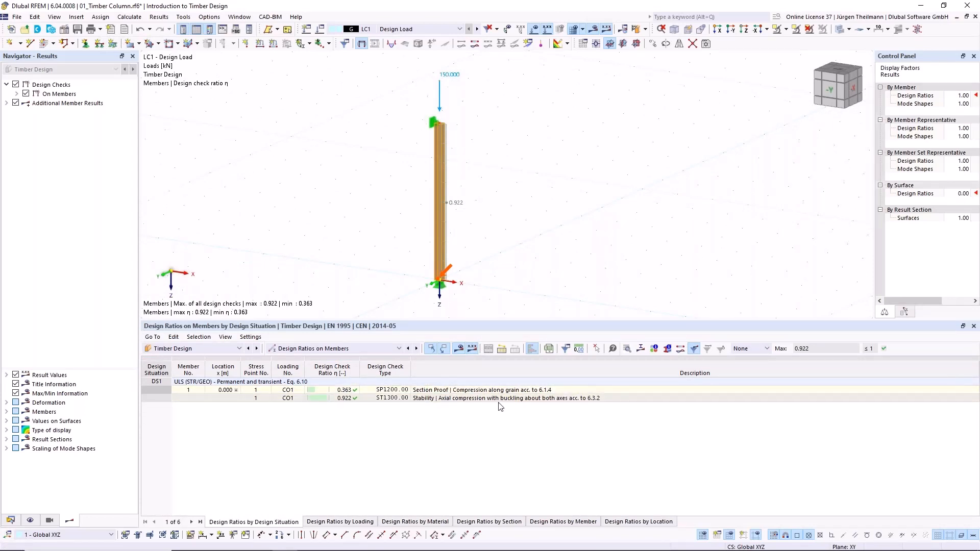
- Examine the design check details and formulas of the stability check for axial compression with buckling about both axes, and close them
{"action": "left_click", "coordinate": [428, 401]}
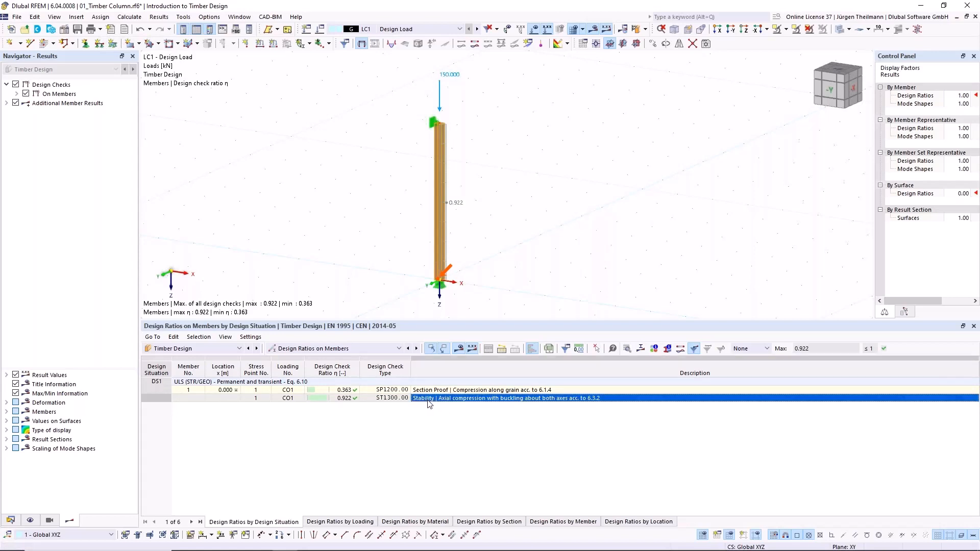
{"action": "double_click", "coordinate": [428, 401]}
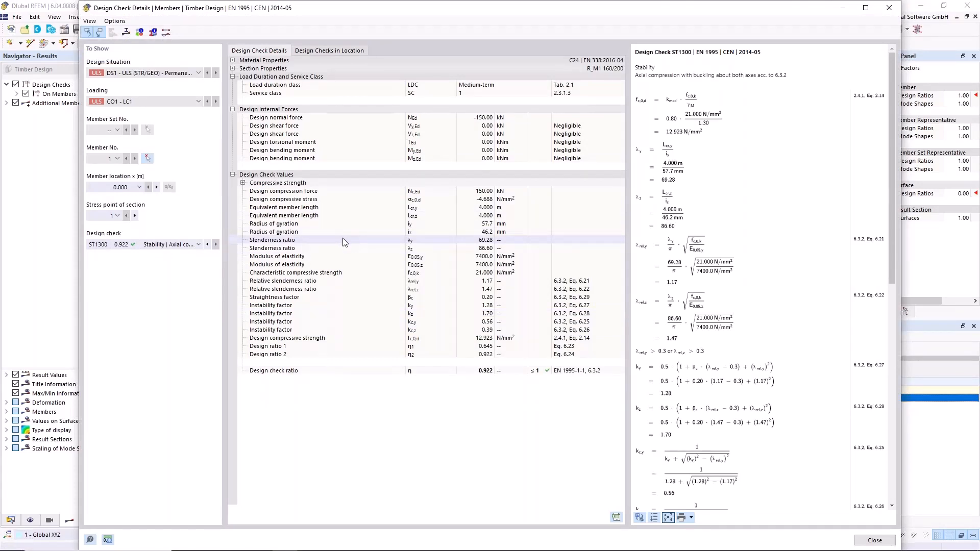
{"action": "scroll", "coordinate": [790, 334], "scroll_direction": "down", "scroll_amount": 3}
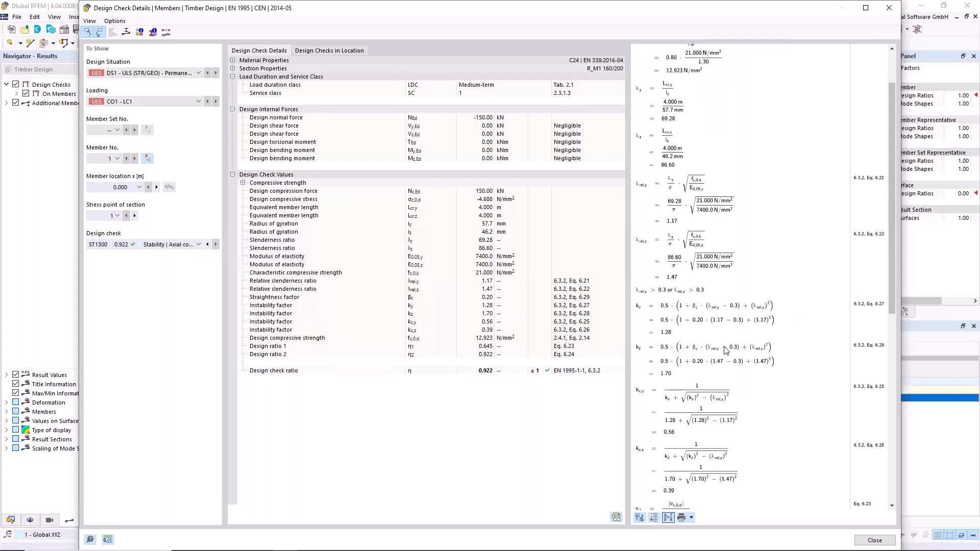
{"action": "scroll", "coordinate": [731, 358], "scroll_direction": "down", "scroll_amount": 3}
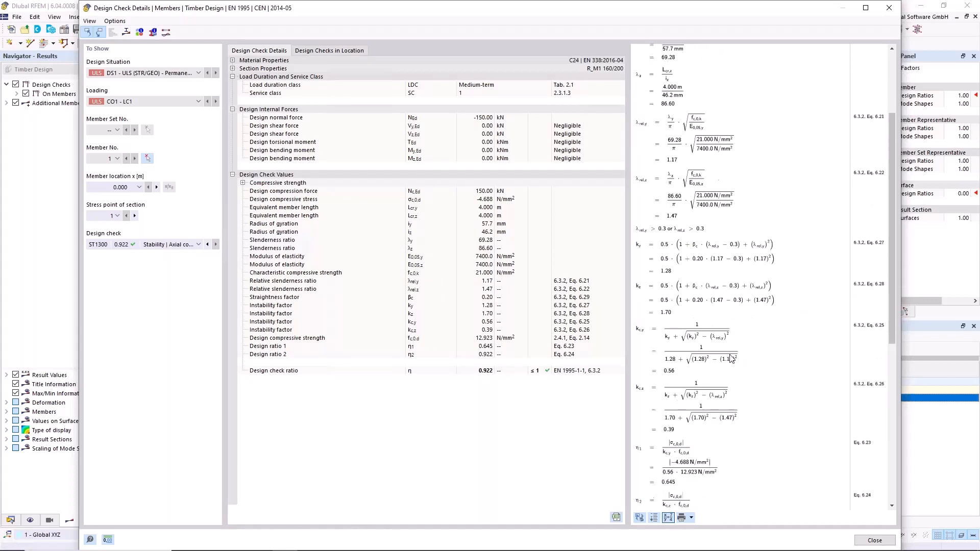
{"action": "scroll", "coordinate": [731, 358], "scroll_direction": "up", "scroll_amount": 6}
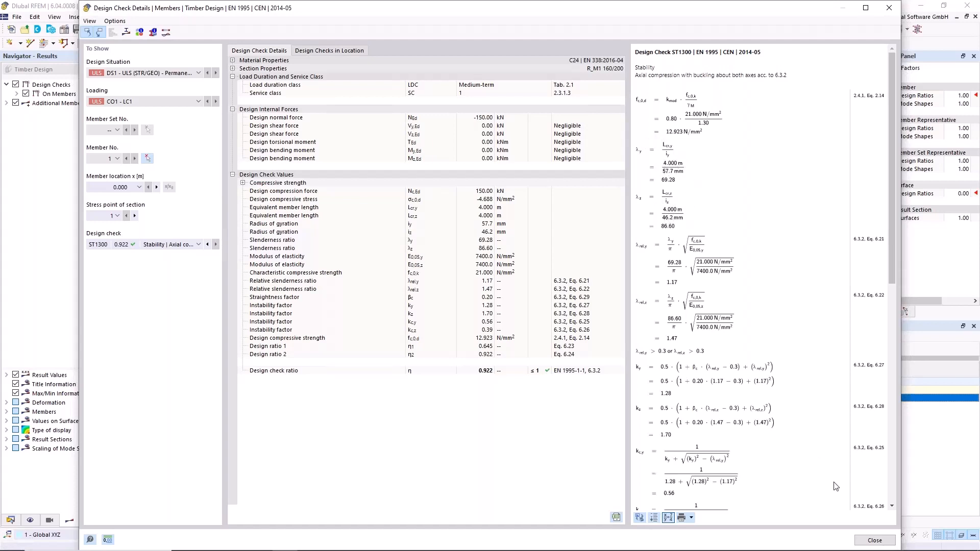
{"action": "left_click", "coordinate": [873, 540]}
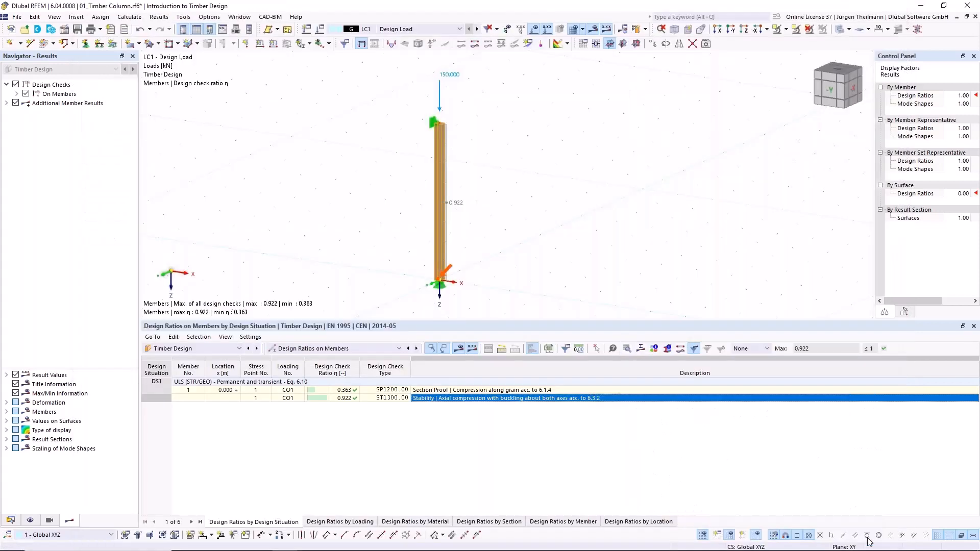
- Open the column member's Standard effective lengths at the nodal supports settings and show the reference diagrams for effective length factors
{"action": "double_click", "coordinate": [435, 192]}
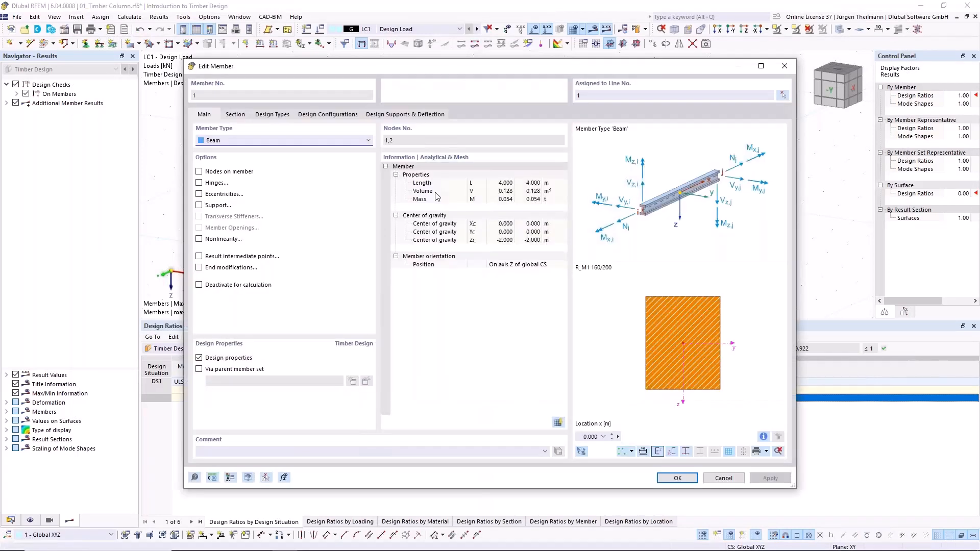
{"action": "left_click", "coordinate": [275, 115]}
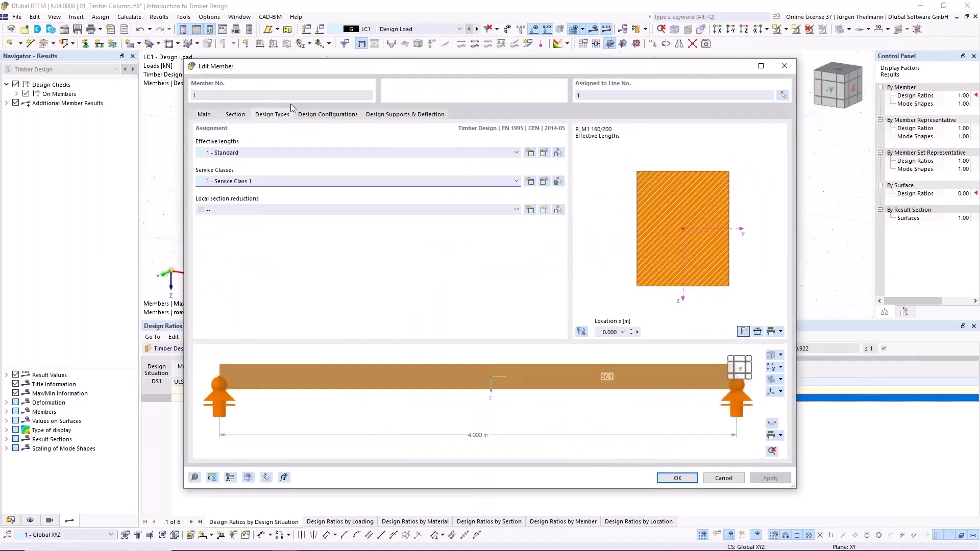
{"action": "left_click", "coordinate": [541, 151]}
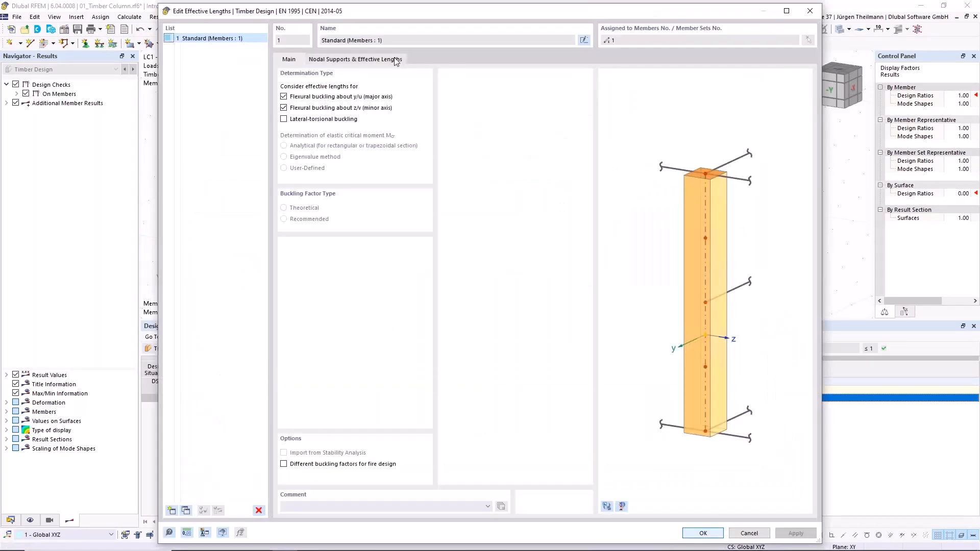
{"action": "left_click", "coordinate": [395, 61]}
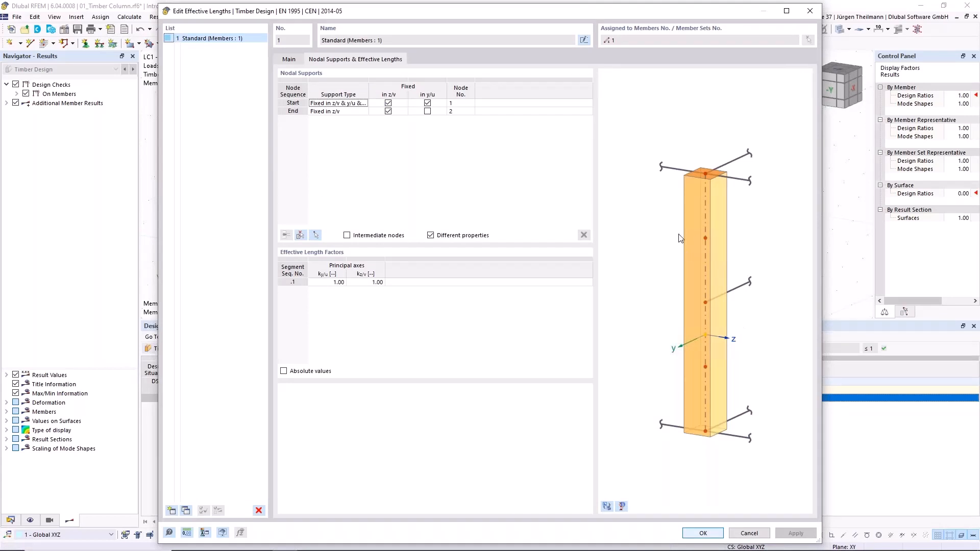
{"action": "left_click", "coordinate": [623, 506]}
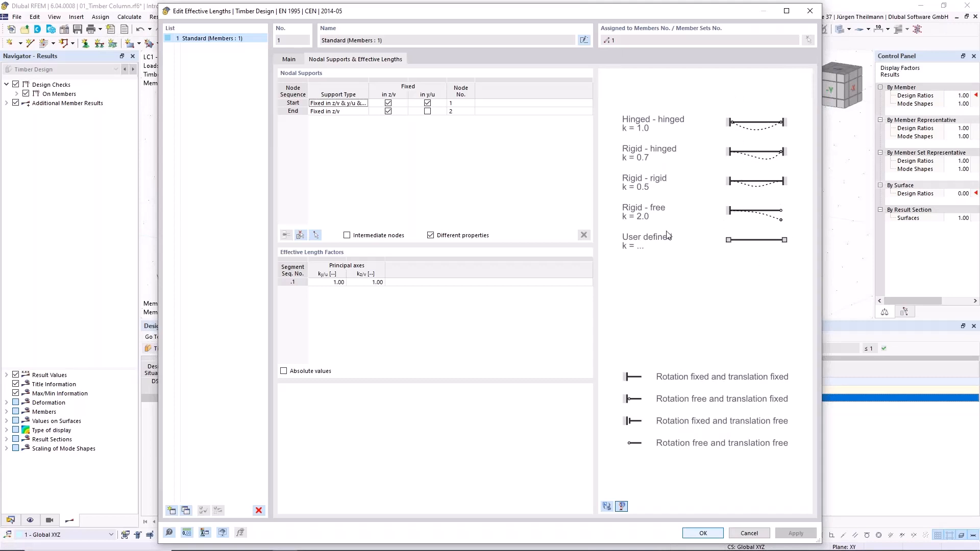
- Examine the supports at the column's head and base in the 3D rendering and compare them with the effective length factor diagrams
{"action": "left_click", "coordinate": [606, 509]}
{"action": "scroll", "coordinate": [713, 103], "scroll_direction": "up", "scroll_amount": 3}
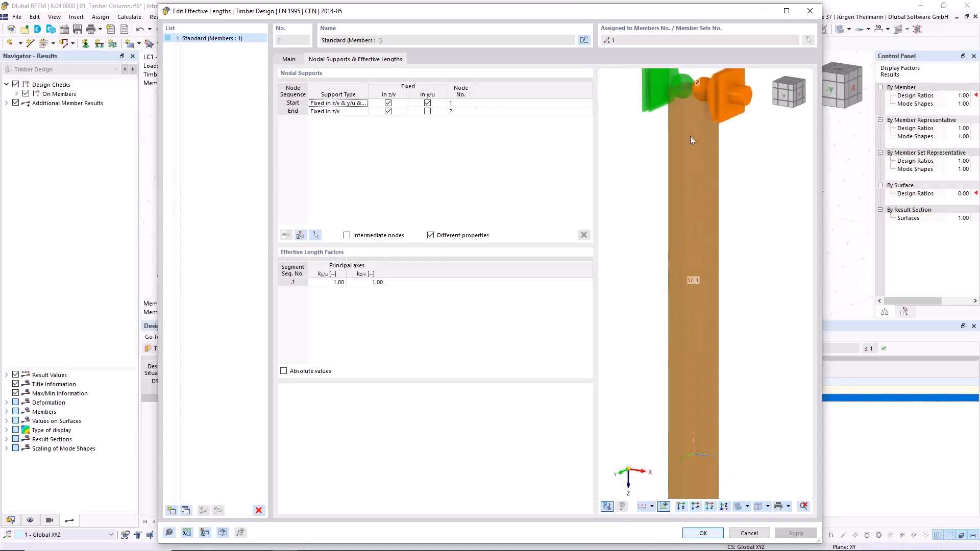
{"action": "middle_click_drag", "start_coordinate": [690, 138], "coordinate": [719, 186]}
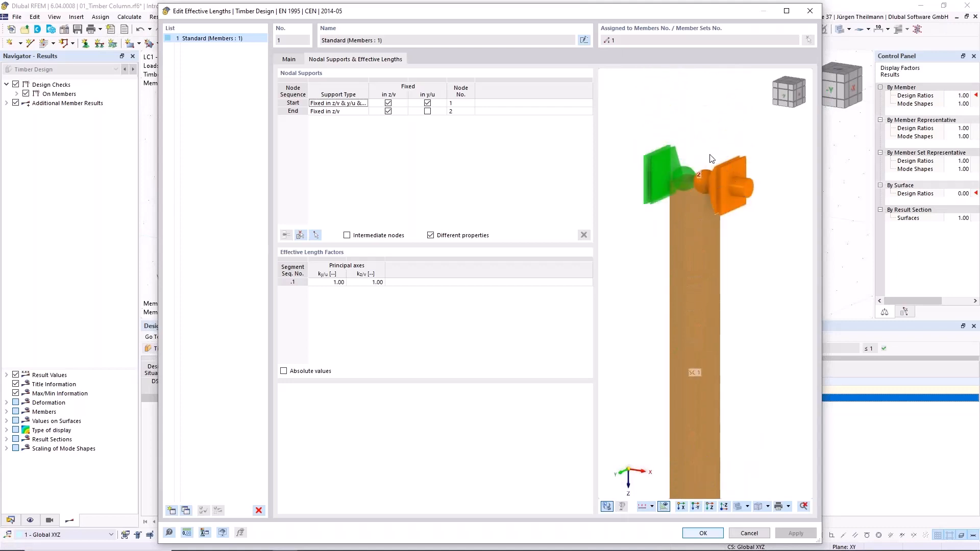
{"action": "scroll", "coordinate": [705, 177], "scroll_direction": "down", "scroll_amount": 3}
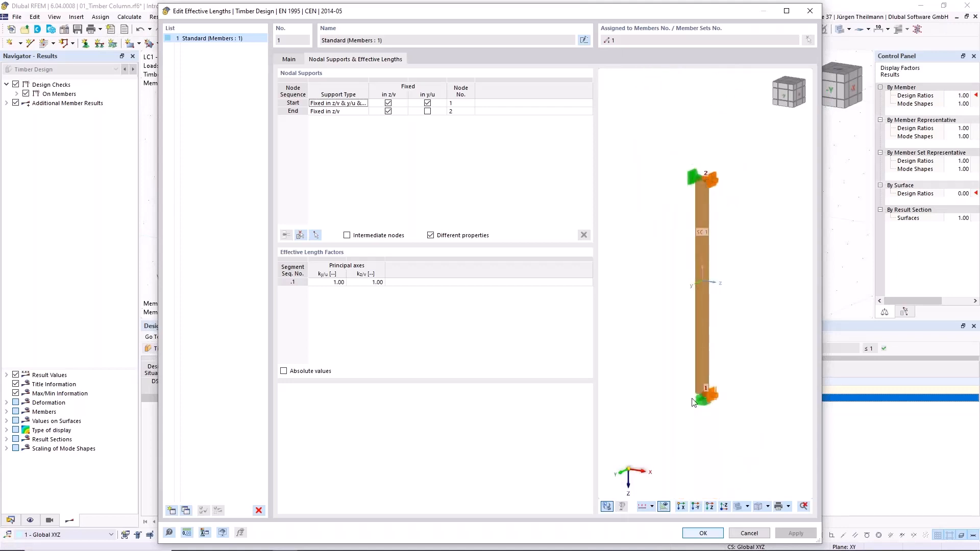
{"action": "scroll", "coordinate": [703, 403], "scroll_direction": "up", "scroll_amount": 4}
{"action": "scroll", "coordinate": [703, 407], "scroll_direction": "up", "scroll_amount": 2}
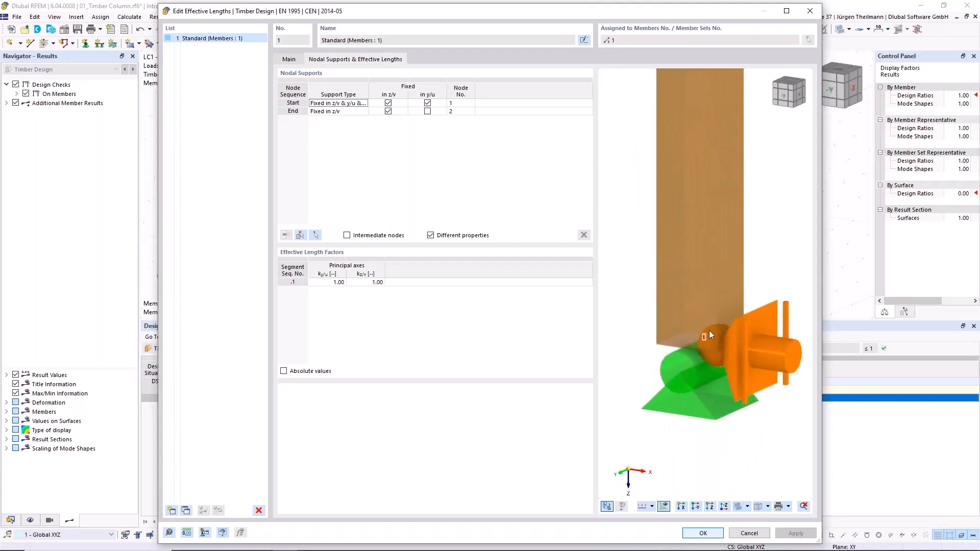
{"action": "scroll", "coordinate": [702, 345], "scroll_direction": "down", "scroll_amount": 5}
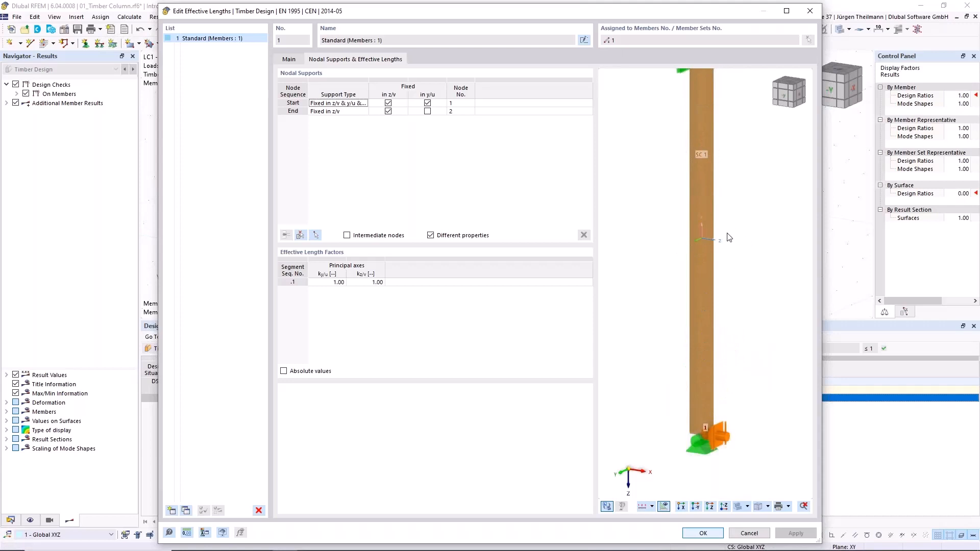
{"action": "left_click", "coordinate": [620, 506]}
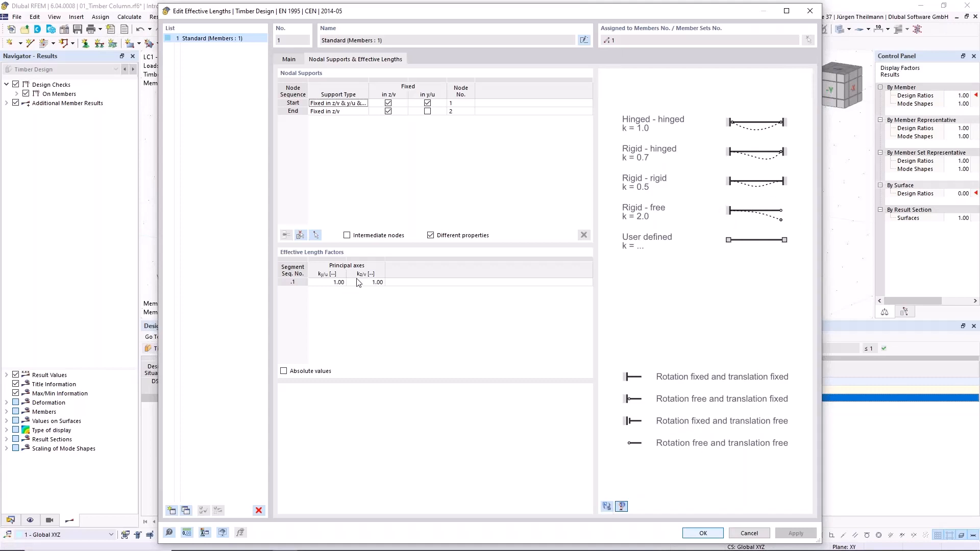
{"action": "left_click", "coordinate": [607, 506]}
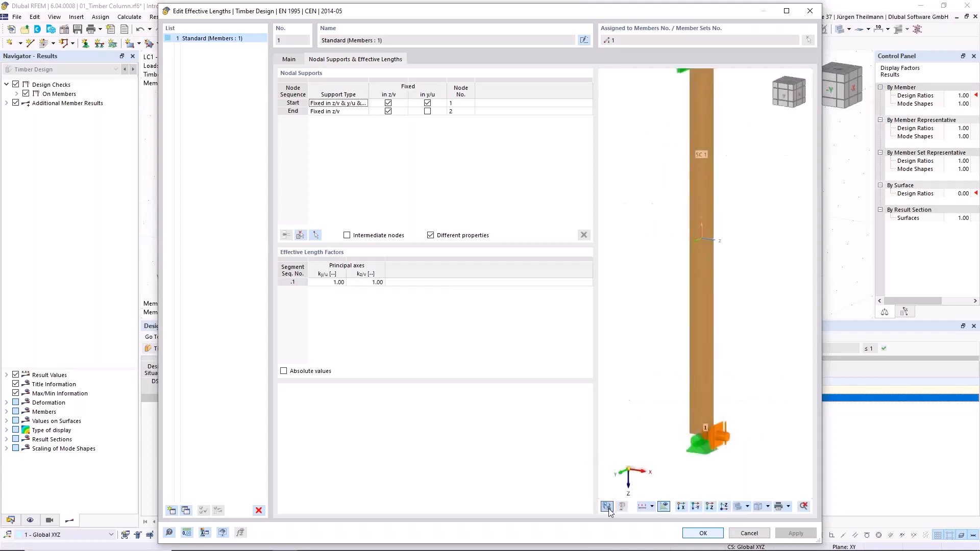
- Set the effective length factor ky/u to 2.00 (Cantilever) and accept the effective lengths and member settings, allowing the Timber Design results to be deleted
{"action": "left_click", "coordinate": [329, 283]}
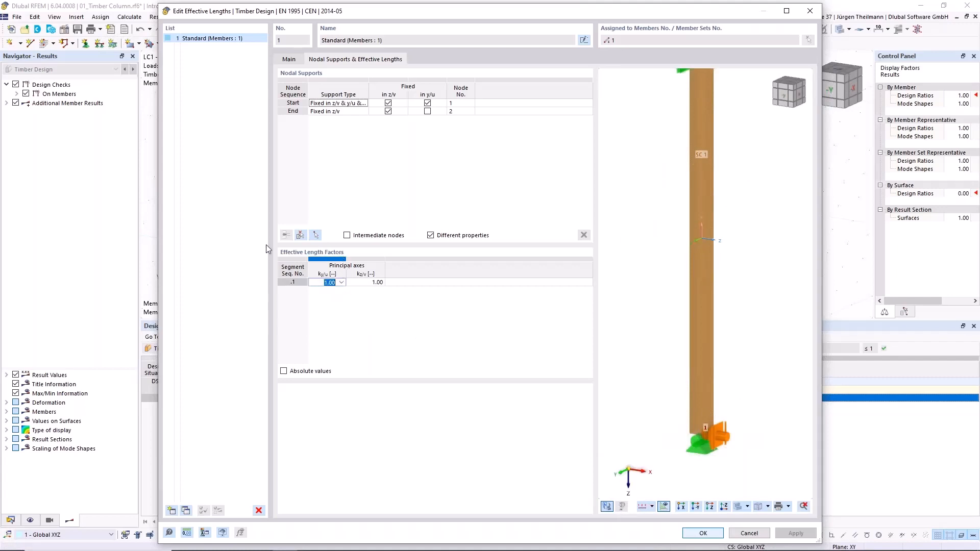
{"action": "left_click", "coordinate": [341, 283]}
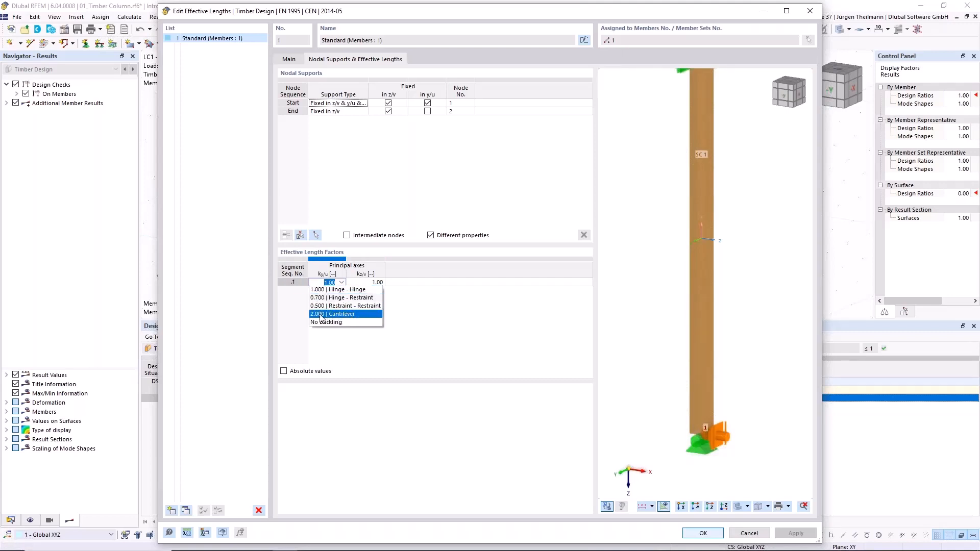
{"action": "left_click", "coordinate": [320, 314]}
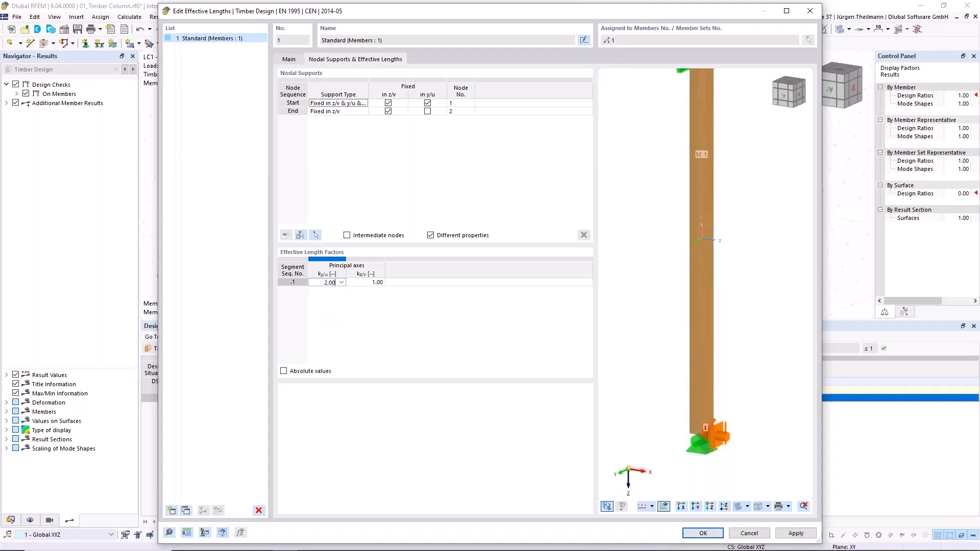
{"action": "left_click", "coordinate": [701, 534]}
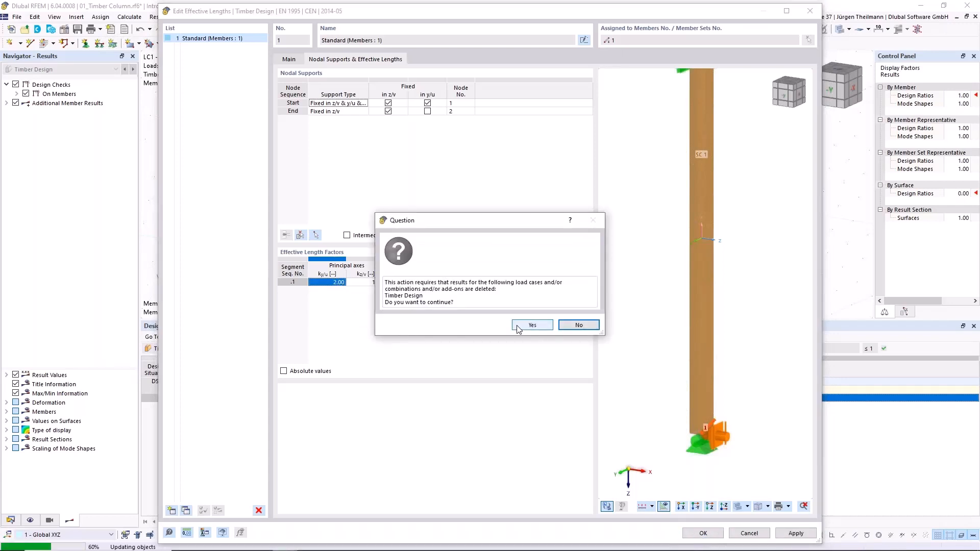
{"action": "left_click", "coordinate": [519, 327]}
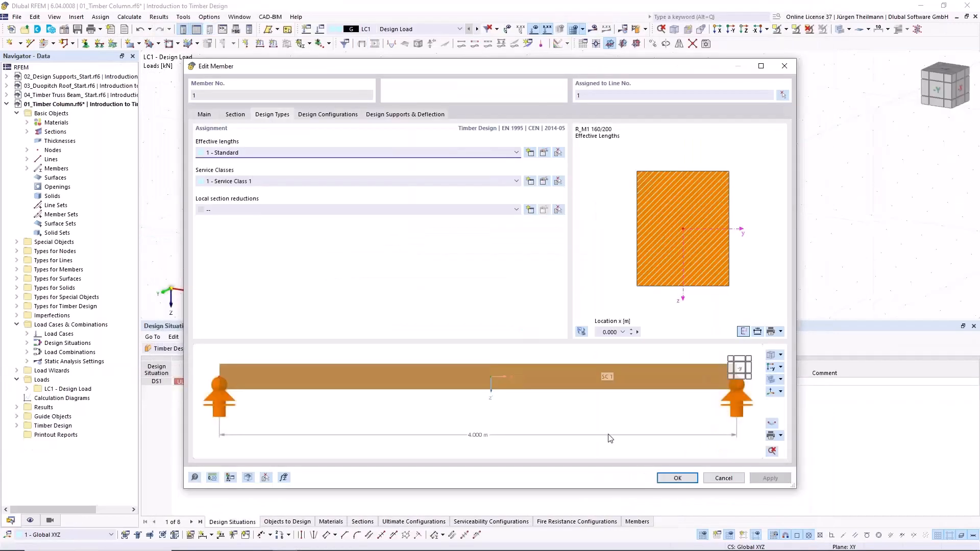
{"action": "left_click", "coordinate": [668, 478]}
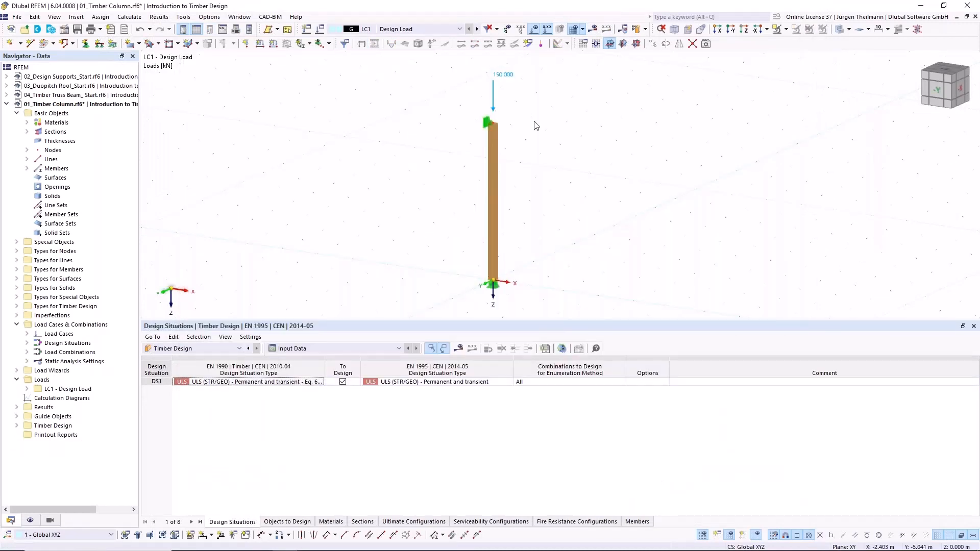
- Rerun the Timber Design calculation and display the design ratios on members
{"action": "left_click", "coordinate": [635, 29]}
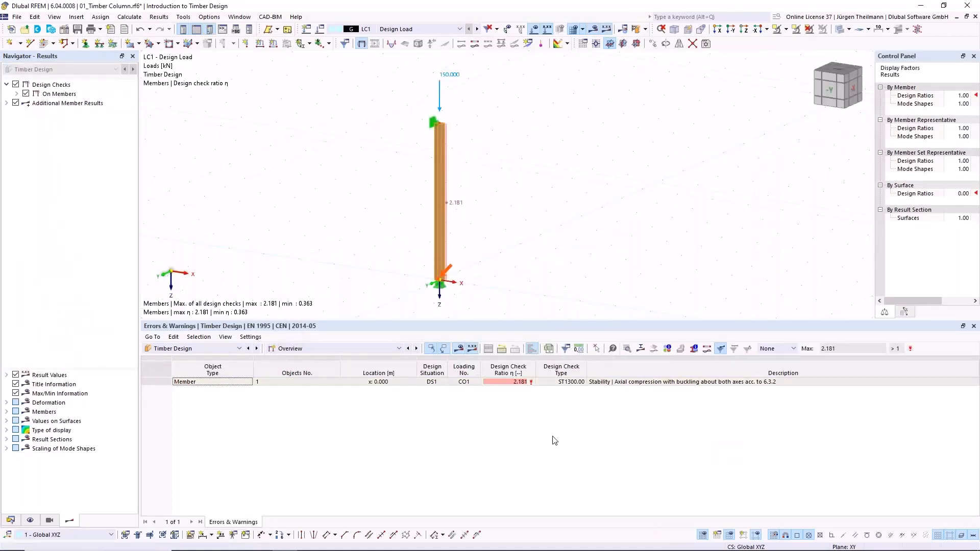
{"action": "left_click", "coordinate": [372, 348]}
{"action": "left_click", "coordinate": [352, 374]}
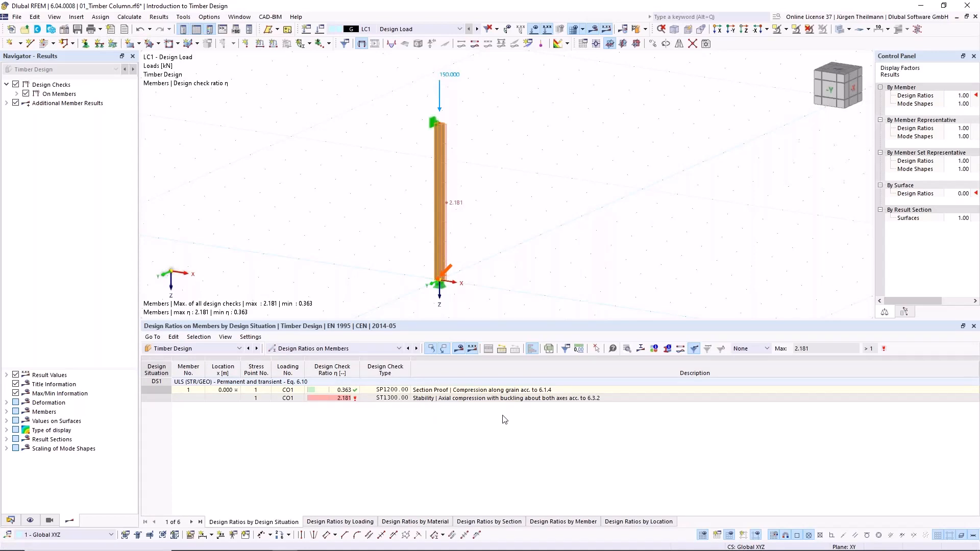
- Open the Default ultimate configuration from the Timber Design input data and review its main member design parameters
{"action": "left_click", "coordinate": [411, 349]}
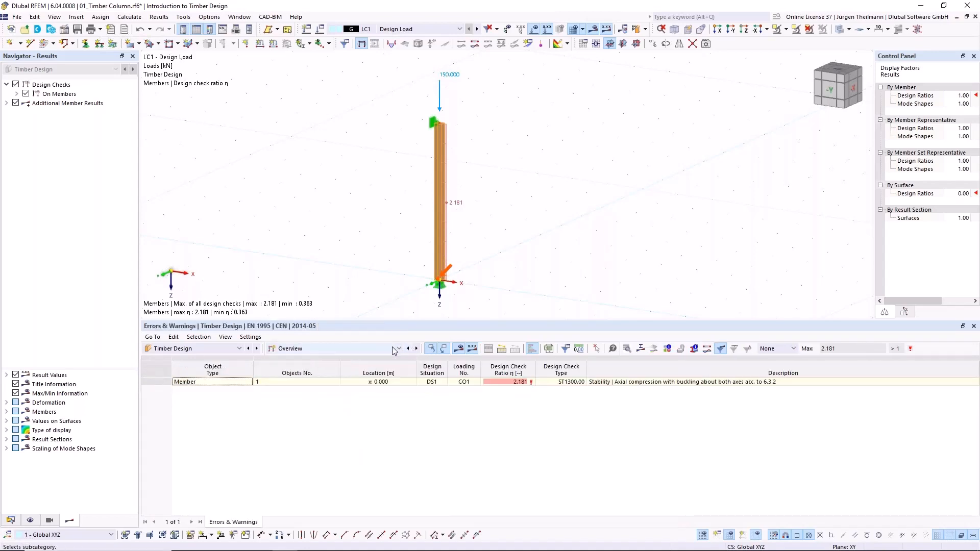
{"action": "left_click", "coordinate": [408, 349]}
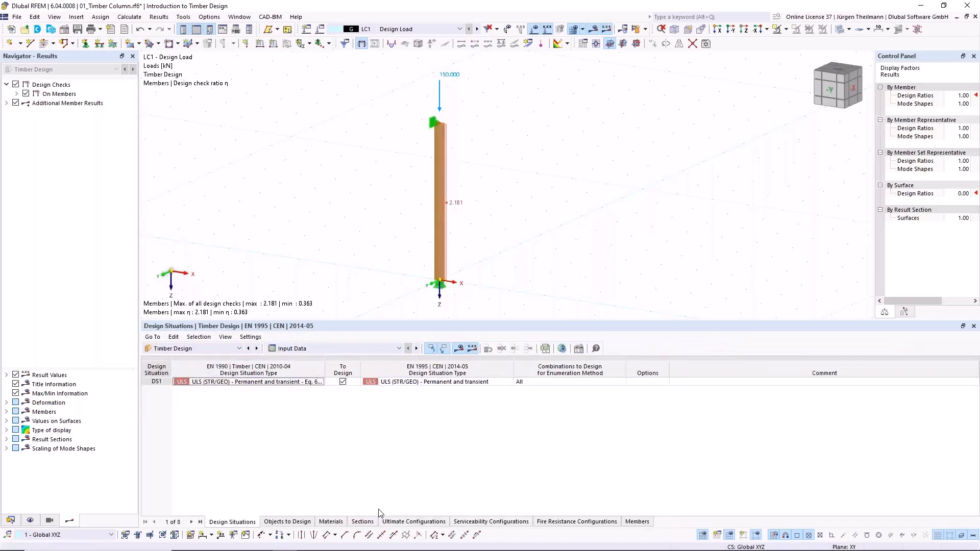
{"action": "left_click", "coordinate": [412, 522]}
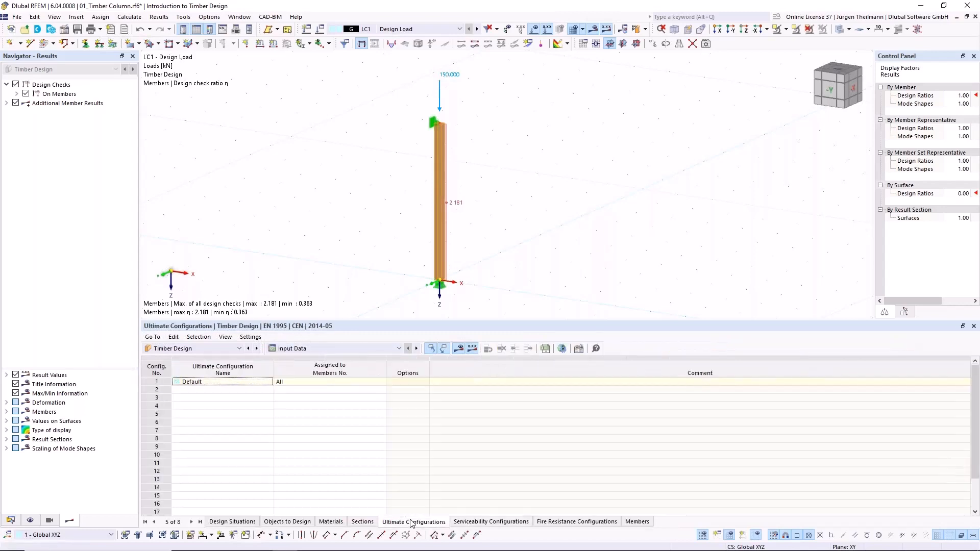
{"action": "left_click", "coordinate": [158, 382]}
{"action": "double_click", "coordinate": [159, 384]}
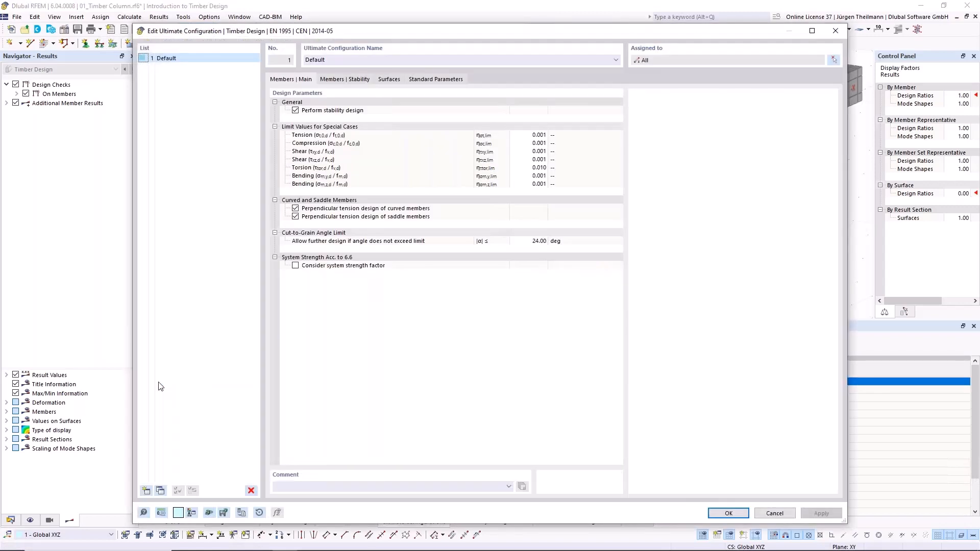
- Review the configuration's member stability settings and the DIN EN 1995-1-1 stiffness reduction note, and close it while keeping the Timber Design results
{"action": "left_click", "coordinate": [347, 79]}
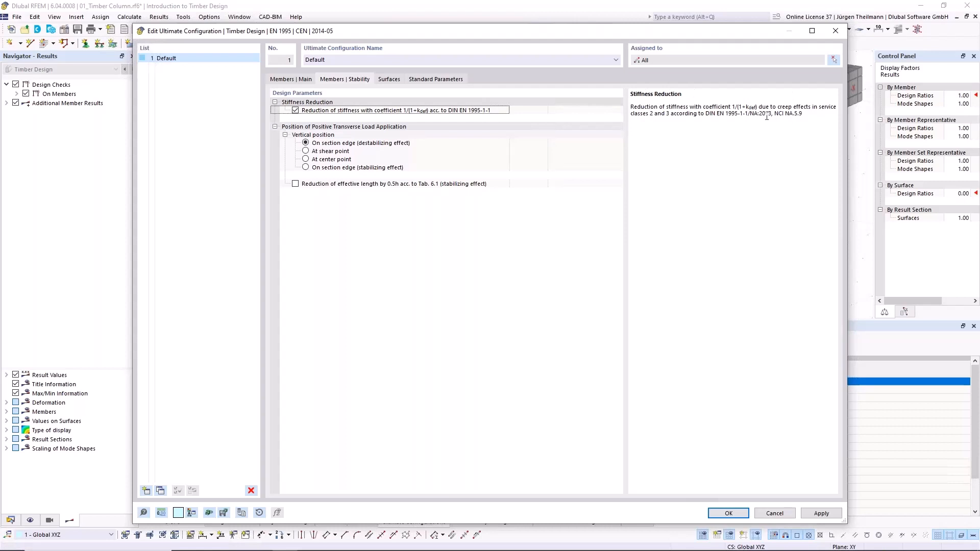
{"action": "left_click_drag", "start_coordinate": [748, 113], "coordinate": [803, 113]}
{"action": "left_click", "coordinate": [631, 111]}
{"action": "left_click_drag", "start_coordinate": [632, 115], "coordinate": [681, 117]}
{"action": "left_click", "coordinate": [677, 115]}
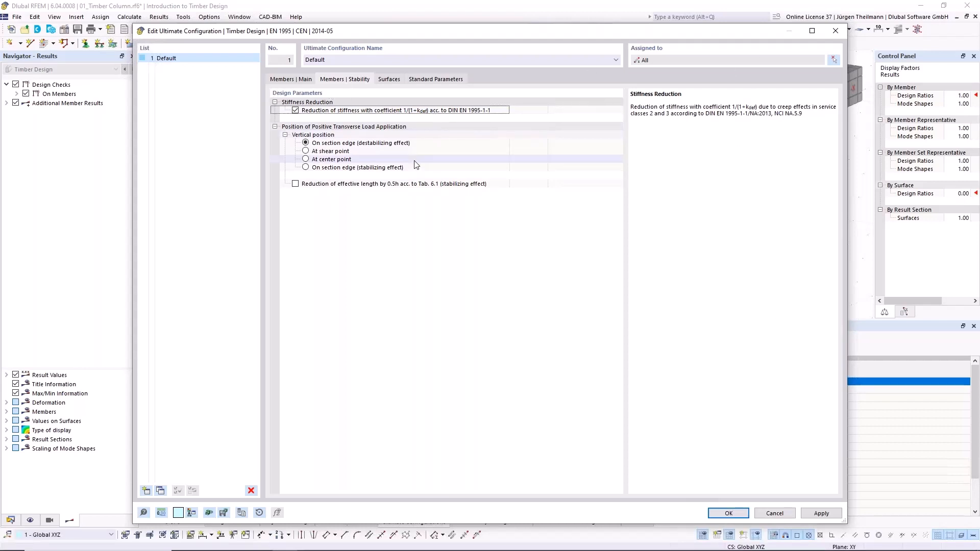
{"action": "left_click", "coordinate": [729, 513]}
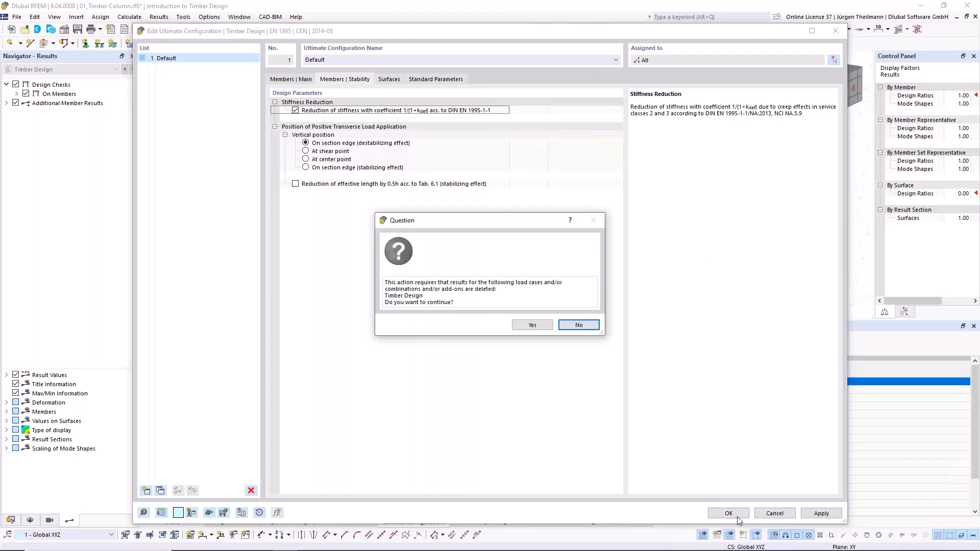
{"action": "left_click", "coordinate": [575, 326]}
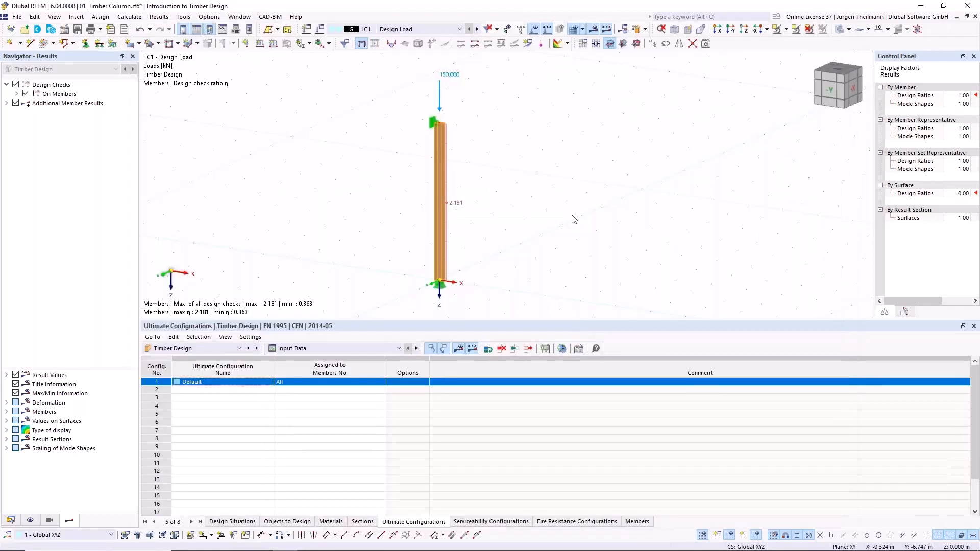
- Save the timber column model
{"action": "scroll", "coordinate": [571, 206], "scroll_direction": "down", "scroll_amount": 1}
{"action": "middle_click_drag", "start_coordinate": [240, 192], "coordinate": [273, 181]}
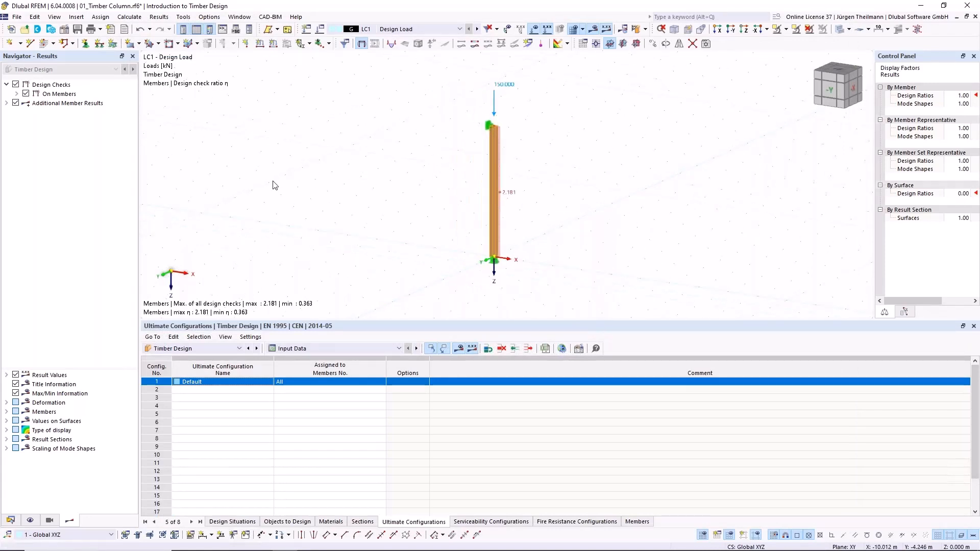
{"action": "left_click", "coordinate": [78, 32]}
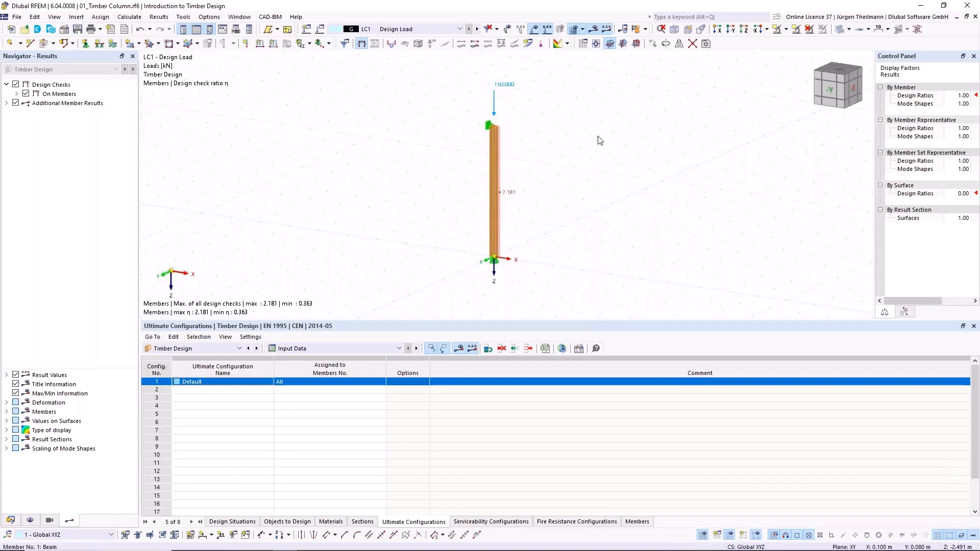
- Switch to the model 02_Design Supports_Start.rf6 and inspect the beams and the design supports at the front corner
{"action": "left_click", "coordinate": [10, 521]}
{"action": "left_click", "coordinate": [6, 104]}
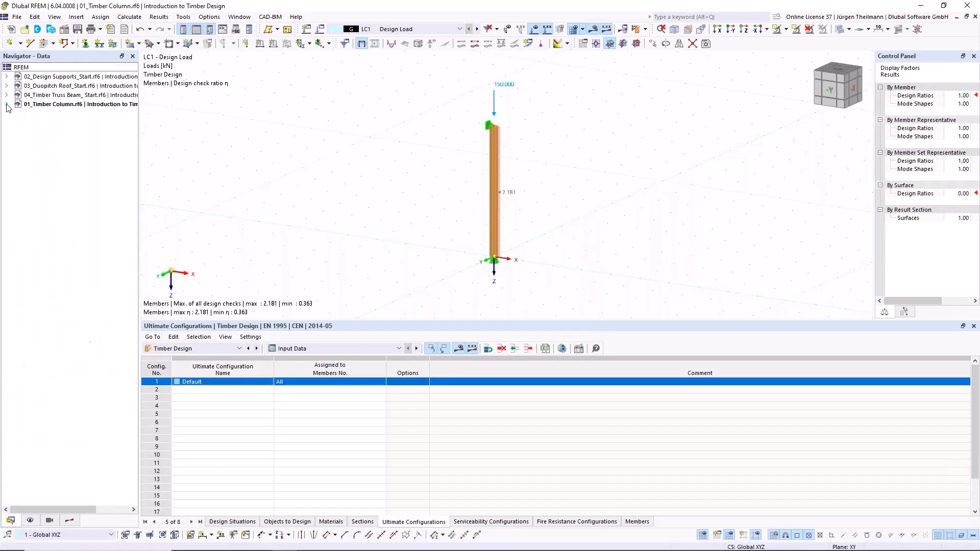
{"action": "double_click", "coordinate": [39, 81]}
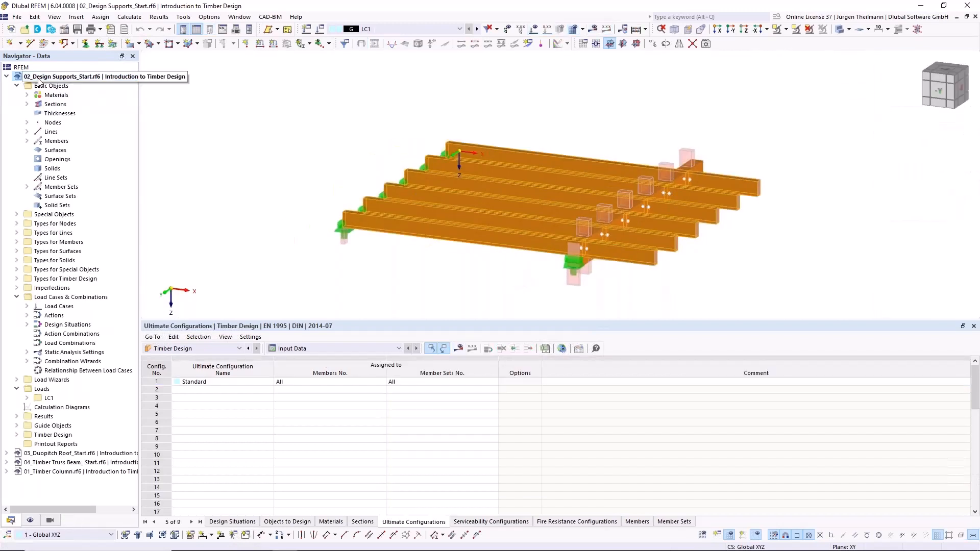
{"action": "middle_click_drag", "start_coordinate": [504, 180], "coordinate": [251, 158], "text": "ctrl"}
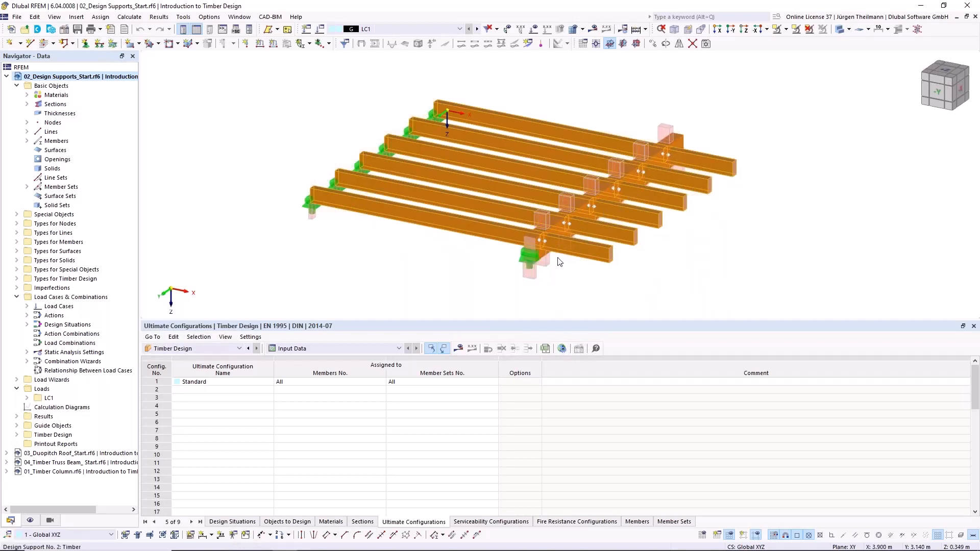
{"action": "middle_click_drag", "start_coordinate": [531, 278], "coordinate": [492, 271], "text": "ctrl"}
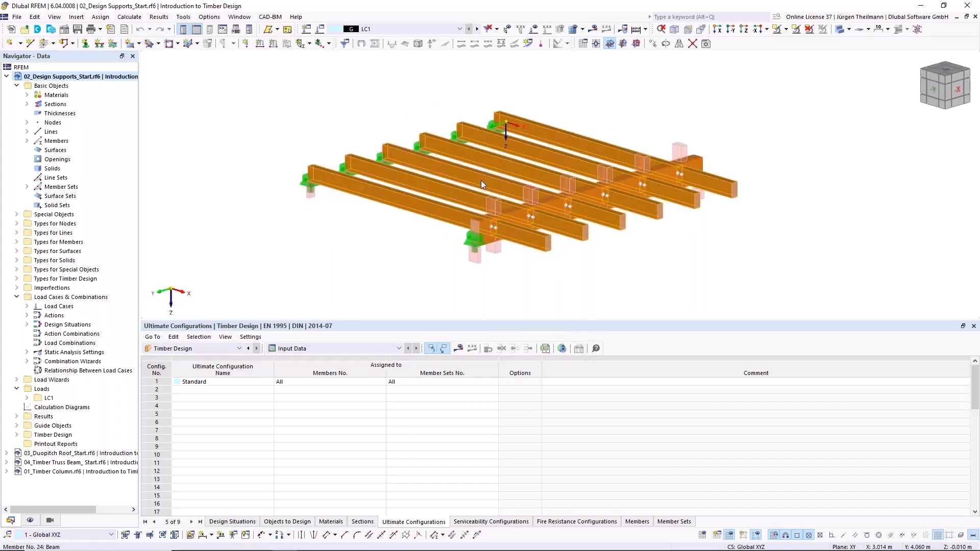
{"action": "scroll", "coordinate": [313, 189], "scroll_direction": "up", "scroll_amount": 6}
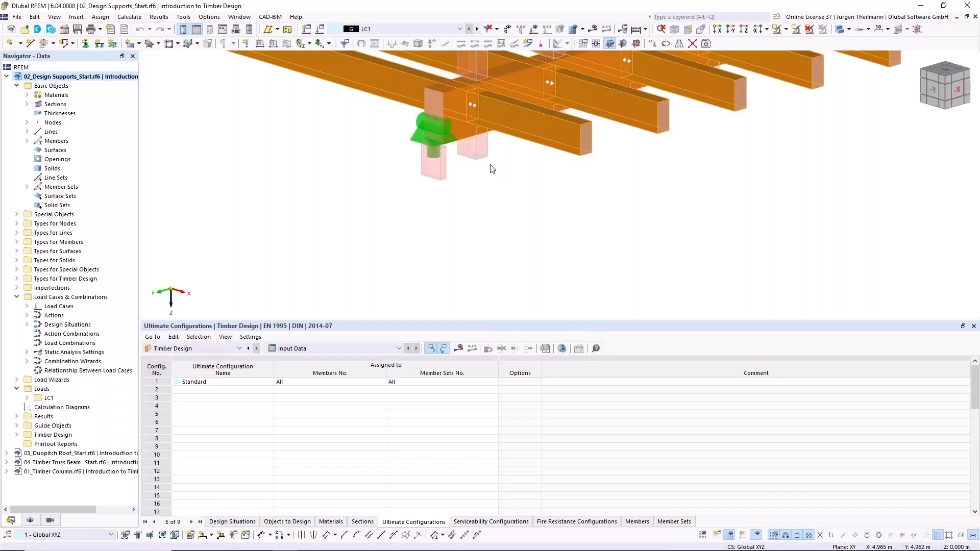
- Examine the overall beam arrangement and the crossings with the main beam from several viewing angles
{"action": "middle_click_drag", "start_coordinate": [474, 174], "coordinate": [505, 231]}
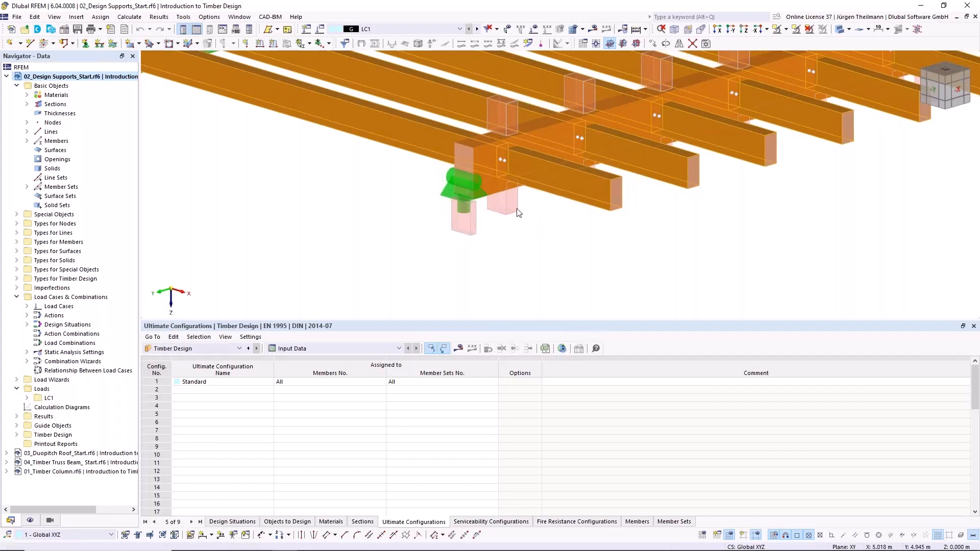
{"action": "scroll", "coordinate": [490, 219], "scroll_direction": "down", "scroll_amount": 3}
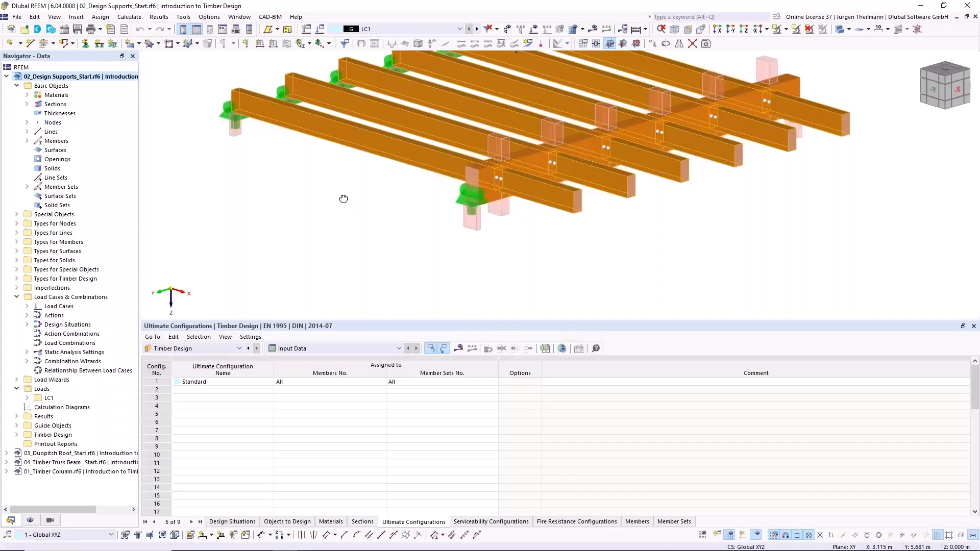
{"action": "middle_click_drag", "start_coordinate": [341, 201], "coordinate": [357, 205]}
{"action": "scroll", "coordinate": [735, 199], "scroll_direction": "down", "scroll_amount": 3}
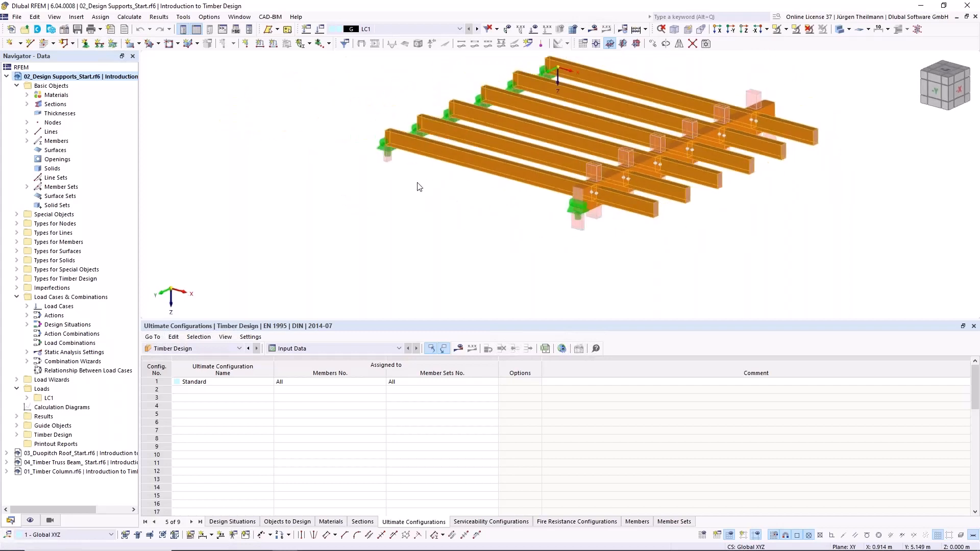
{"action": "middle_click_drag", "start_coordinate": [726, 228], "coordinate": [607, 229], "text": "ctrl"}
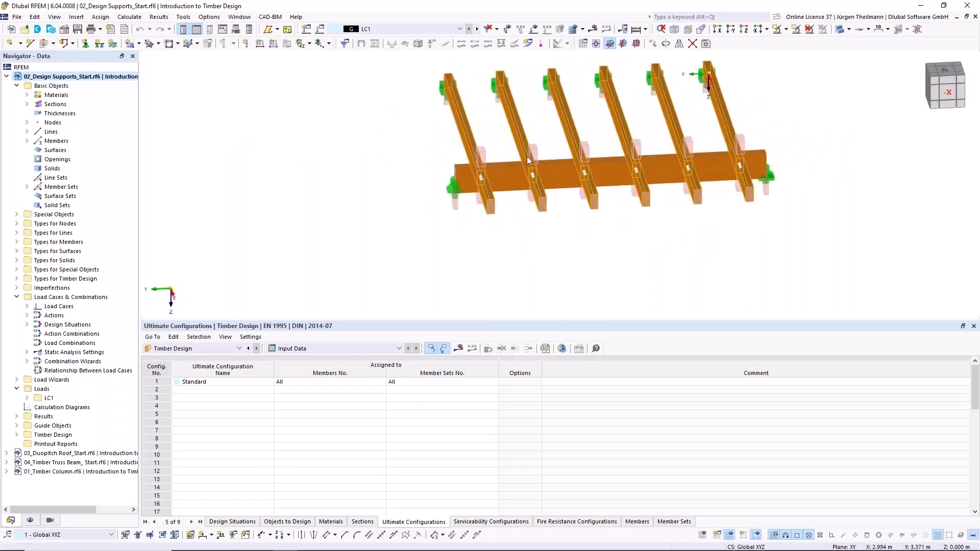
{"action": "middle_click_drag", "start_coordinate": [750, 245], "coordinate": [750, 184], "text": "ctrl"}
{"action": "scroll", "coordinate": [424, 153], "scroll_direction": "up", "scroll_amount": 4}
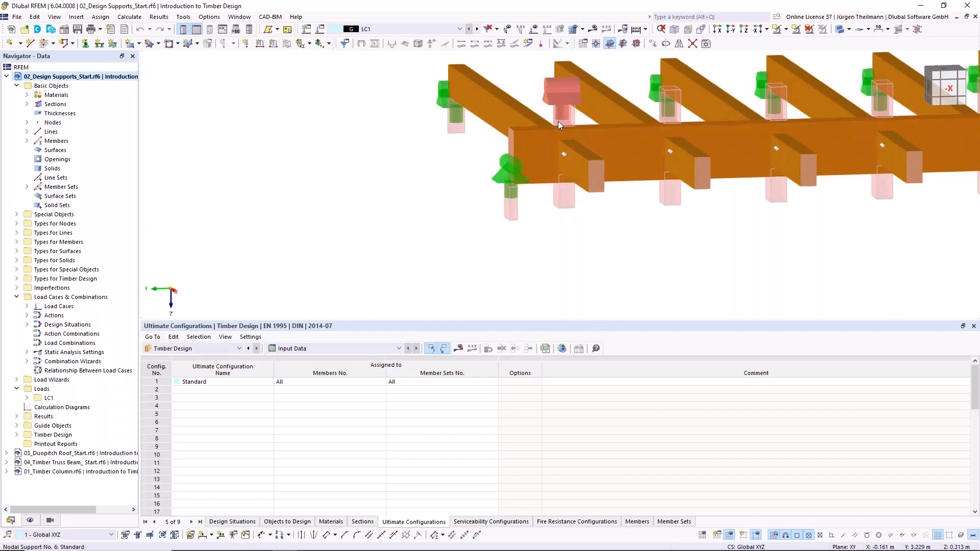
- Inspect the design supports below and above the main beam at its crossings, and the full length of the main beam
{"action": "left_click", "coordinate": [562, 184]}
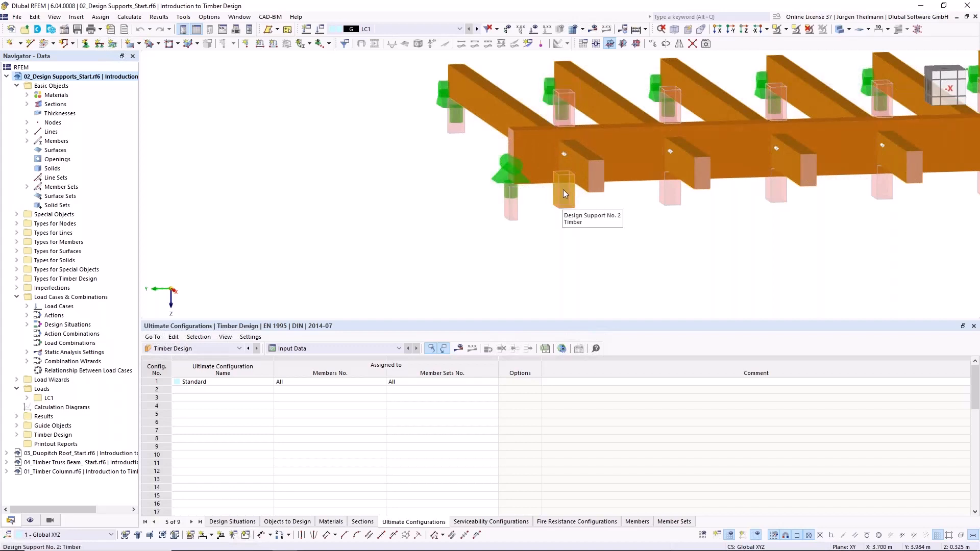
{"action": "key", "text": "Escape"}
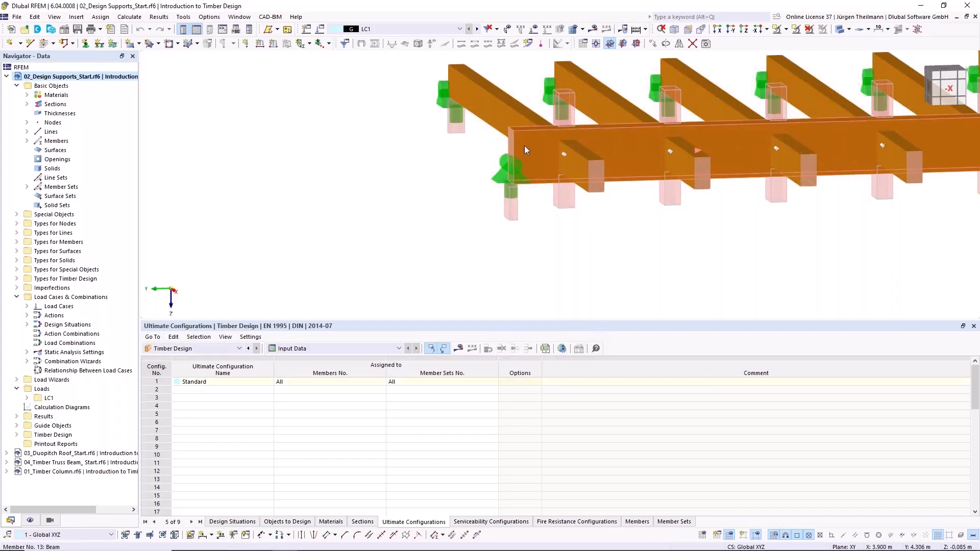
{"action": "left_click", "coordinate": [572, 105]}
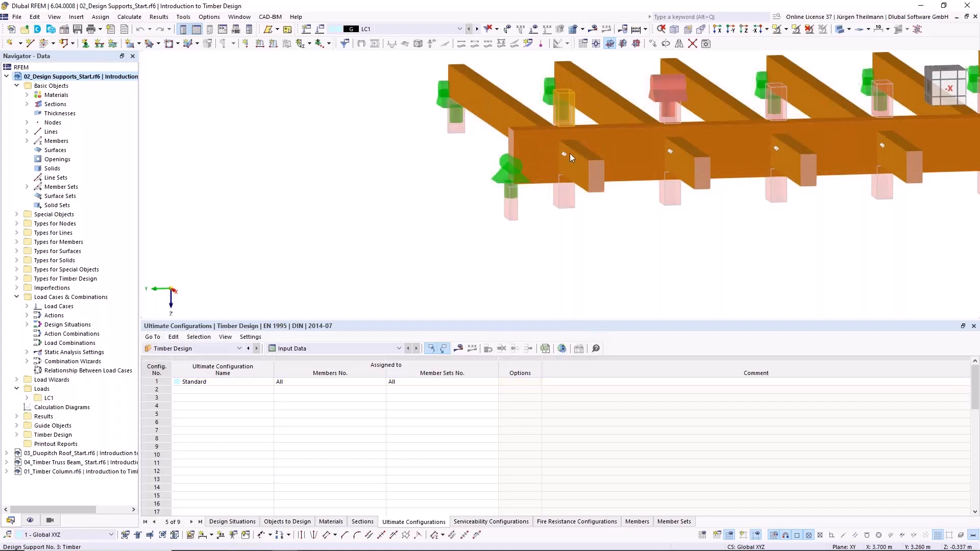
{"action": "left_click", "coordinate": [521, 140]}
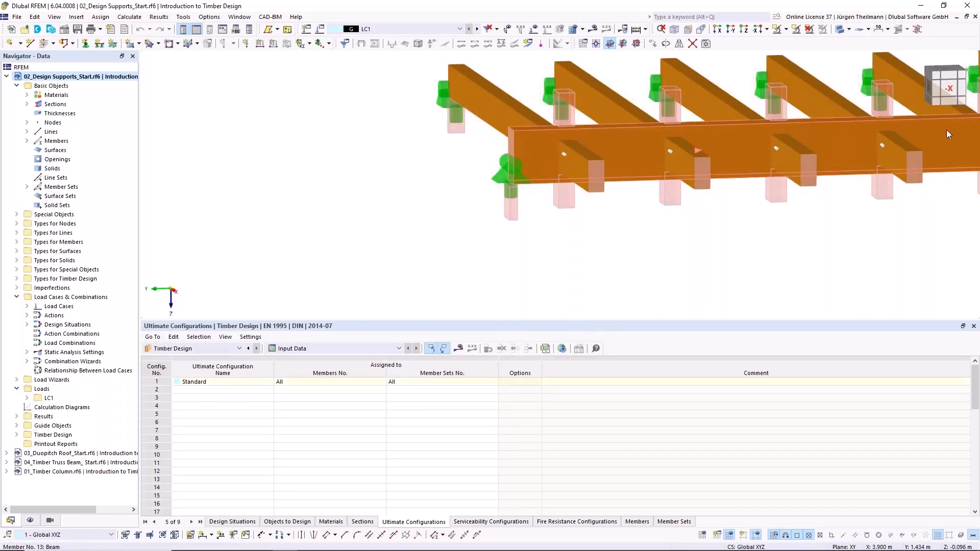
{"action": "middle_click_drag", "start_coordinate": [674, 238], "coordinate": [454, 260]}
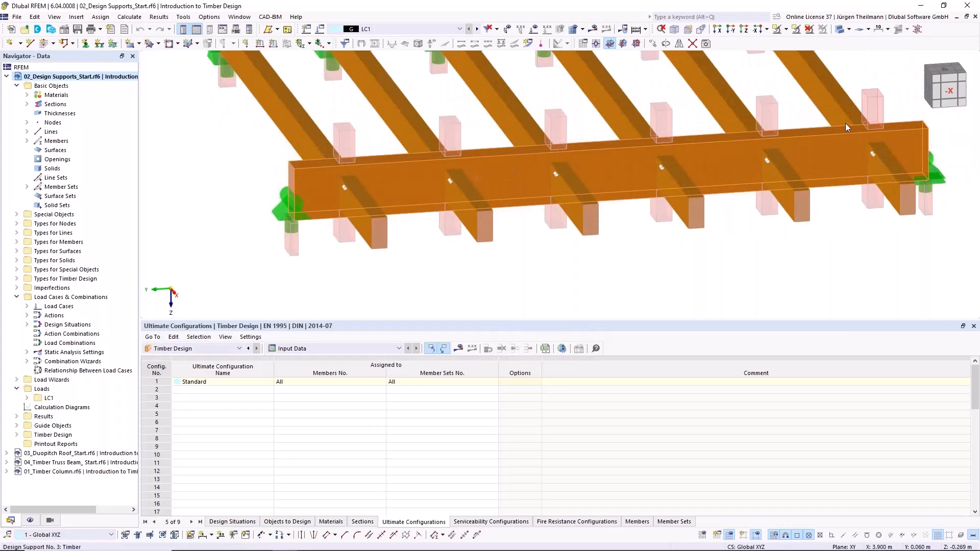
{"action": "middle_click_drag", "start_coordinate": [332, 251], "coordinate": [542, 218], "text": "ctrl"}
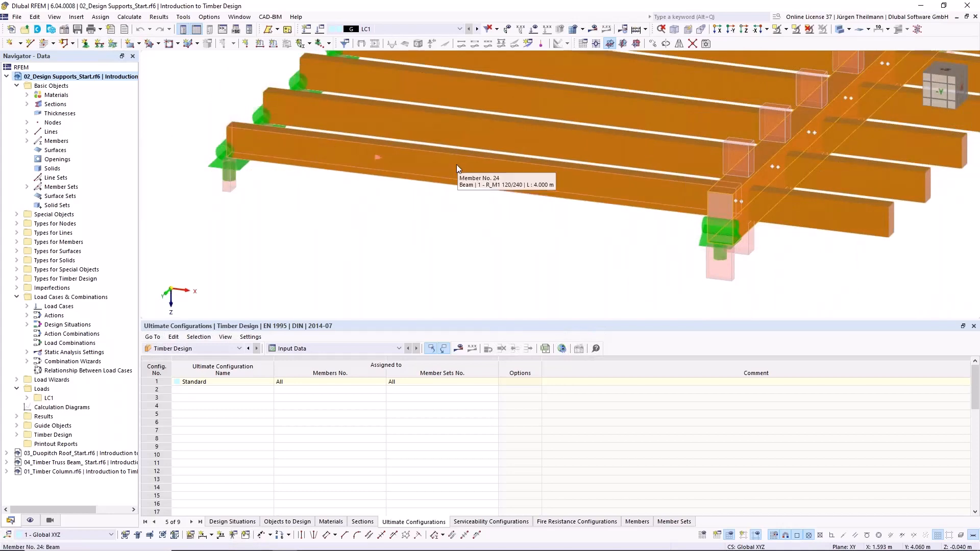
- Turn on the display of member sets and open the continuous member set 24,25 for editing
{"action": "left_click", "coordinate": [30, 520]}
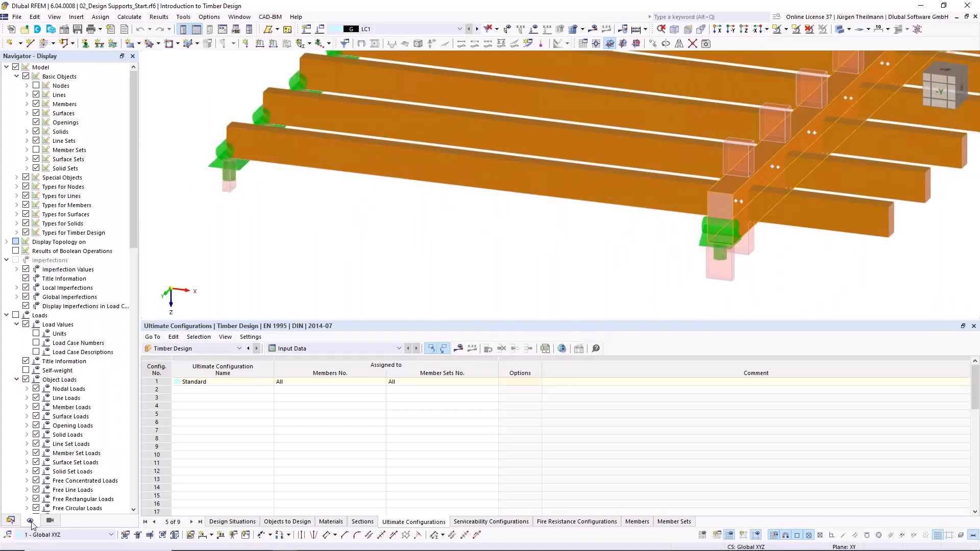
{"action": "left_click", "coordinate": [36, 150]}
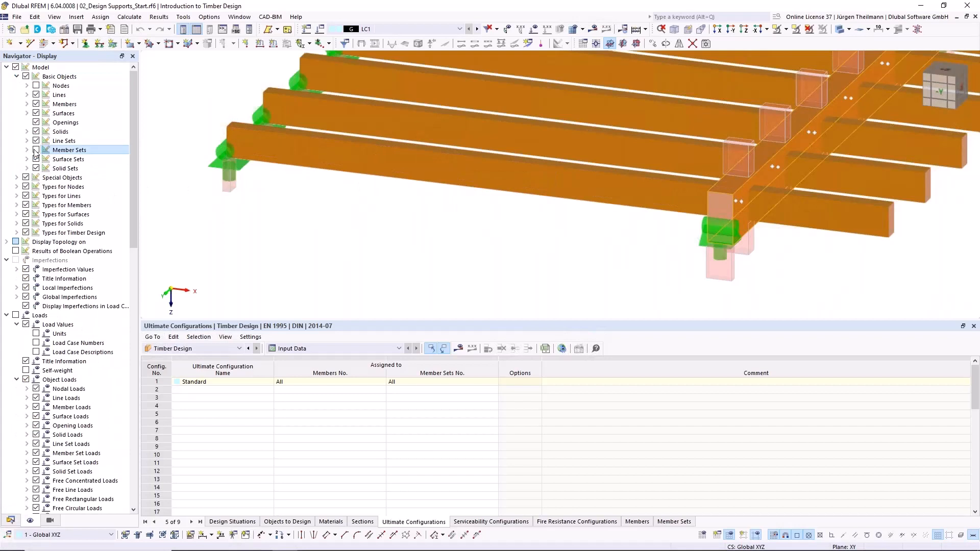
{"action": "double_click", "coordinate": [380, 183]}
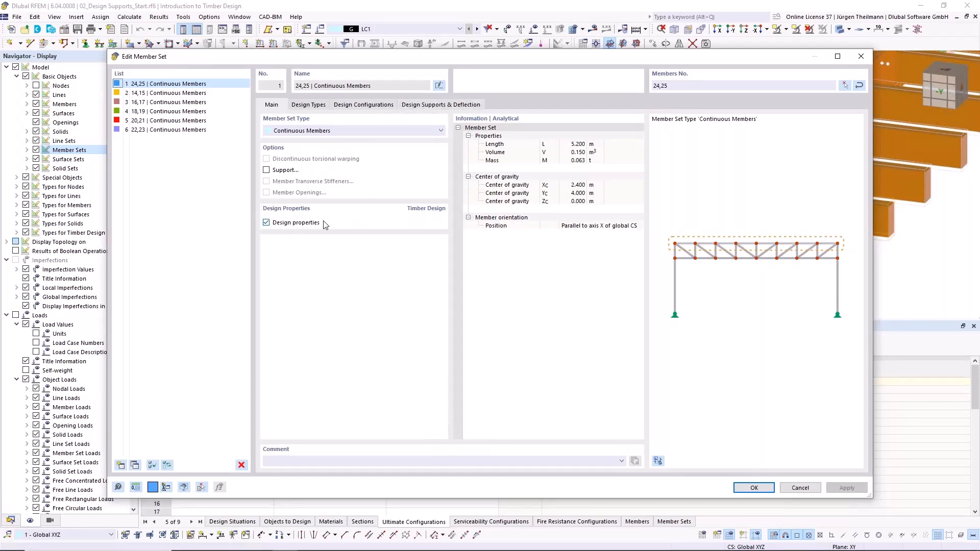
- Review the member set's timber design types and the design supports assigned at its start and internal node 21
{"action": "left_click", "coordinate": [309, 105]}
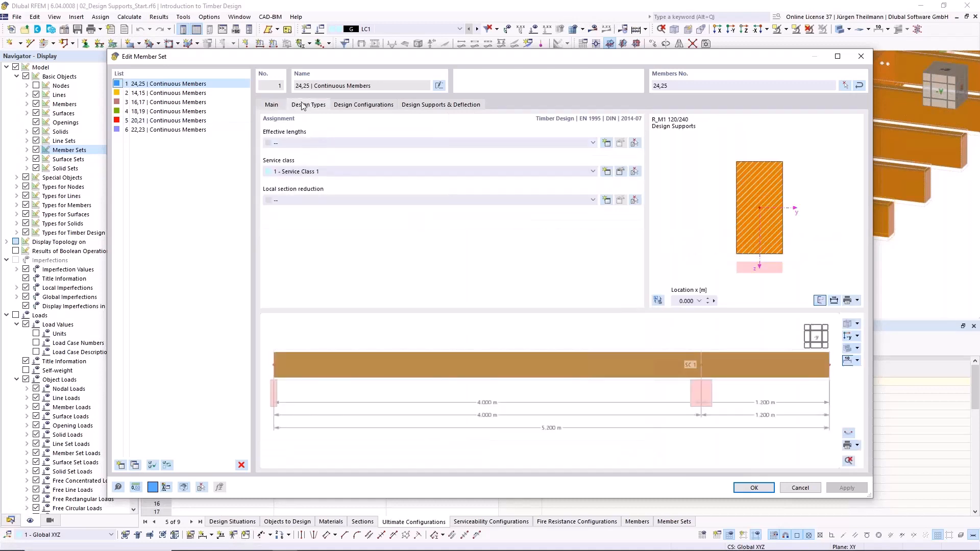
{"action": "left_click", "coordinate": [454, 105]}
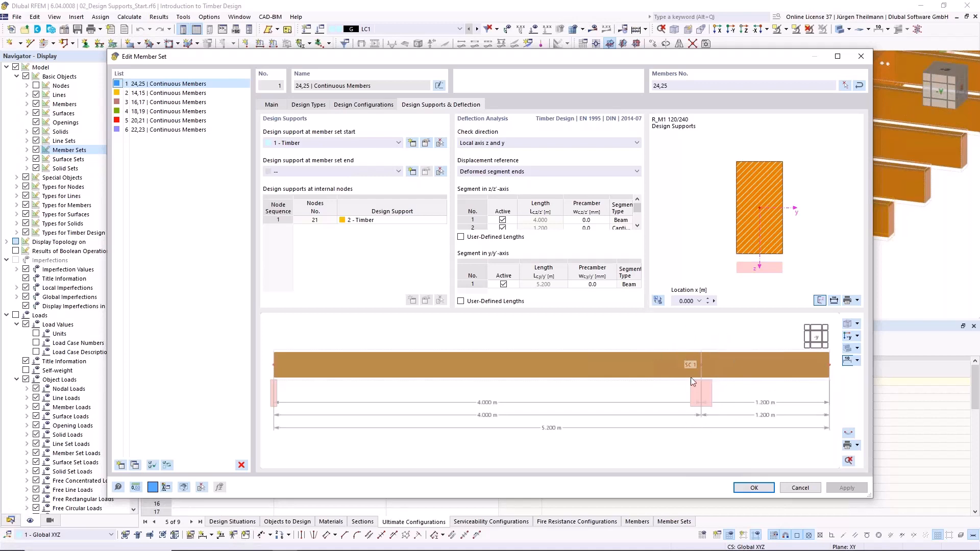
{"action": "left_click", "coordinate": [267, 220]}
{"action": "left_click", "coordinate": [377, 221]}
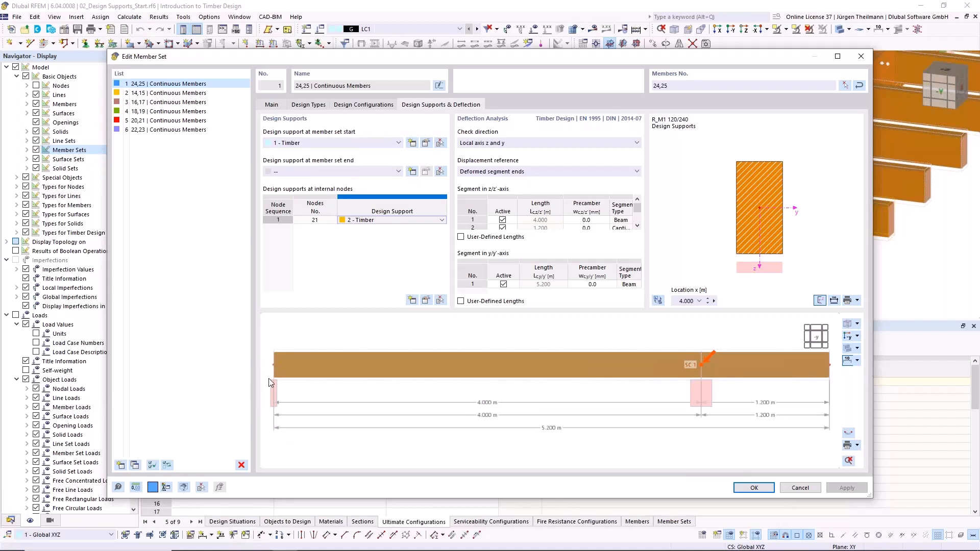
- Try the y/y-axis support and the inner support option in design support 1, and switch both off again
{"action": "left_click", "coordinate": [426, 145]}
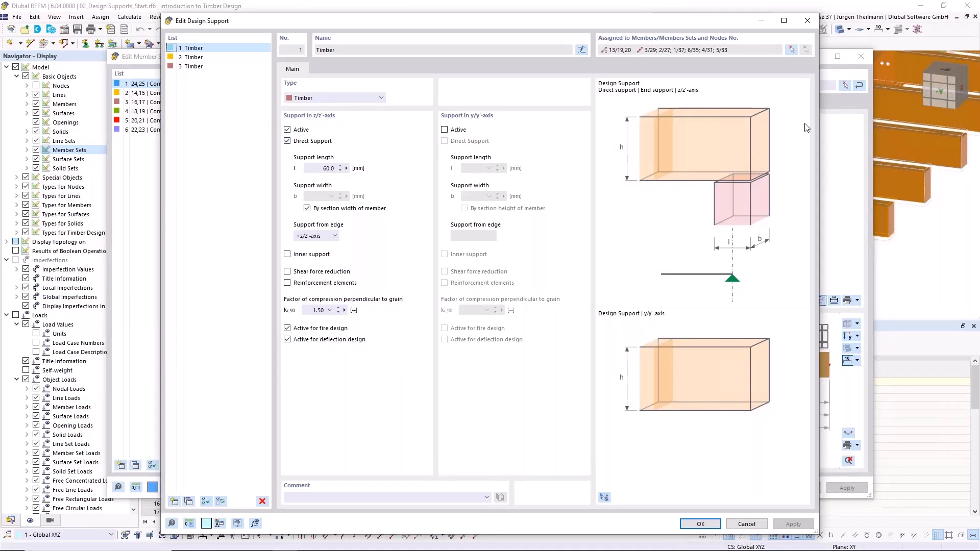
{"action": "left_click", "coordinate": [444, 131]}
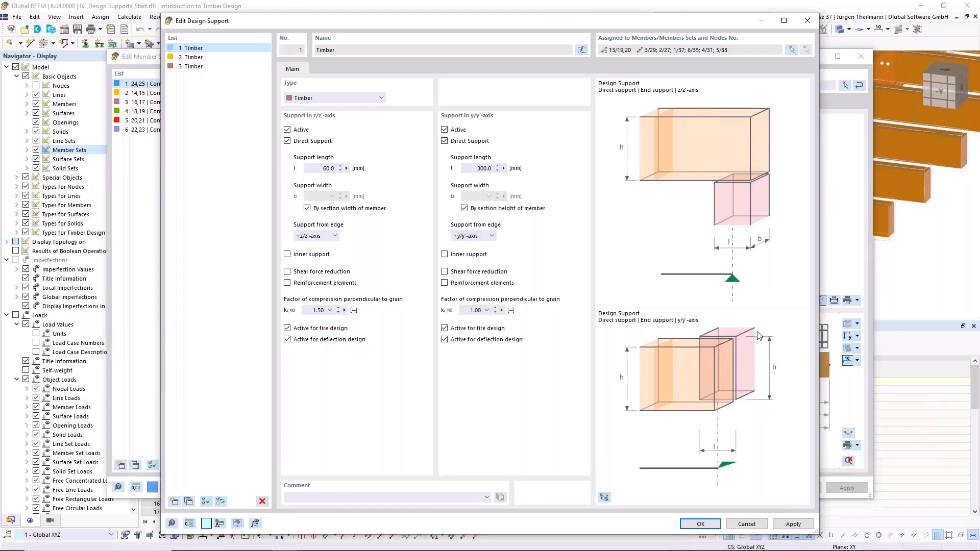
{"action": "left_click", "coordinate": [443, 131]}
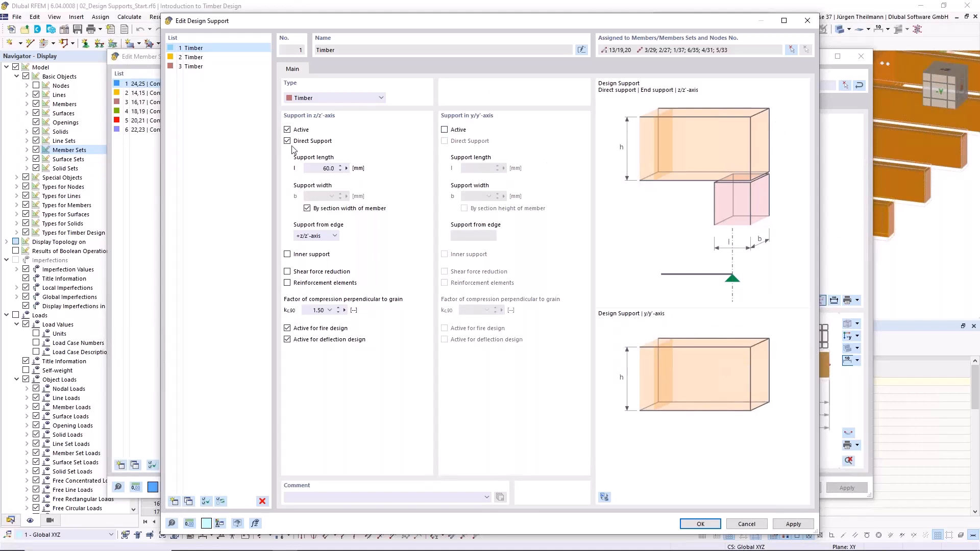
{"action": "left_click", "coordinate": [306, 169]}
{"action": "left_click", "coordinate": [287, 254]}
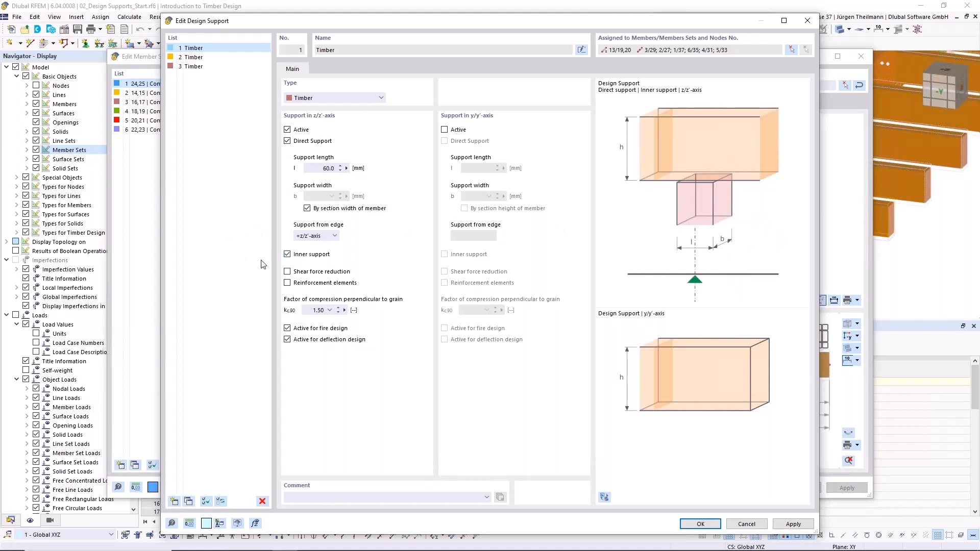
{"action": "left_click", "coordinate": [287, 254]}
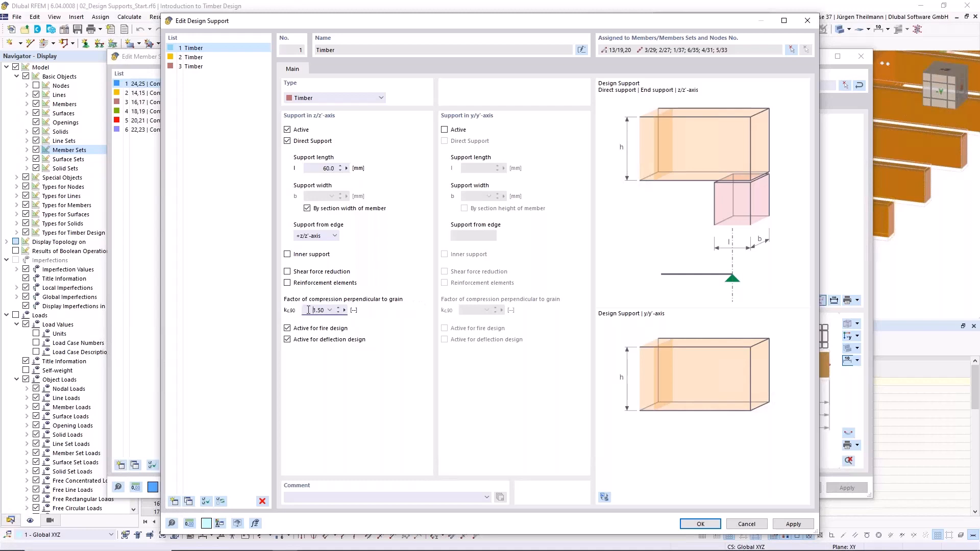
- Review the available factors of compression perpendicular to grain for design support 1, keep 1.50, and confirm the design support
{"action": "left_click", "coordinate": [330, 310]}
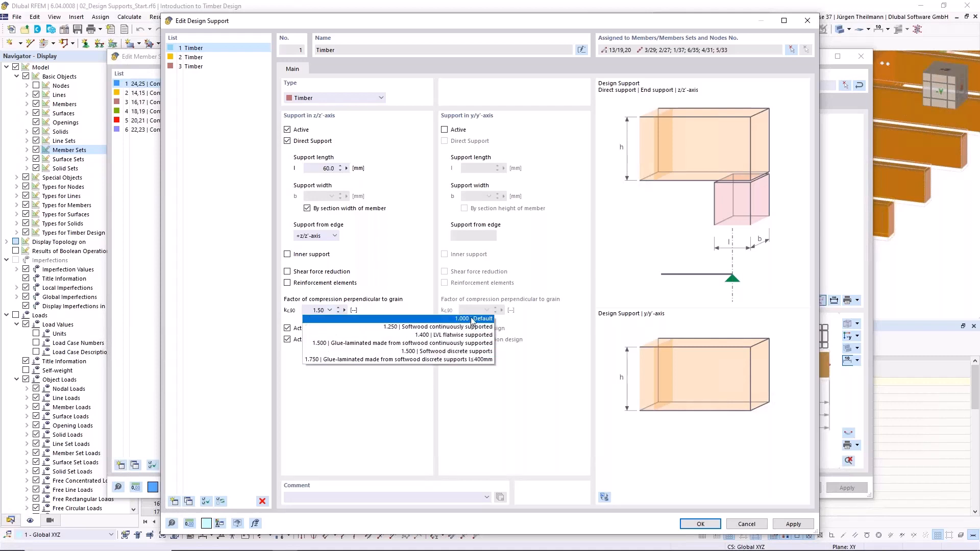
{"action": "left_click", "coordinate": [331, 309]}
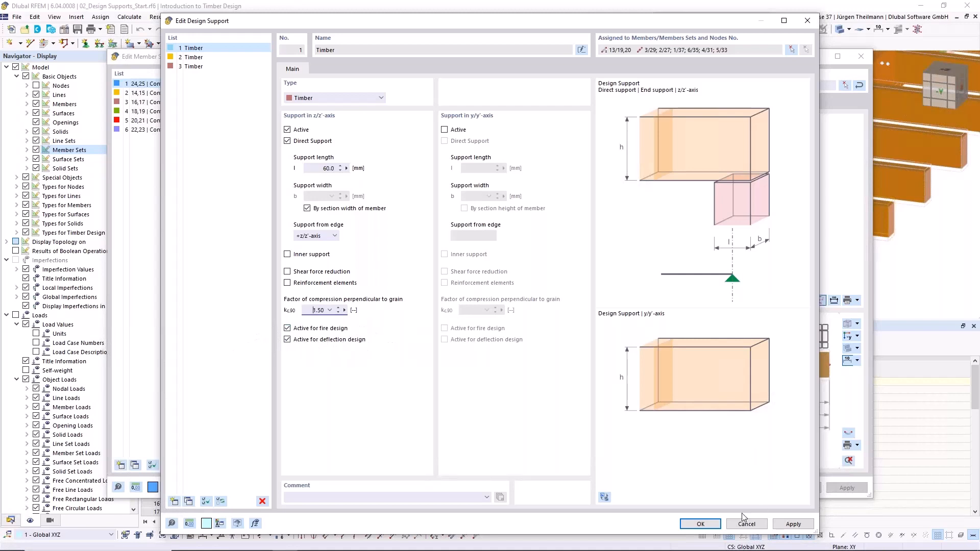
{"action": "left_click", "coordinate": [700, 525]}
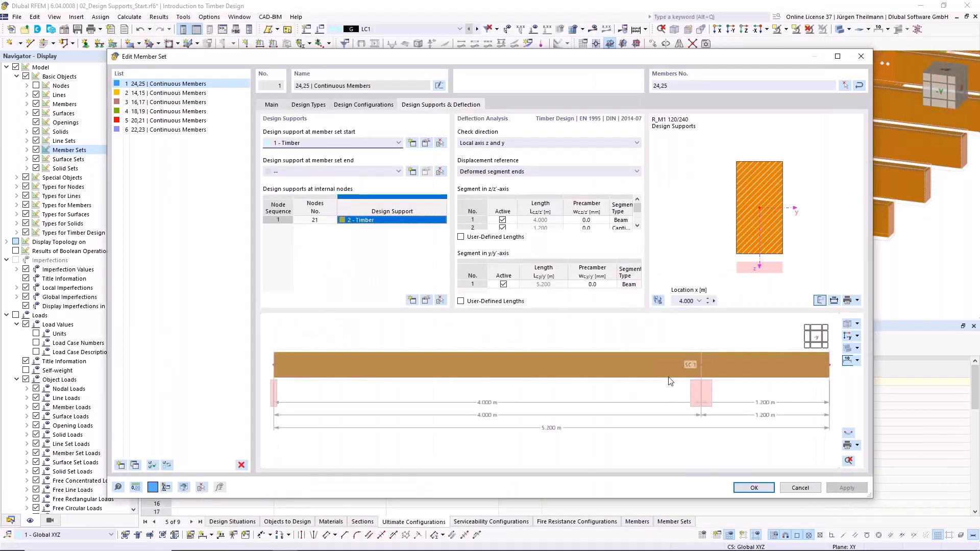
- Review the settings of design support 2 at the internal node, close them without changes, and confirm the member set
{"action": "left_click", "coordinate": [360, 219]}
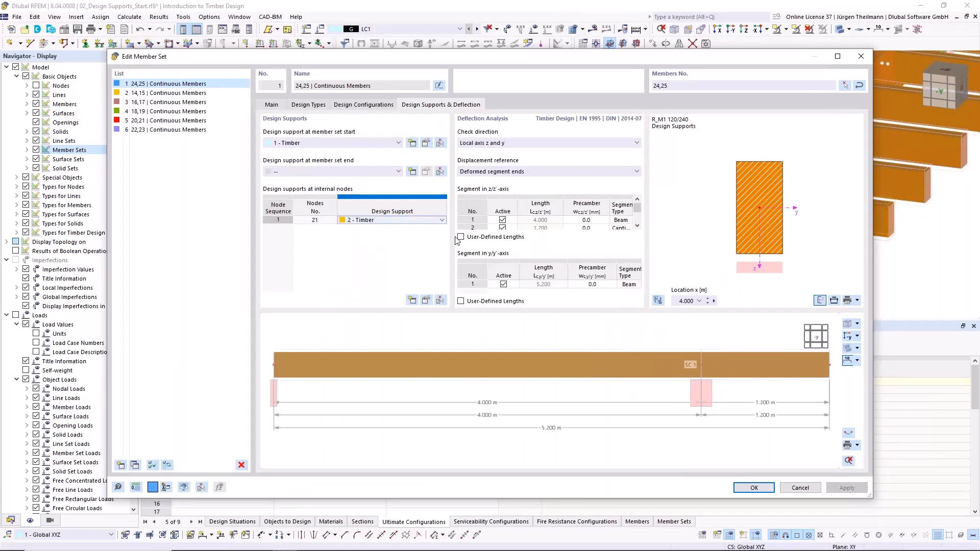
{"action": "left_click", "coordinate": [426, 300]}
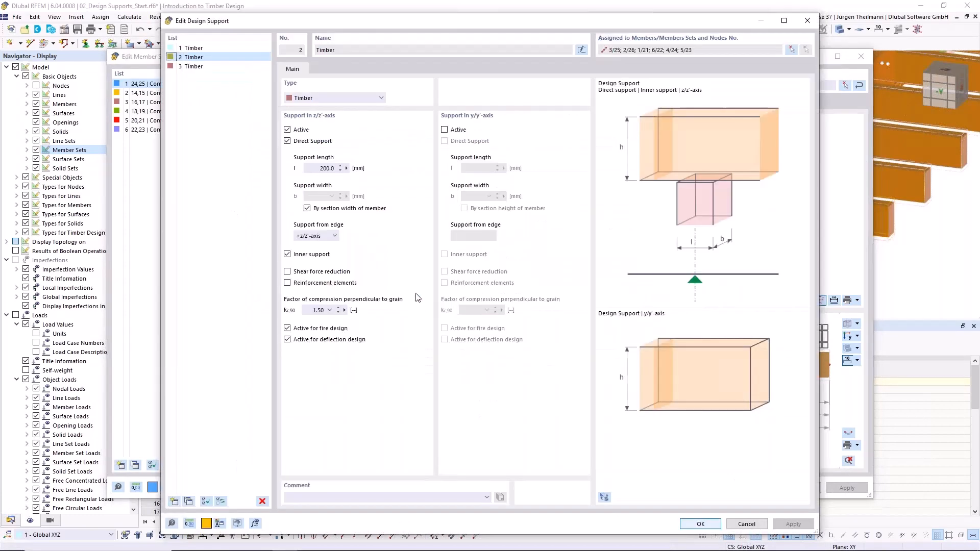
{"action": "left_click", "coordinate": [746, 524]}
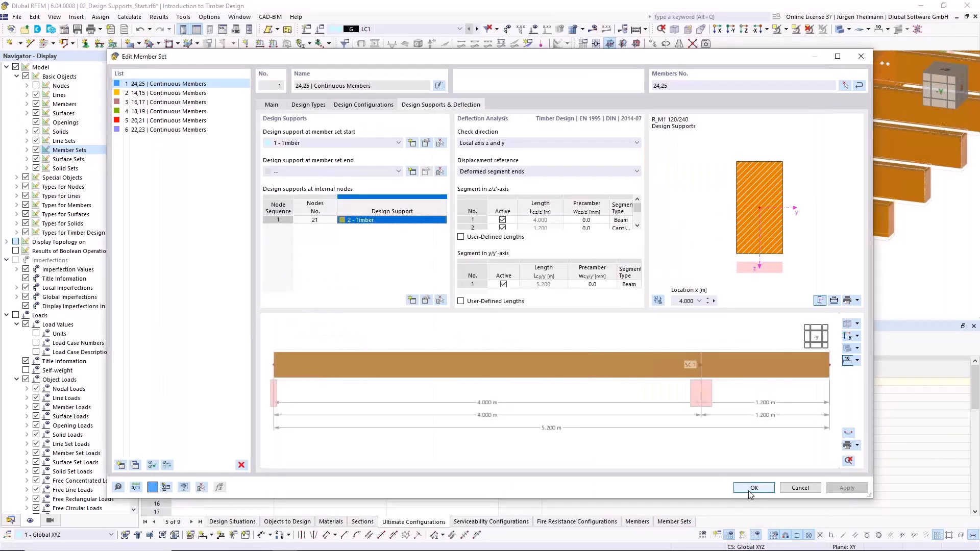
{"action": "left_click", "coordinate": [752, 487]}
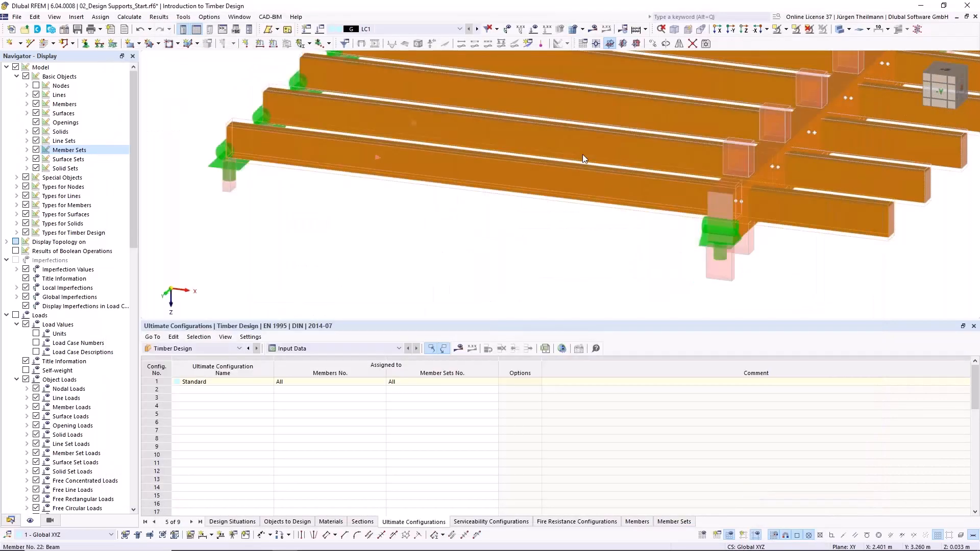
{"action": "left_click", "coordinate": [459, 29]}
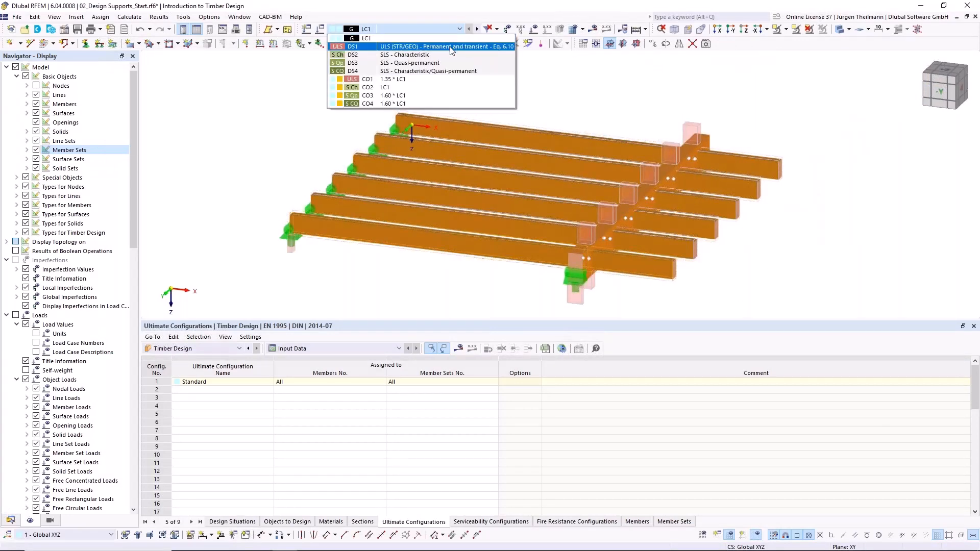
{"action": "left_click", "coordinate": [451, 48]}
{"action": "left_click", "coordinate": [457, 28]}
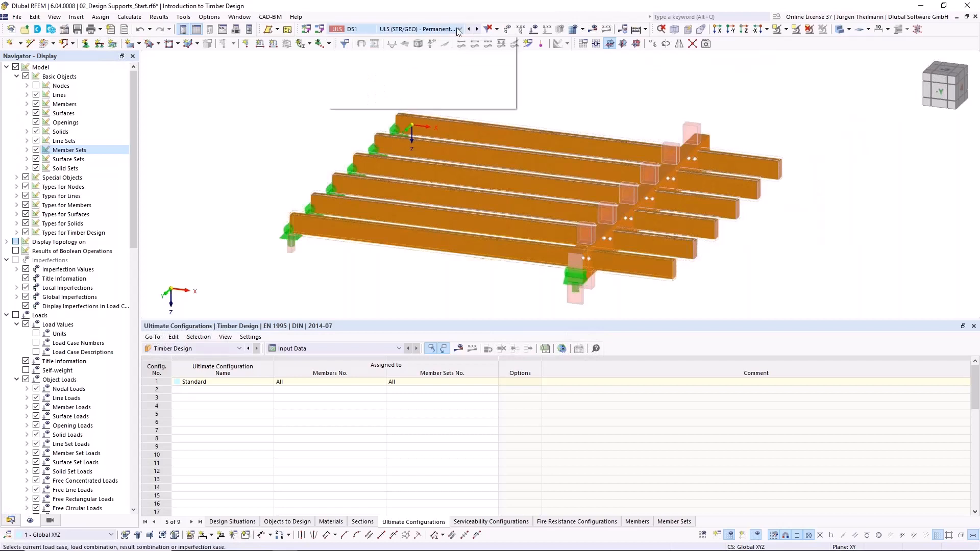
{"action": "left_click", "coordinate": [457, 39]}
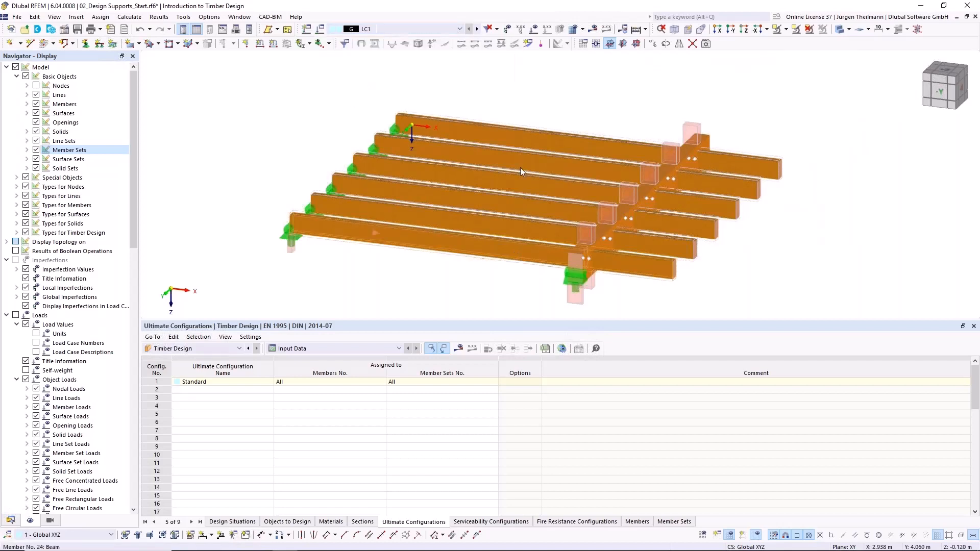
- Display the loads of load case LC1 on the model
{"action": "left_click", "coordinate": [538, 29]}
{"action": "scroll", "coordinate": [514, 152], "scroll_direction": "down", "scroll_amount": 3}
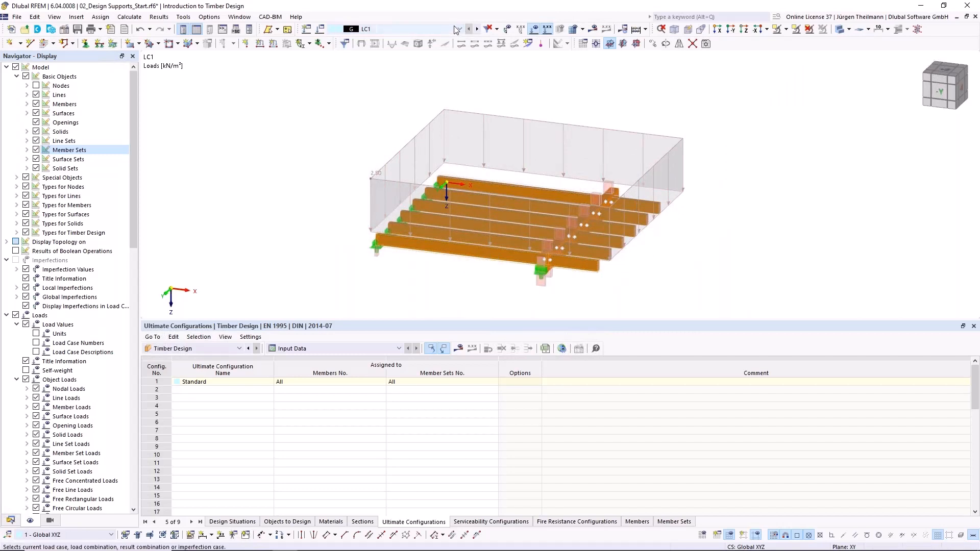
- Calculate the Timber Design add-on and list the resulting design ratios on members
{"action": "left_click", "coordinate": [645, 29]}
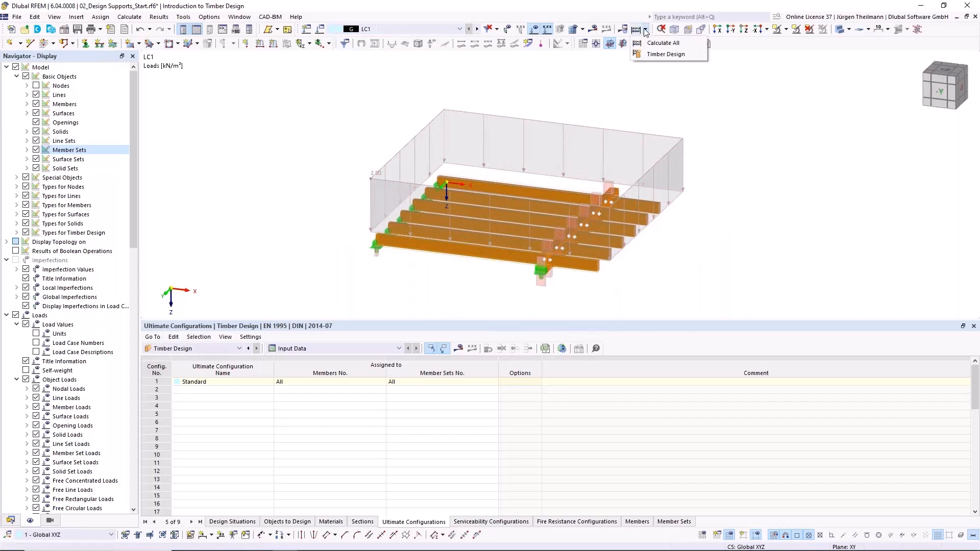
{"action": "left_click", "coordinate": [664, 54]}
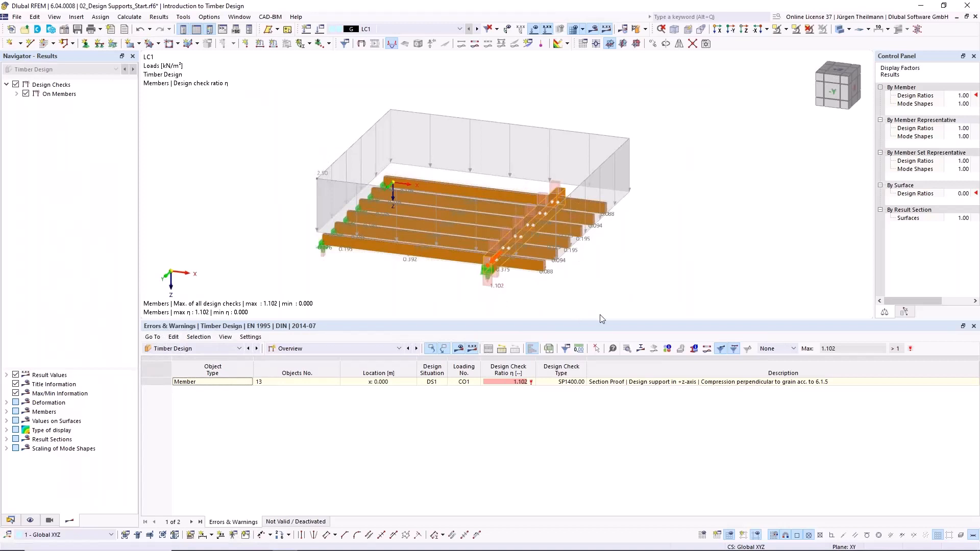
{"action": "left_click", "coordinate": [675, 208]}
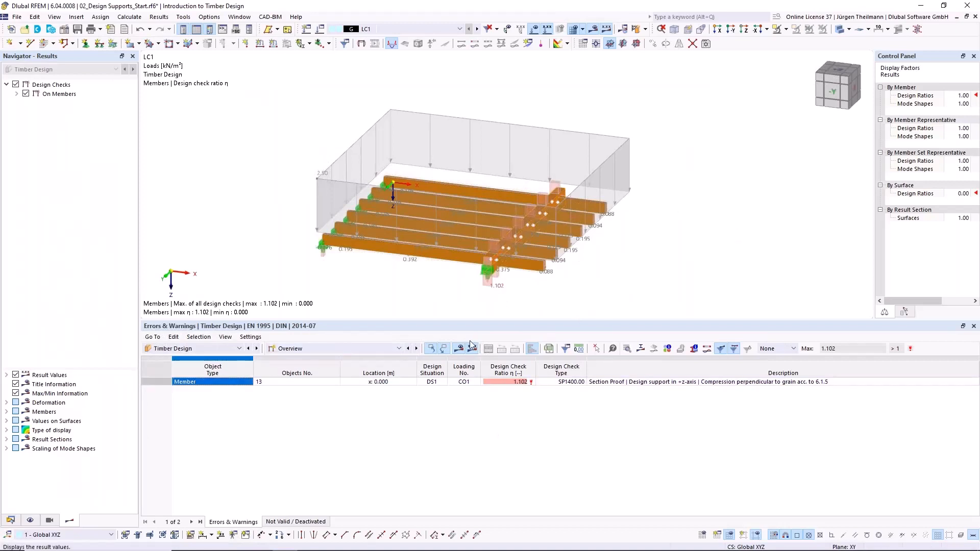
{"action": "left_click", "coordinate": [399, 349]}
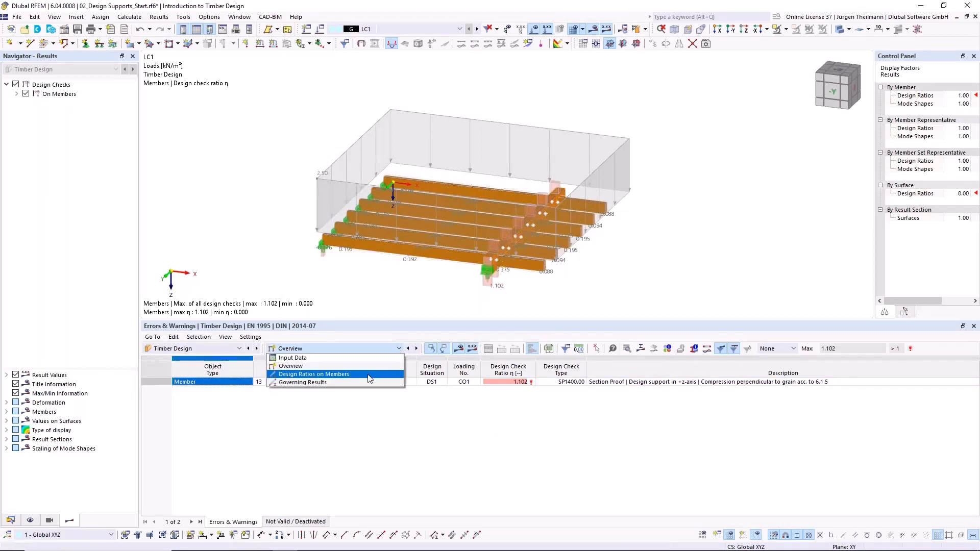
{"action": "left_click", "coordinate": [371, 374]}
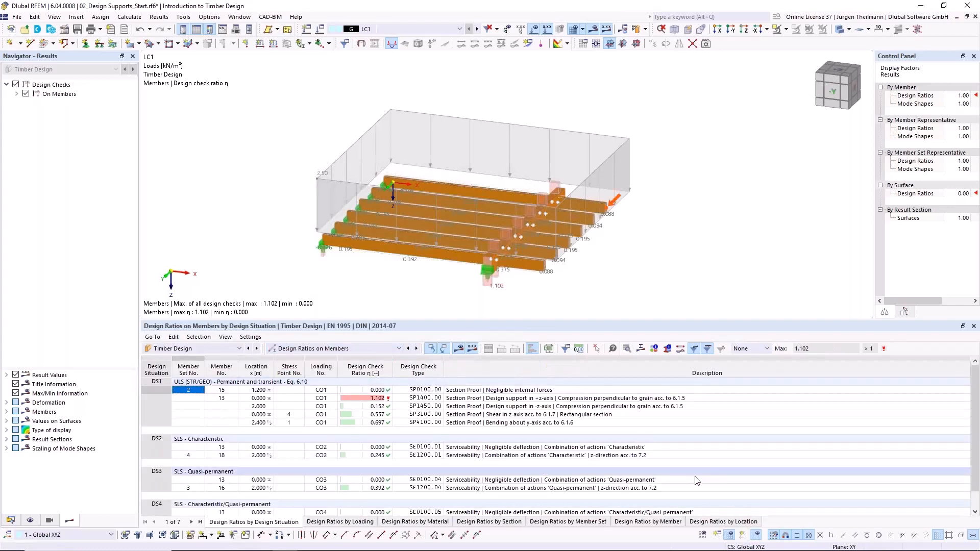
- List the design ratios by member set and review the details of member 24's +z-axis design support check for compression perpendicular to grain
{"action": "left_click", "coordinate": [599, 522]}
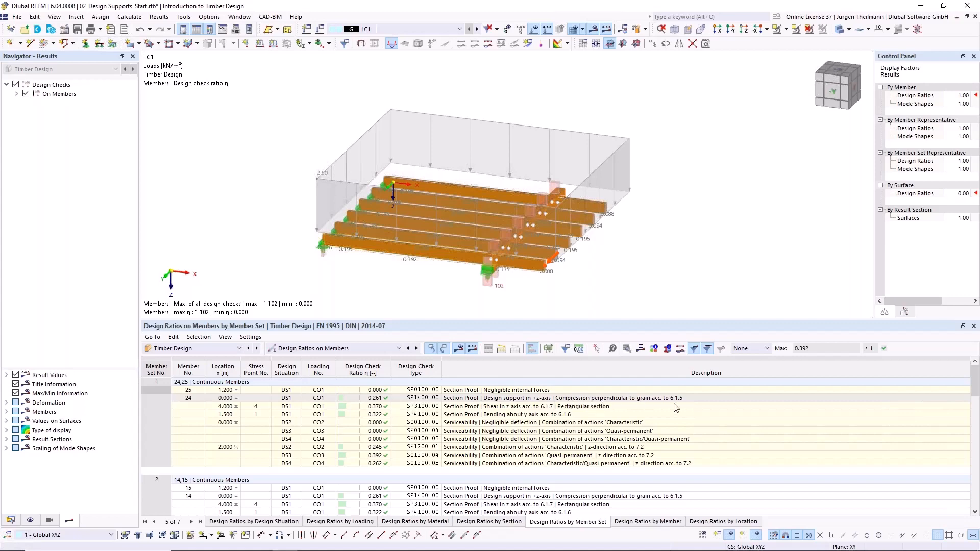
{"action": "left_click", "coordinate": [605, 400]}
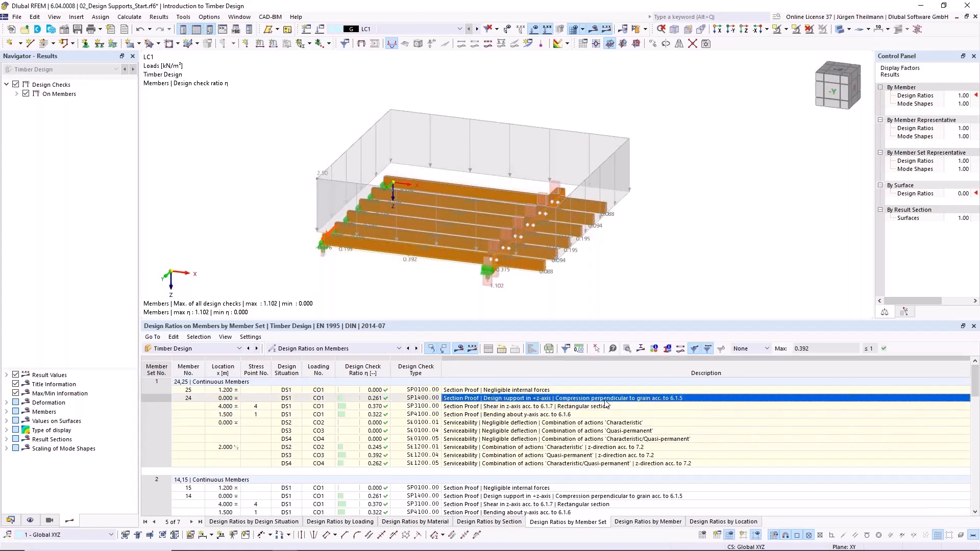
{"action": "double_click", "coordinate": [606, 403]}
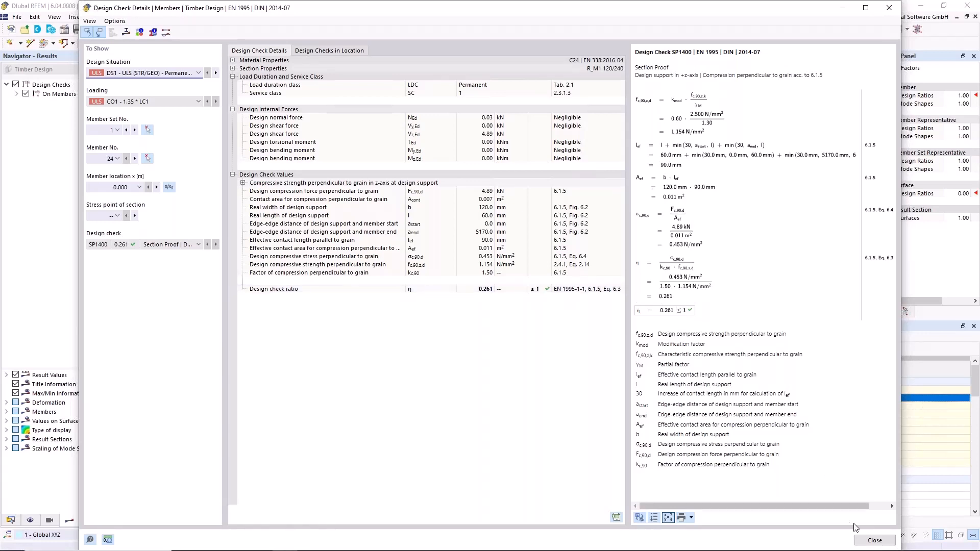
{"action": "left_click", "coordinate": [875, 540]}
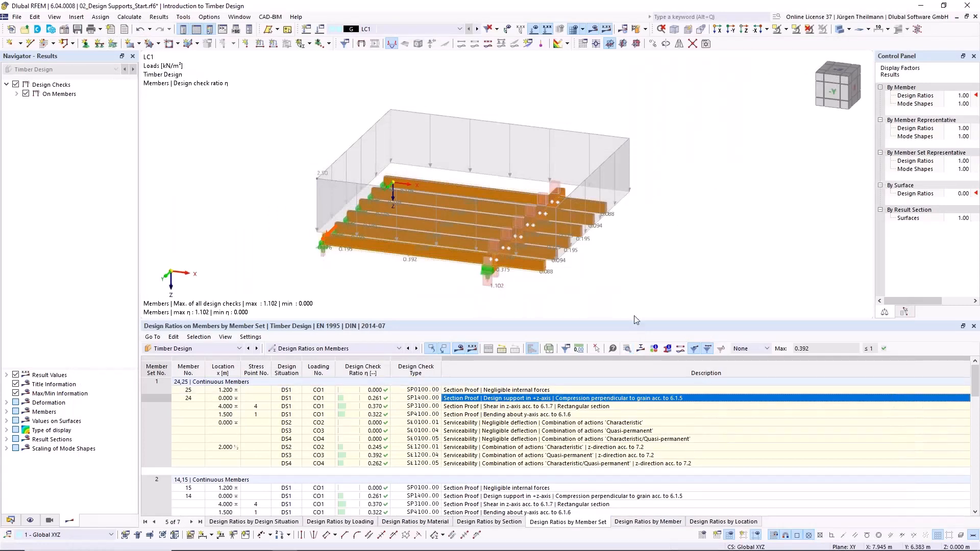
- Enlarge the results table and look through the design ratios of the remaining member sets
{"action": "left_click_drag", "start_coordinate": [632, 306], "coordinate": [631, 289]}
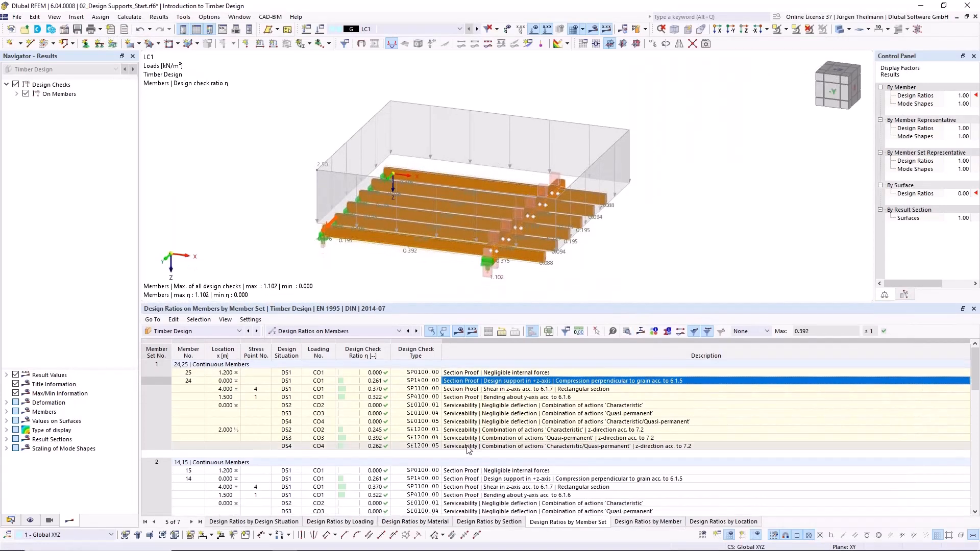
{"action": "scroll", "coordinate": [469, 451], "scroll_direction": "down", "scroll_amount": 5}
{"action": "scroll", "coordinate": [469, 450], "scroll_direction": "down", "scroll_amount": 10}
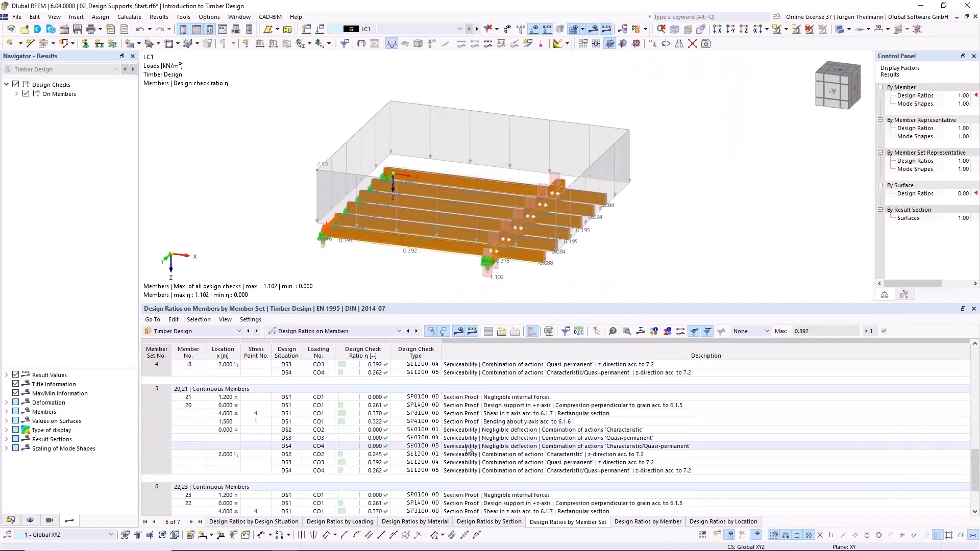
{"action": "scroll", "coordinate": [469, 450], "scroll_direction": "up", "scroll_amount": 15}
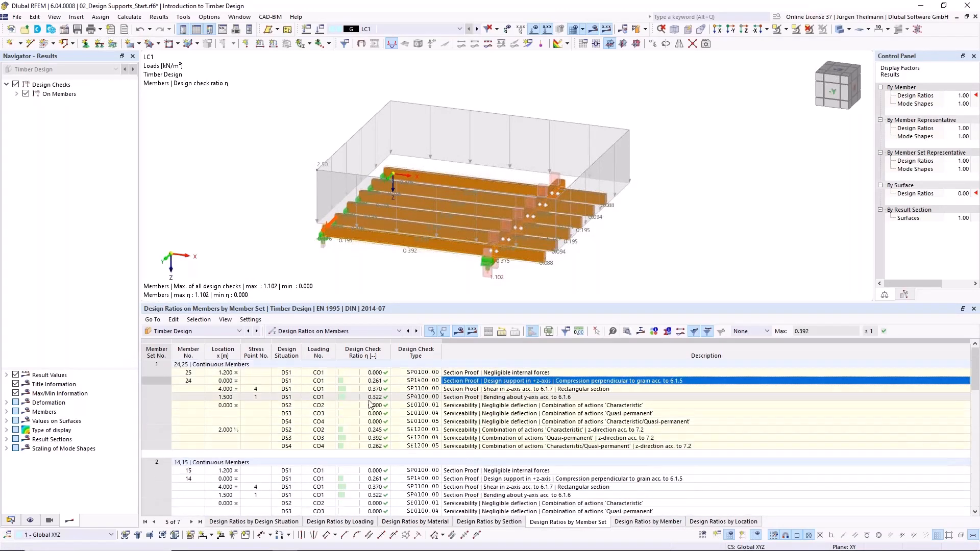
- List the ratios by design situation and review the details of member 13's +z-axis design support check, SP1400
{"action": "left_click", "coordinate": [238, 523]}
{"action": "left_click", "coordinate": [521, 382]}
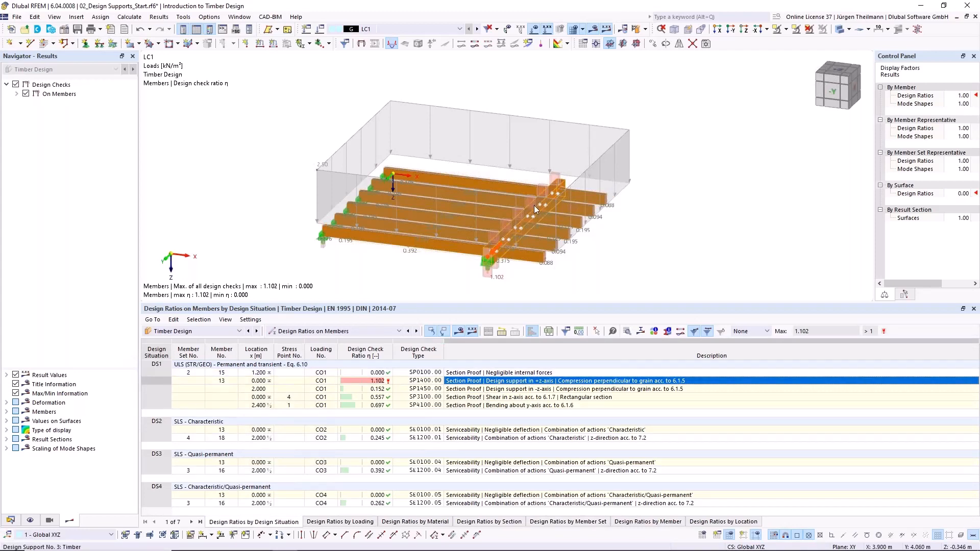
{"action": "scroll", "coordinate": [492, 263], "scroll_direction": "up", "scroll_amount": 1}
{"action": "scroll", "coordinate": [492, 262], "scroll_direction": "up", "scroll_amount": 1}
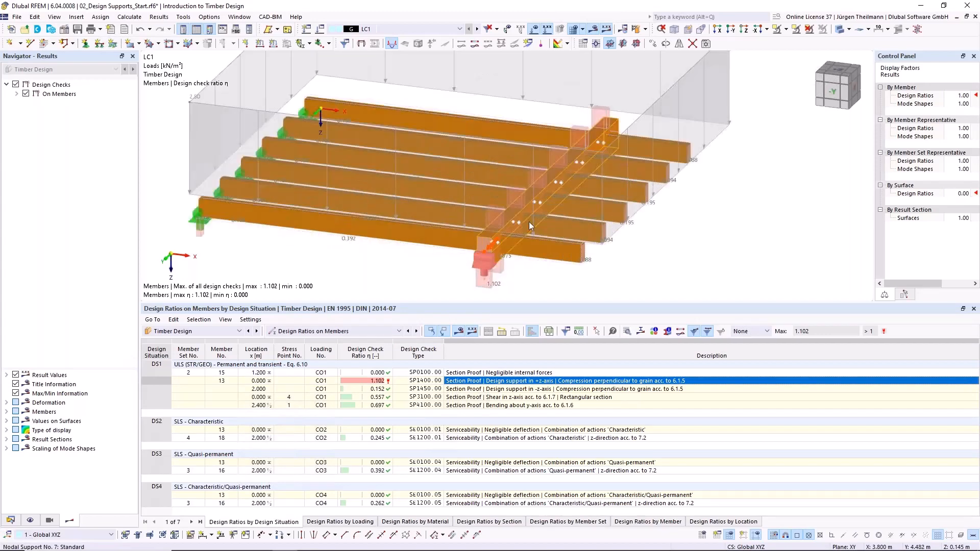
{"action": "double_click", "coordinate": [580, 382]}
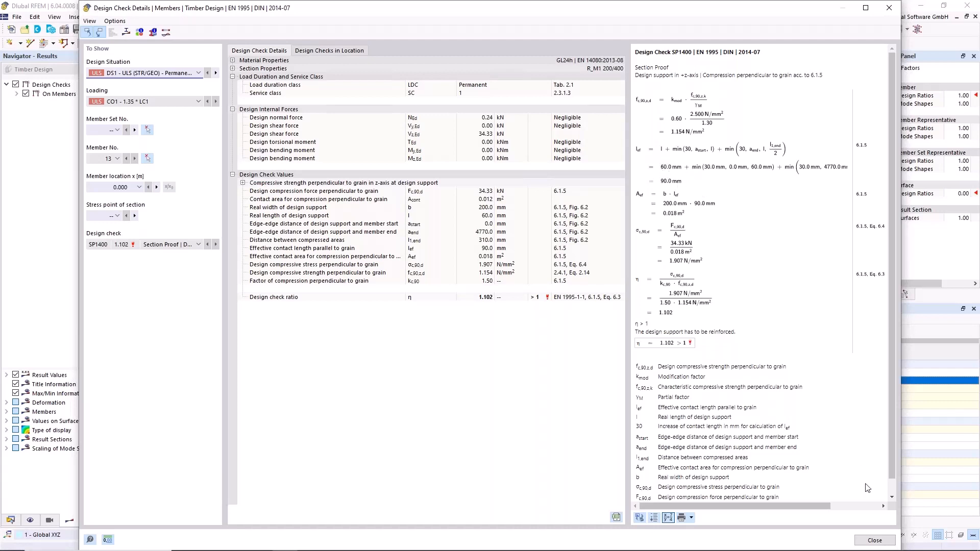
{"action": "left_click", "coordinate": [874, 541]}
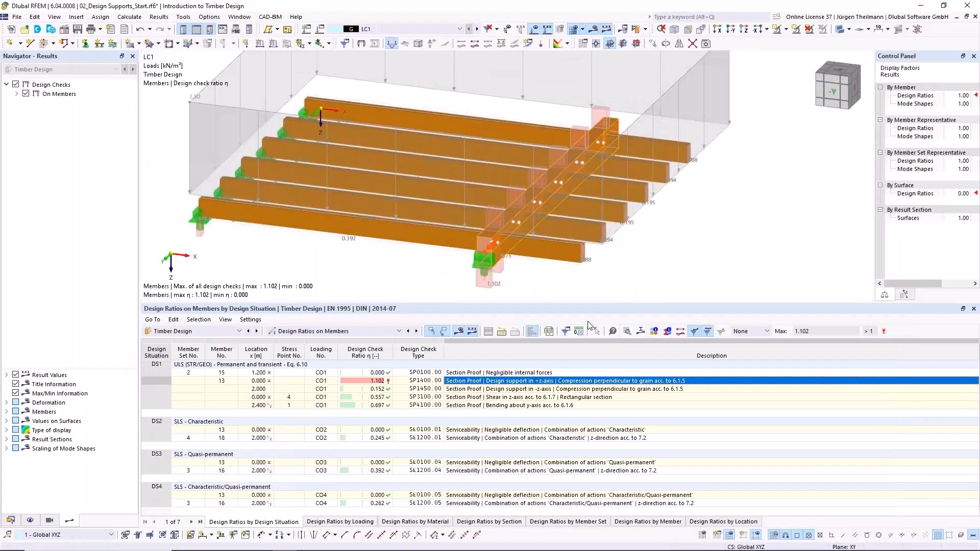
- Set the z-axis support length of design support 1 to 80 mm and accept deleting the Timber Design results
{"action": "left_click", "coordinate": [10, 520]}
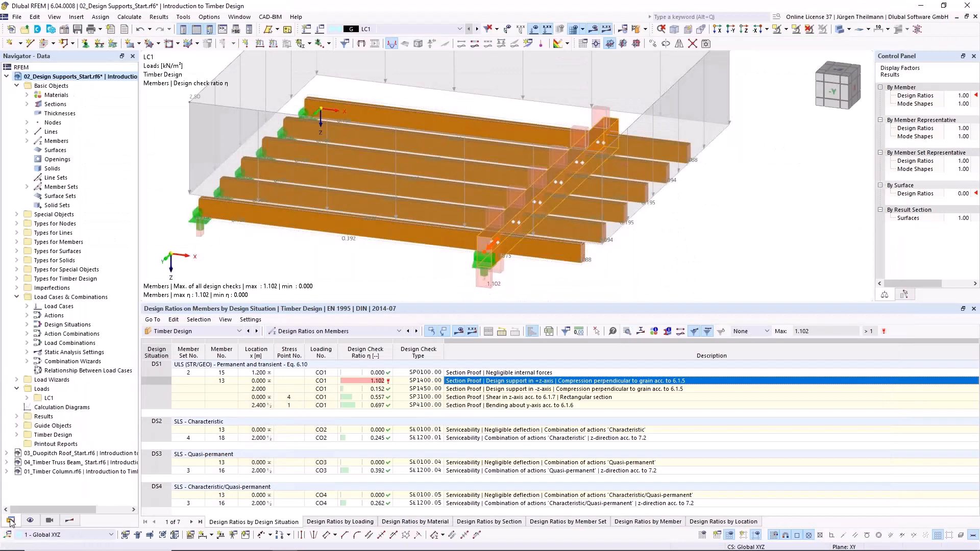
{"action": "left_click", "coordinate": [17, 279]}
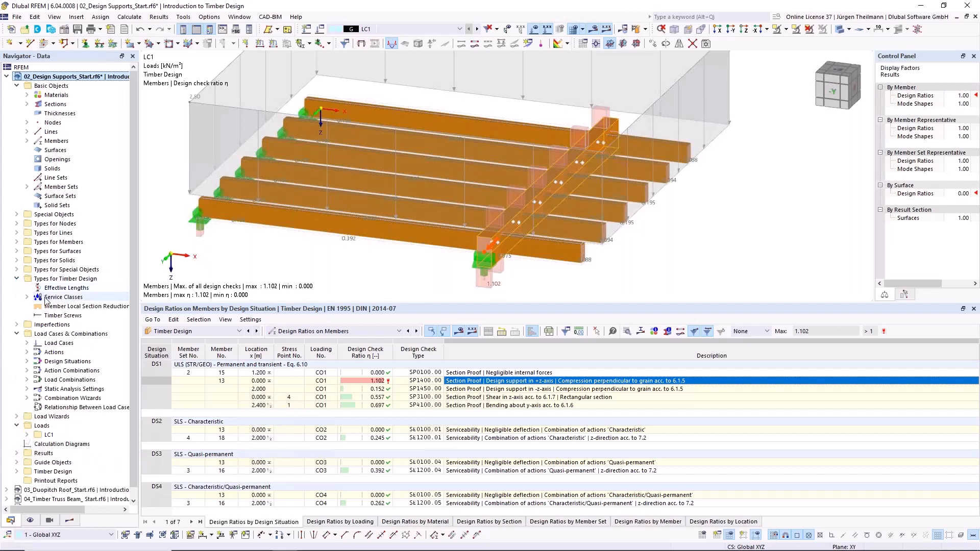
{"action": "left_click", "coordinate": [17, 280]}
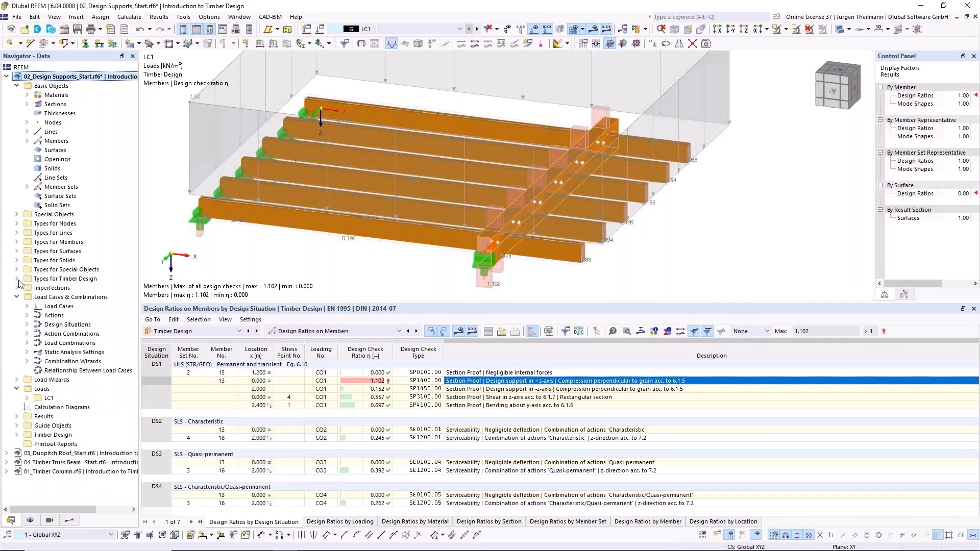
{"action": "left_click", "coordinate": [18, 242]}
{"action": "left_click", "coordinate": [27, 325]}
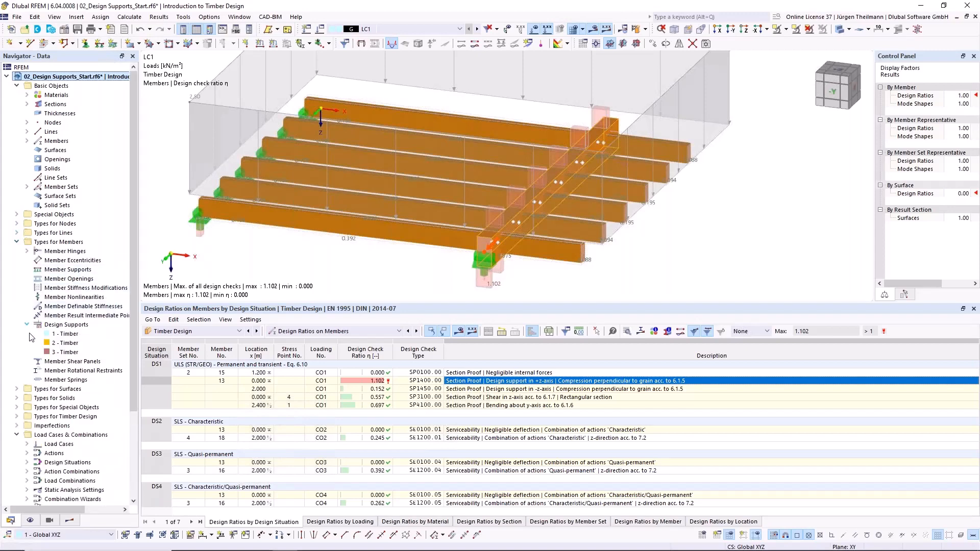
{"action": "left_click", "coordinate": [47, 334]}
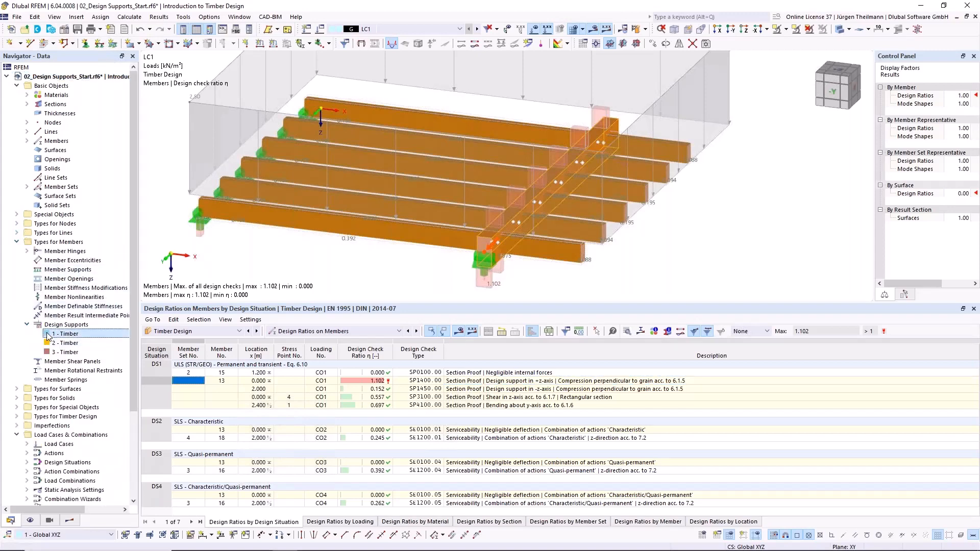
{"action": "double_click", "coordinate": [47, 335]}
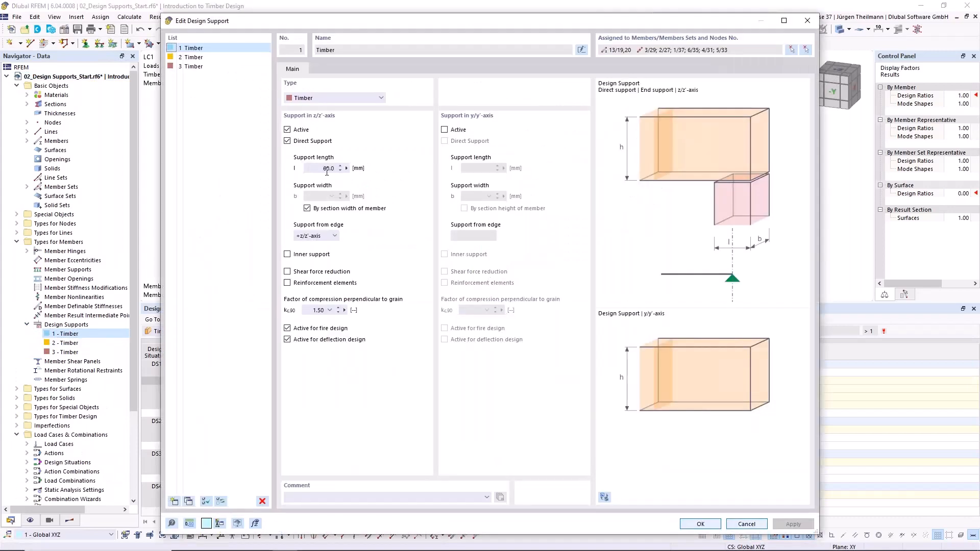
{"action": "double_click", "coordinate": [329, 169]}
{"action": "left_click", "coordinate": [701, 523]}
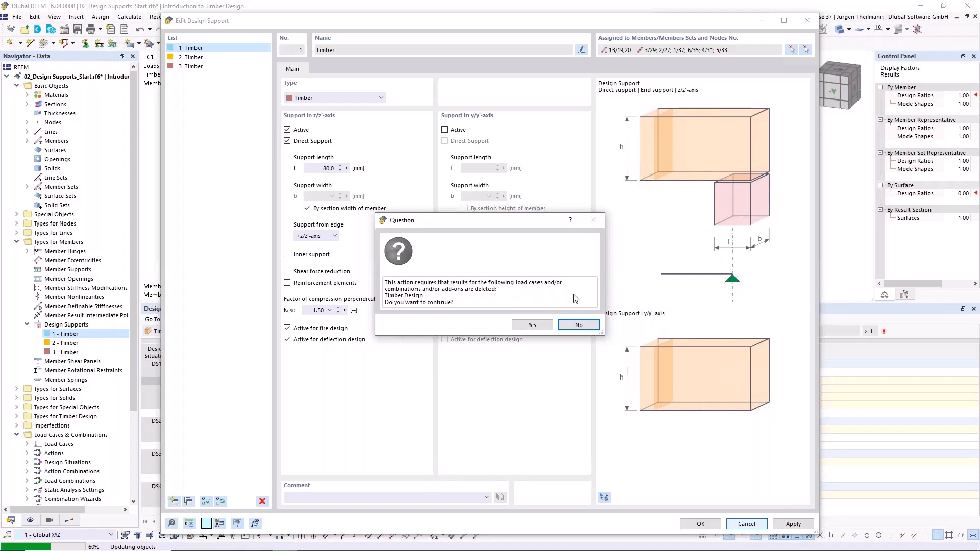
{"action": "left_click", "coordinate": [532, 325]}
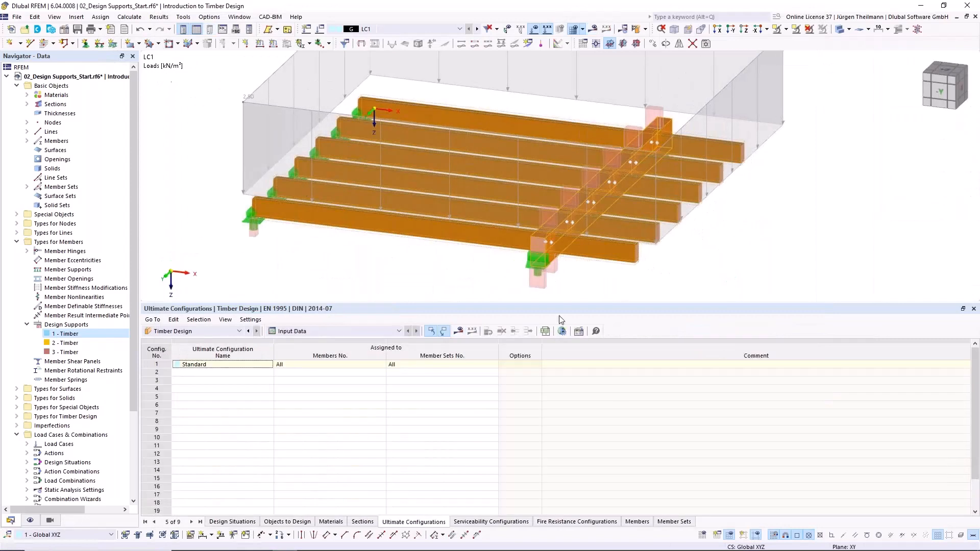
- Recalculate the timber design and review the effective contact length in member 13's +z-axis design support check, SP1400
{"action": "left_click", "coordinate": [458, 333]}
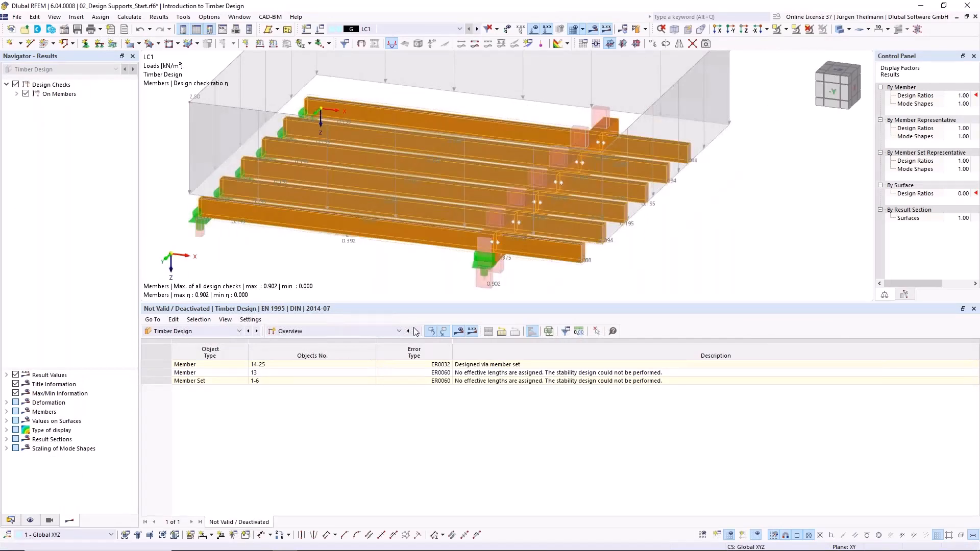
{"action": "left_click", "coordinate": [417, 331]}
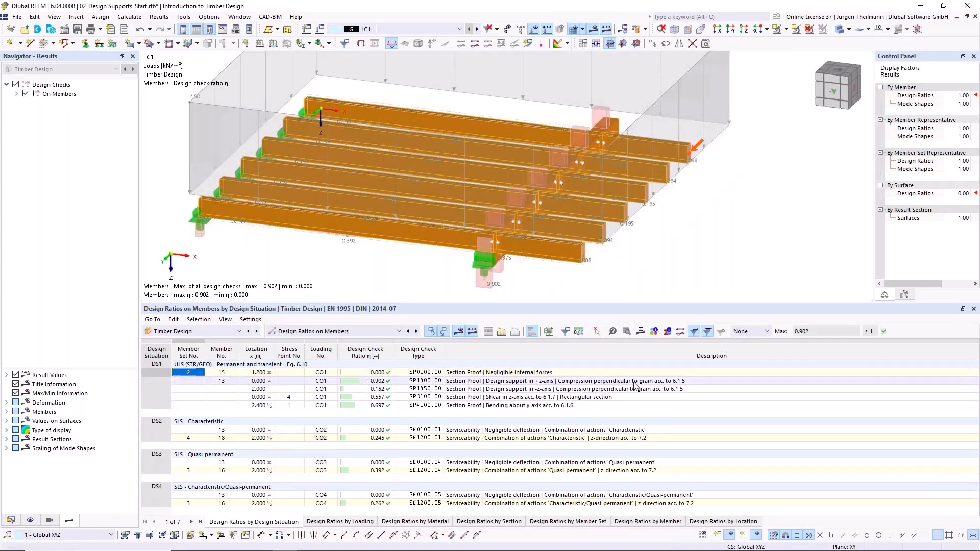
{"action": "left_click", "coordinate": [651, 383]}
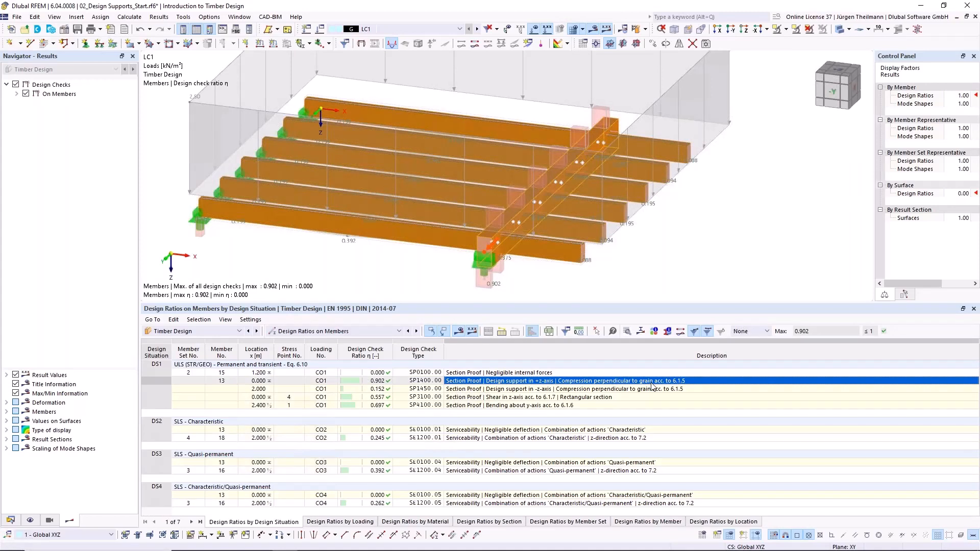
{"action": "double_click", "coordinate": [652, 382]}
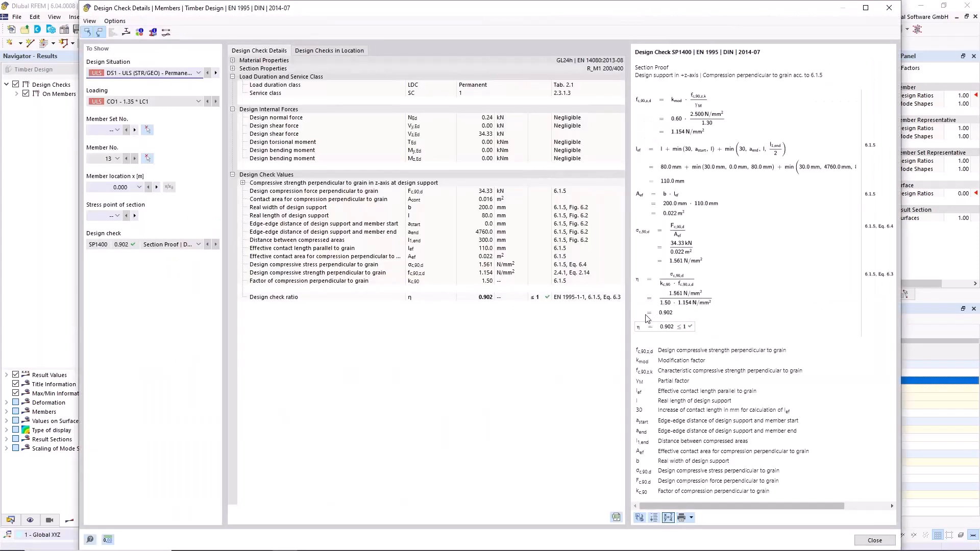
{"action": "left_click", "coordinate": [673, 170]}
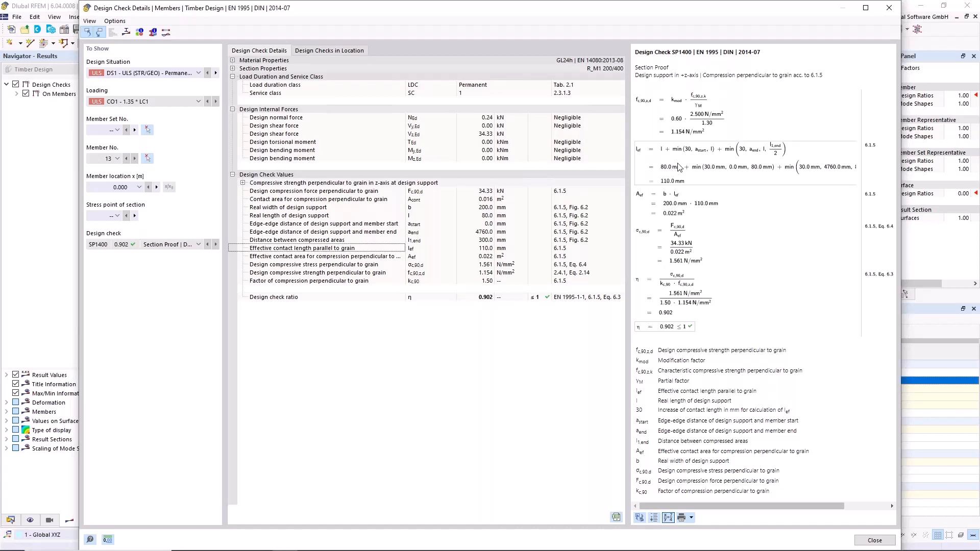
{"action": "left_click", "coordinate": [875, 541]}
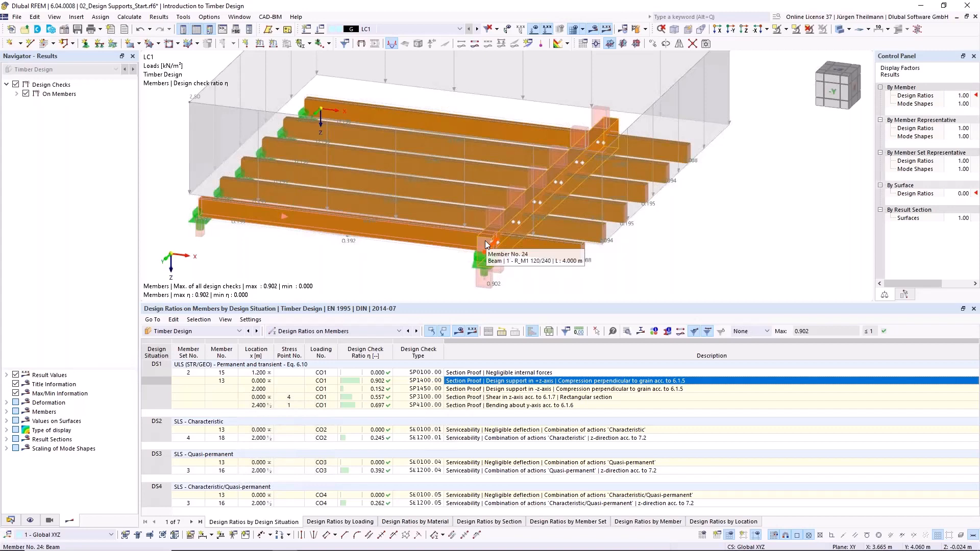
- Create a new local section reduction of type Start Notch for member set 1, the front beam with members 24,25
{"action": "middle_click_drag", "start_coordinate": [345, 269], "coordinate": [437, 220]}
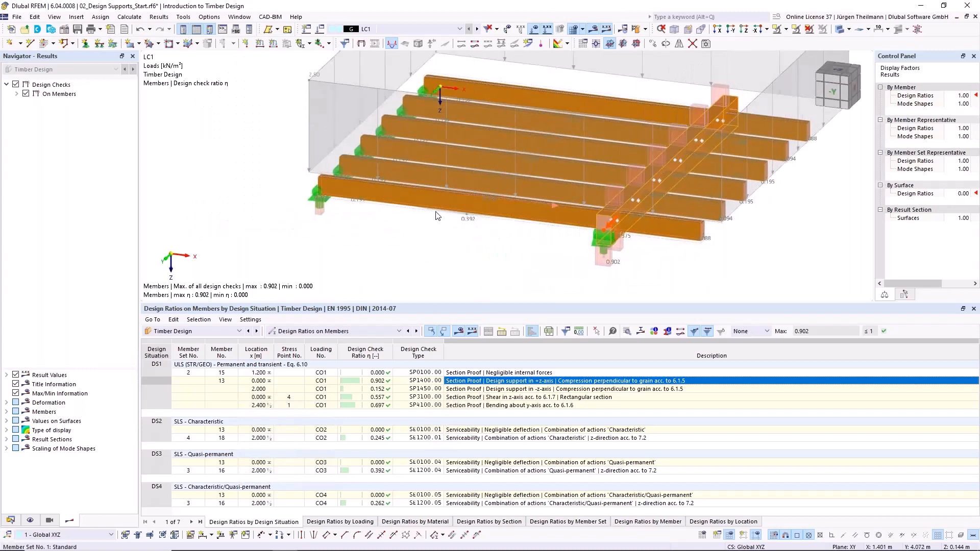
{"action": "scroll", "coordinate": [437, 217], "scroll_direction": "up", "scroll_amount": 3}
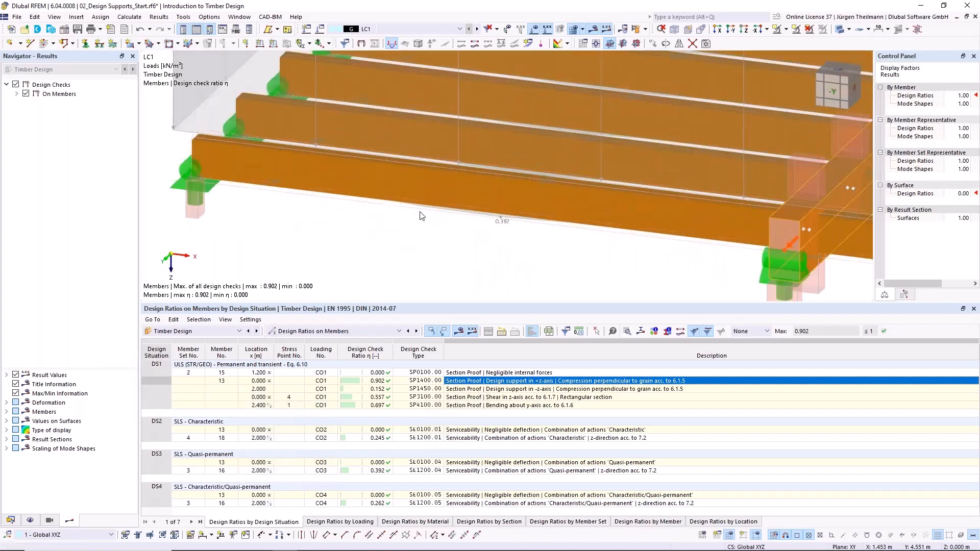
{"action": "double_click", "coordinate": [424, 214]}
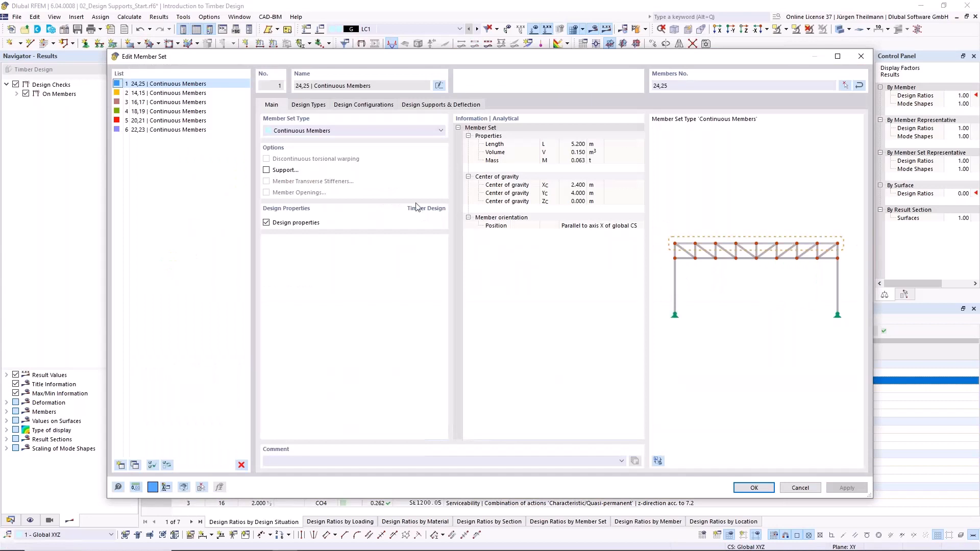
{"action": "left_click", "coordinate": [317, 105]}
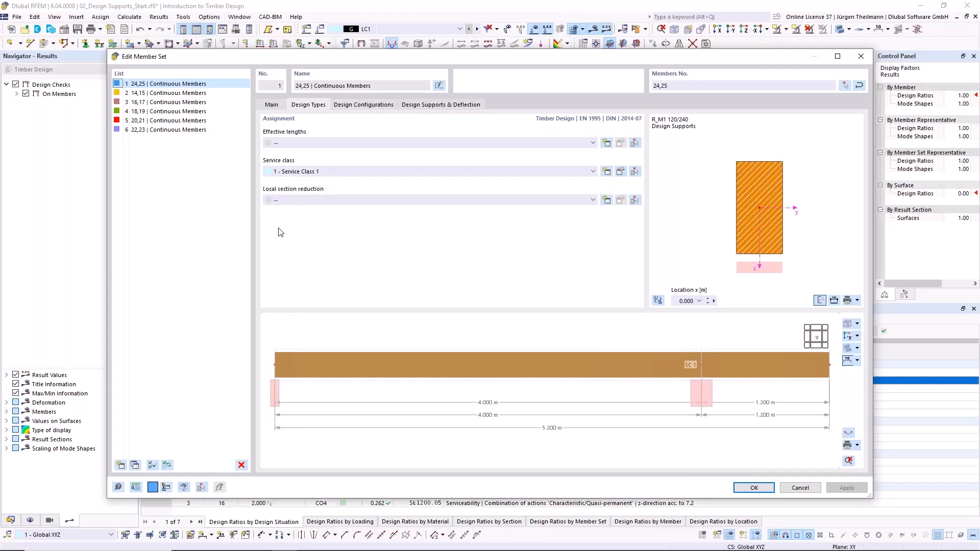
{"action": "left_click", "coordinate": [594, 200]}
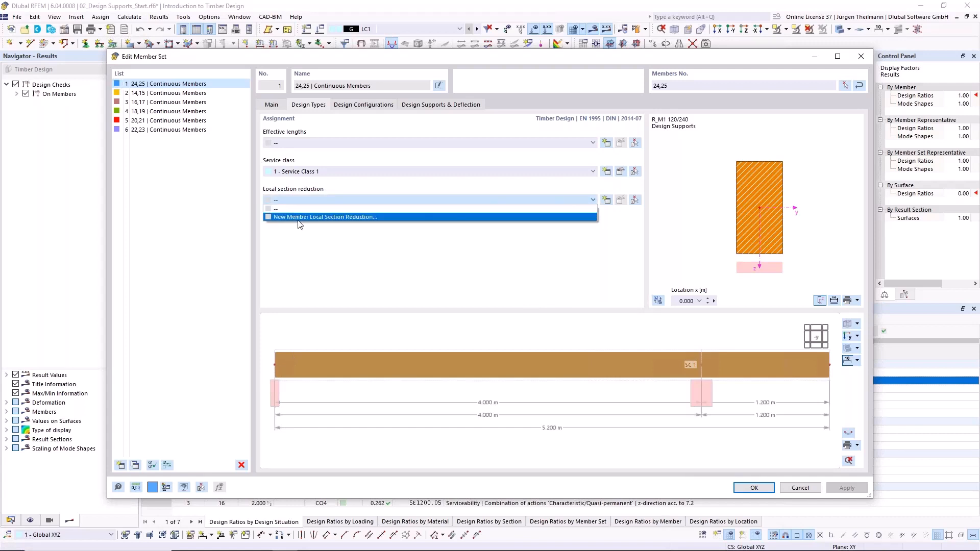
{"action": "left_click", "coordinate": [345, 218]}
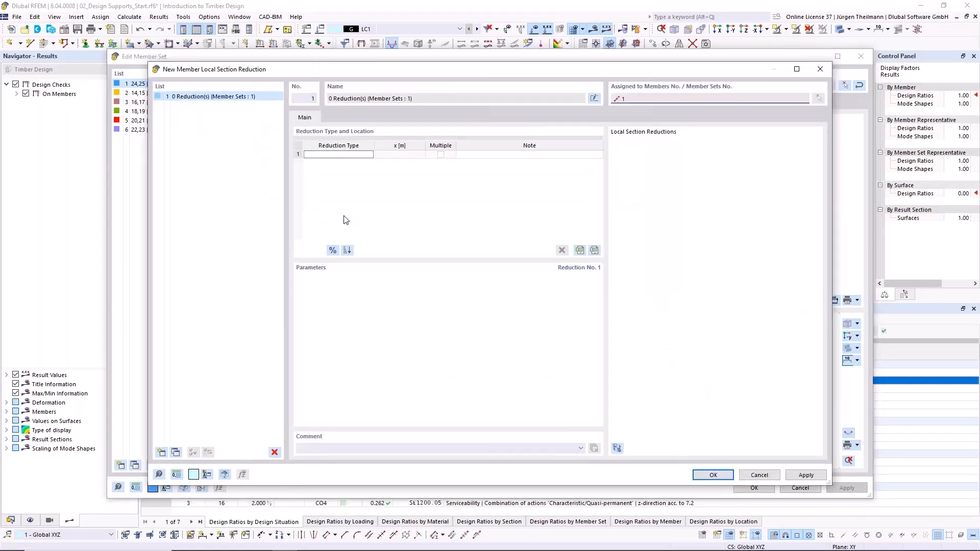
{"action": "left_click", "coordinate": [367, 155]}
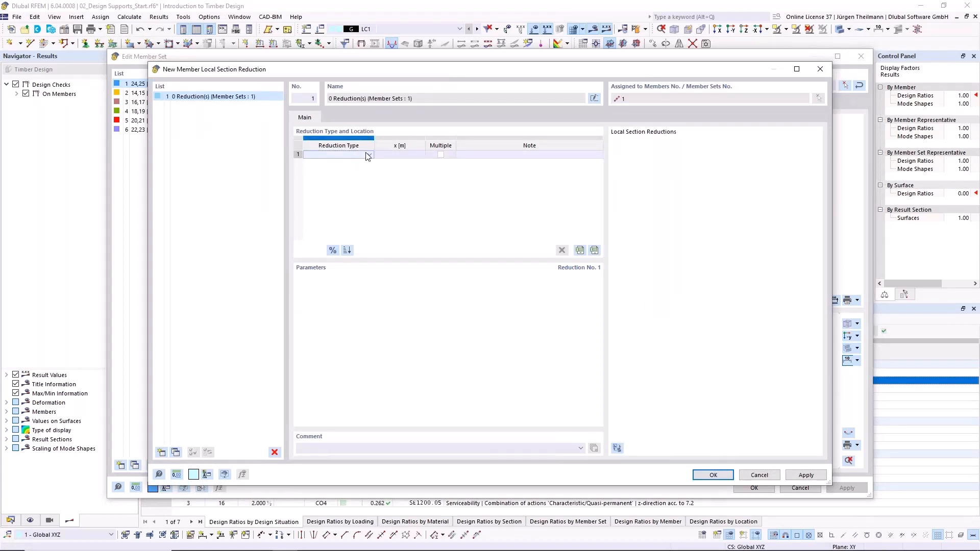
{"action": "left_click", "coordinate": [369, 155]}
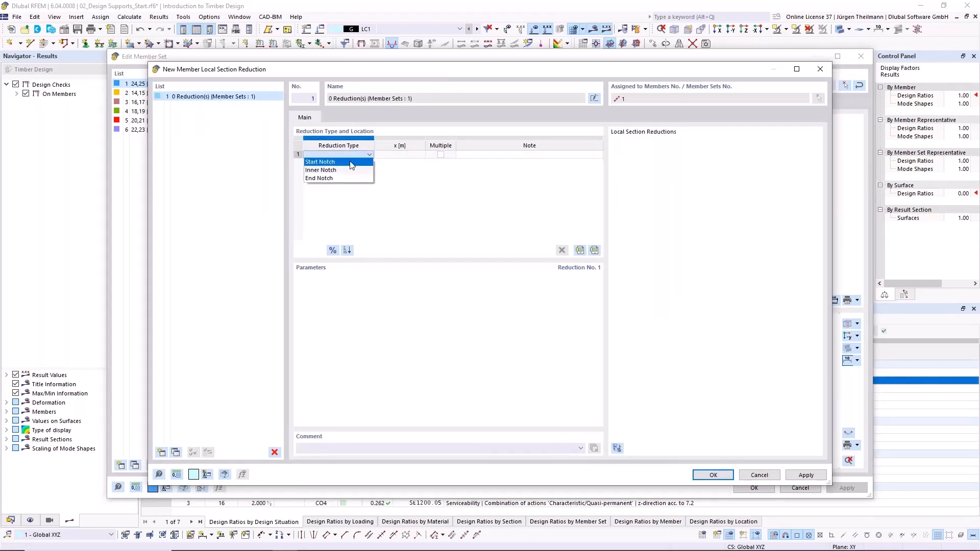
{"action": "left_click", "coordinate": [337, 162]}
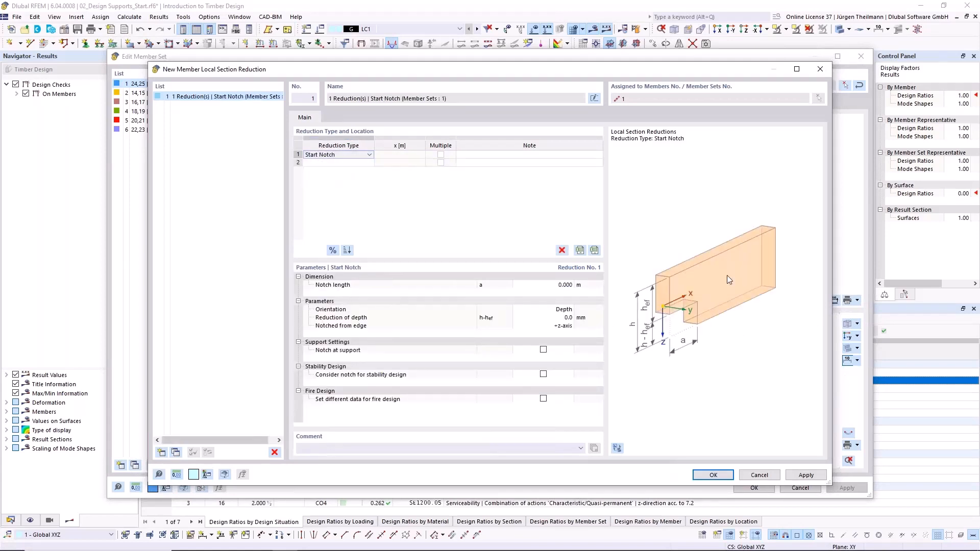
- Set the start notch's length to 0.040 m and its reduction of depth to 100 mm
{"action": "left_click", "coordinate": [551, 284]}
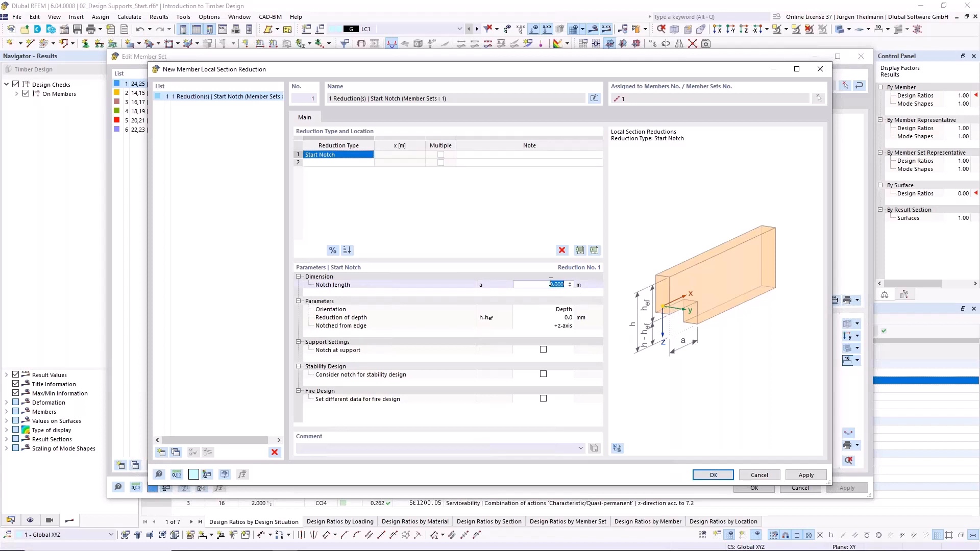
{"action": "type", "text": "0,04"}
{"action": "key", "text": "Tab"}
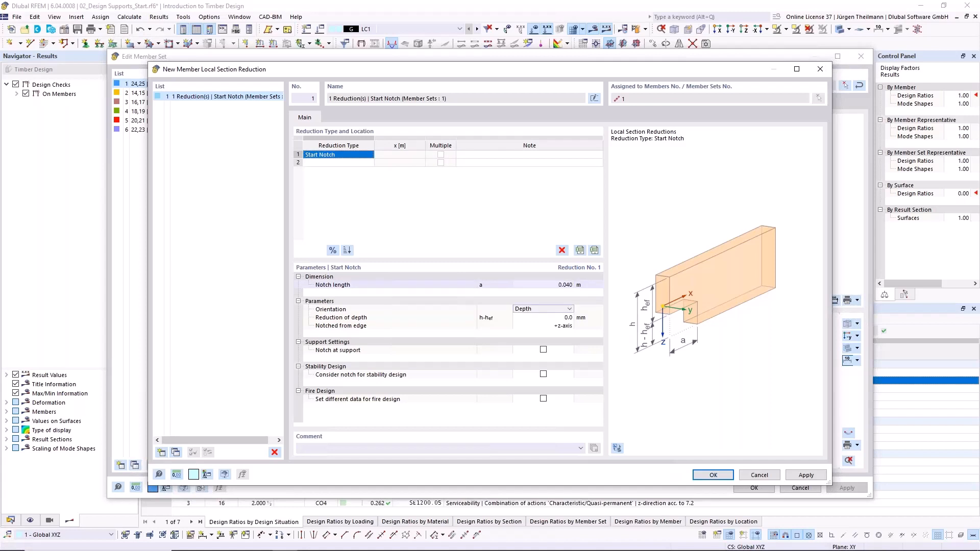
{"action": "left_click", "coordinate": [570, 309]}
{"action": "left_click", "coordinate": [573, 313]}
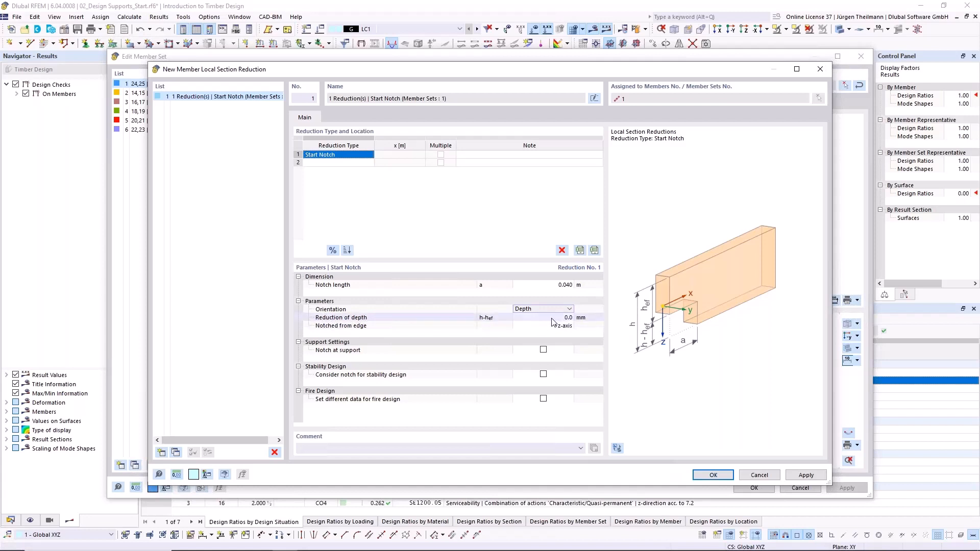
{"action": "left_click", "coordinate": [552, 319]}
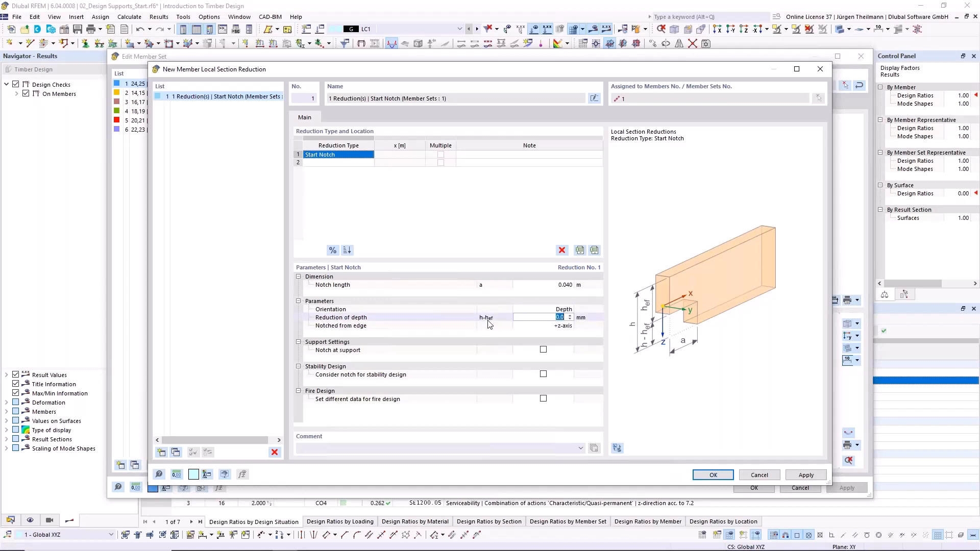
{"action": "type", "text": "1"}
{"action": "key", "text": "Tab"}
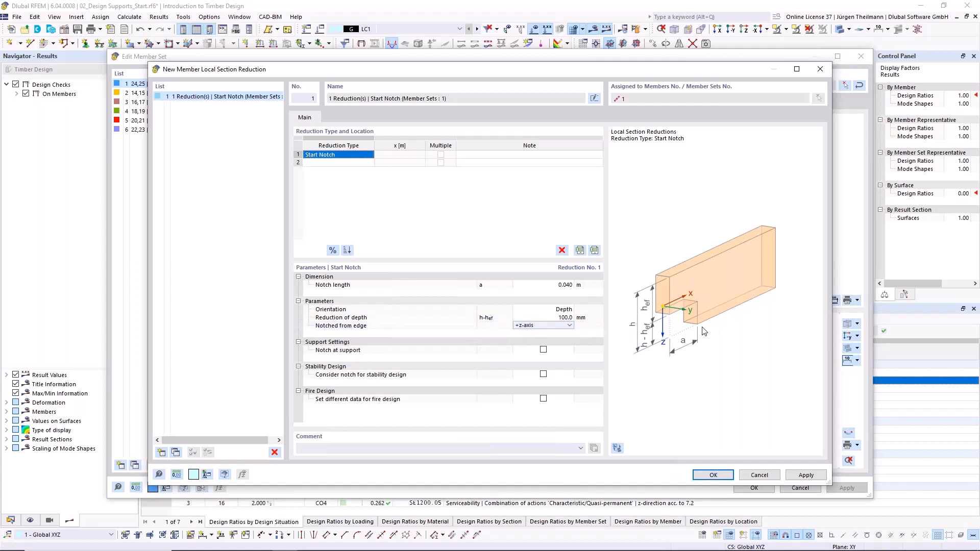
- Define the start notch as a notch at support, accept deleting the design results, and confirm the member set changes
{"action": "left_click", "coordinate": [543, 349]}
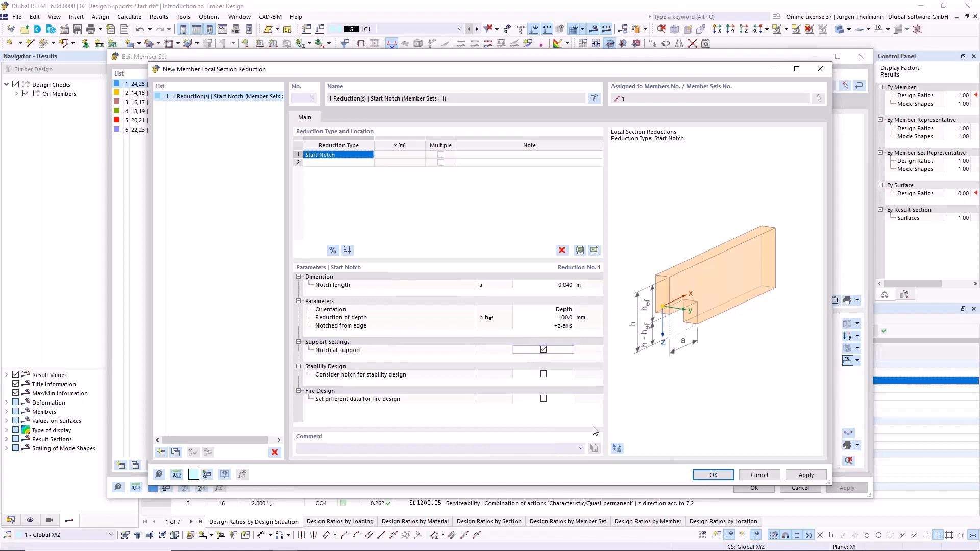
{"action": "left_click", "coordinate": [715, 478]}
{"action": "left_click", "coordinate": [531, 325]}
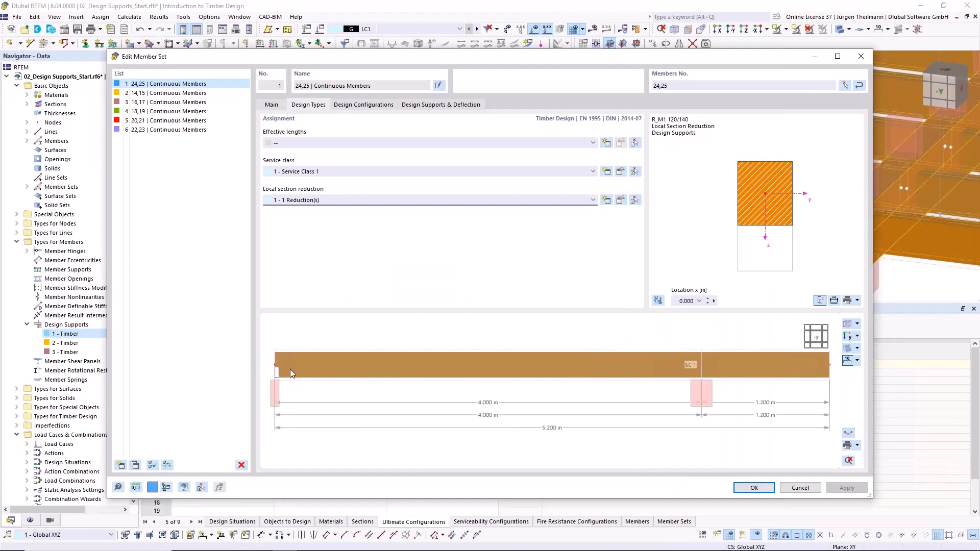
{"action": "left_click", "coordinate": [753, 488]}
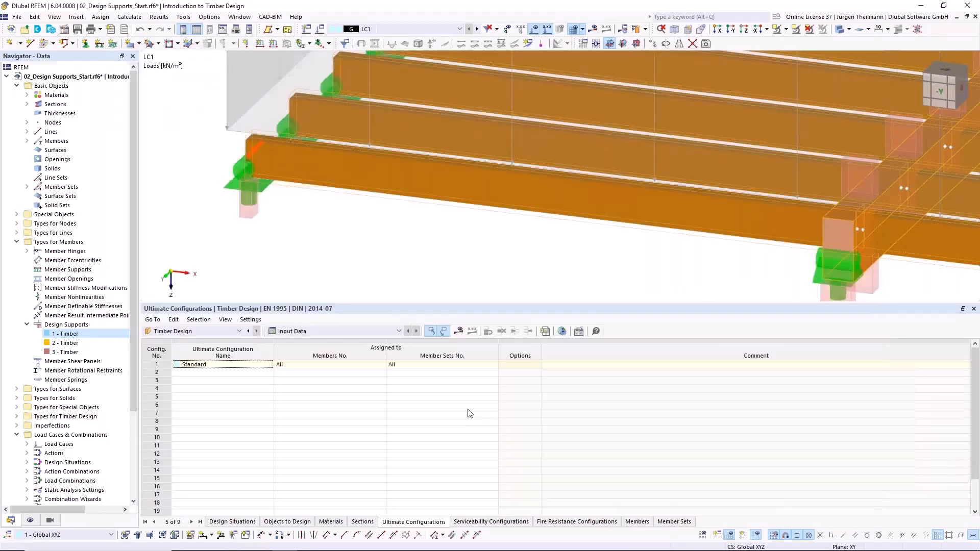
- Reduce the display size of the nodal support symbols to the minimum
{"action": "right_click", "coordinate": [231, 189]}
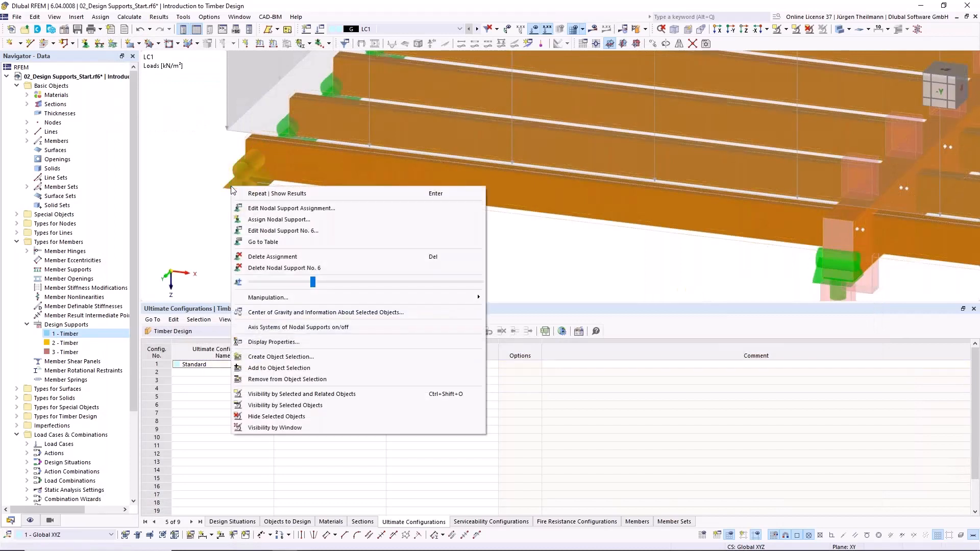
{"action": "left_click_drag", "start_coordinate": [310, 284], "coordinate": [250, 289]}
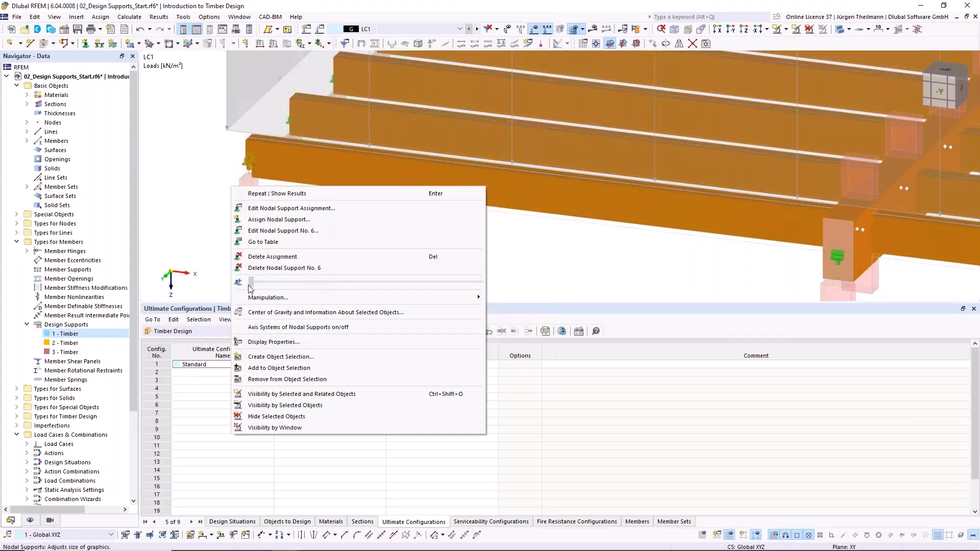
{"action": "left_click", "coordinate": [181, 192]}
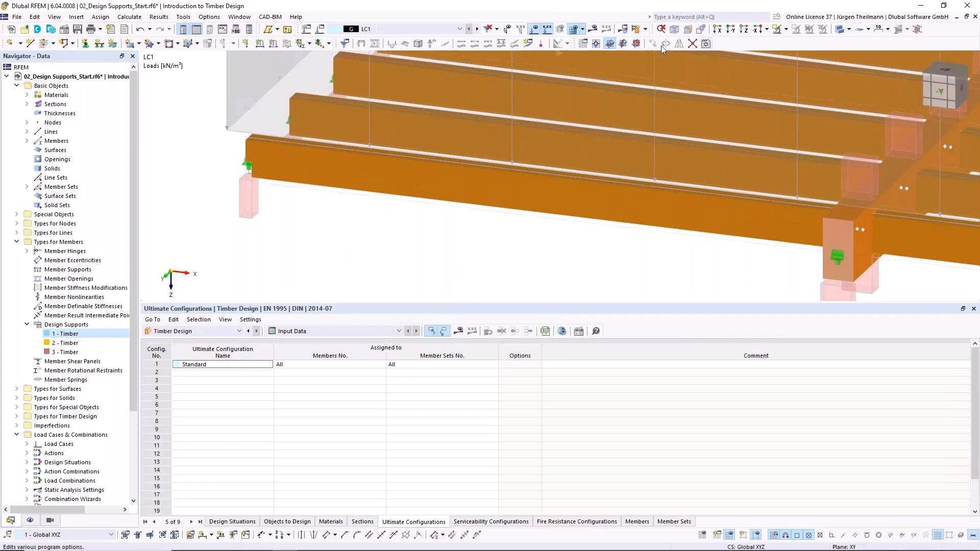
- Recalculate the timber design and review the details of member 24's notch at support shear check, SP3150
{"action": "left_click", "coordinate": [634, 30]}
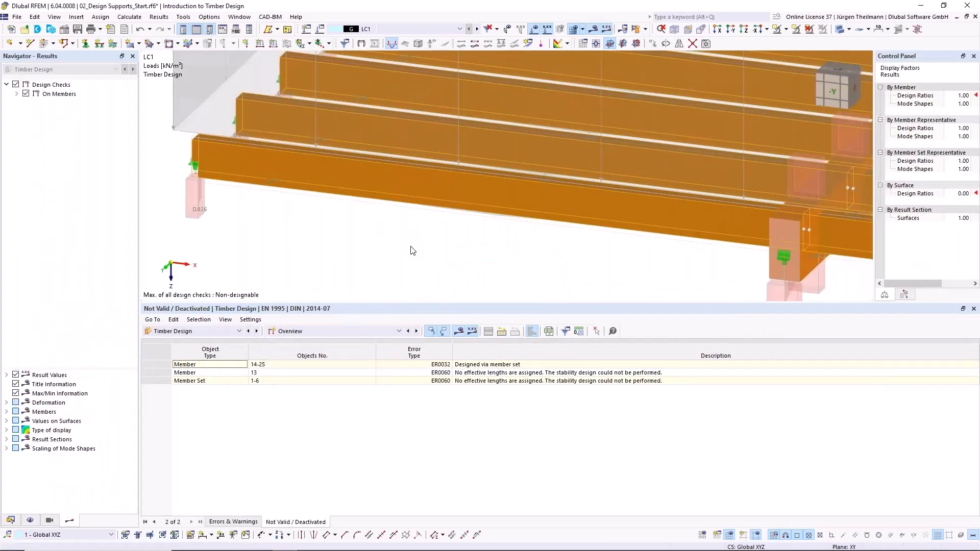
{"action": "left_click", "coordinate": [416, 332]}
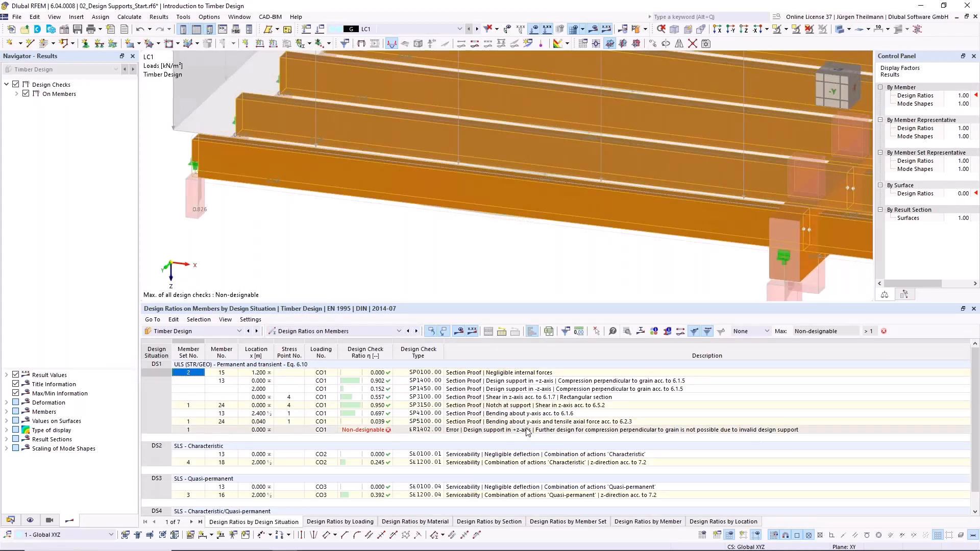
{"action": "left_click", "coordinate": [495, 406]}
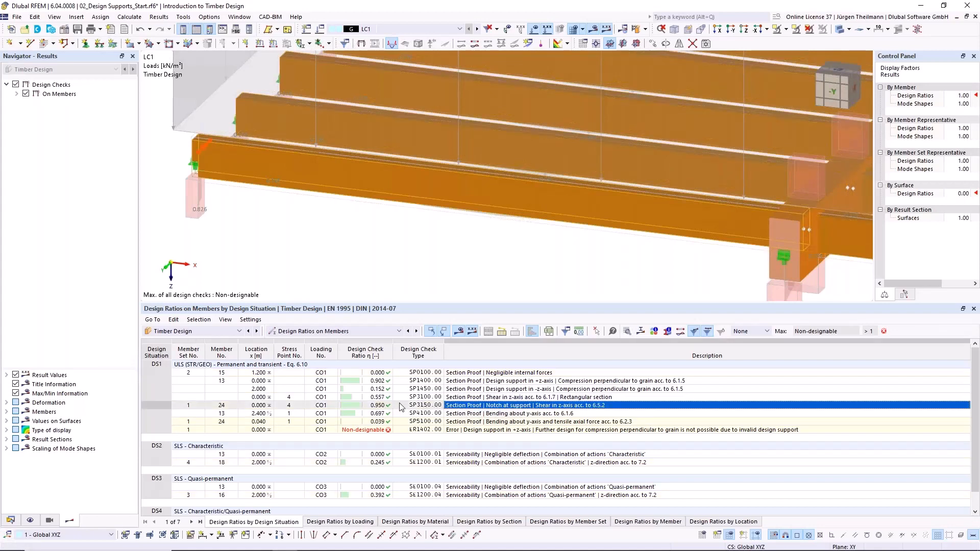
{"action": "double_click", "coordinate": [591, 407]}
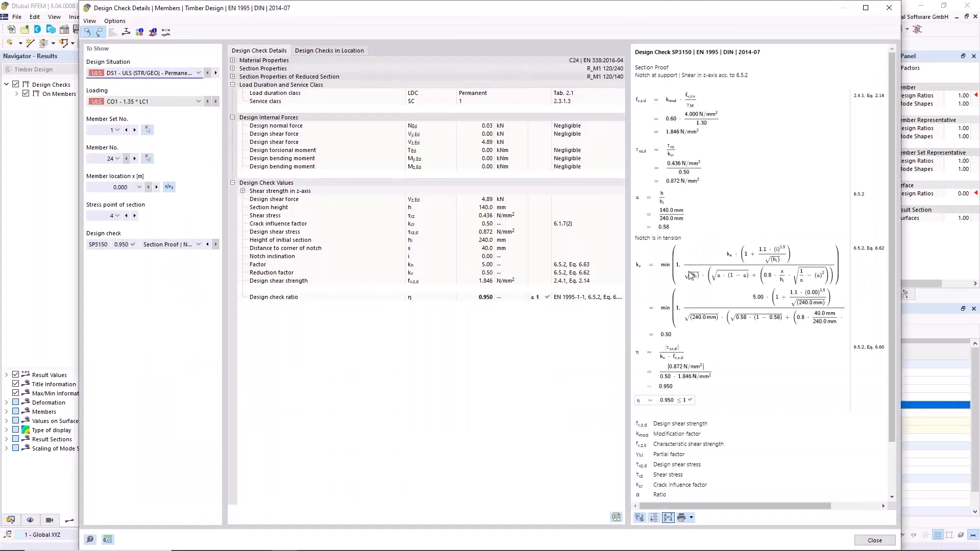
{"action": "scroll", "coordinate": [706, 231], "scroll_direction": "down", "scroll_amount": 1}
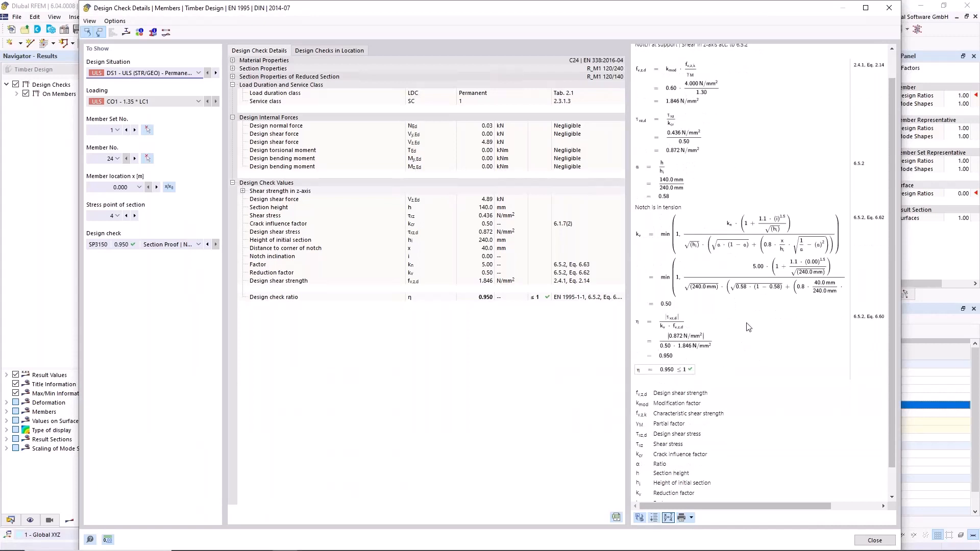
{"action": "left_click", "coordinate": [880, 543]}
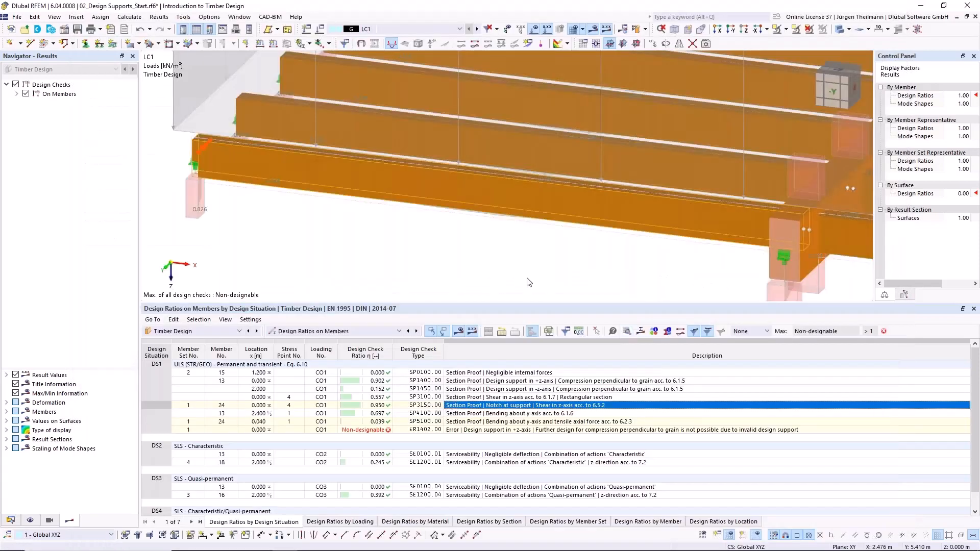
- Save the model, bring the whole beam structure into view, and reduce the height of the results table
{"action": "scroll", "coordinate": [447, 214], "scroll_direction": "down", "scroll_amount": 3}
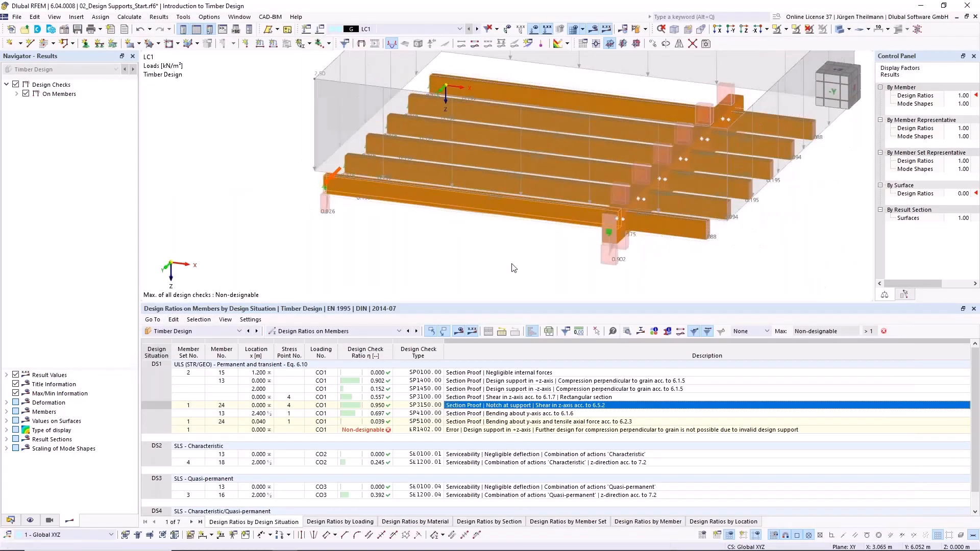
{"action": "left_click", "coordinate": [77, 29]}
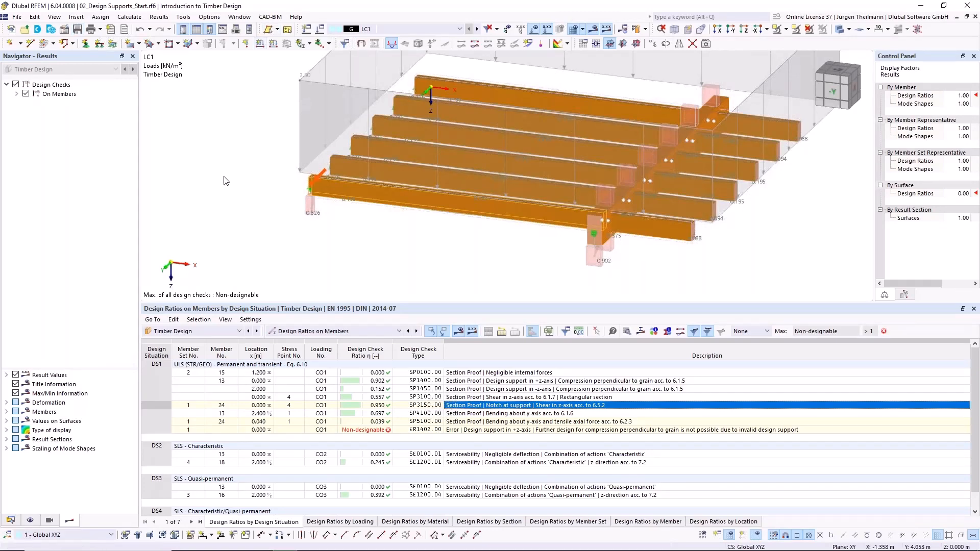
{"action": "scroll", "coordinate": [570, 192], "scroll_direction": "down", "scroll_amount": 2}
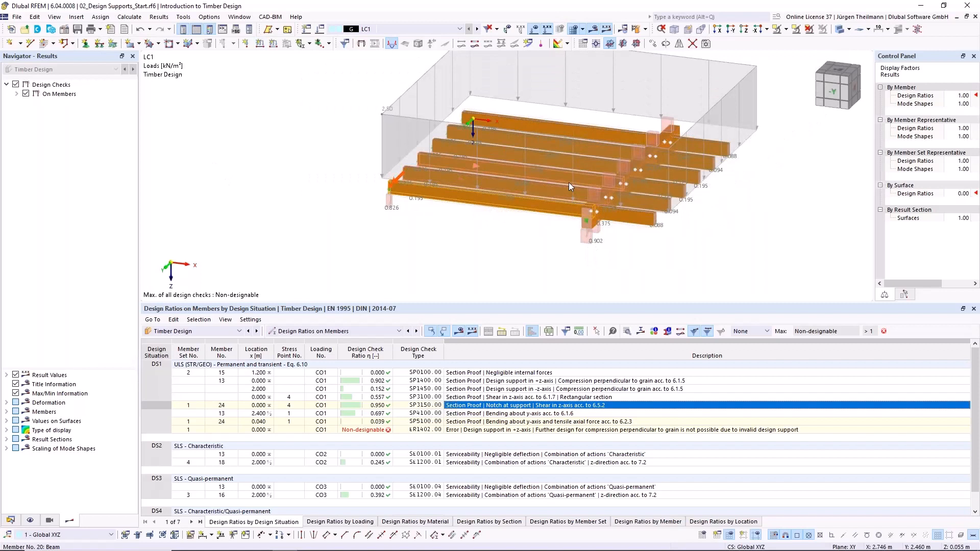
{"action": "middle_click_drag", "start_coordinate": [569, 182], "coordinate": [511, 212]}
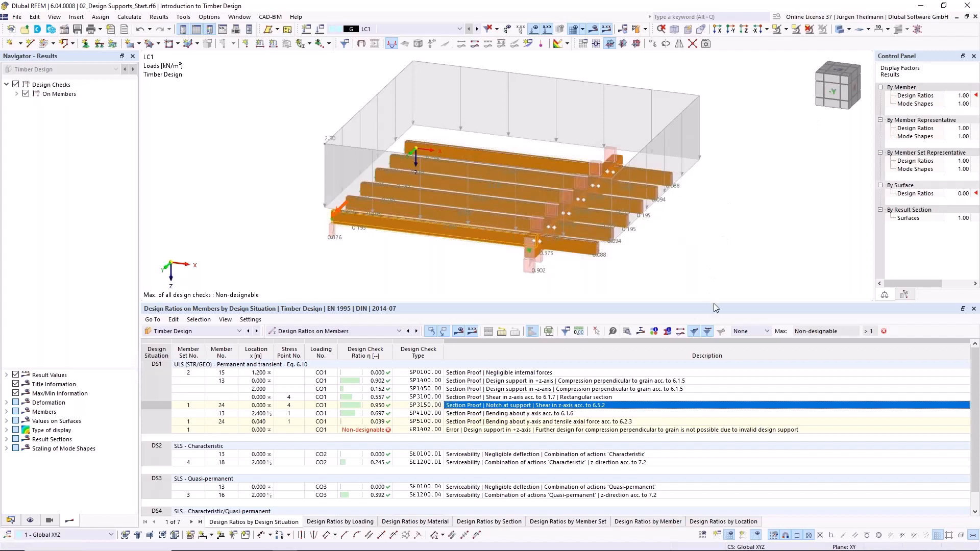
{"action": "left_click_drag", "start_coordinate": [714, 303], "coordinate": [714, 353]}
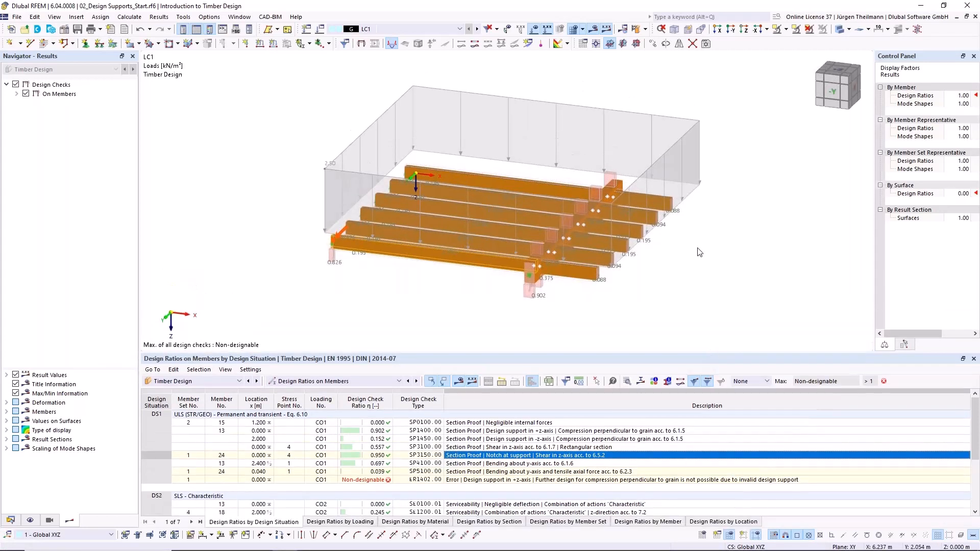
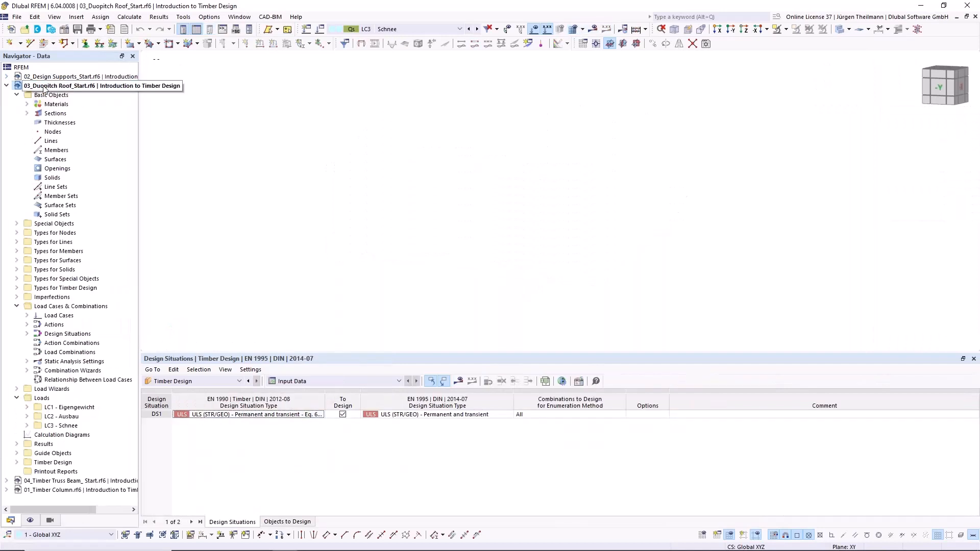
- List the duopitch roof model's materials and sections, show the grid, and set the work plane to XZ
{"action": "left_click", "coordinate": [27, 104]}
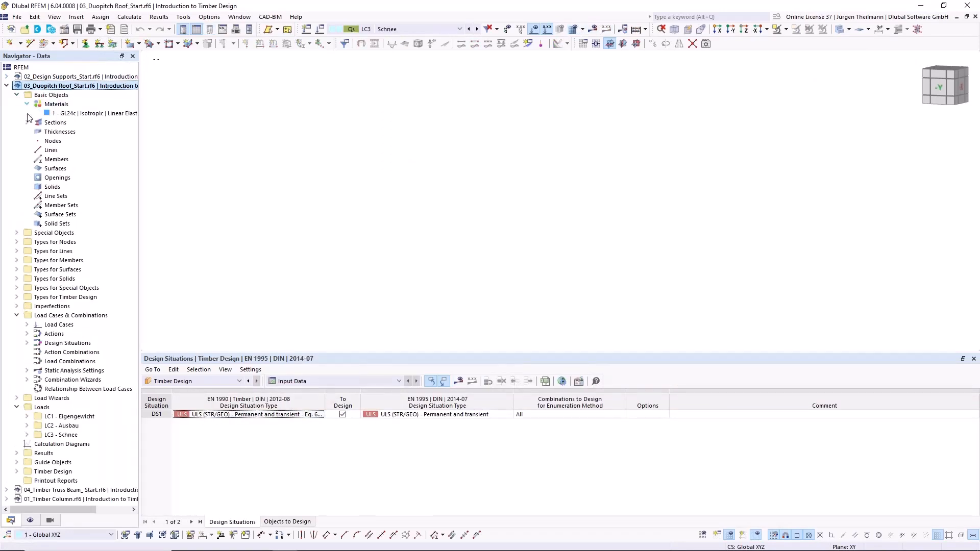
{"action": "left_click", "coordinate": [27, 122]}
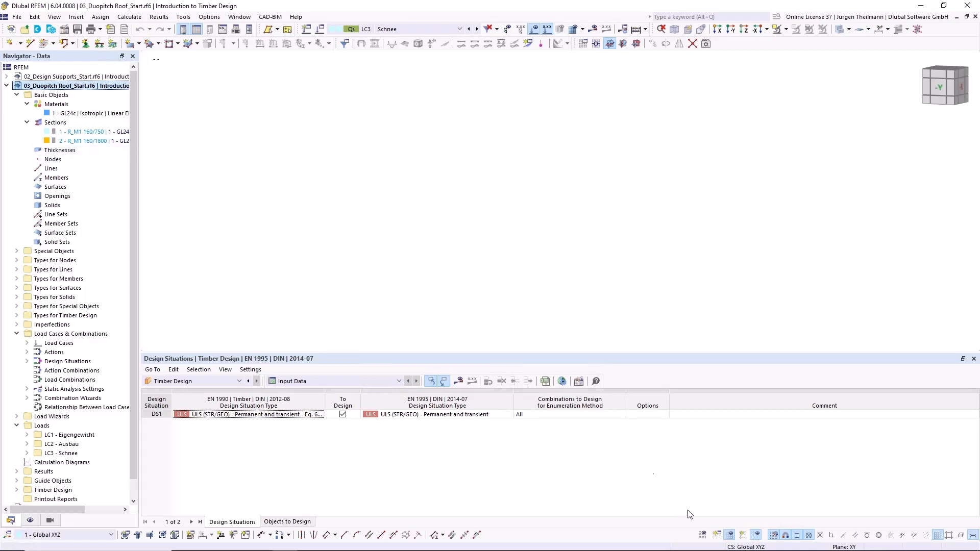
{"action": "left_click", "coordinate": [702, 535]}
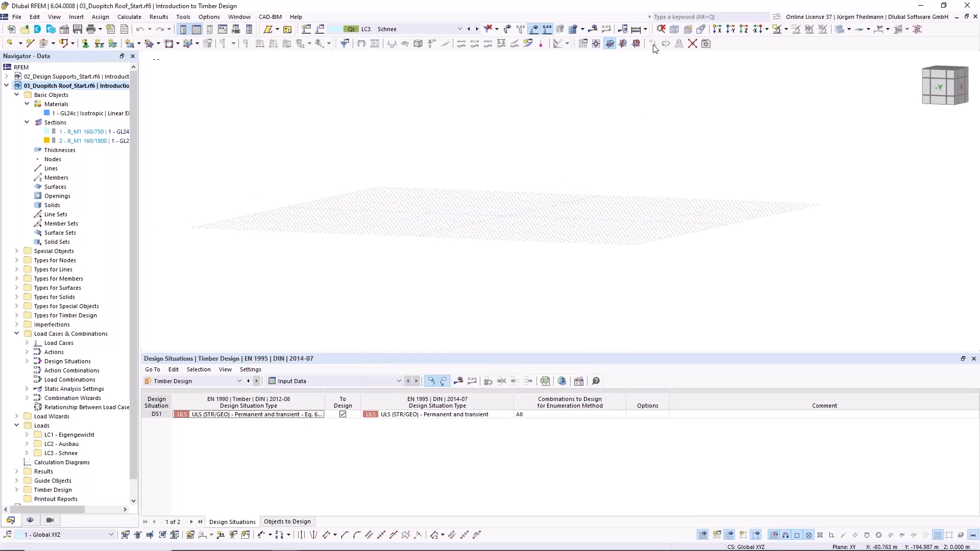
{"action": "left_click", "coordinate": [636, 44]}
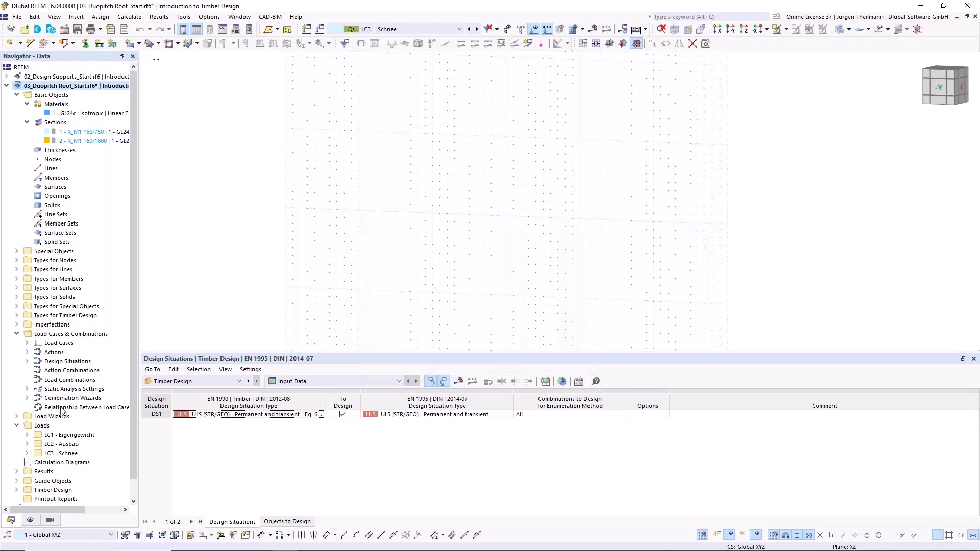
- Turn on the display of the axis system in the model view
{"action": "left_click", "coordinate": [30, 520]}
{"action": "scroll", "coordinate": [67, 363], "scroll_direction": "down", "scroll_amount": 10}
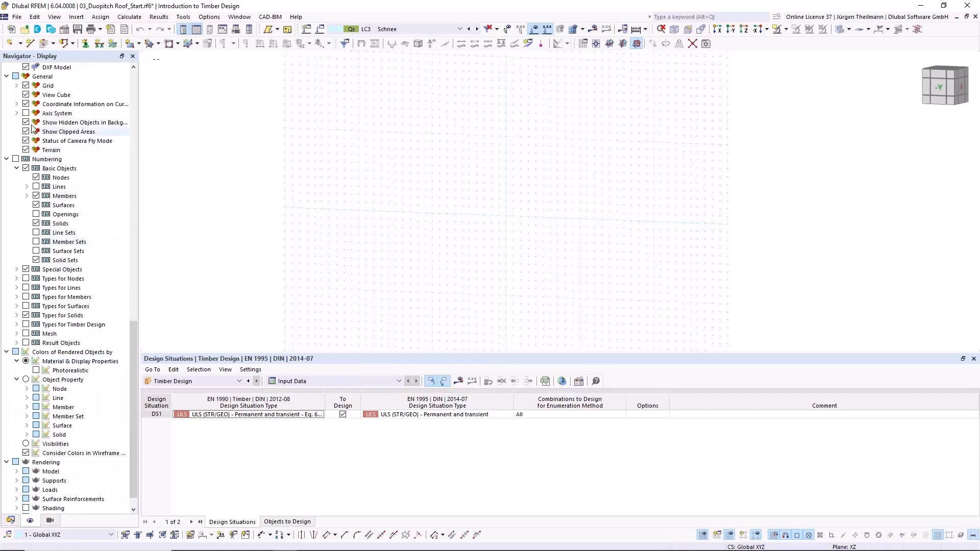
{"action": "left_click", "coordinate": [27, 114]}
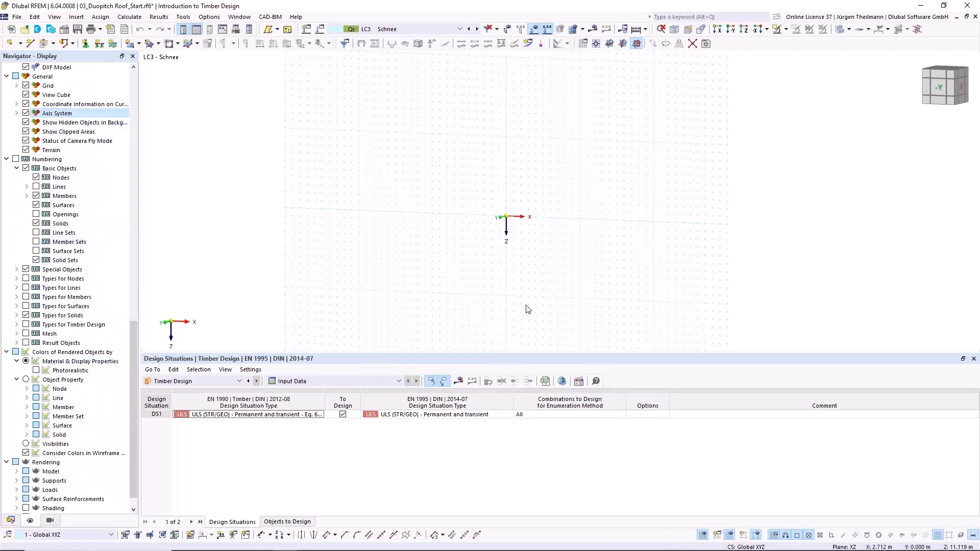
{"action": "scroll", "coordinate": [515, 214], "scroll_direction": "up", "scroll_amount": 1}
{"action": "middle_click_drag", "start_coordinate": [514, 234], "coordinate": [437, 245], "text": "ctrl"}
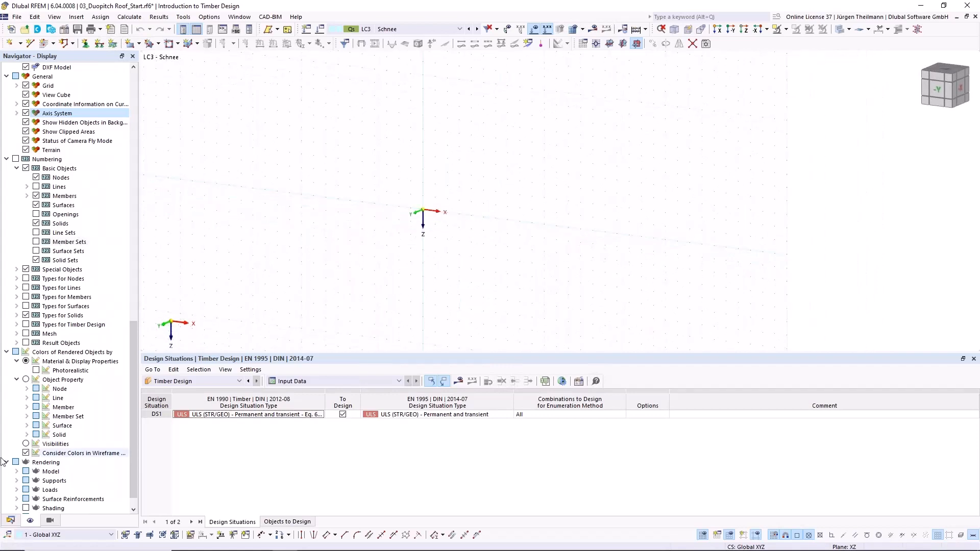
- Begin a new single simple member of type Beam and open its section settings
{"action": "left_click", "coordinate": [12, 521]}
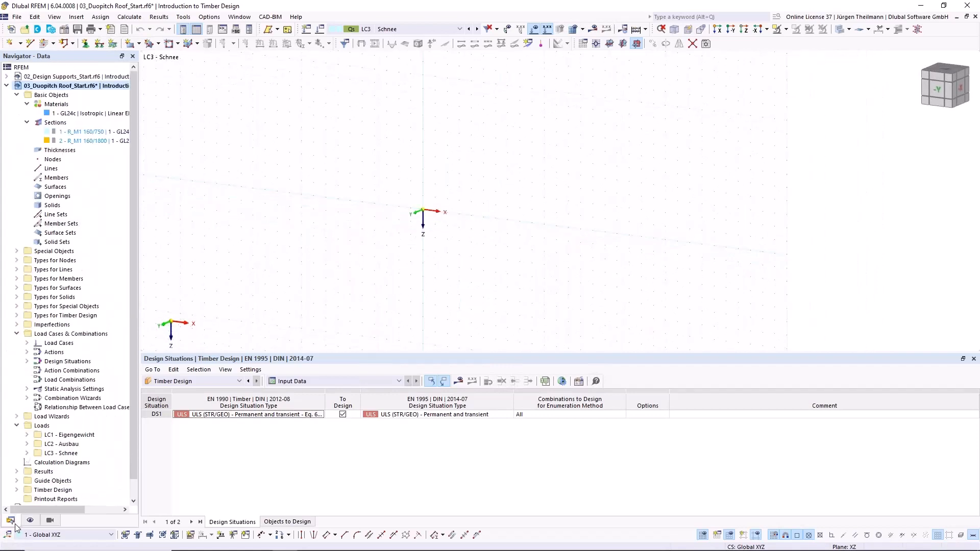
{"action": "left_click", "coordinate": [54, 44]}
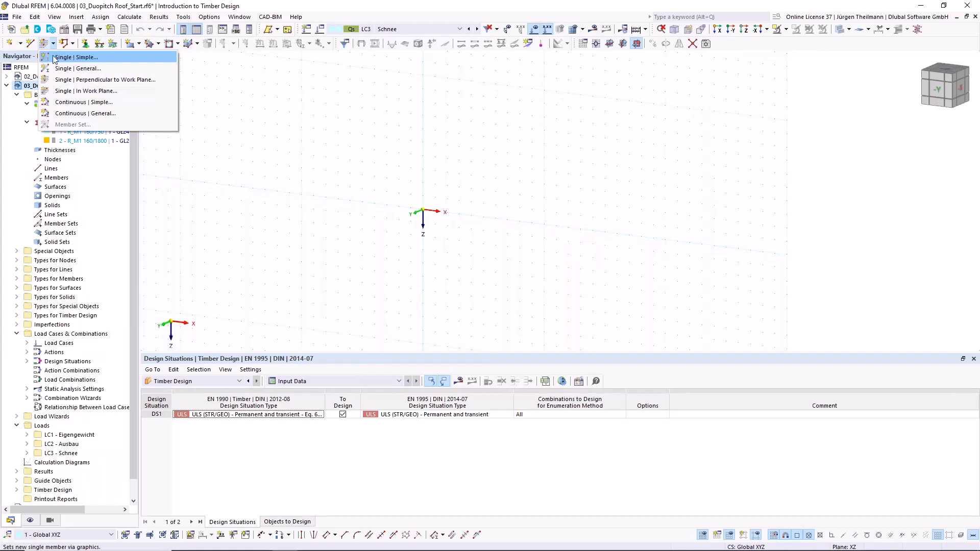
{"action": "left_click", "coordinate": [77, 60]}
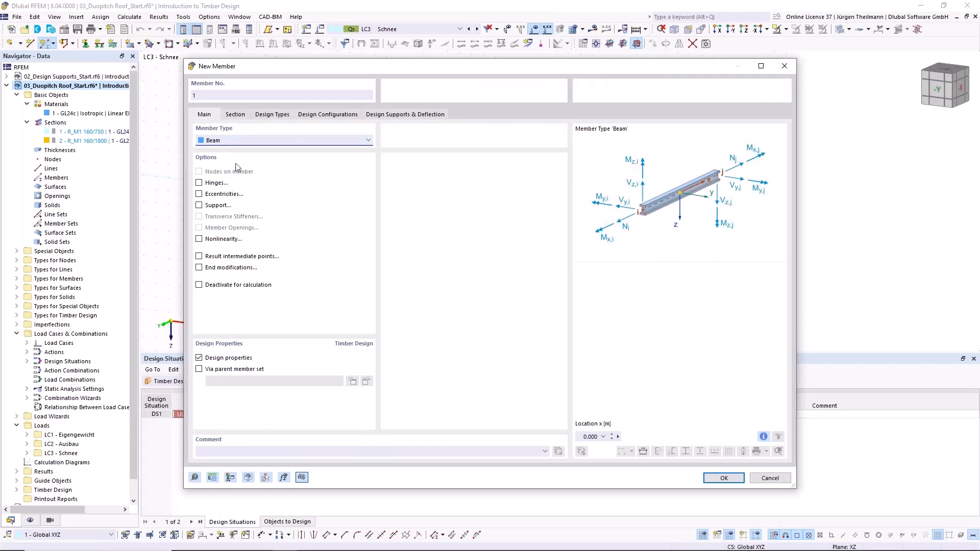
{"action": "left_click", "coordinate": [237, 115]}
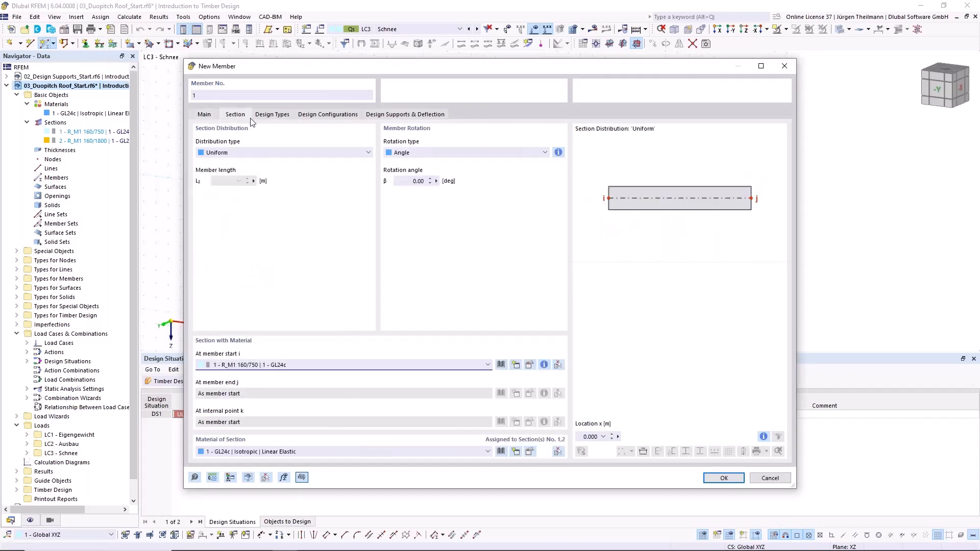
- Try the section distribution types Tapered at start of member and Linear for the new member
{"action": "left_click", "coordinate": [219, 153]}
{"action": "key", "text": "Escape"}
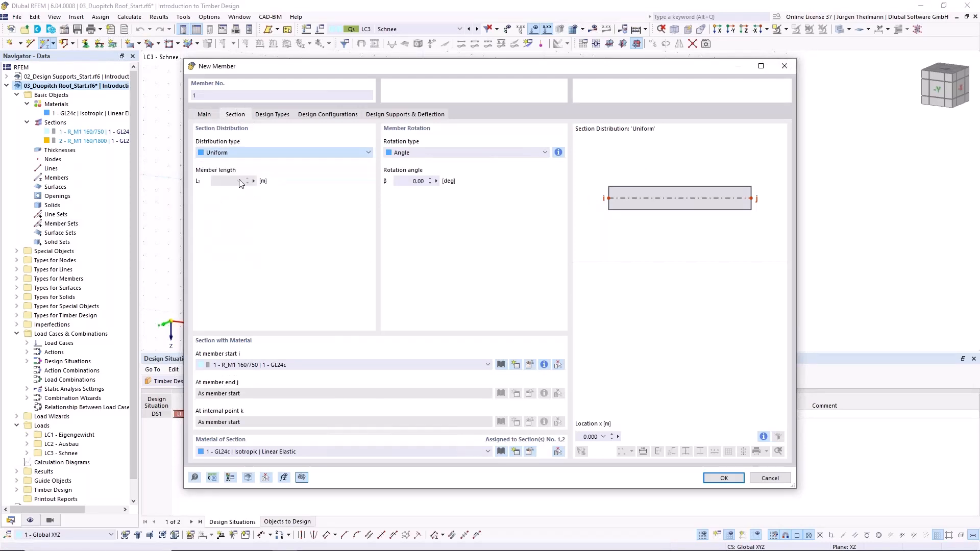
{"action": "left_click", "coordinate": [367, 153]}
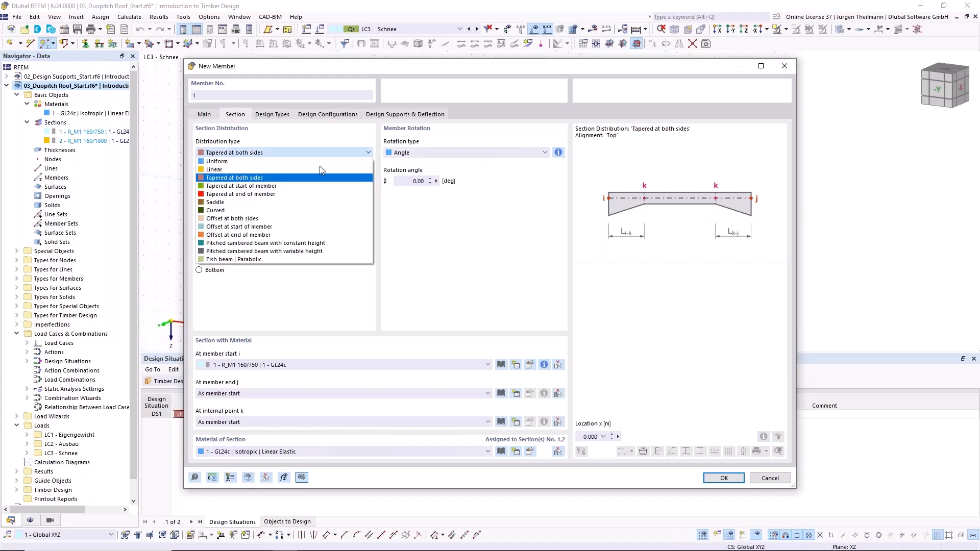
{"action": "left_click", "coordinate": [262, 186]}
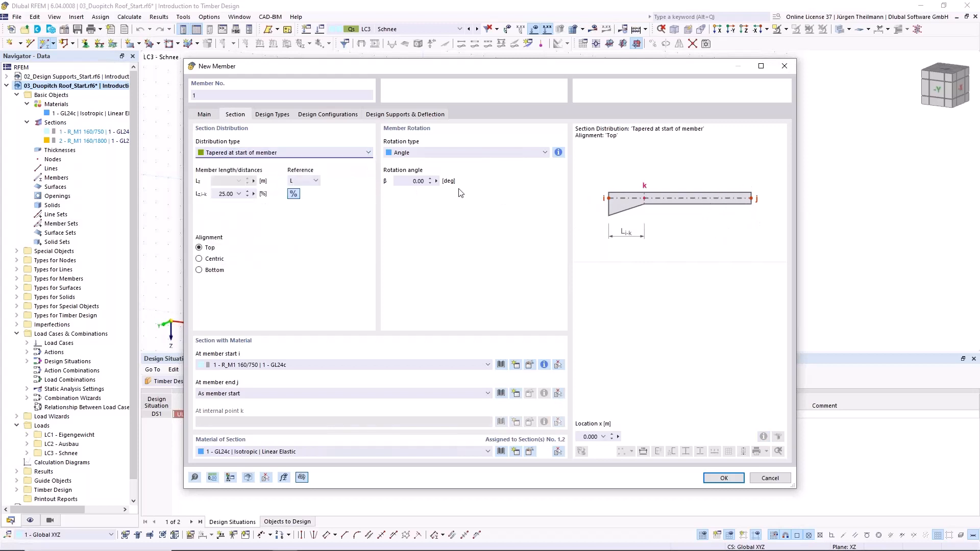
{"action": "left_click", "coordinate": [366, 156]}
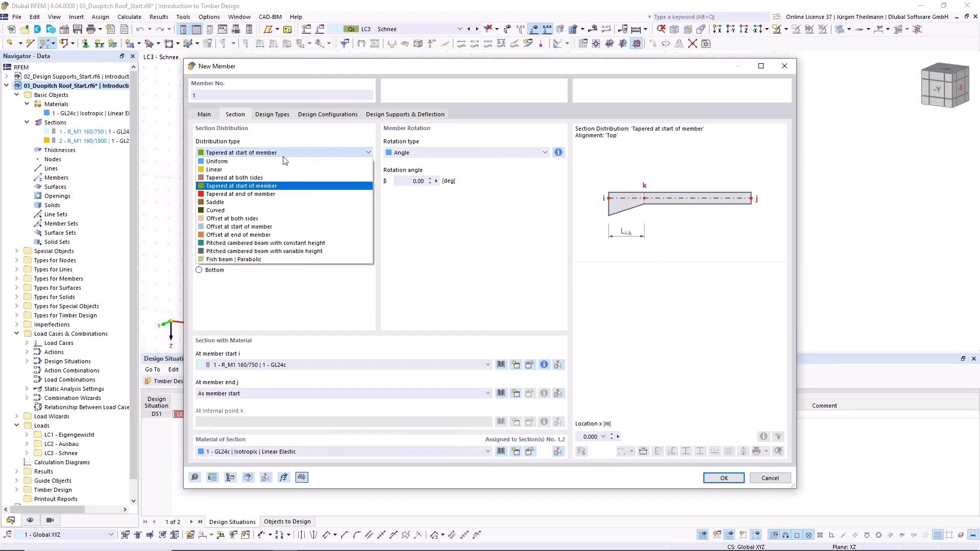
{"action": "left_click", "coordinate": [220, 170]}
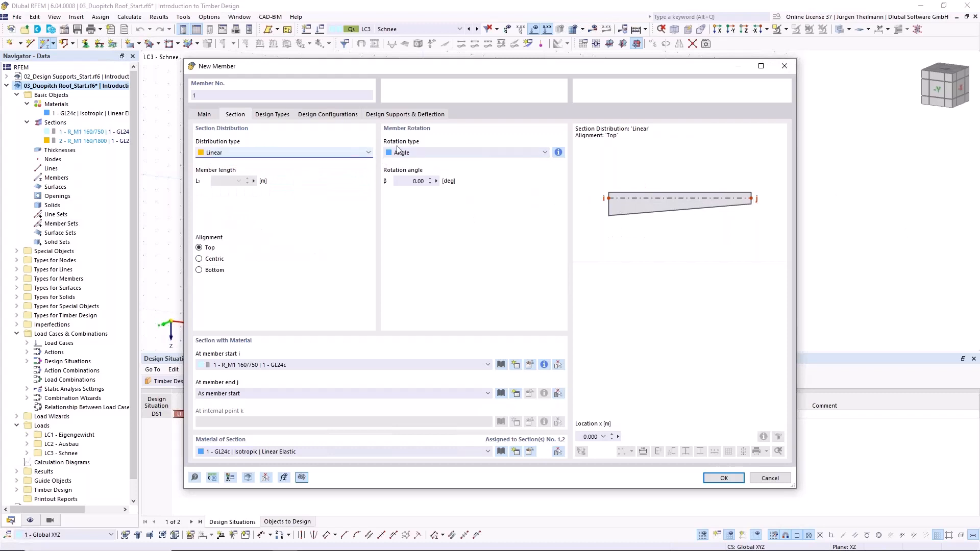
- Set the section distribution to Saddle with bottom alignment and the internal point k at 50 % of the member length
{"action": "left_click", "coordinate": [368, 156]}
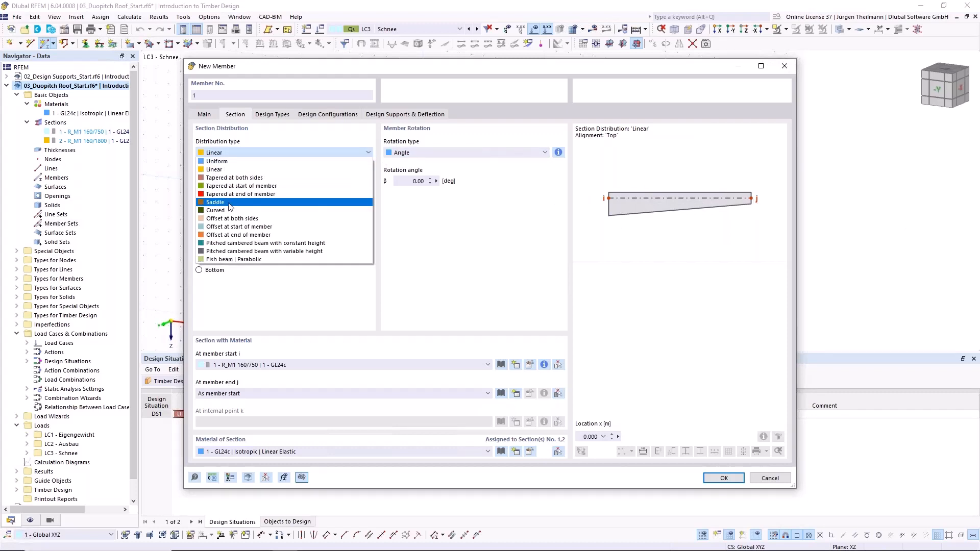
{"action": "left_click", "coordinate": [245, 195]}
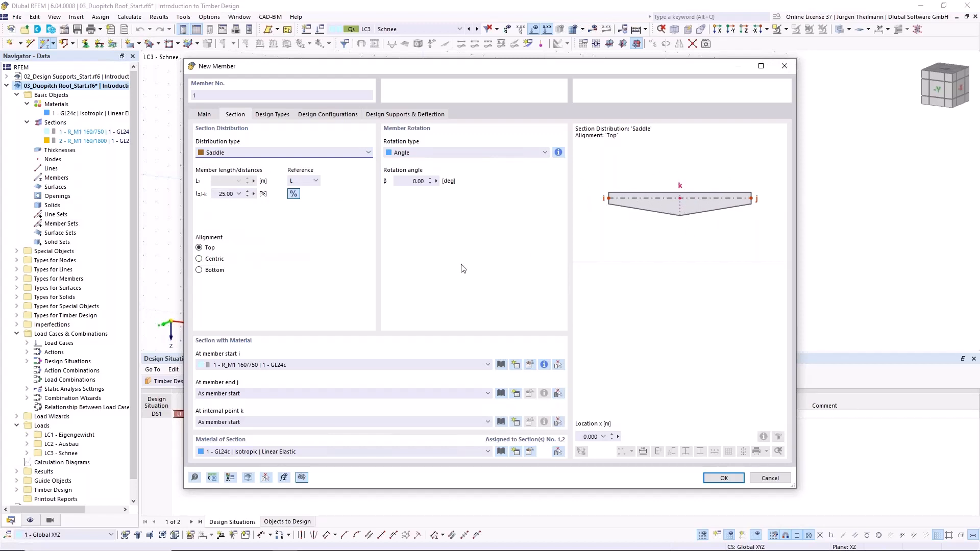
{"action": "left_click", "coordinate": [199, 259]}
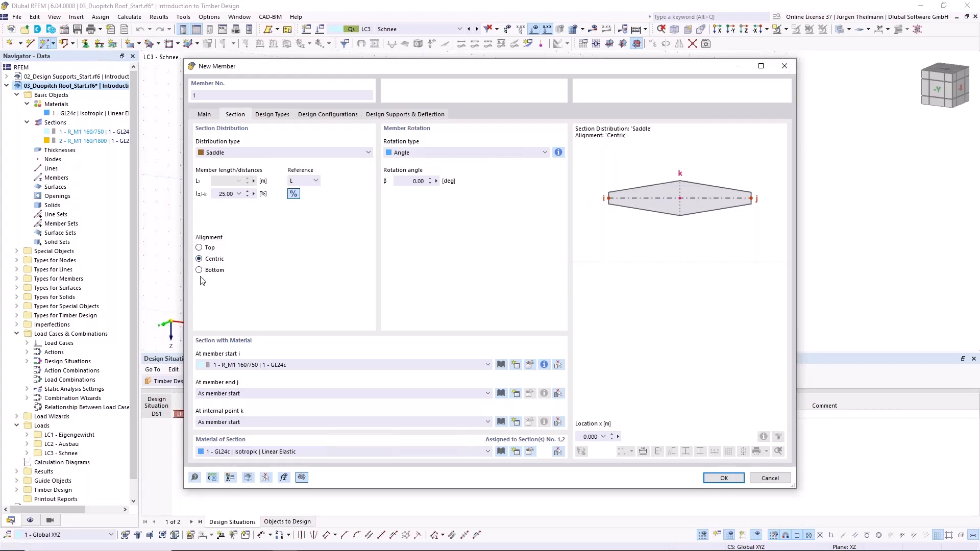
{"action": "left_click", "coordinate": [199, 270]}
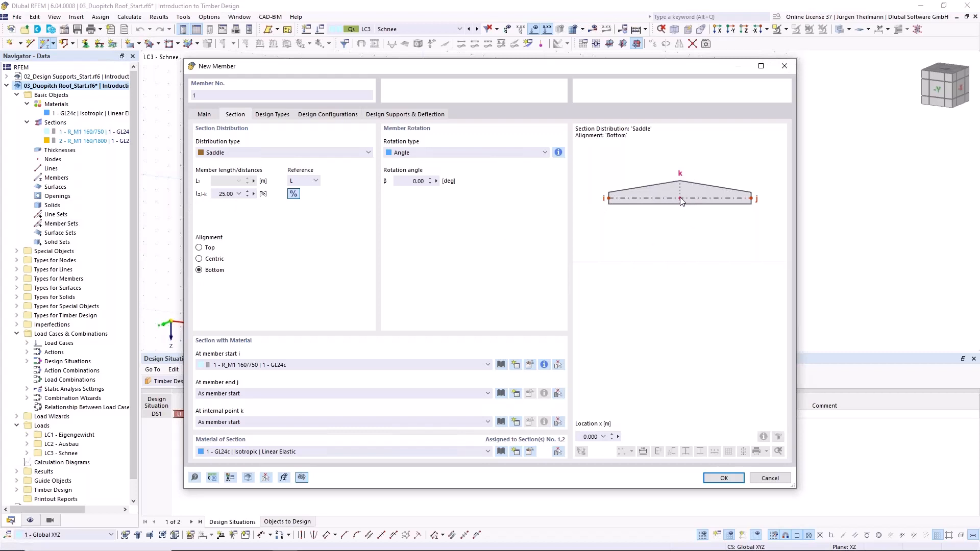
{"action": "left_click", "coordinate": [239, 194]}
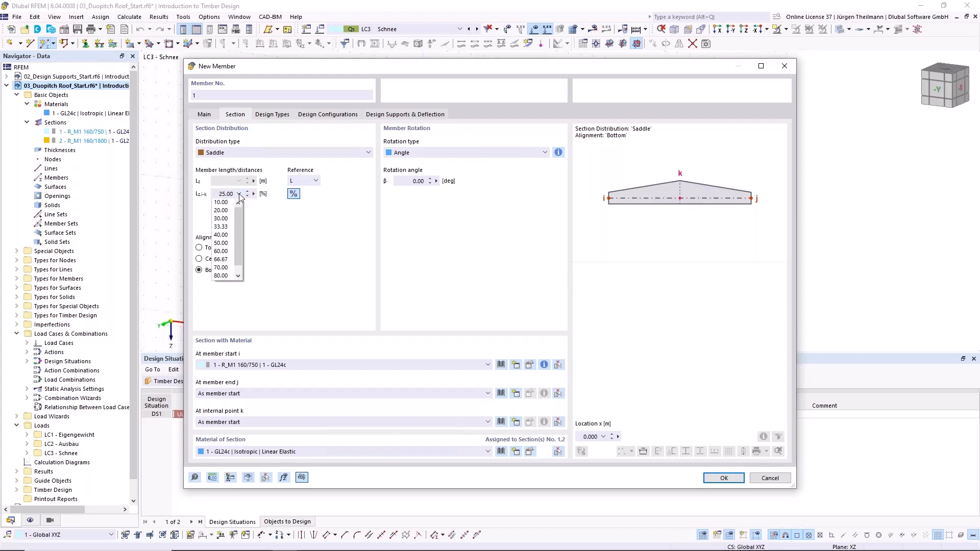
{"action": "left_click", "coordinate": [226, 244]}
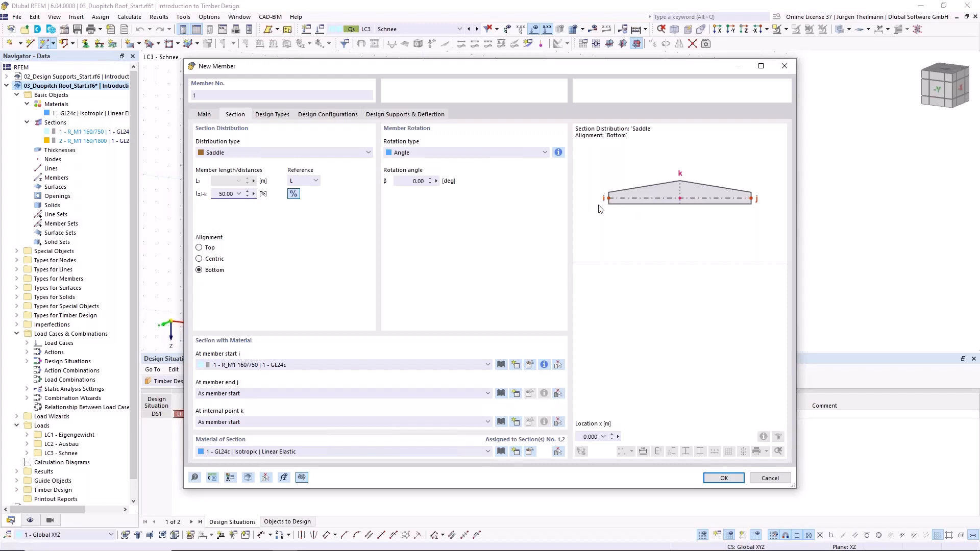
- Assign section R_M1 160/750 at the member start and R_M1 160/1800 at internal point k, and confirm the member definition
{"action": "left_click", "coordinate": [253, 365]}
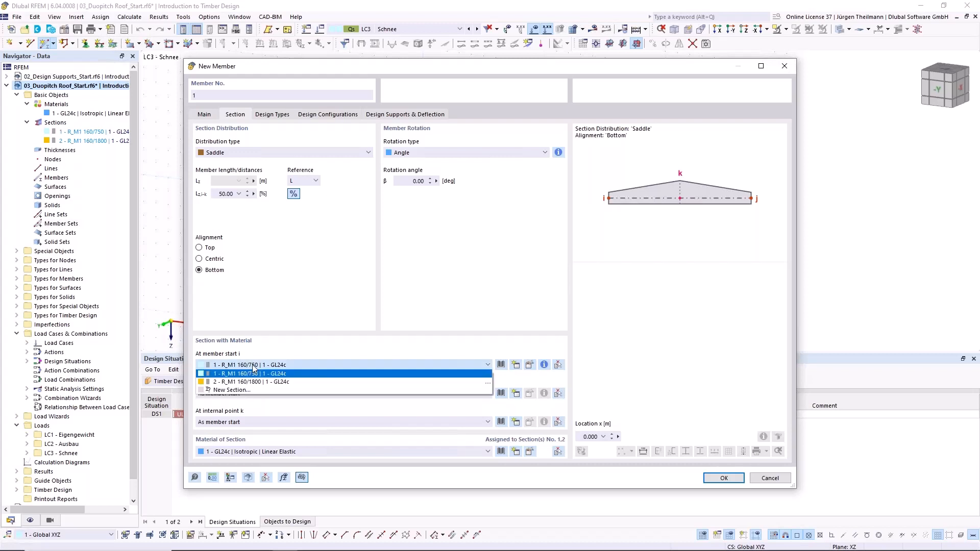
{"action": "left_click", "coordinate": [258, 373]}
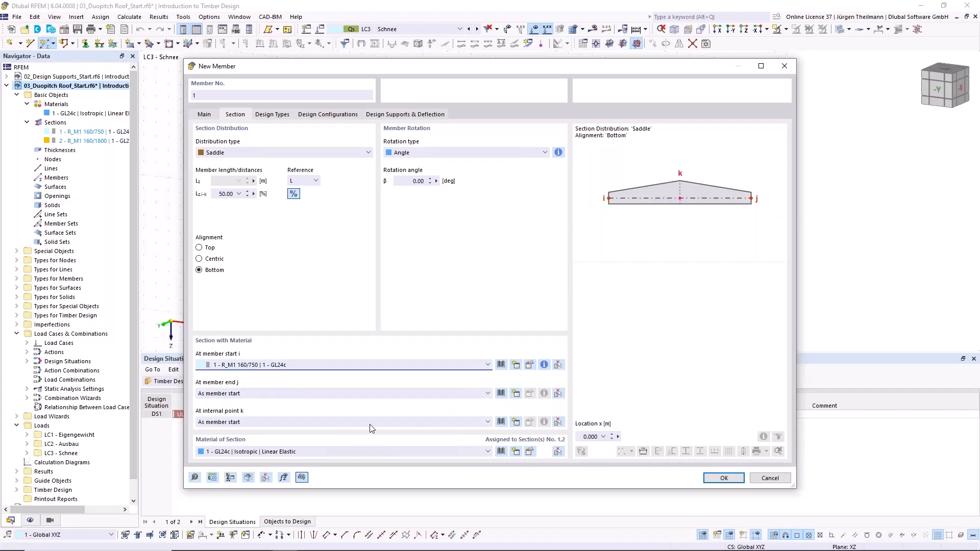
{"action": "left_click", "coordinate": [277, 421]}
{"action": "left_click", "coordinate": [229, 459]}
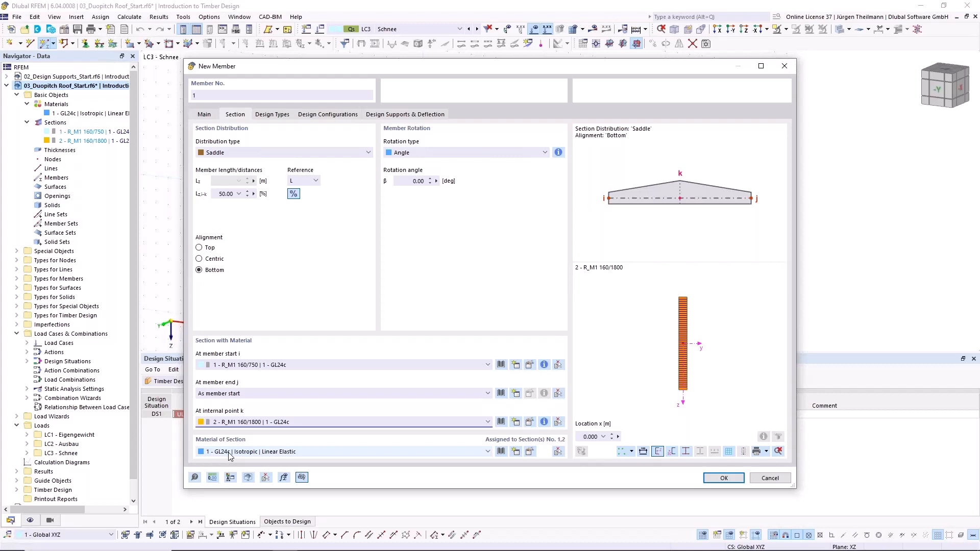
{"action": "left_click", "coordinate": [723, 478]}
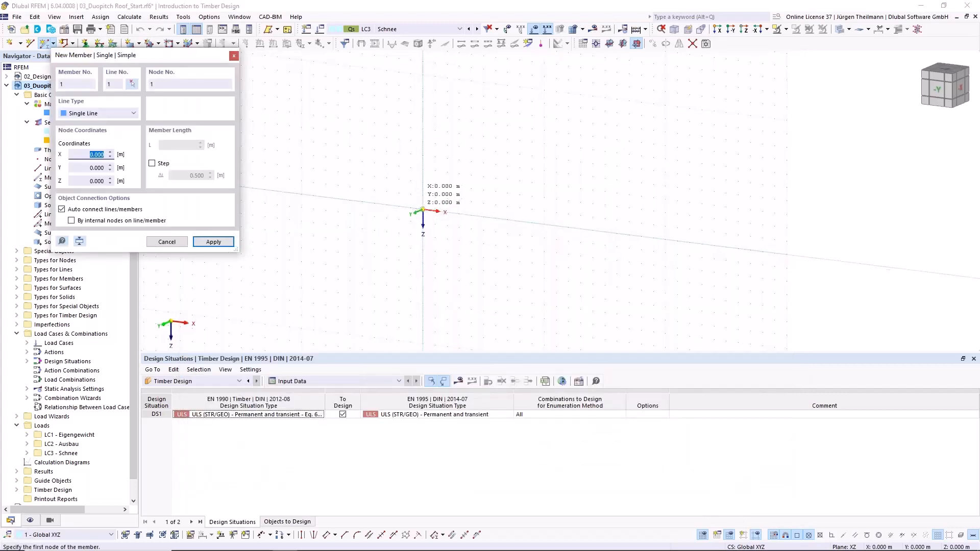
- Place the saddle member from the origin to X 24.000 m, Y 0.000 m, Z 0.000 m and end the member command
{"action": "left_click", "coordinate": [422, 209]}
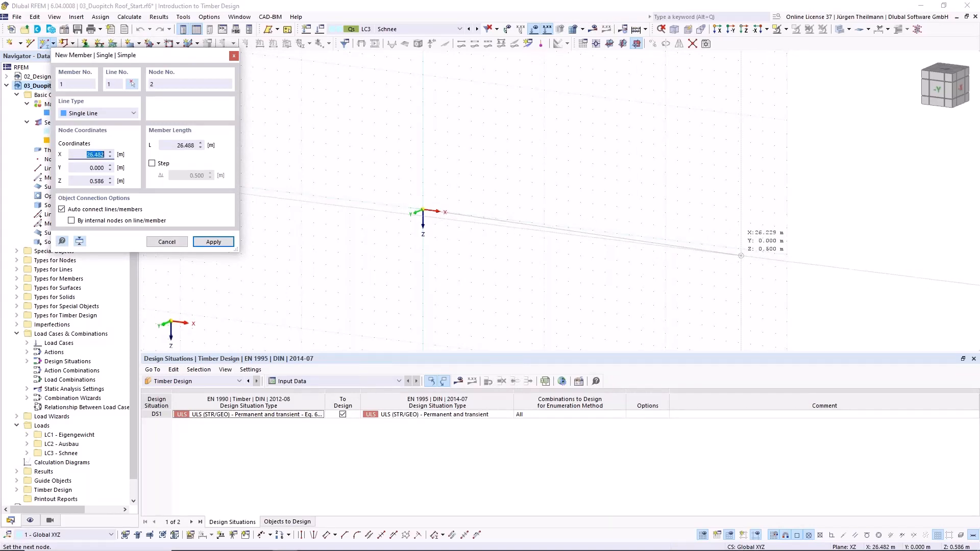
{"action": "left_click", "coordinate": [714, 246]}
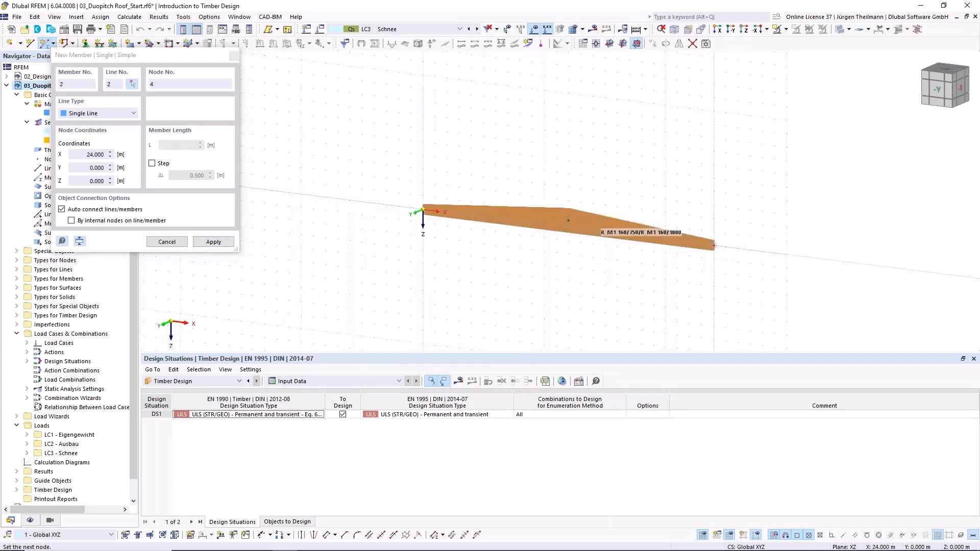
{"action": "scroll", "coordinate": [657, 250], "scroll_direction": "up", "scroll_amount": 2}
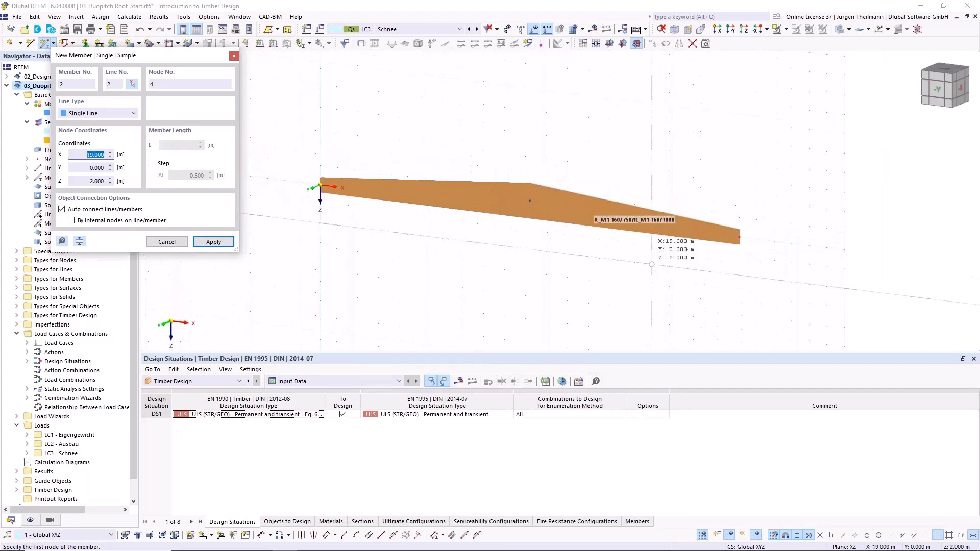
{"action": "key", "text": "Escape"}
{"action": "scroll", "coordinate": [520, 286], "scroll_direction": "up", "scroll_amount": 1}
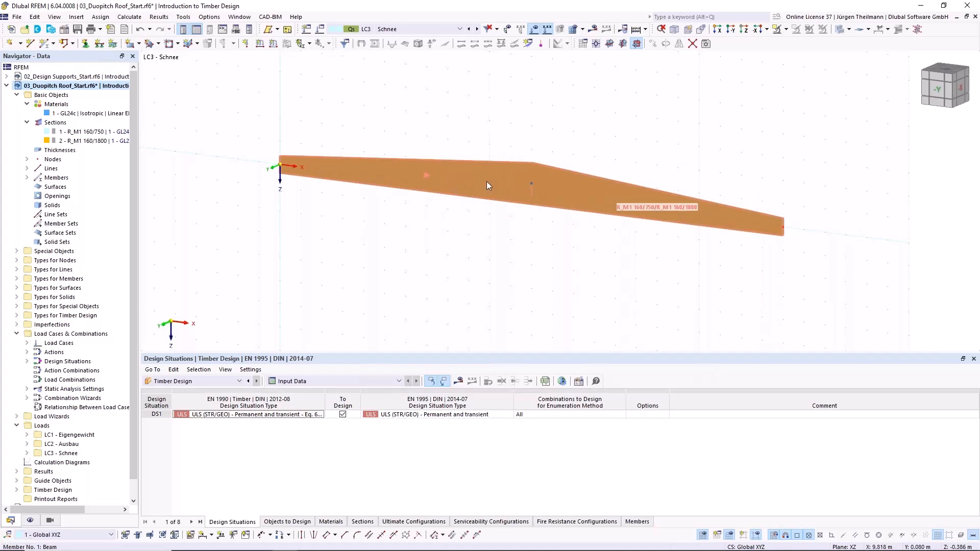
- Create 5 intermediate 'On Member' nodes on the saddle beam without dividing the member
{"action": "mouse_move", "coordinate": [487, 185]}
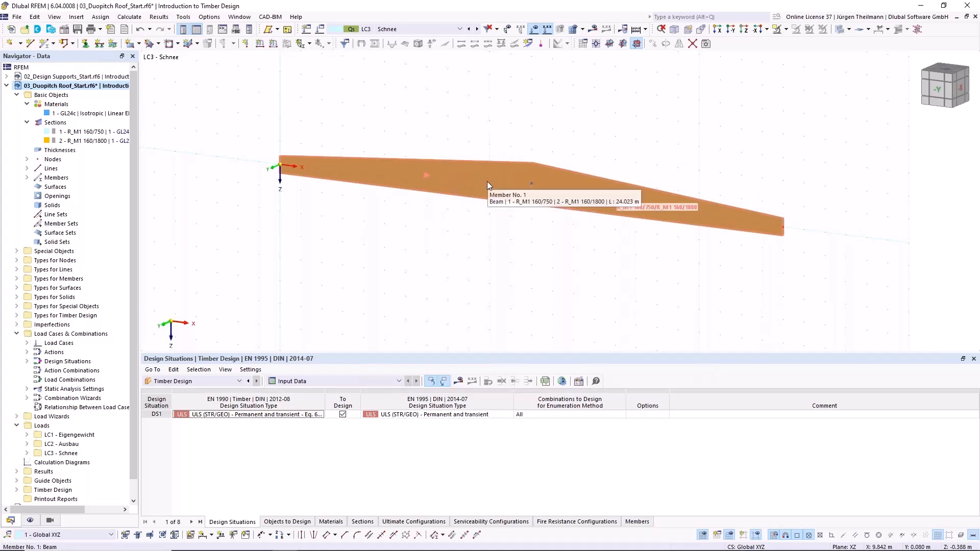
{"action": "right_click", "coordinate": [488, 185]}
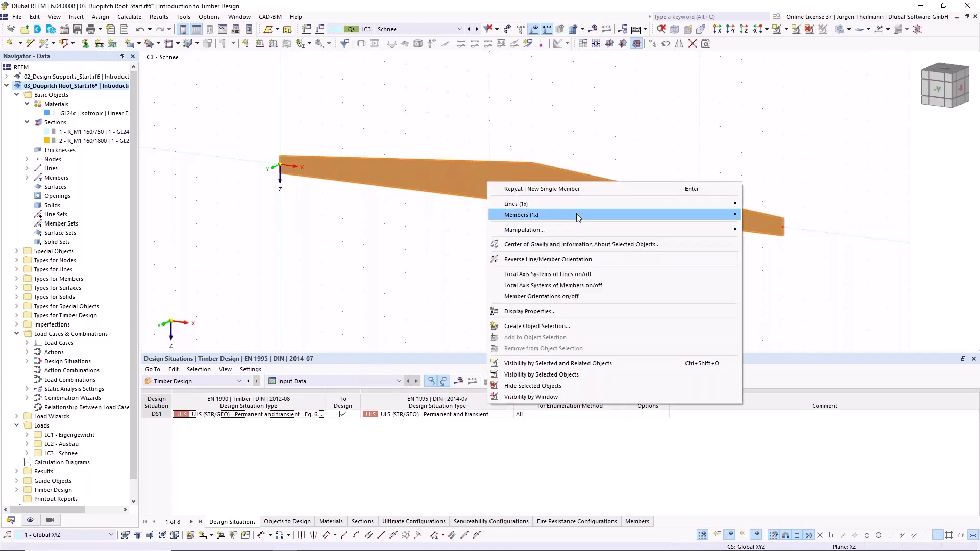
{"action": "mouse_move", "coordinate": [577, 213]}
{"action": "mouse_move", "coordinate": [835, 301]}
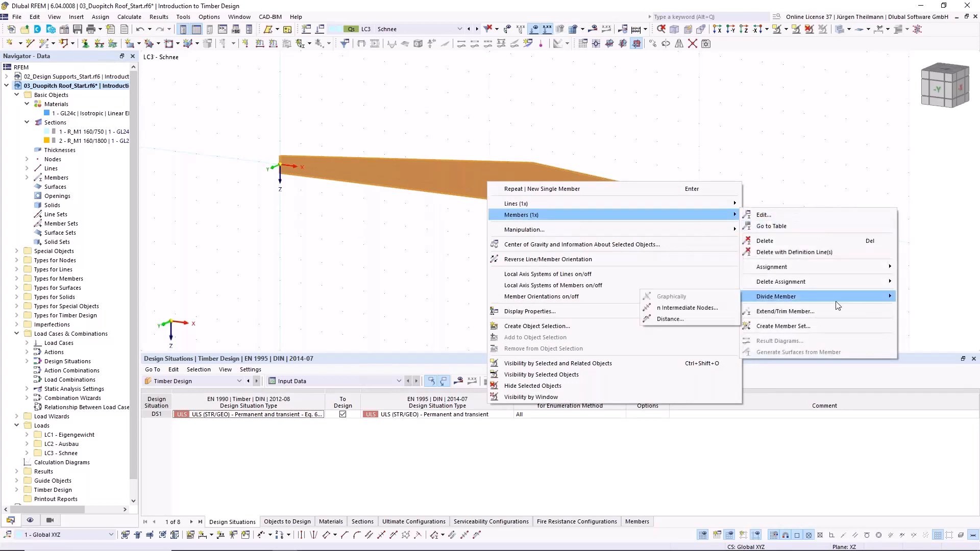
{"action": "left_click", "coordinate": [679, 308]}
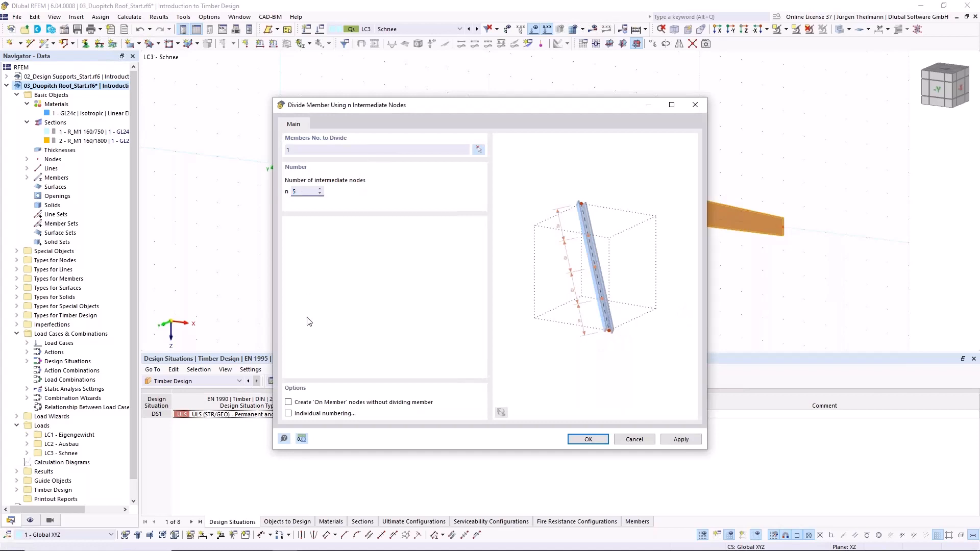
{"action": "left_click", "coordinate": [288, 402]}
{"action": "left_click", "coordinate": [588, 440]}
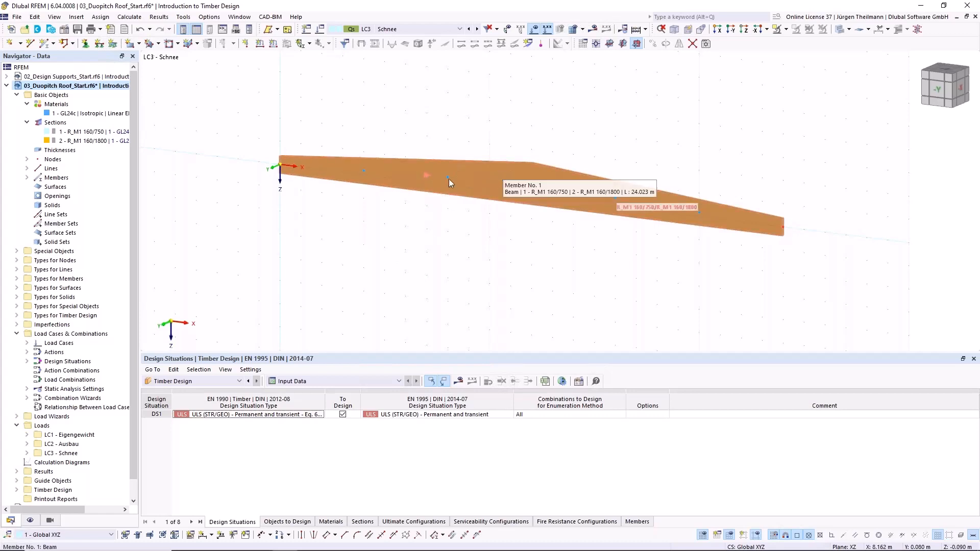
- Open the saddle beam for editing and create a new effective lengths definition in its timber design types
{"action": "double_click", "coordinate": [498, 170]}
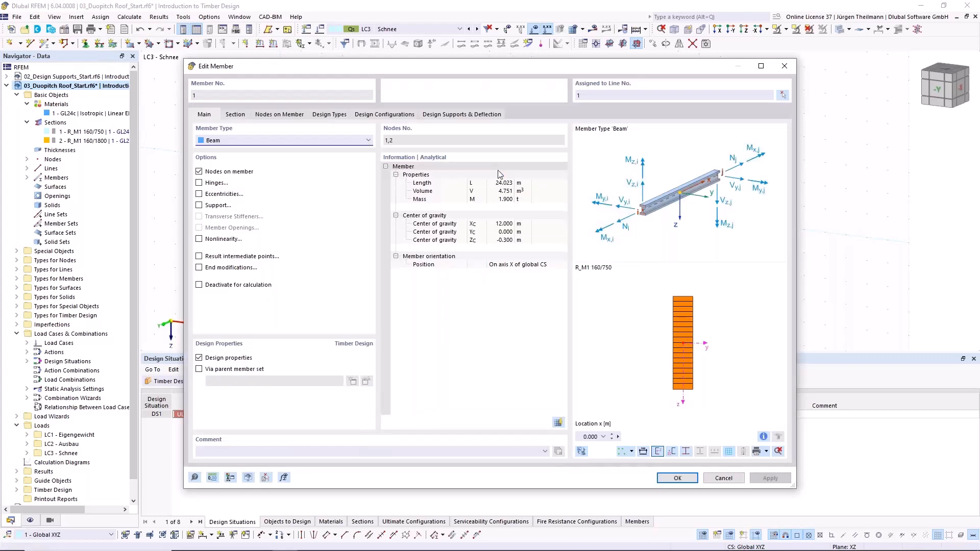
{"action": "left_click", "coordinate": [335, 115]}
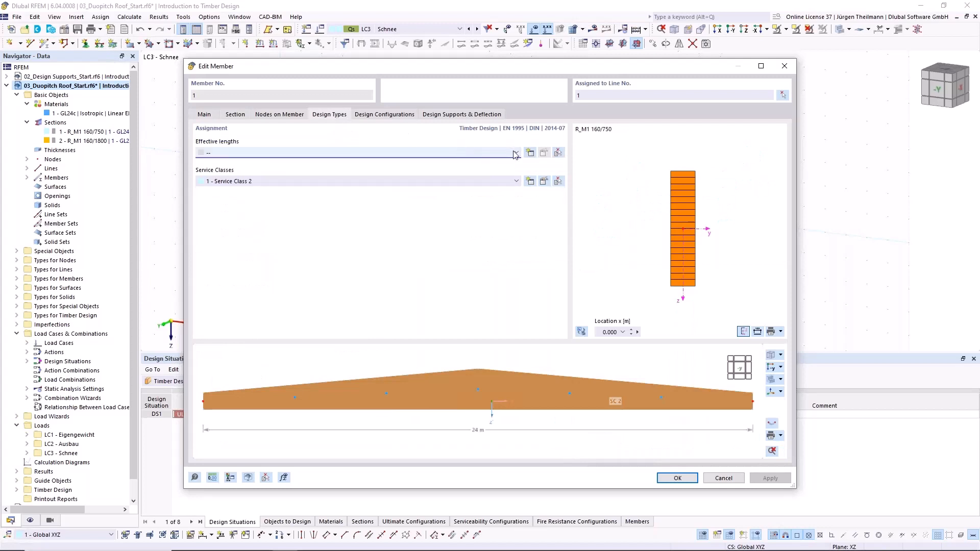
{"action": "left_click", "coordinate": [530, 154]}
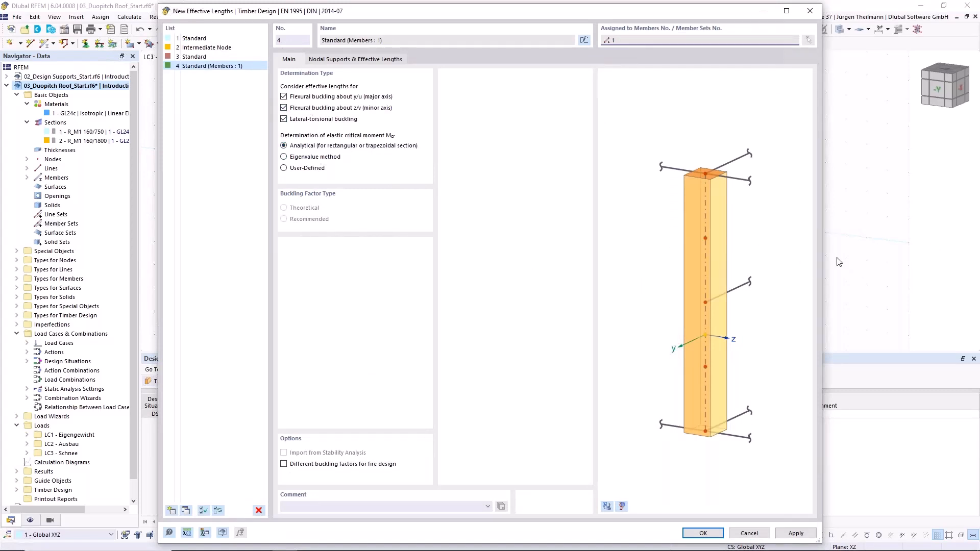
- Try the User-Defined determination of the elastic critical moment, view its input field, and return to the Analytical method
{"action": "left_click", "coordinate": [285, 119]}
{"action": "left_click", "coordinate": [283, 168]}
{"action": "left_click", "coordinate": [369, 62]}
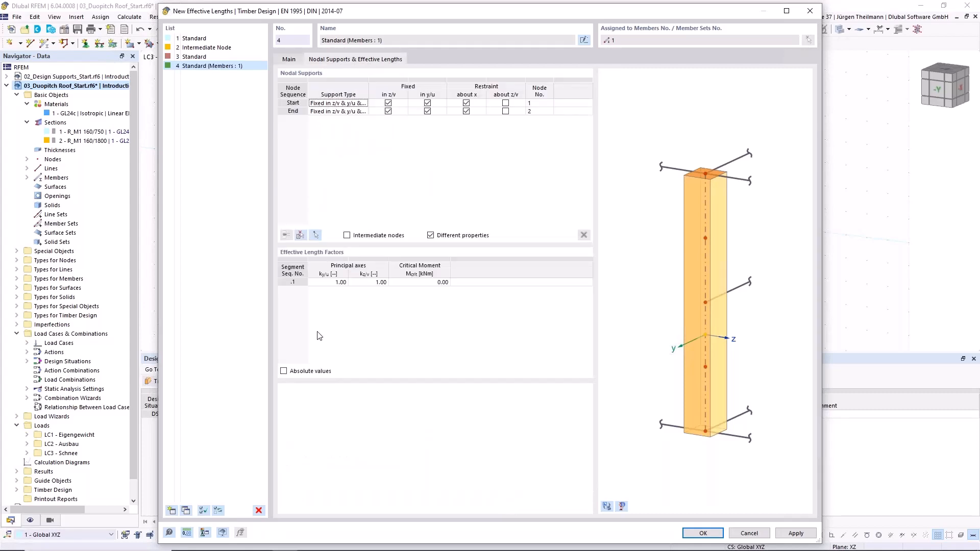
{"action": "double_click", "coordinate": [433, 282]}
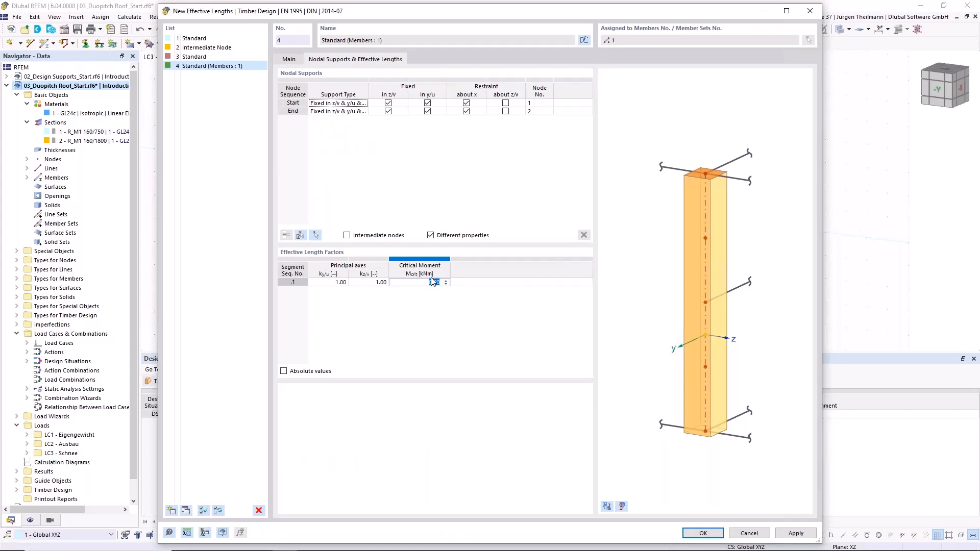
{"action": "left_click", "coordinate": [290, 60]}
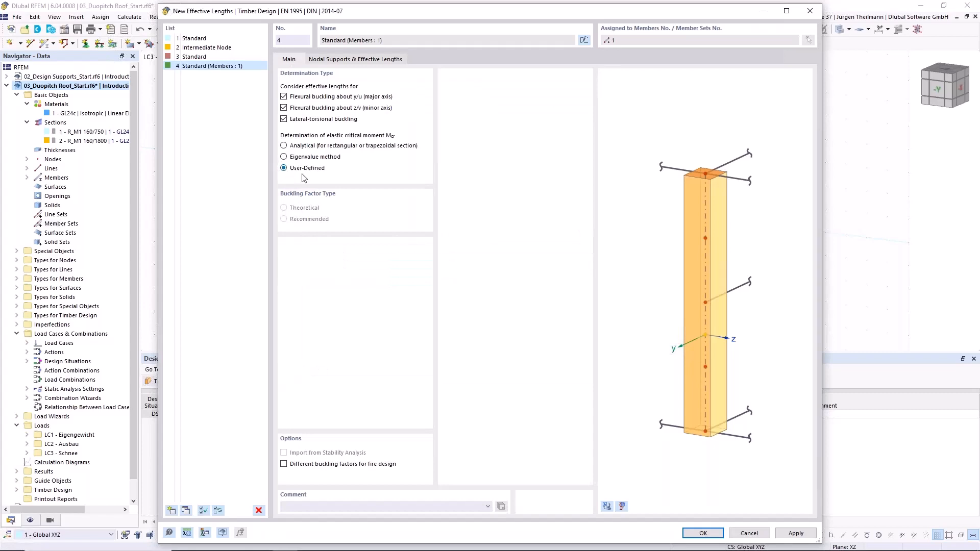
{"action": "left_click", "coordinate": [371, 61]}
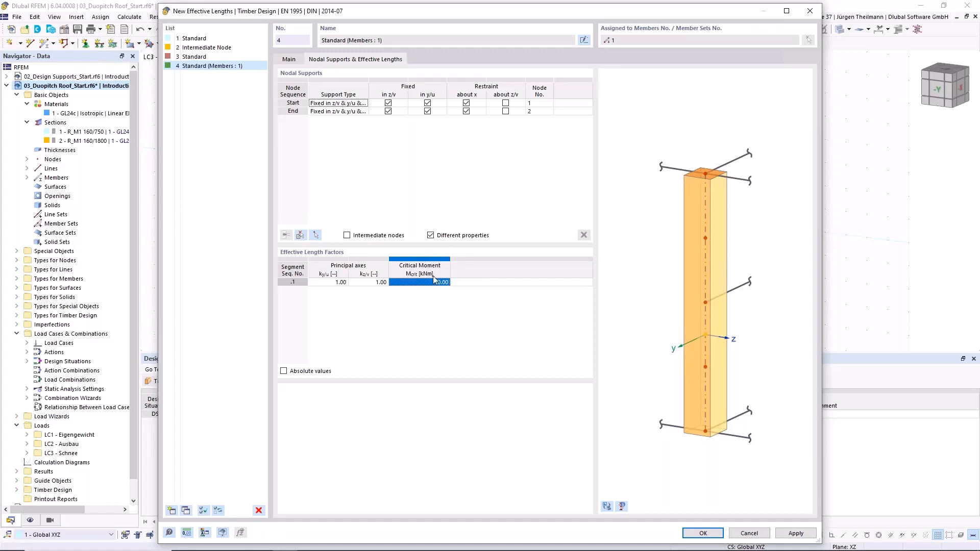
{"action": "left_click", "coordinate": [289, 59]}
{"action": "left_click", "coordinate": [284, 146]}
- Show the whole beam in the effective lengths preview and include all the member's intermediate nodes in the nodal supports
{"action": "left_click", "coordinate": [397, 59]}
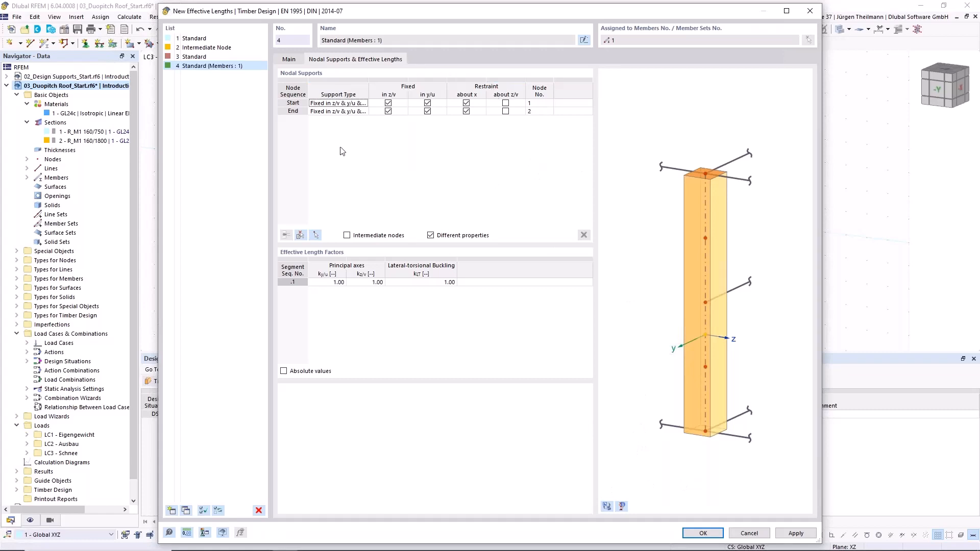
{"action": "left_click", "coordinate": [607, 506]}
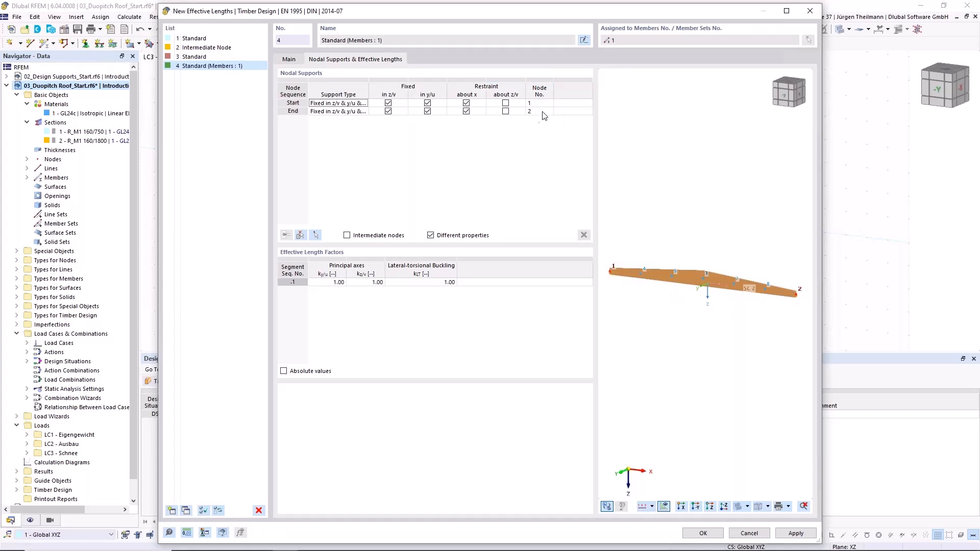
{"action": "left_click", "coordinate": [347, 236]}
{"action": "left_click", "coordinate": [300, 235]}
{"action": "left_click", "coordinate": [426, 175]}
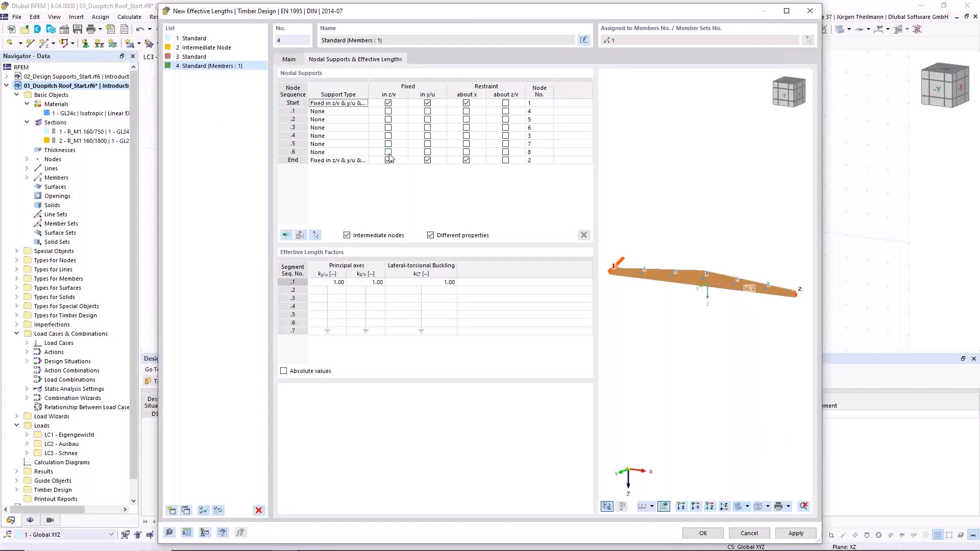
- Fix all six intermediate nodes, .1 to .6, in y/u
{"action": "left_click", "coordinate": [416, 113]}
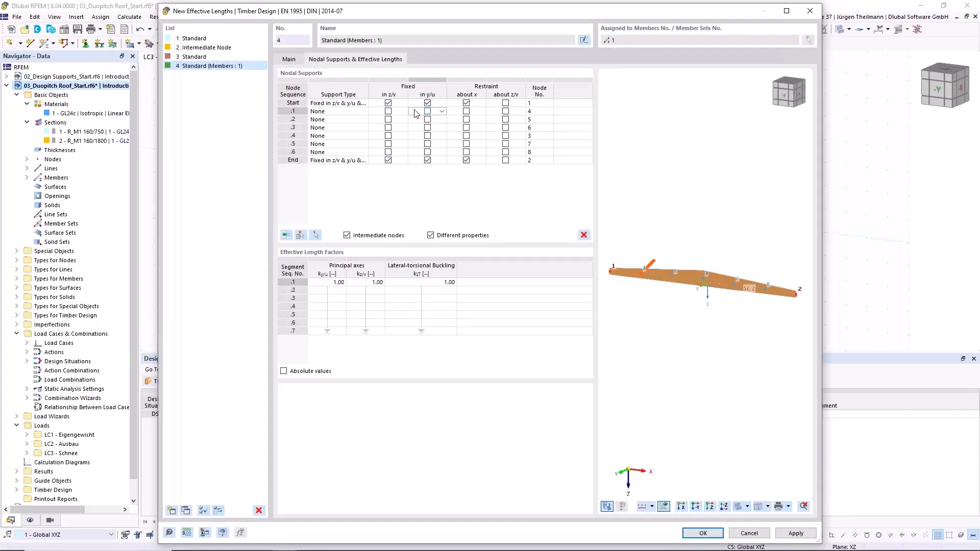
{"action": "left_click", "coordinate": [416, 152], "text": "shift"}
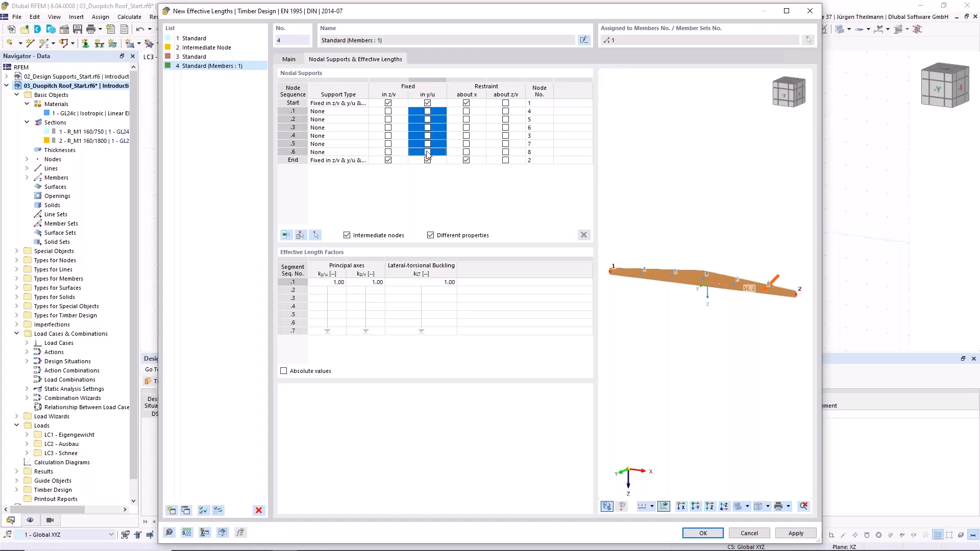
{"action": "left_click", "coordinate": [428, 152]}
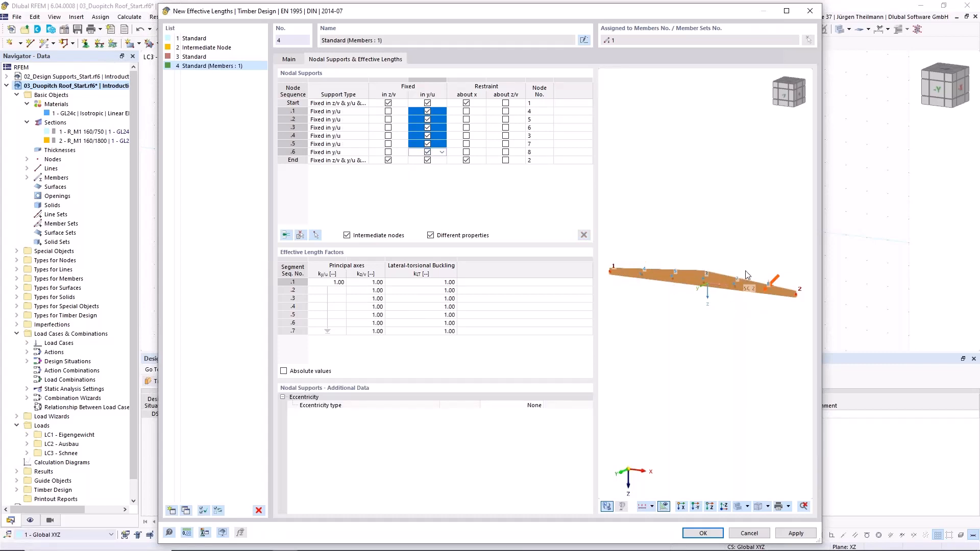
- Examine the nodal support symbols at the beam's start and along its intermediate nodes in the preview
{"action": "scroll", "coordinate": [630, 280], "scroll_direction": "up", "scroll_amount": 5}
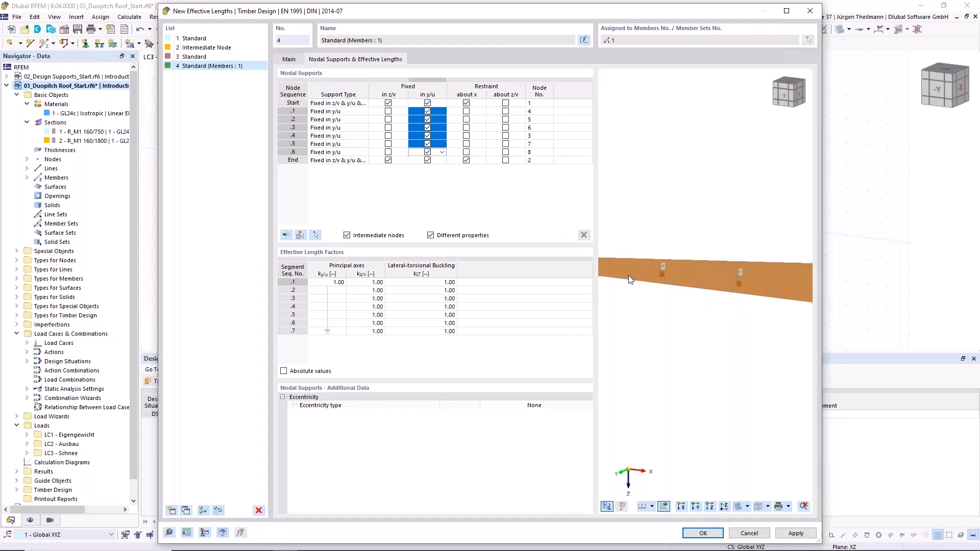
{"action": "scroll", "coordinate": [696, 281], "scroll_direction": "up", "scroll_amount": 2}
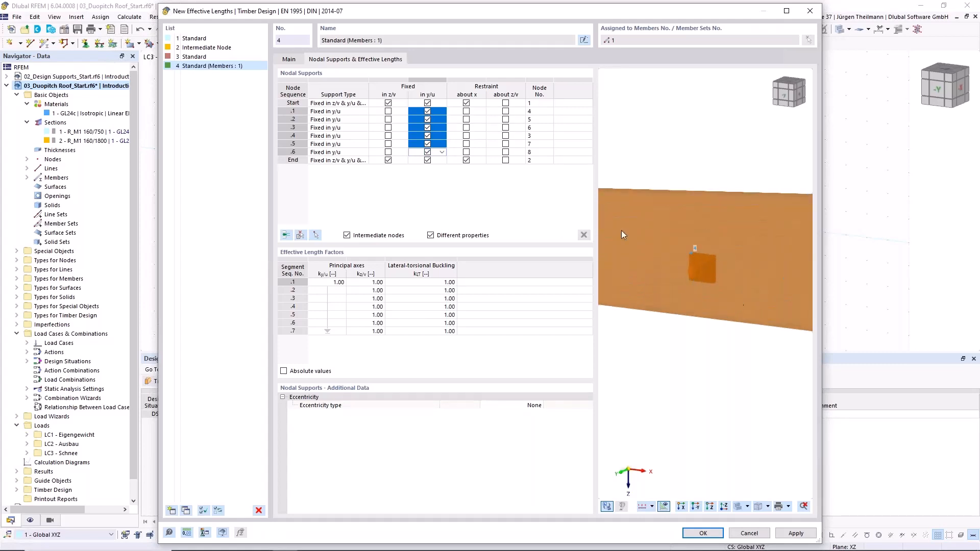
{"action": "scroll", "coordinate": [679, 255], "scroll_direction": "down", "scroll_amount": 4}
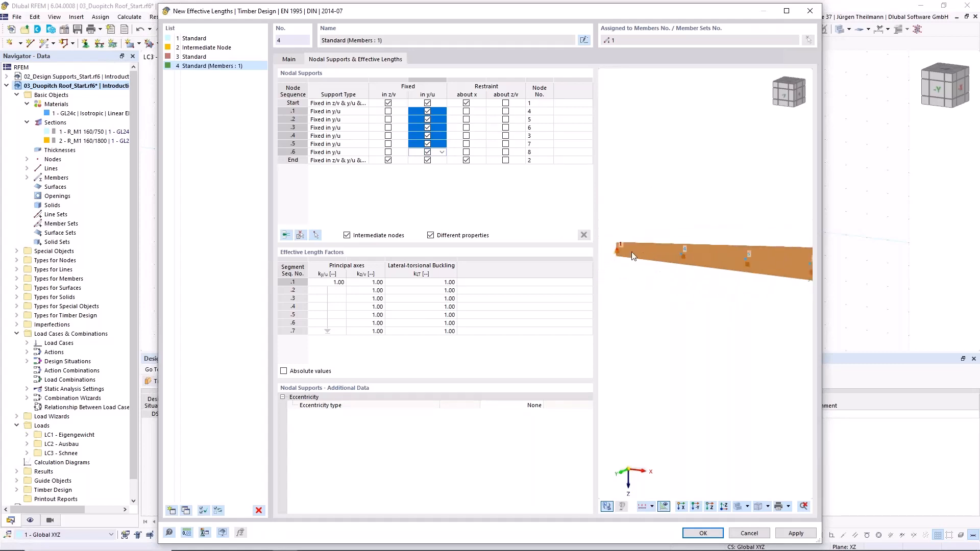
{"action": "scroll", "coordinate": [610, 258], "scroll_direction": "up", "scroll_amount": 2}
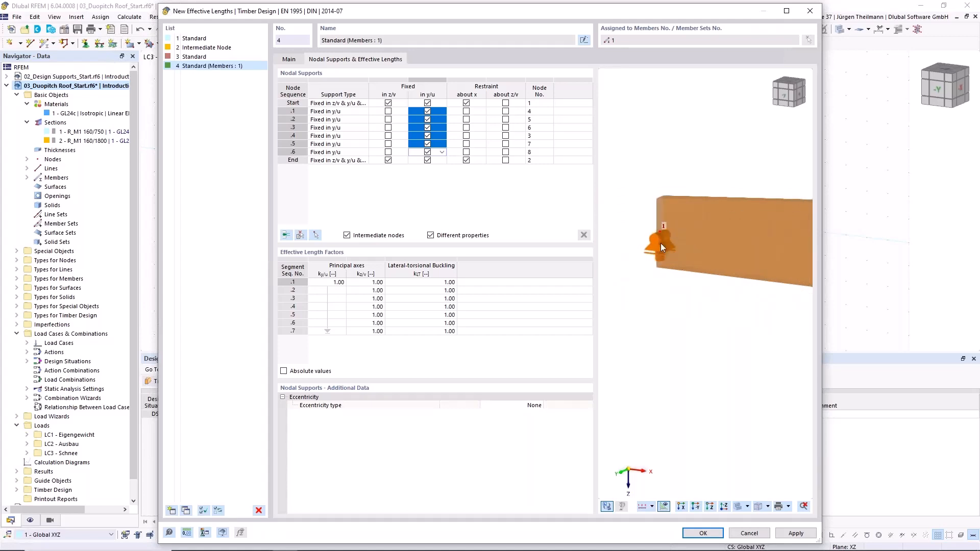
{"action": "scroll", "coordinate": [679, 277], "scroll_direction": "down", "scroll_amount": 4}
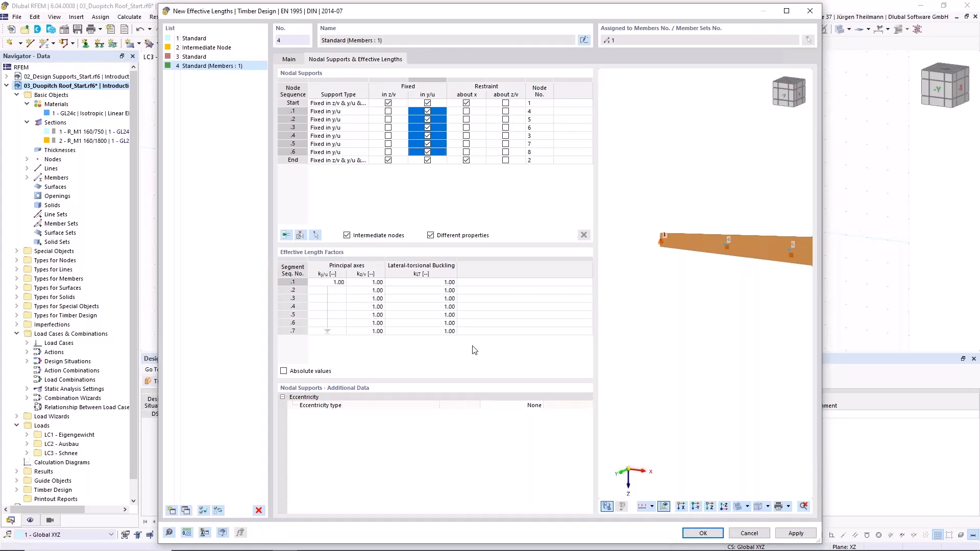
{"action": "scroll", "coordinate": [753, 260], "scroll_direction": "down", "scroll_amount": 1}
{"action": "middle_click_drag", "start_coordinate": [762, 316], "coordinate": [711, 282]}
{"action": "scroll", "coordinate": [708, 282], "scroll_direction": "down", "scroll_amount": 2}
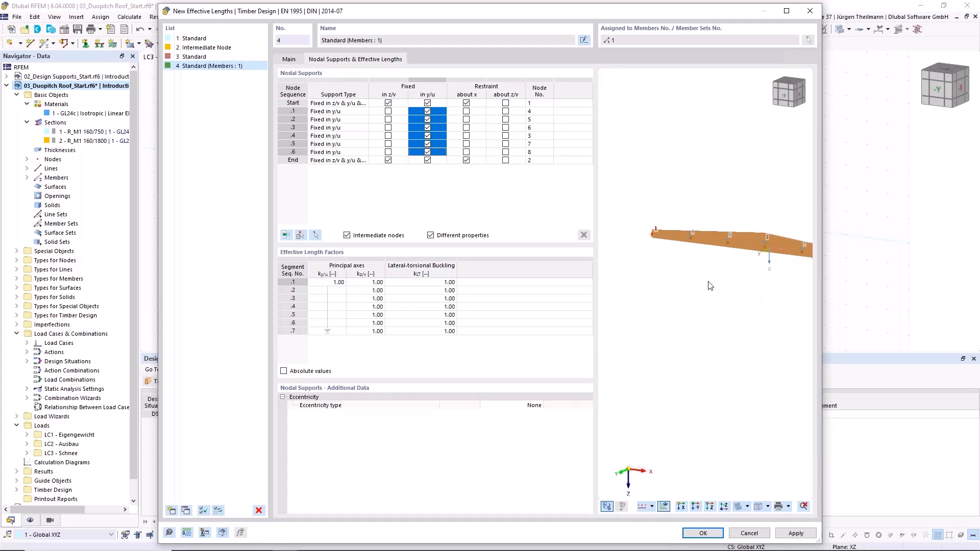
{"action": "middle_click_drag", "start_coordinate": [747, 316], "coordinate": [705, 311]}
{"action": "scroll", "coordinate": [707, 308], "scroll_direction": "down", "scroll_amount": 1}
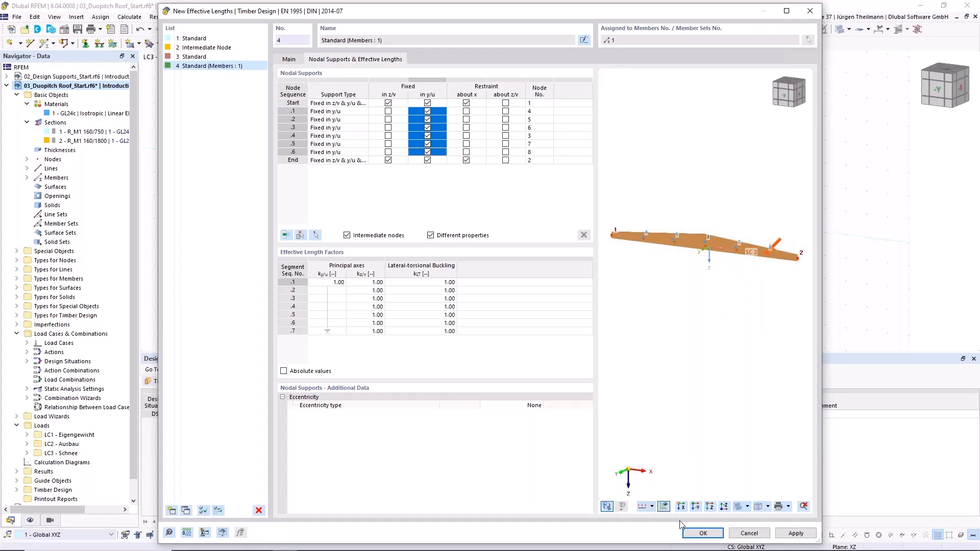
- Confirm the effective lengths definition and apply it to the saddle beam
{"action": "left_click", "coordinate": [701, 532]}
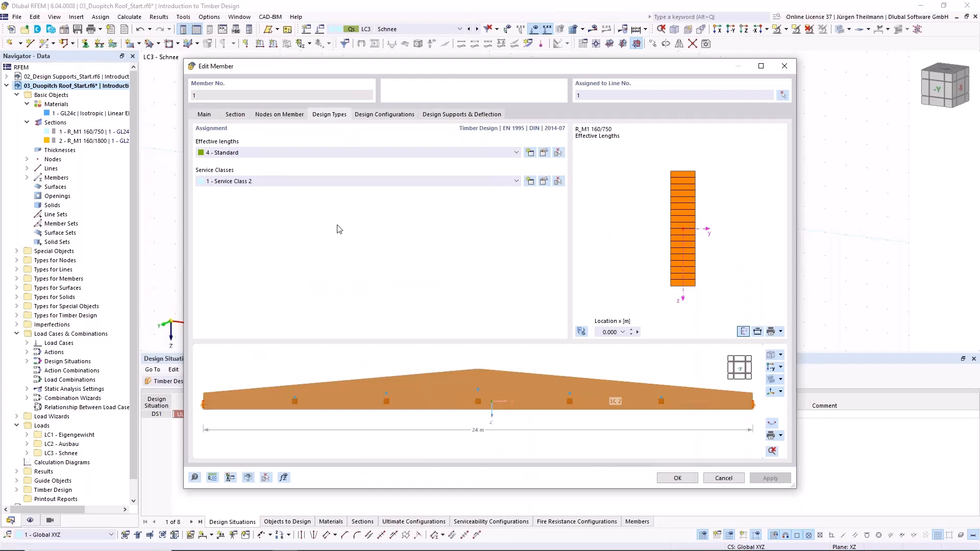
{"action": "left_click", "coordinate": [679, 478]}
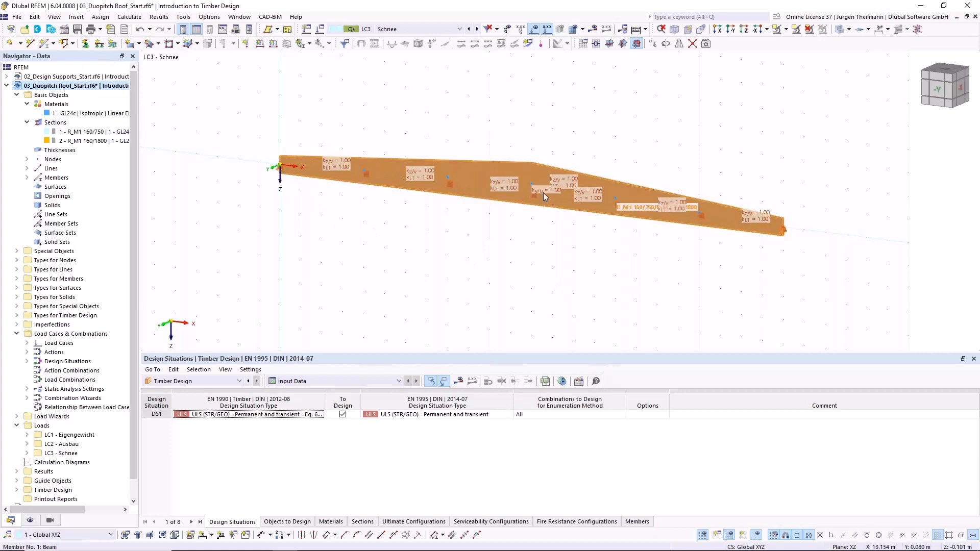
- Assign nodal support type 1, fixed in all three directions, to node 1 at the beam's start
{"action": "left_click", "coordinate": [86, 44]}
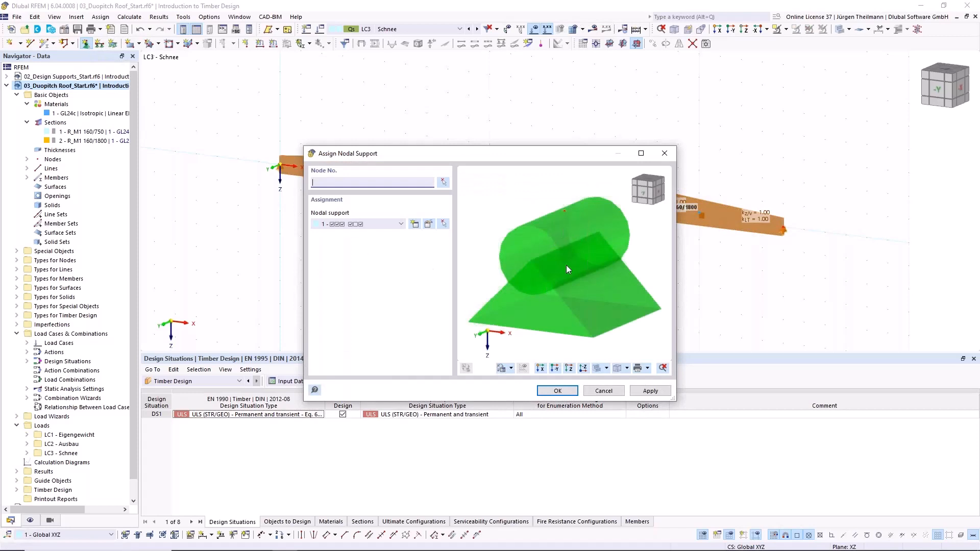
{"action": "left_click", "coordinate": [444, 184]}
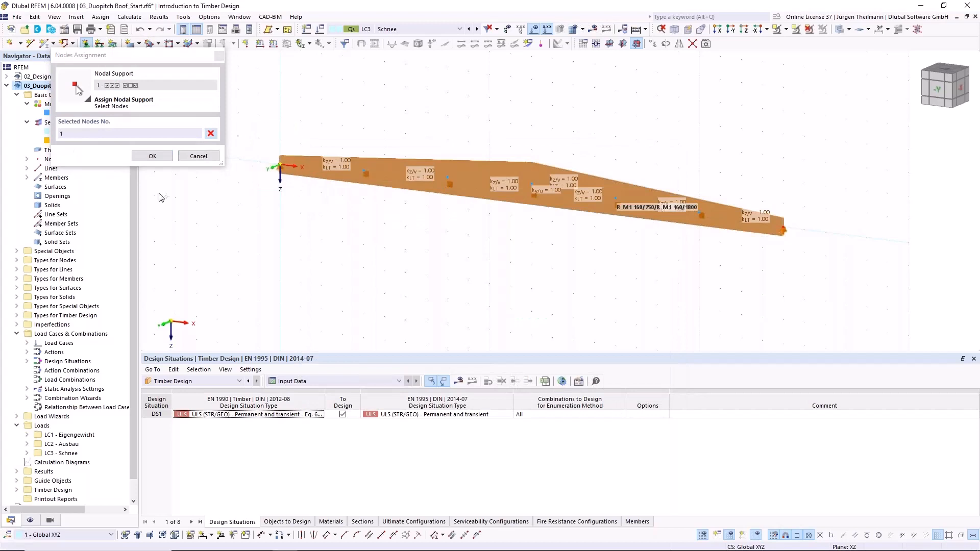
{"action": "left_click", "coordinate": [152, 156]}
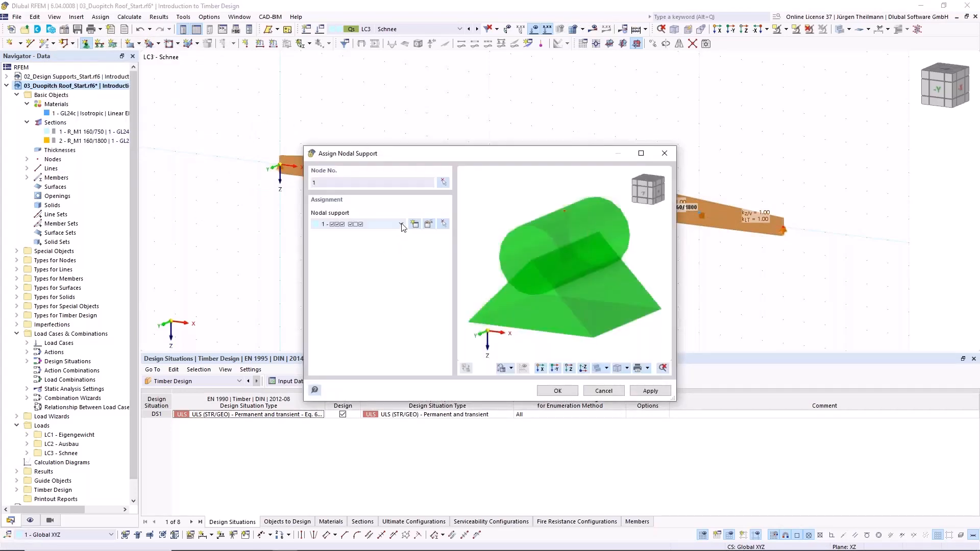
{"action": "left_click", "coordinate": [401, 224]}
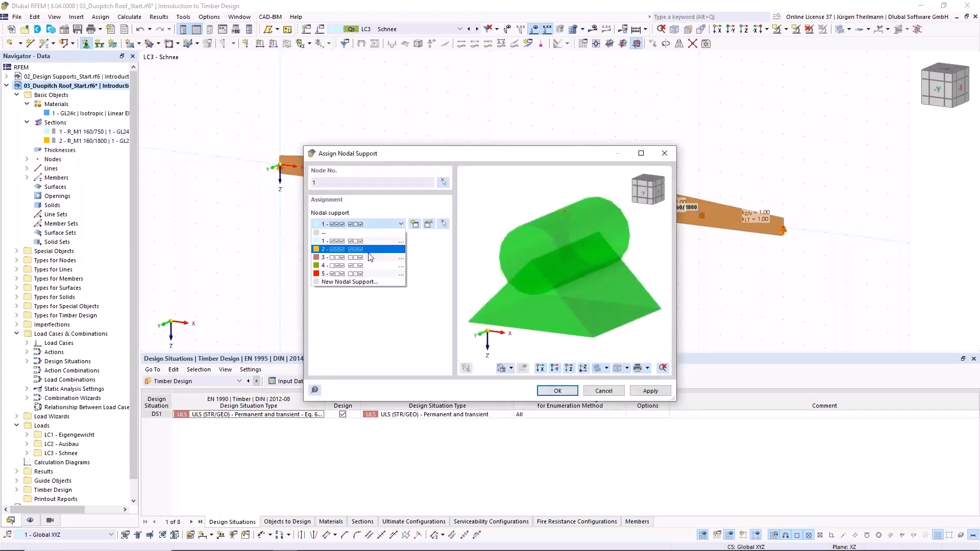
{"action": "left_click", "coordinate": [401, 226]}
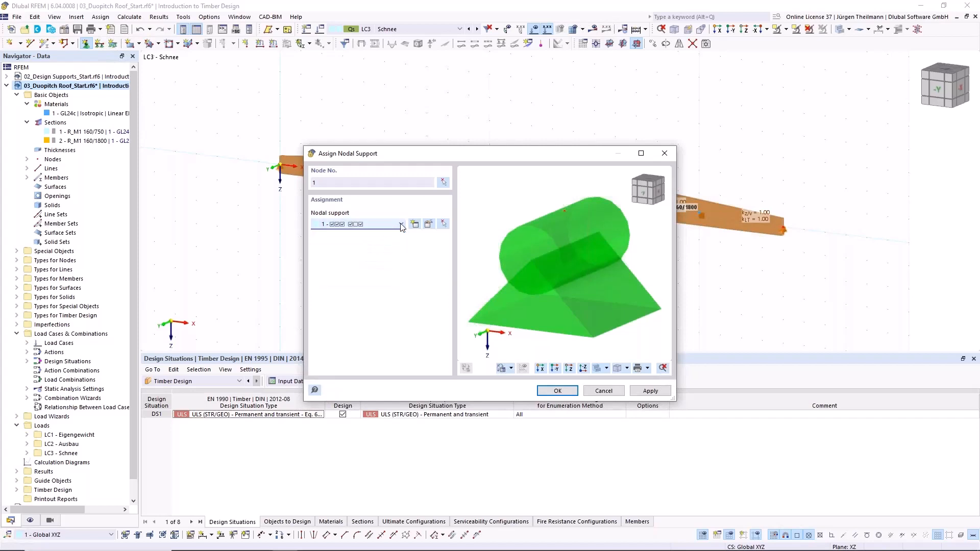
{"action": "left_click", "coordinate": [651, 391]}
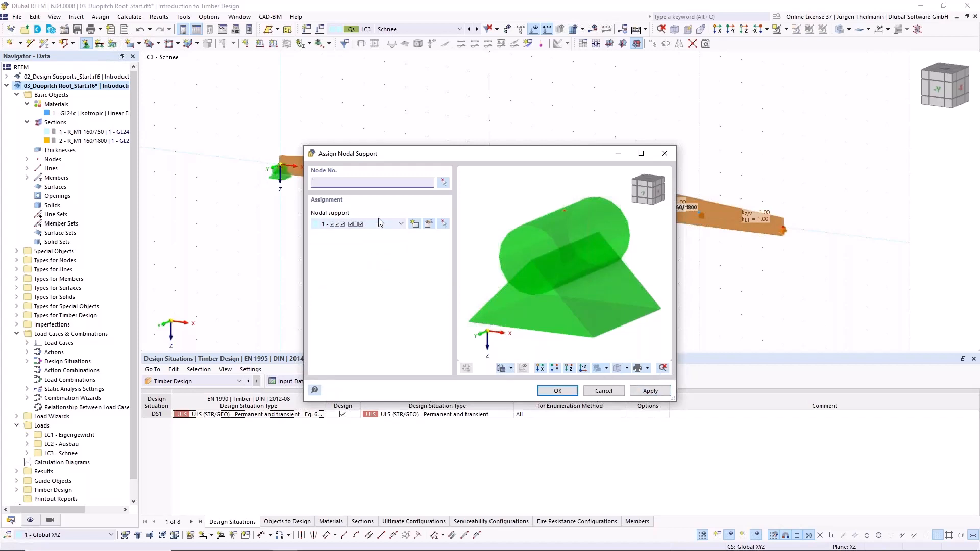
- Assign nodal support type 4, free to move in X, to node 2 at the beam's end and finish the support assignment
{"action": "left_click", "coordinate": [401, 225]}
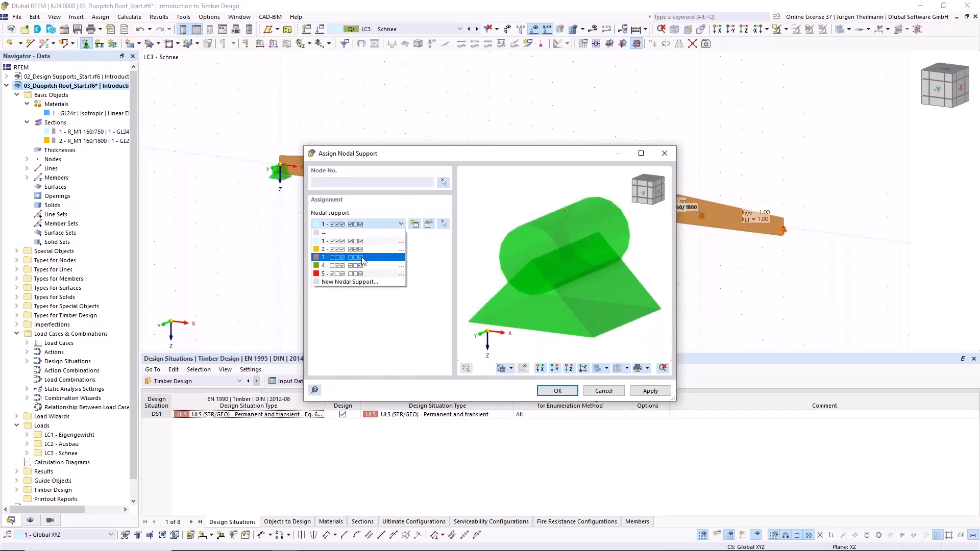
{"action": "left_click", "coordinate": [368, 265]}
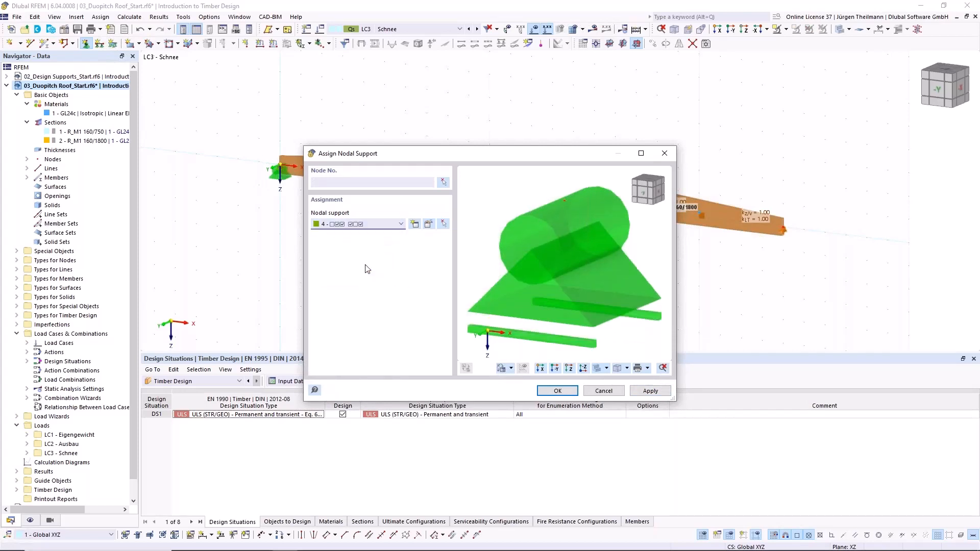
{"action": "left_click", "coordinate": [444, 182]}
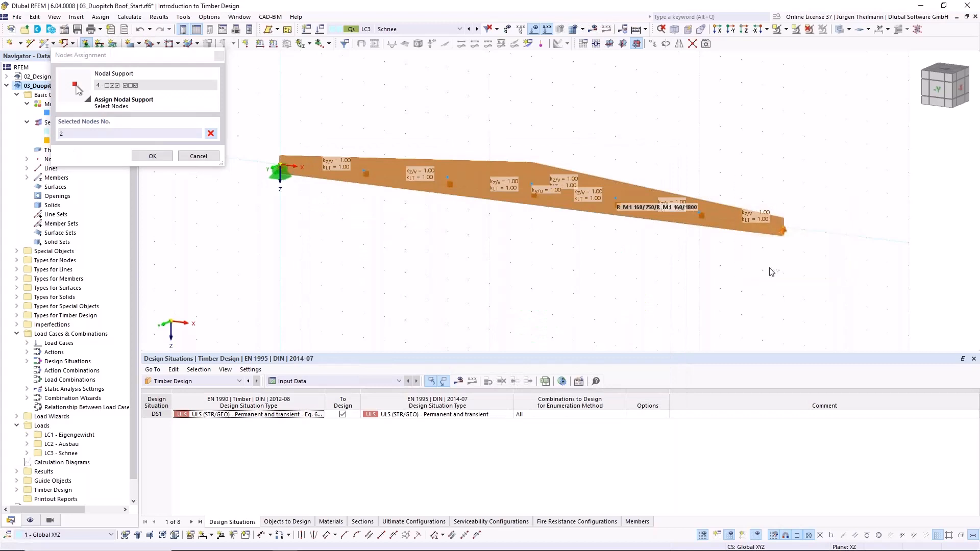
{"action": "left_click", "coordinate": [152, 156]}
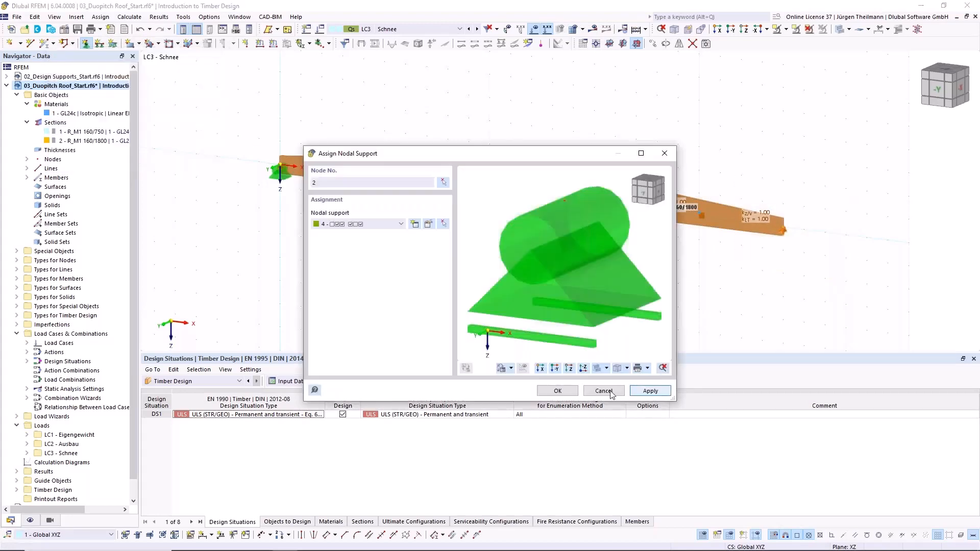
{"action": "left_click", "coordinate": [556, 390]}
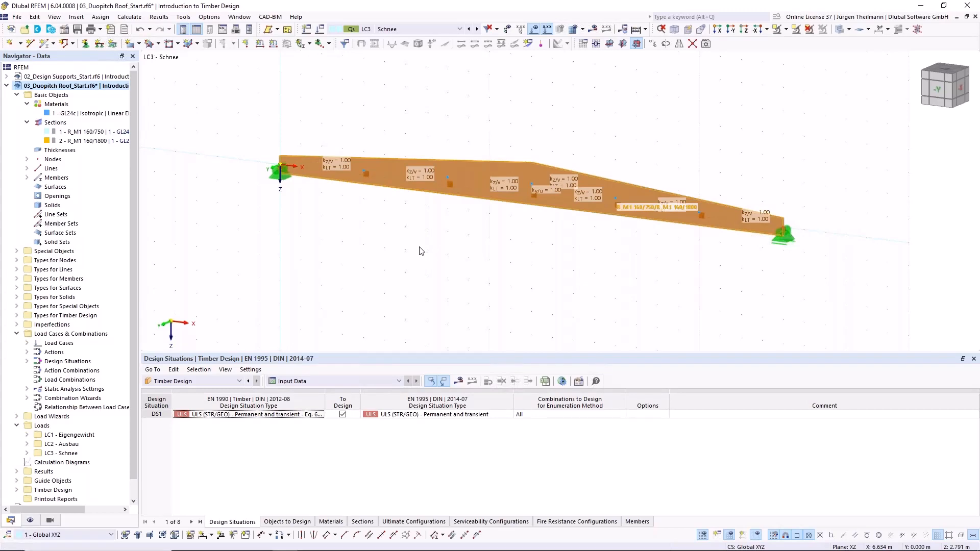
- Apply a uniform force of 1.02 kN/m to member 1 in load case LC1 - Eigengewicht, acting in global Z on true length
{"action": "left_click", "coordinate": [458, 29]}
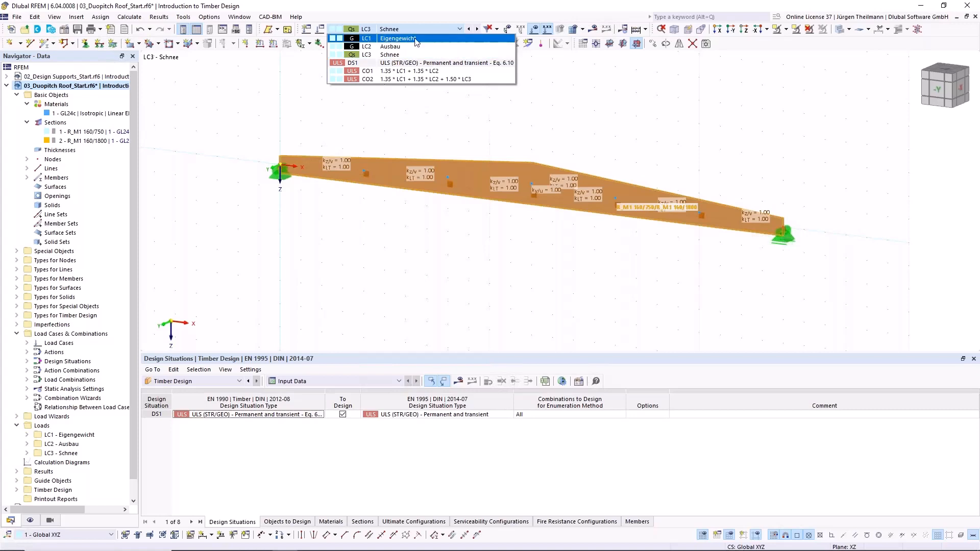
{"action": "left_click", "coordinate": [388, 39]}
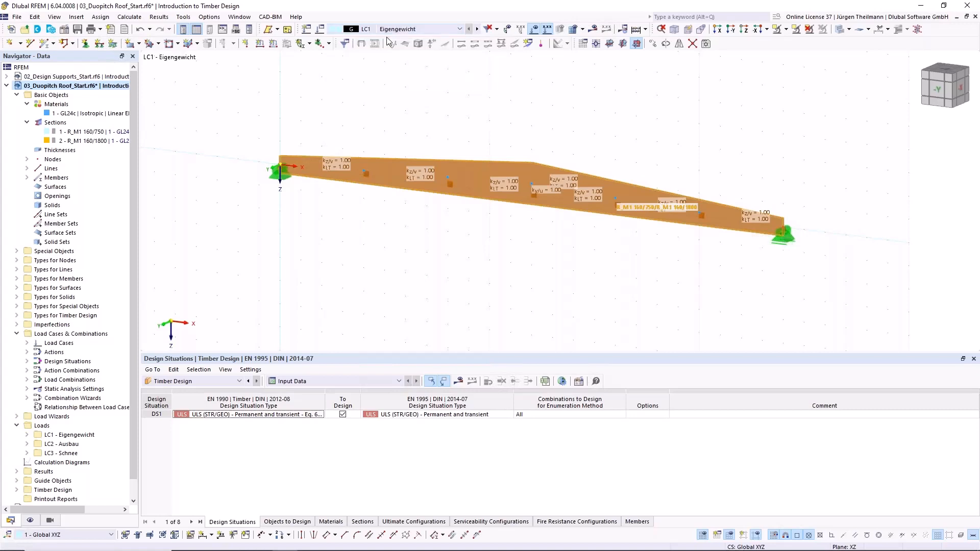
{"action": "left_click", "coordinate": [273, 46]}
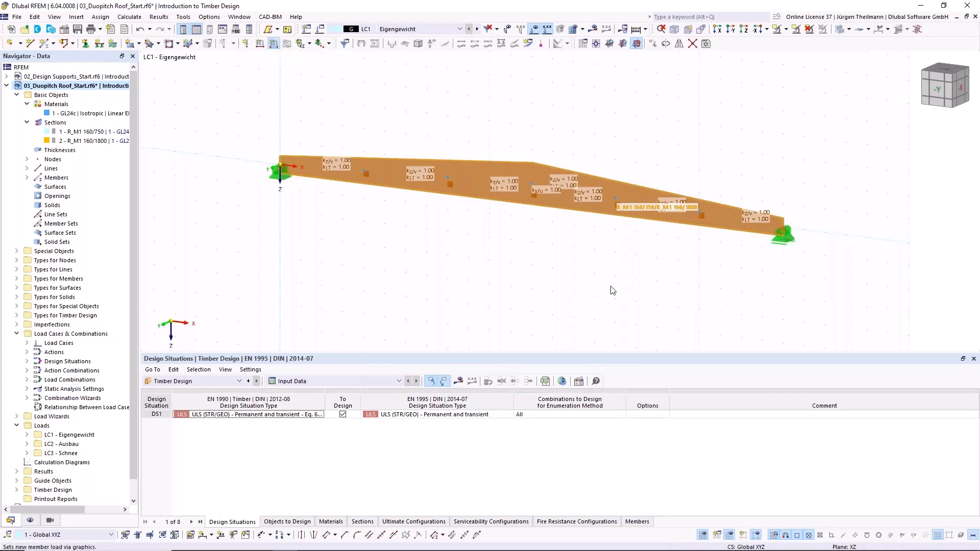
{"action": "left_click", "coordinate": [477, 183]}
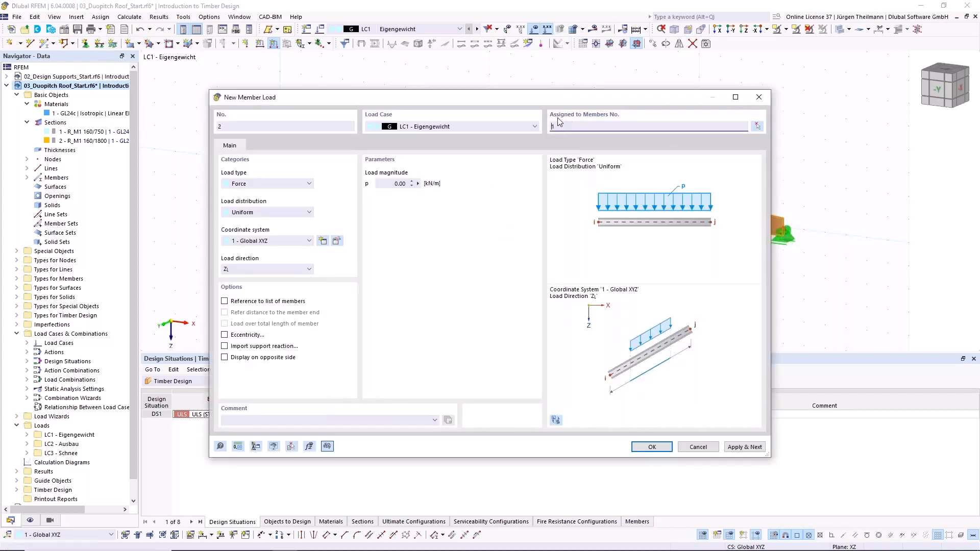
{"action": "left_click", "coordinate": [392, 183]}
{"action": "type", "text": "1"}
{"action": "left_click", "coordinate": [262, 268]}
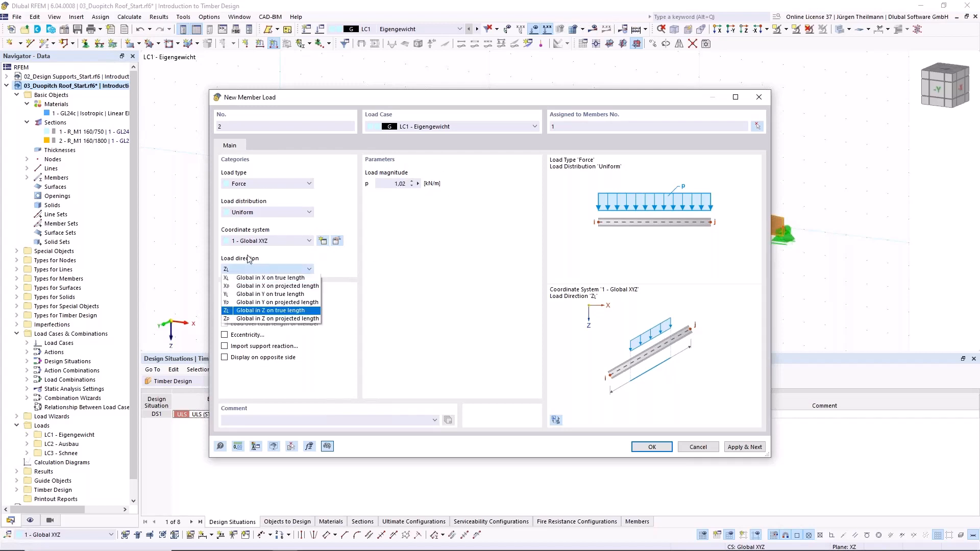
{"action": "left_click", "coordinate": [300, 311]}
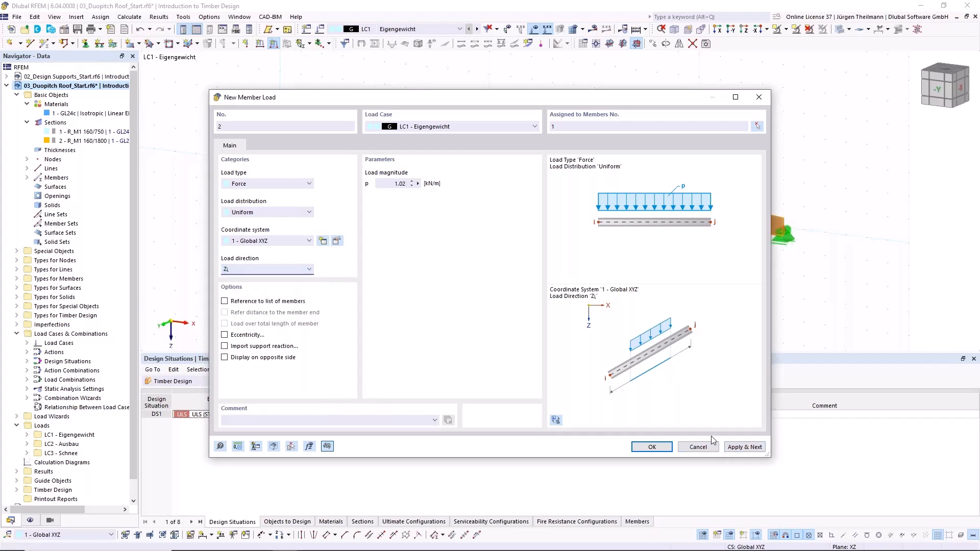
{"action": "left_click", "coordinate": [746, 451]}
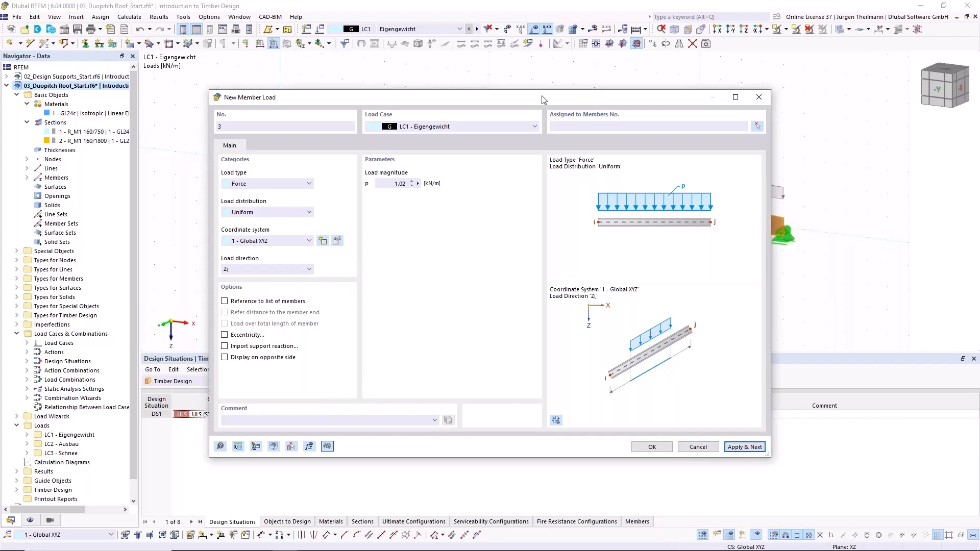
- Apply a uniform member load of 2.70 kN/m to member 1 in load case LC2 - Ausbau
{"action": "mouse_move", "coordinate": [542, 98]}
{"action": "left_mouse_down"}
{"action": "mouse_move", "coordinate": [558, 236]}
{"action": "mouse_move", "coordinate": [539, 91]}
{"action": "left_mouse_up"}
{"action": "left_click", "coordinate": [529, 121]}
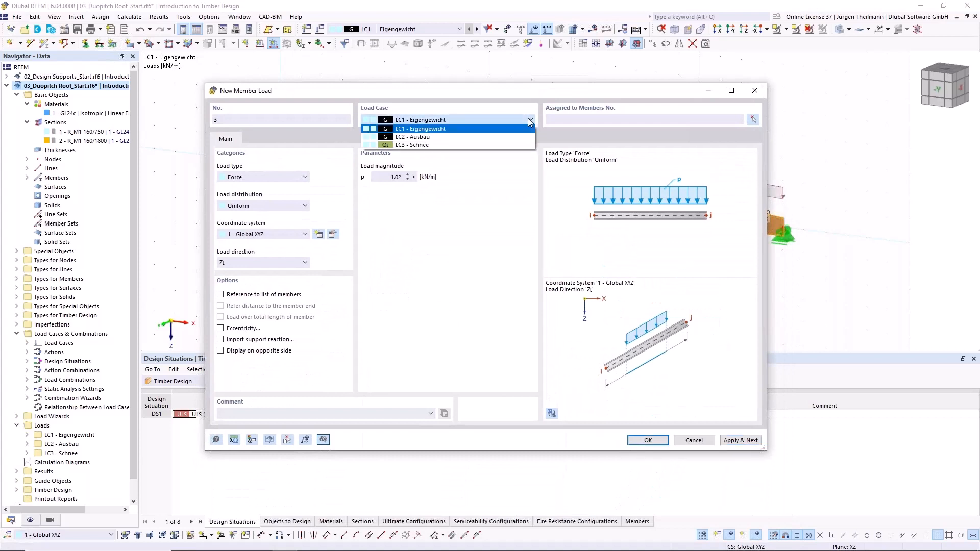
{"action": "left_click", "coordinate": [526, 139]}
{"action": "left_click", "coordinate": [712, 119]}
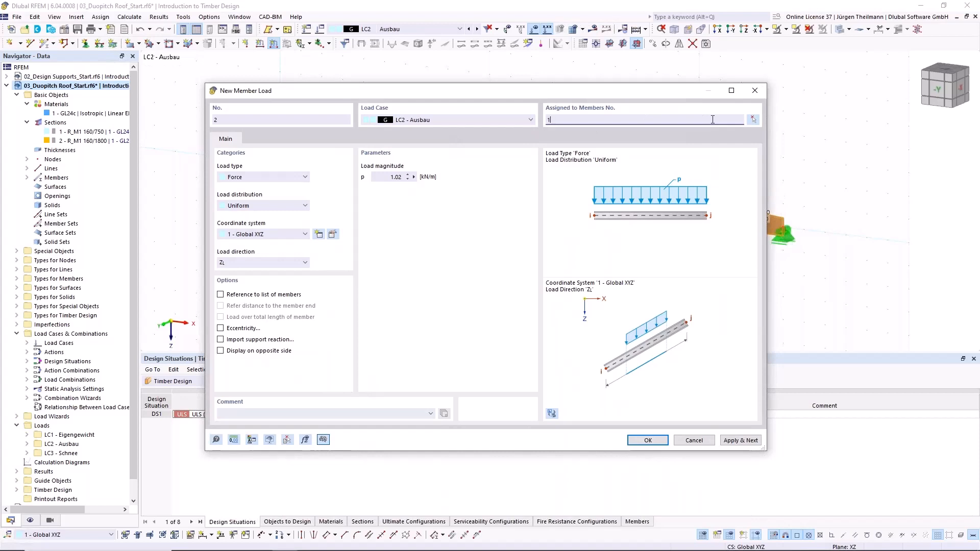
{"action": "left_click", "coordinate": [391, 177]}
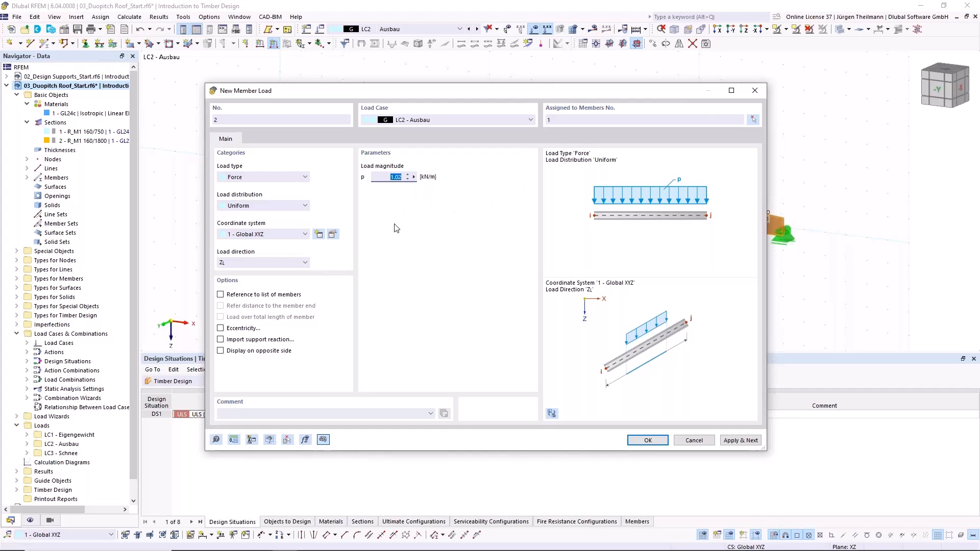
{"action": "type", "text": "2"}
{"action": "left_click", "coordinate": [740, 441]}
- Set the third member load to load case LC3 - Schnee and assign it to member 1 by picking the beam in the model
{"action": "left_click_drag", "start_coordinate": [545, 93], "coordinate": [555, 202]}
{"action": "left_click_drag", "start_coordinate": [563, 239], "coordinate": [557, 99]}
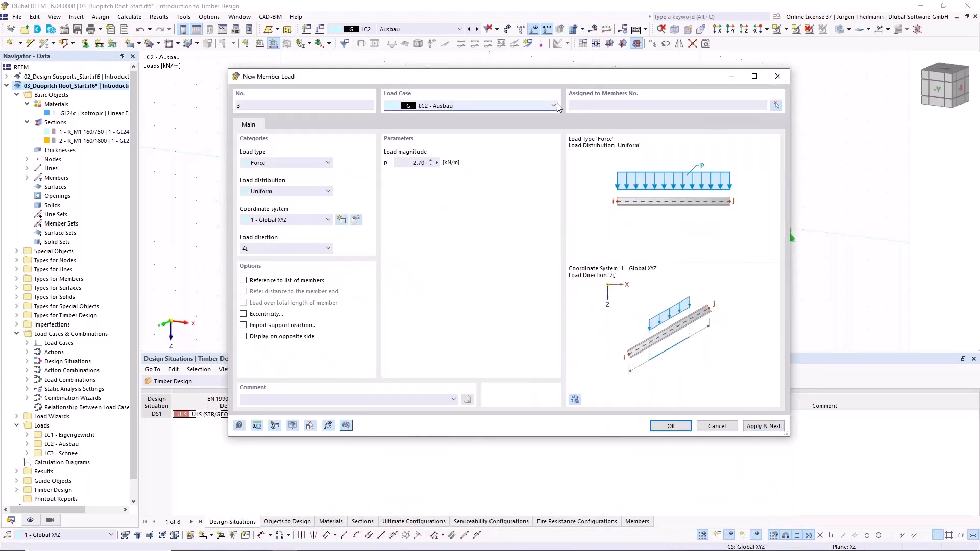
{"action": "left_click", "coordinate": [553, 106]}
{"action": "left_click", "coordinate": [446, 139]}
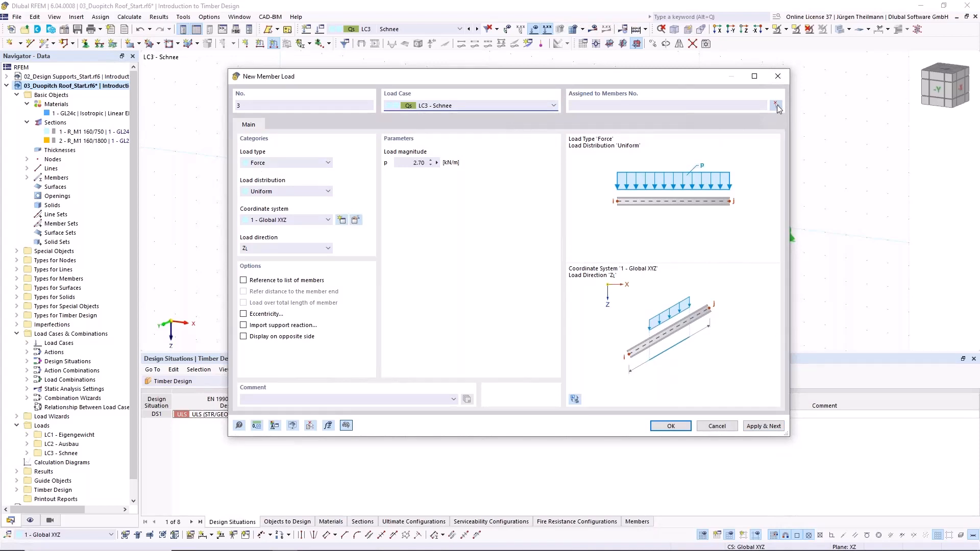
{"action": "left_click", "coordinate": [623, 104]}
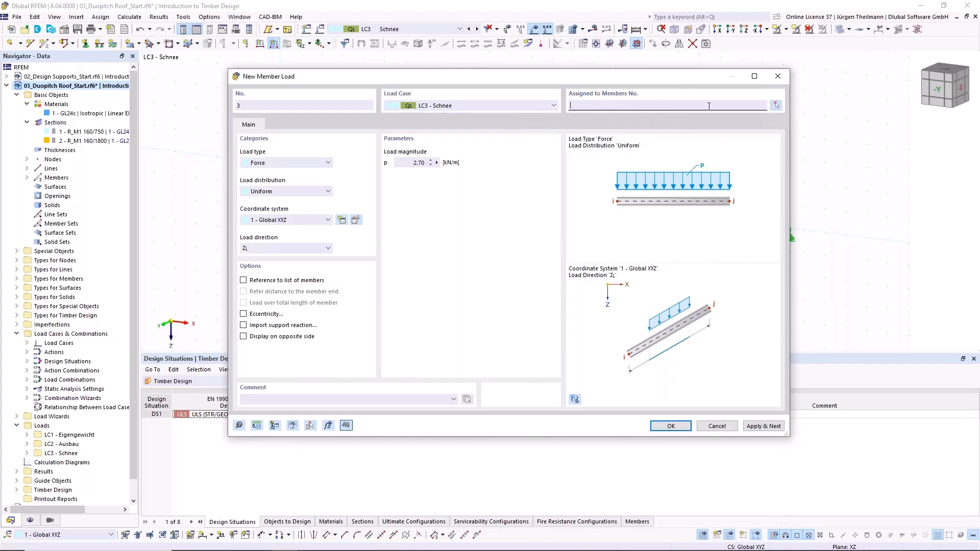
{"action": "left_click", "coordinate": [778, 105]}
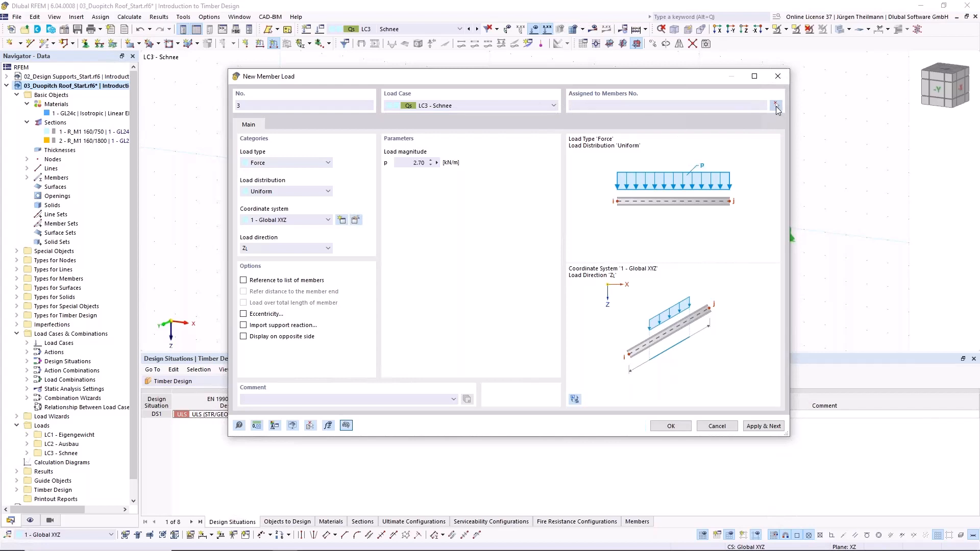
{"action": "left_click", "coordinate": [478, 176]}
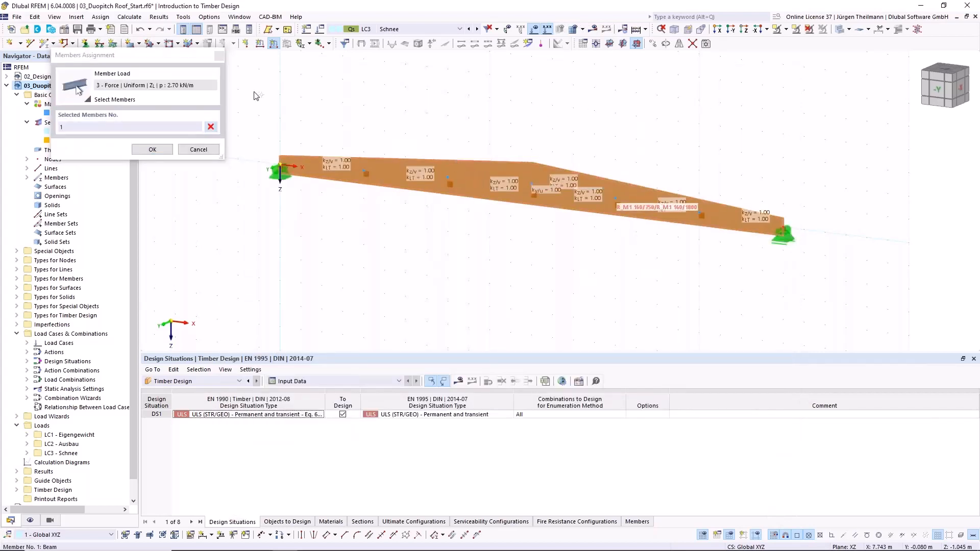
{"action": "left_click", "coordinate": [153, 150]}
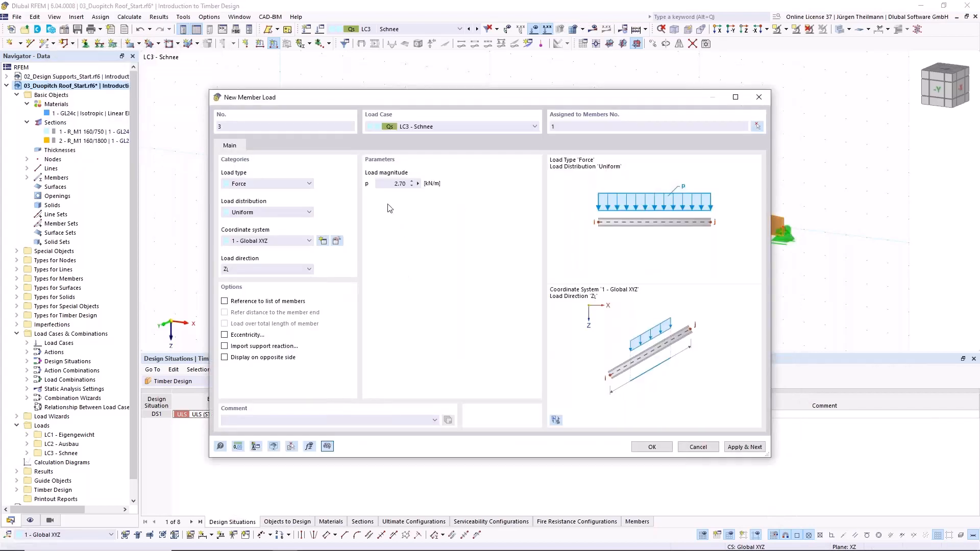
- Set the snow load to 3.15 kN/m in global Z on projected length and confirm the member load
{"action": "left_click", "coordinate": [392, 185]}
{"action": "type", "text": "3,15"}
{"action": "left_click", "coordinate": [309, 269]}
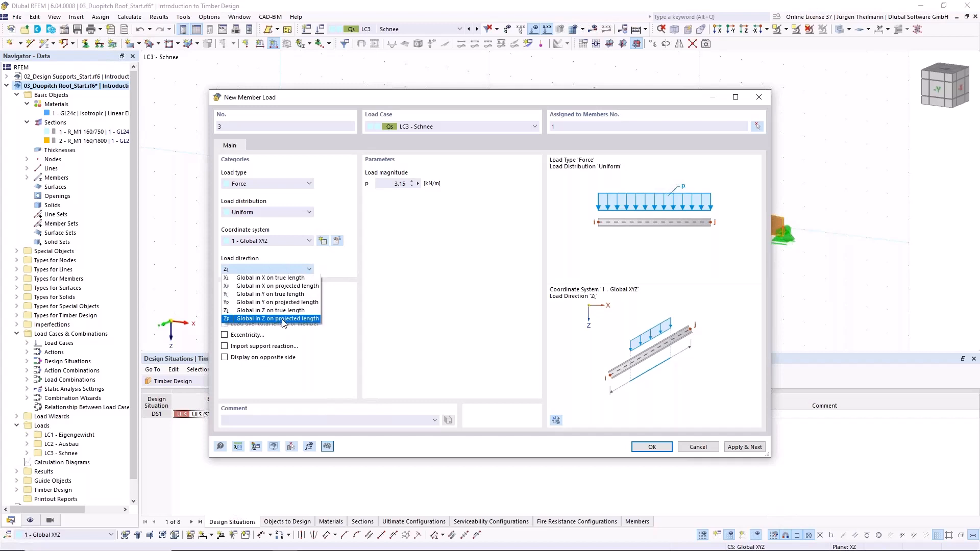
{"action": "left_click", "coordinate": [304, 320]}
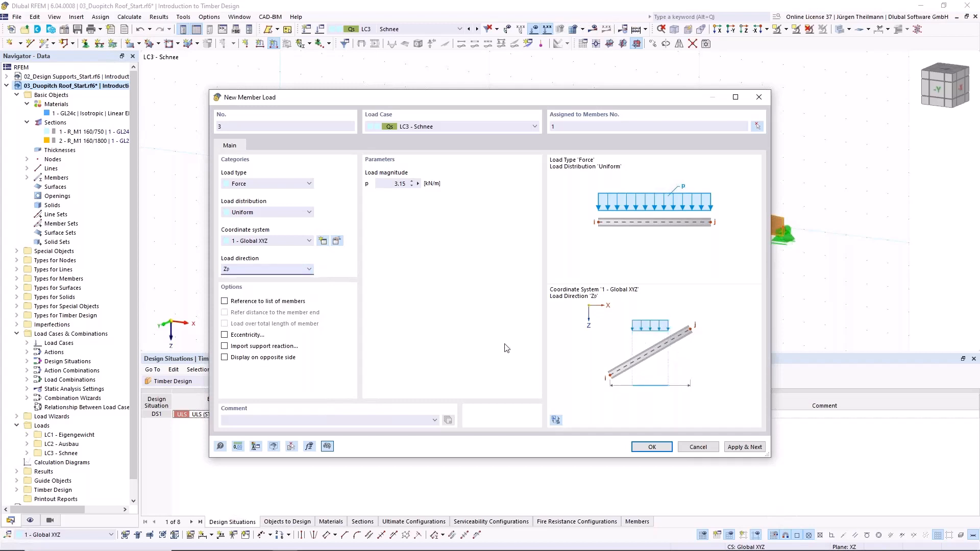
{"action": "left_click", "coordinate": [652, 447]}
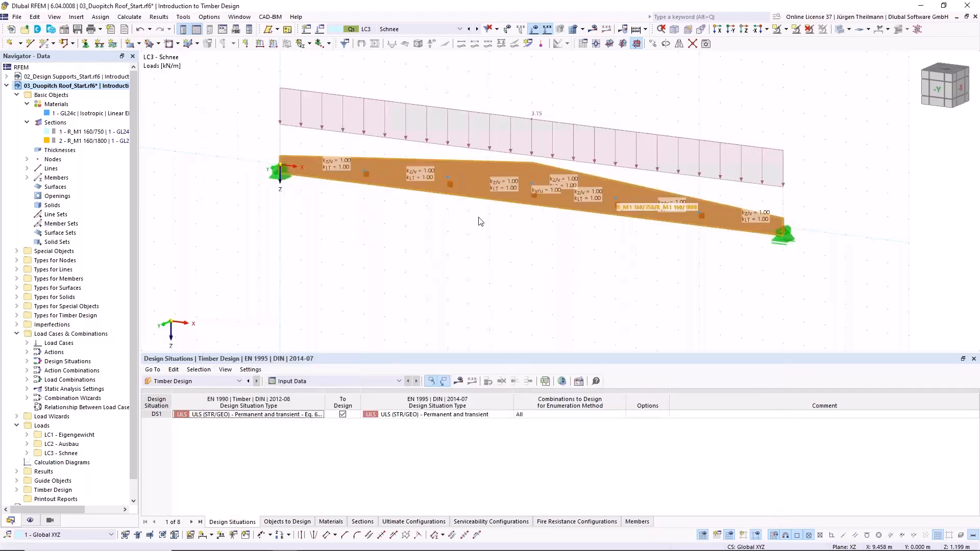
- Try to run the timber design calculation, then abort at the plausibility check and go to the table of nodes
{"action": "left_click", "coordinate": [646, 31]}
{"action": "left_click", "coordinate": [664, 53]}
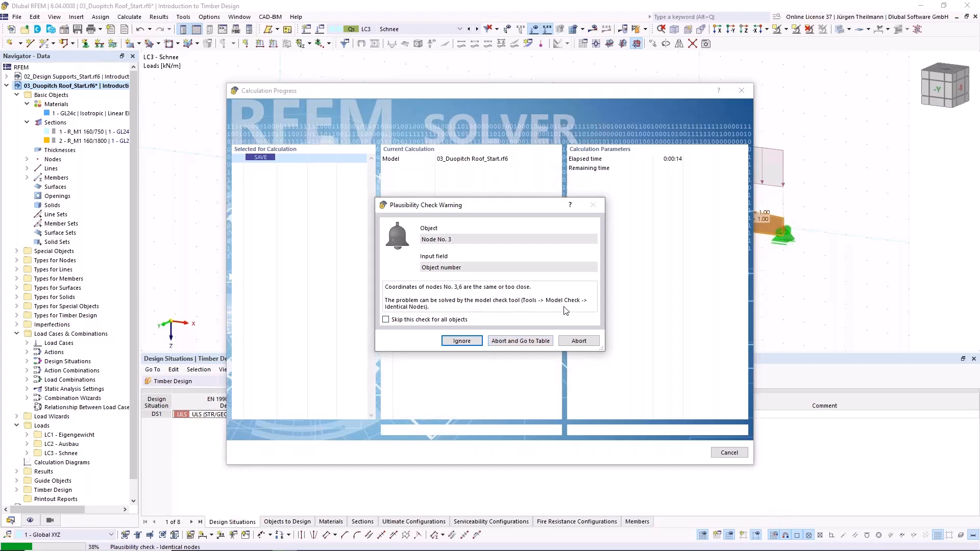
{"action": "left_click", "coordinate": [527, 345]}
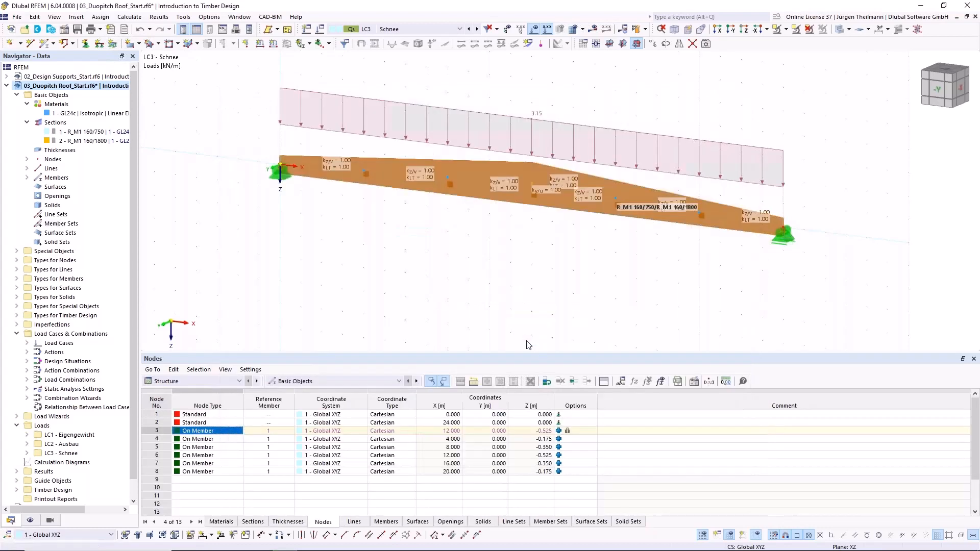
- Compare nodes 3 and 6 in the node table and delete the duplicate node 6
{"action": "left_click", "coordinate": [159, 431]}
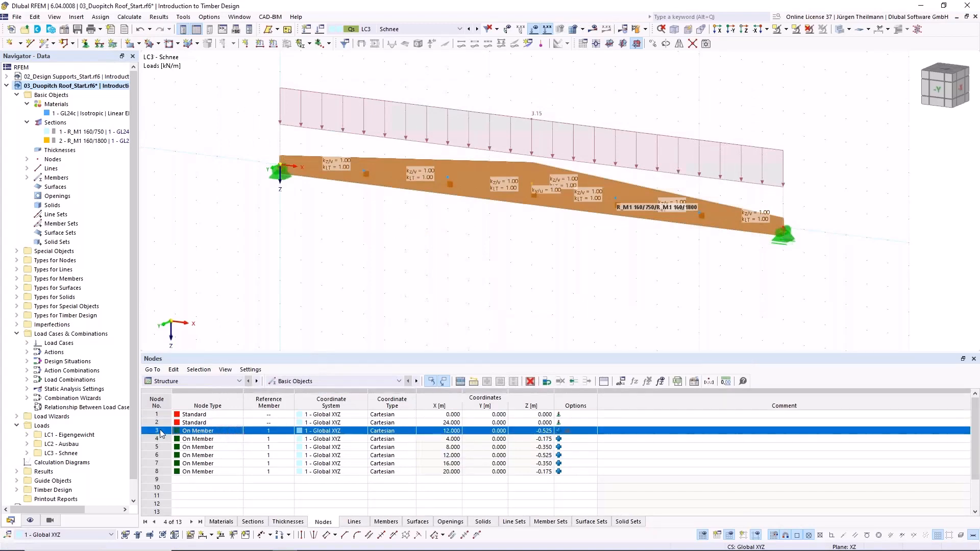
{"action": "left_click", "coordinate": [158, 455]}
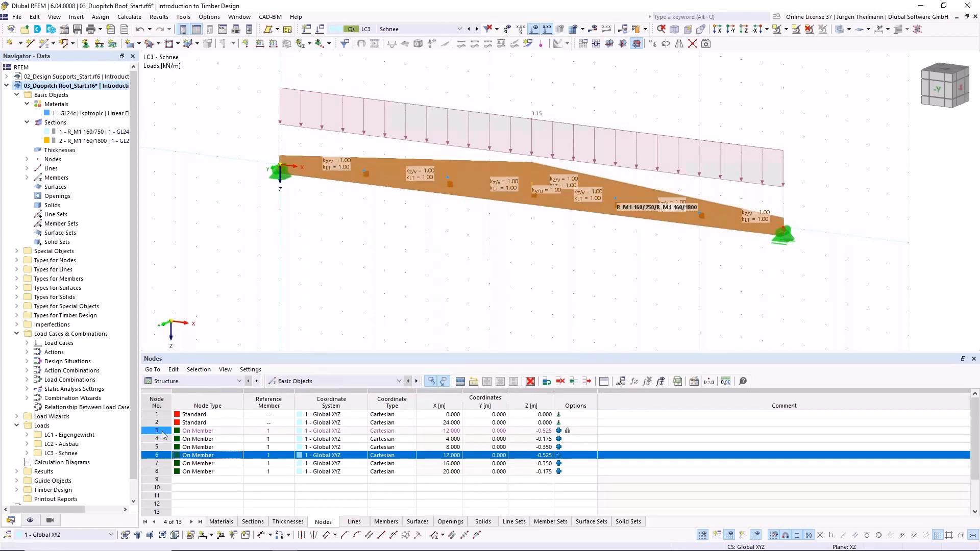
{"action": "left_click", "coordinate": [163, 433]}
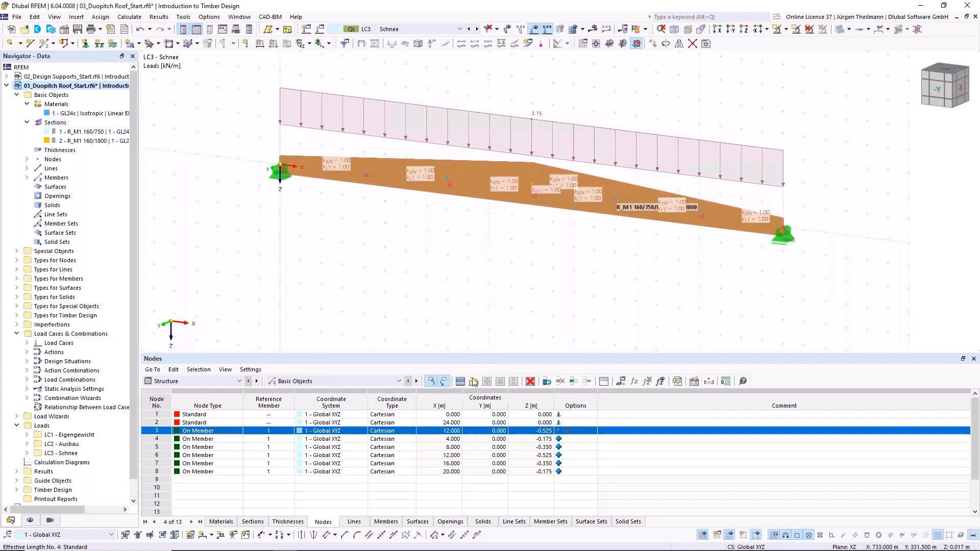
{"action": "left_click", "coordinate": [156, 455]}
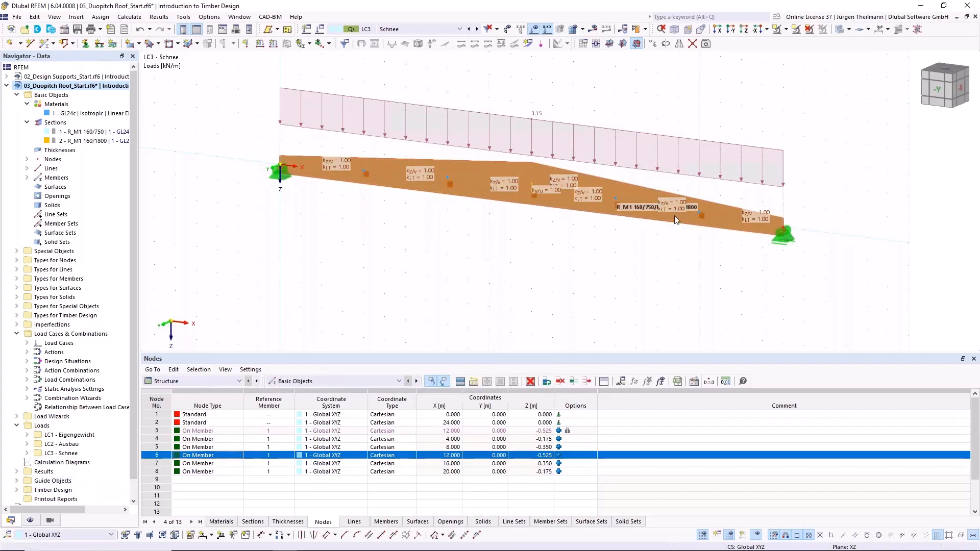
{"action": "left_click", "coordinate": [162, 431]}
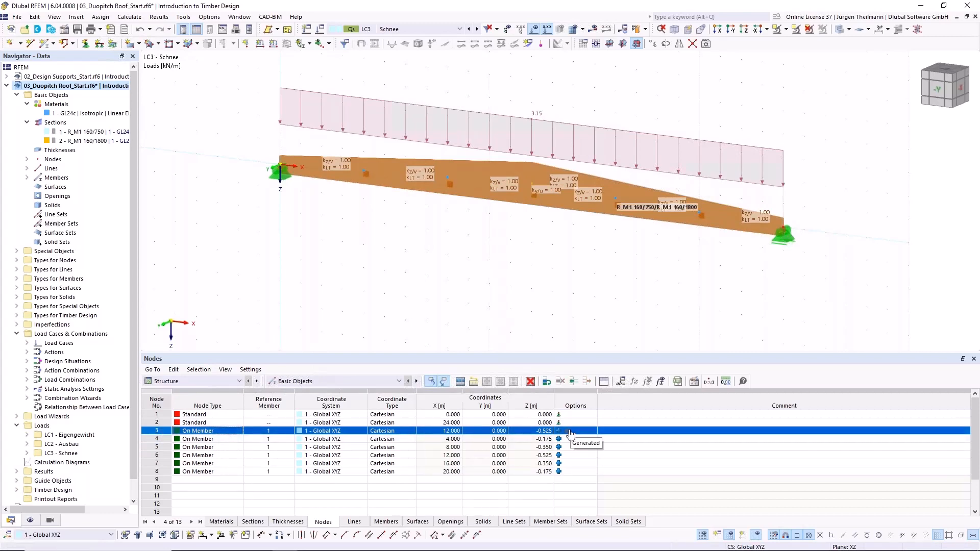
{"action": "left_click", "coordinate": [162, 455]}
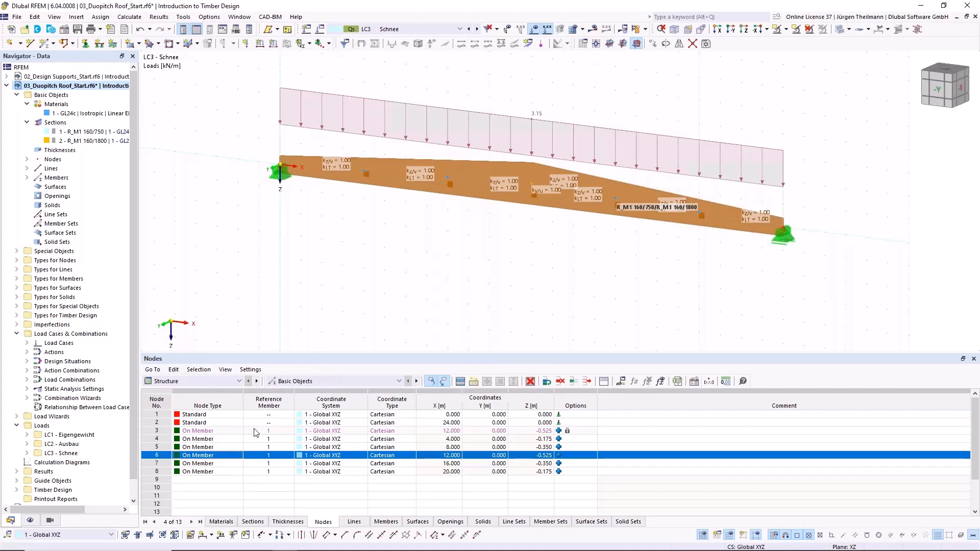
{"action": "left_click", "coordinate": [561, 381]}
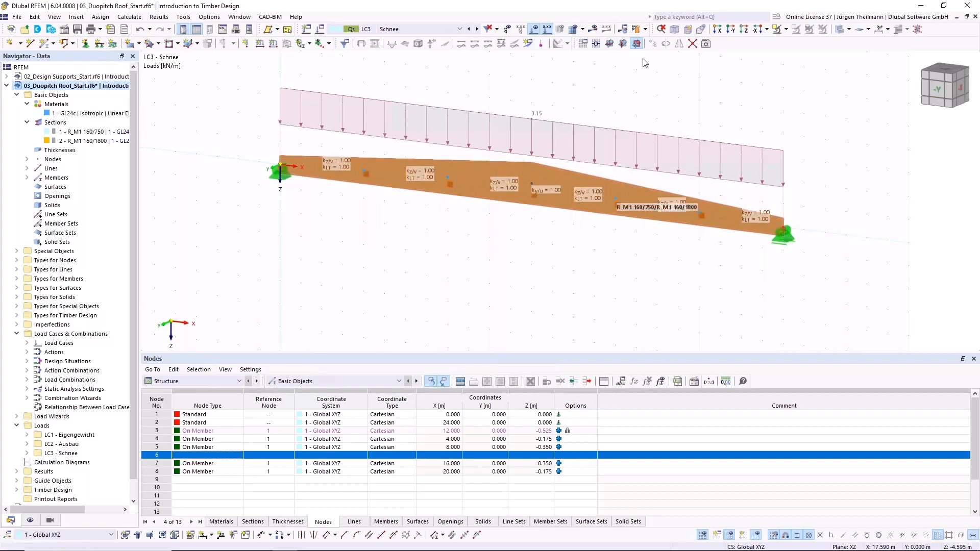
- Run the timber design calculation and review the details of stability design check ST2100 for bending about the y-axis
{"action": "left_click", "coordinate": [635, 30]}
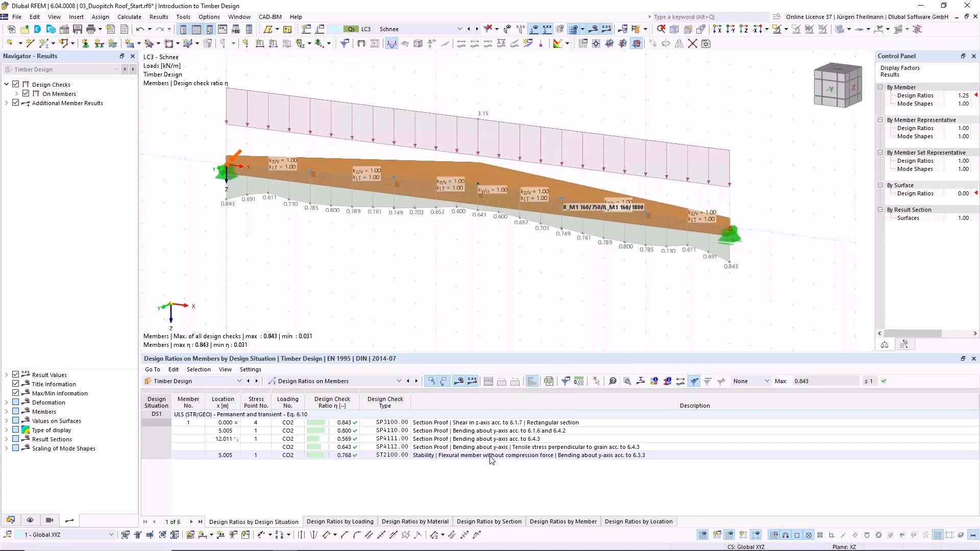
{"action": "left_click", "coordinate": [545, 455]}
{"action": "double_click", "coordinate": [545, 456]}
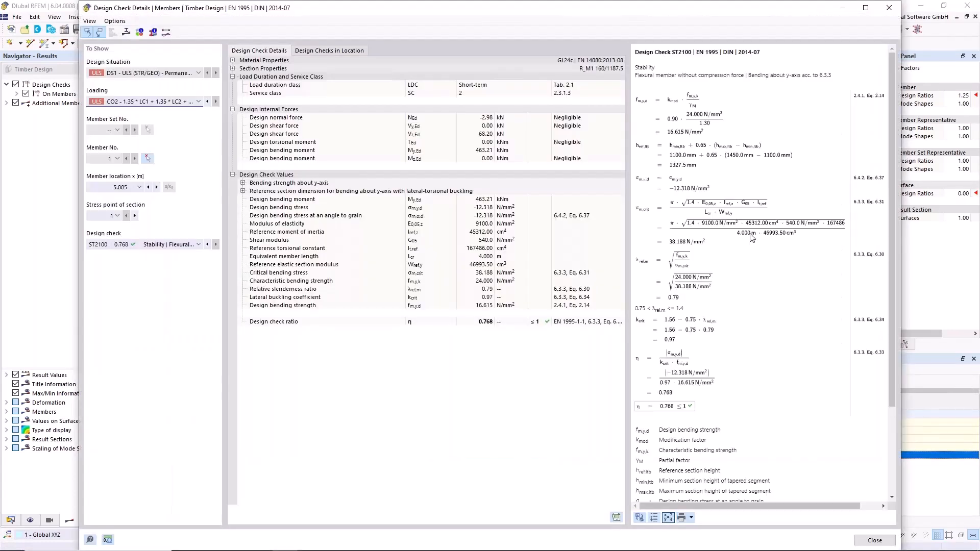
{"action": "left_click", "coordinate": [874, 540]}
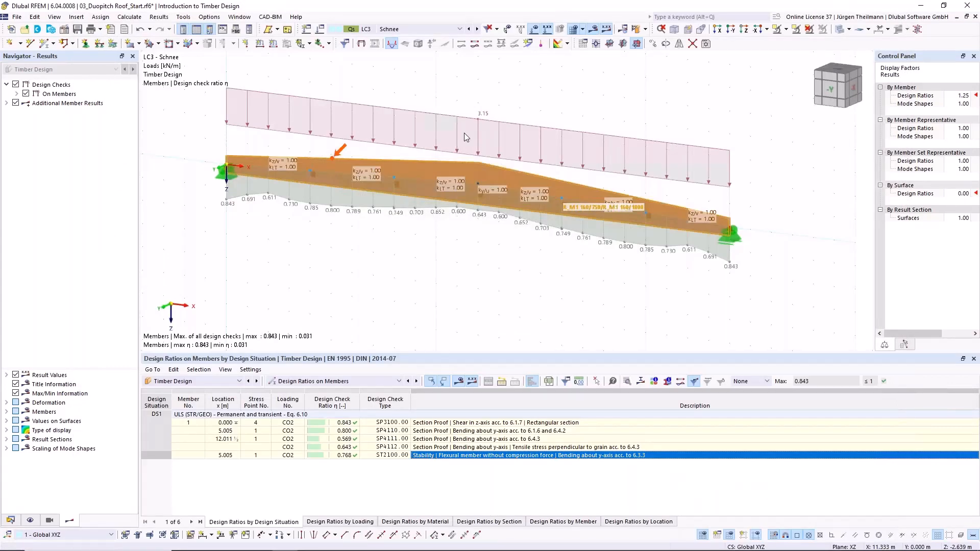
- View the beam along the -Y direction and display the ultimate limit state design ratios on members instead of the ratio envelope
{"action": "left_click", "coordinate": [834, 93]}
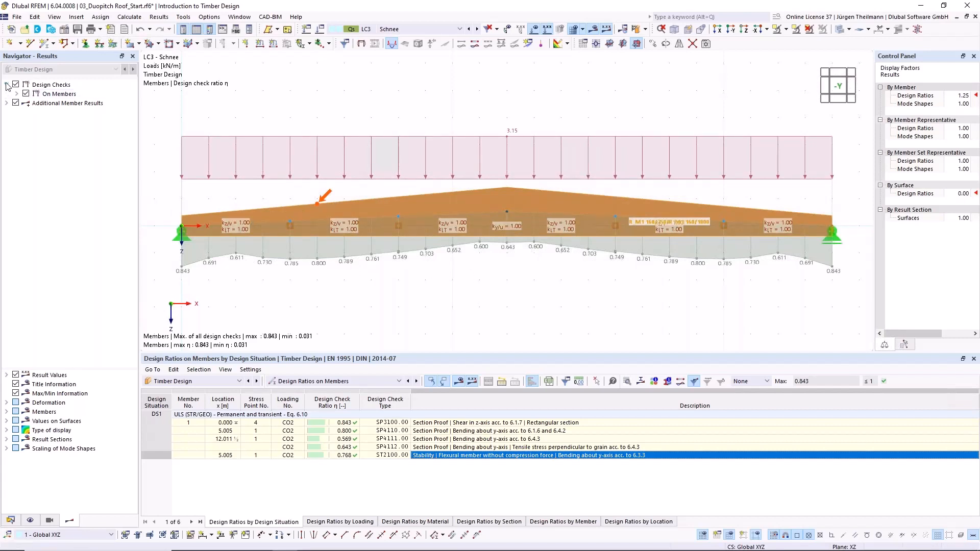
{"action": "left_click", "coordinate": [16, 94]}
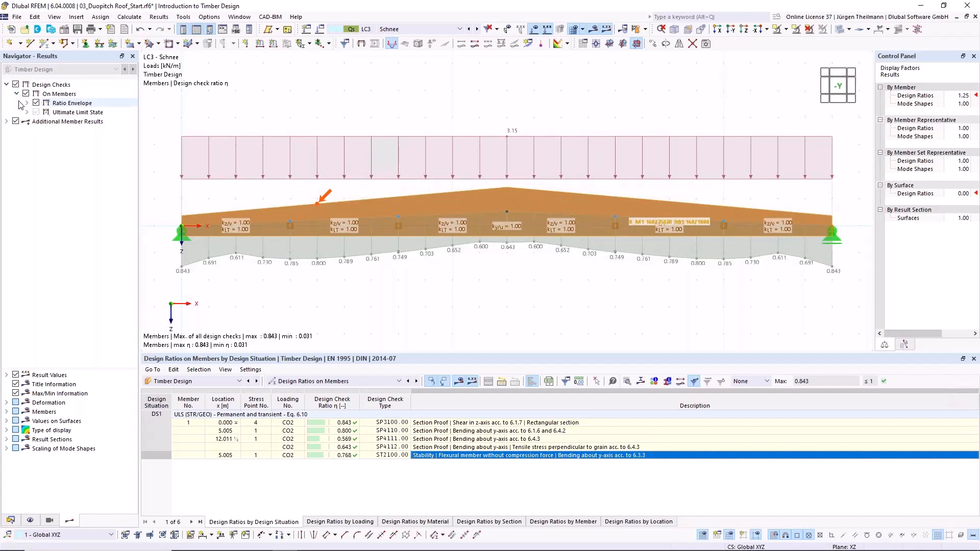
{"action": "left_click", "coordinate": [35, 111]}
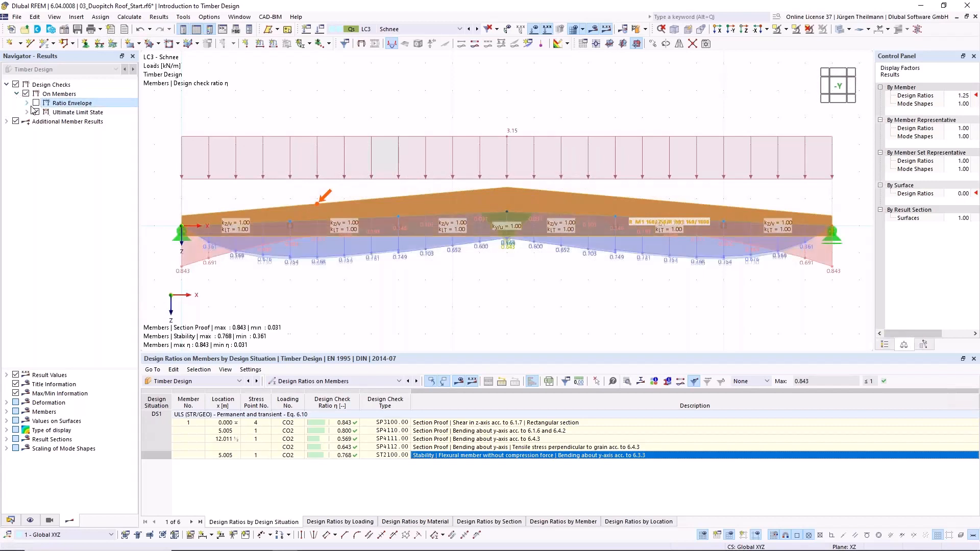
- Display the ratio envelope as the maximum of selected design checks and exclude the SP3100 shear check from the ultimate limit state section proofs
{"action": "left_click", "coordinate": [27, 103]}
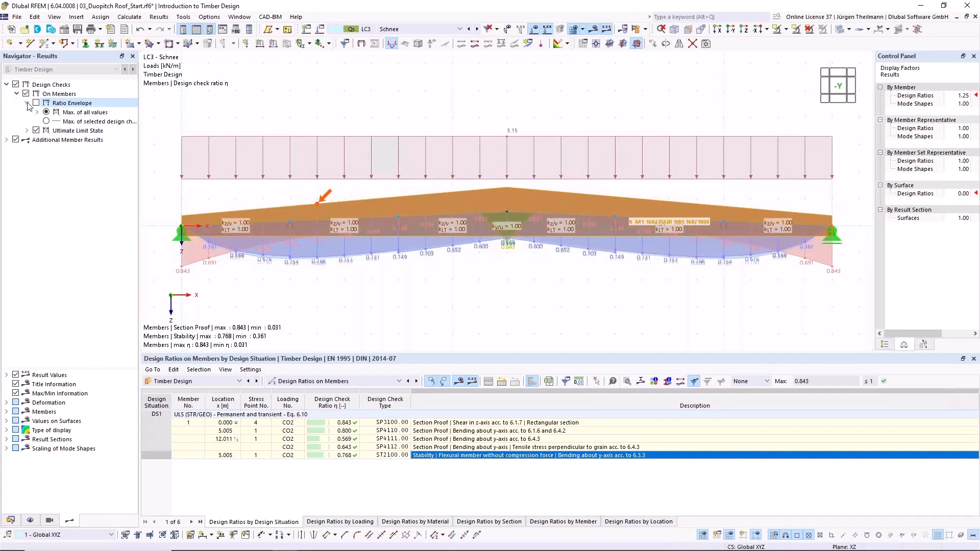
{"action": "left_click", "coordinate": [46, 121]}
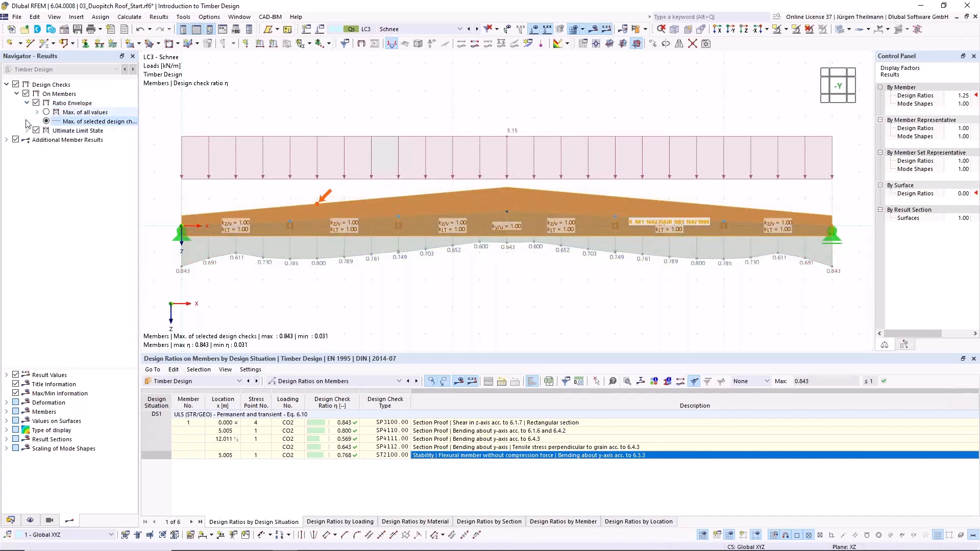
{"action": "left_click", "coordinate": [27, 130]}
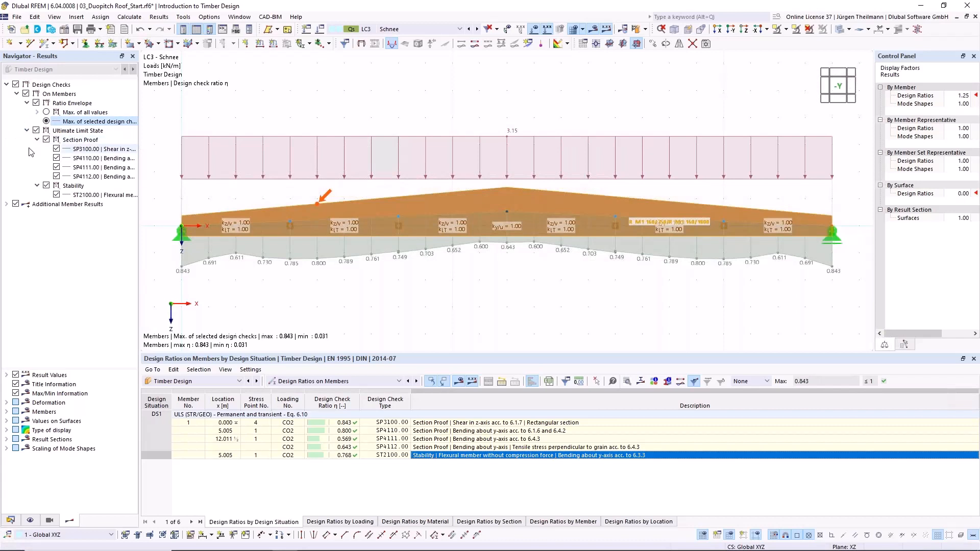
{"action": "left_click", "coordinate": [57, 149]}
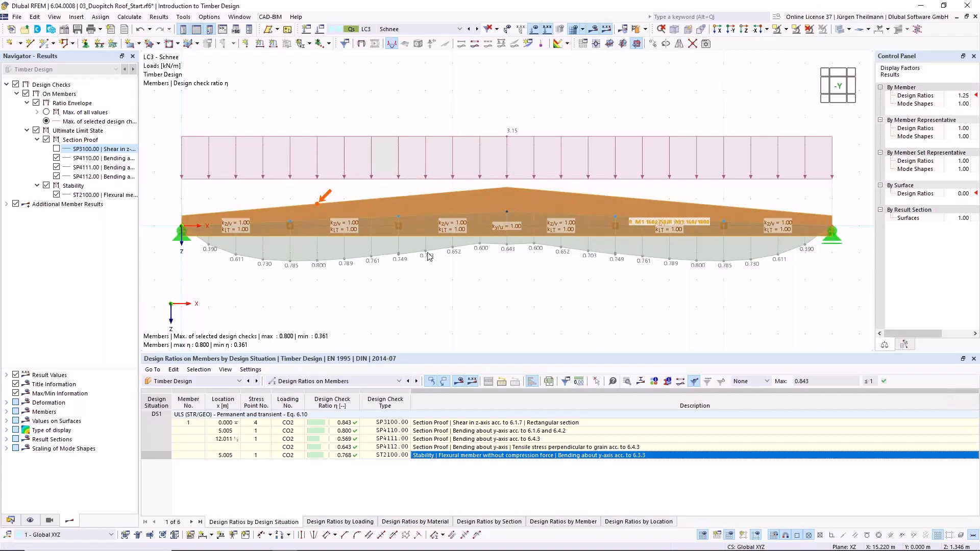
- Set all member division numbers in the mesh settings to 2, including result diagrams and straight members, and recalculate the timber design
{"action": "left_click", "coordinate": [132, 17]}
{"action": "left_click", "coordinate": [140, 163]}
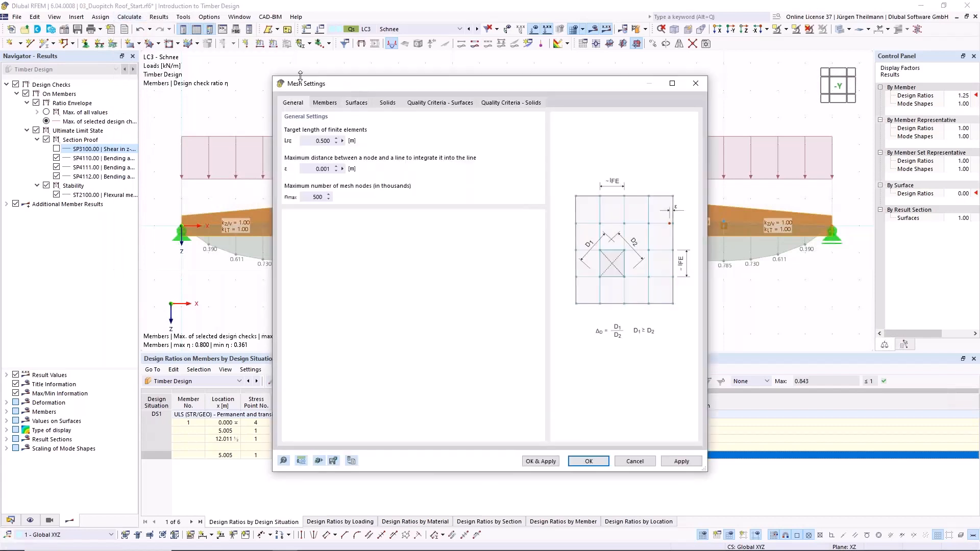
{"action": "left_click", "coordinate": [324, 102]}
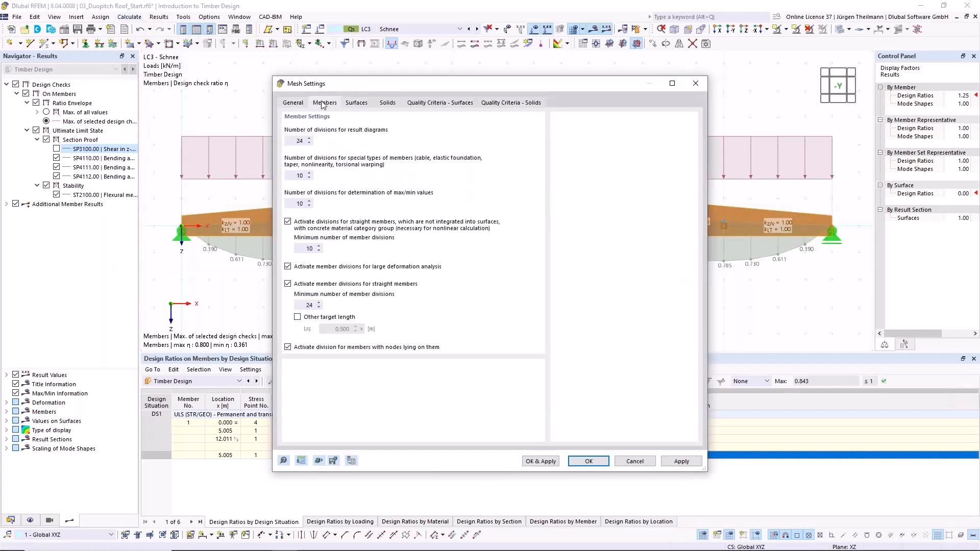
{"action": "double_click", "coordinate": [300, 141]}
{"action": "key", "text": "Tab"}
{"action": "type", "text": "2"}
{"action": "key", "text": "Tab"}
{"action": "type", "text": "2"}
{"action": "key", "text": "Tab"}
{"action": "key", "text": "Tab"}
{"action": "key", "text": "Tab"}
{"action": "type", "text": "2"}
{"action": "key", "text": "Tab"}
{"action": "left_click", "coordinate": [590, 462]}
{"action": "left_click", "coordinate": [634, 29]}
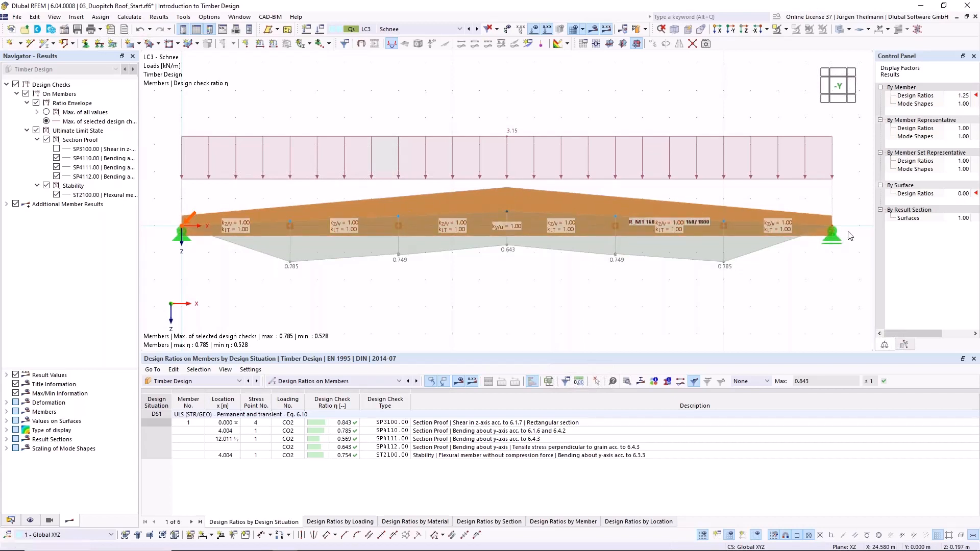
- Set member mesh divisions to 48 for result diagrams and straight members and 10 for the other three counts, and recalculate the timber design
{"action": "left_click", "coordinate": [130, 17]}
{"action": "left_click", "coordinate": [152, 160]}
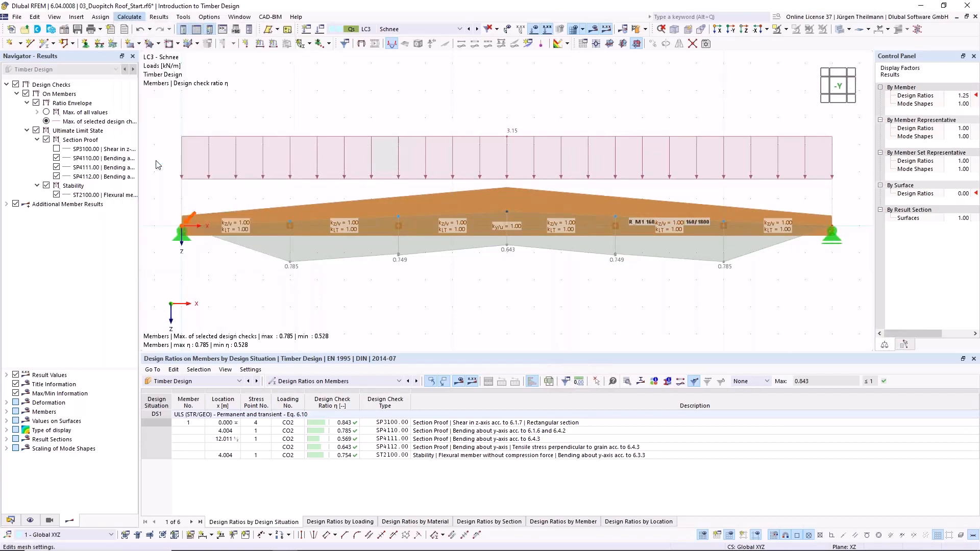
{"action": "left_click", "coordinate": [325, 102]}
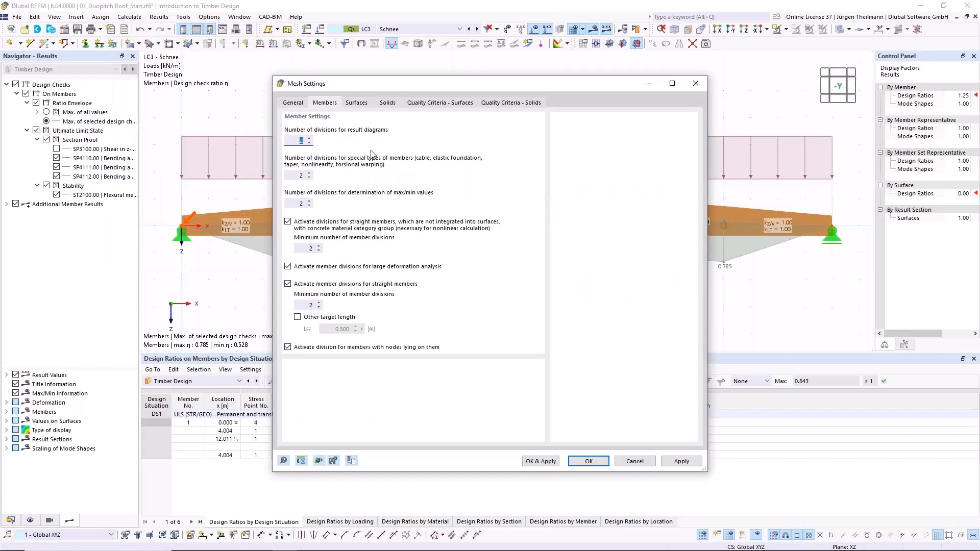
{"action": "type", "text": "48"}
{"action": "key", "text": "Tab"}
{"action": "type", "text": "10"}
{"action": "key", "text": "Tab"}
{"action": "type", "text": "10"}
{"action": "key", "text": "Tab"}
{"action": "key", "text": "Tab"}
{"action": "type", "text": "10"}
{"action": "key", "text": "Tab"}
{"action": "key", "text": "Tab"}
{"action": "key", "text": "Tab"}
{"action": "type", "text": "48"}
{"action": "left_click", "coordinate": [603, 461]}
{"action": "left_click", "coordinate": [636, 30]}
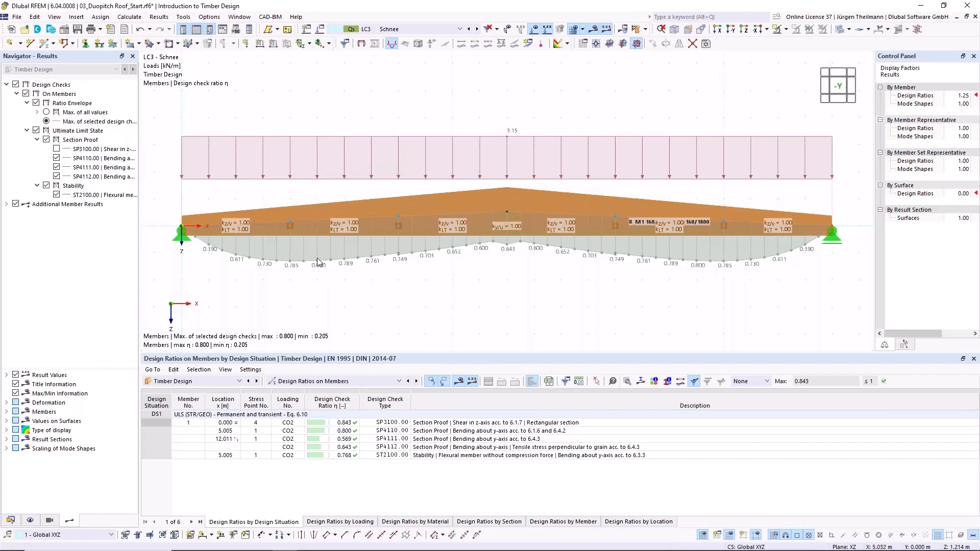
- Review the design check details of section proof SP4110 for bending about the y-axis
{"action": "left_click", "coordinate": [423, 432]}
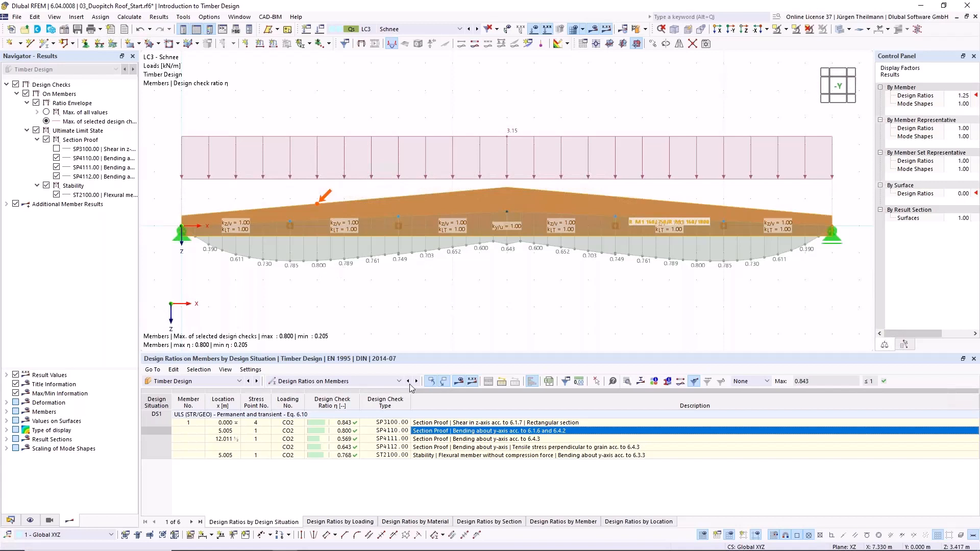
{"action": "double_click", "coordinate": [457, 435]}
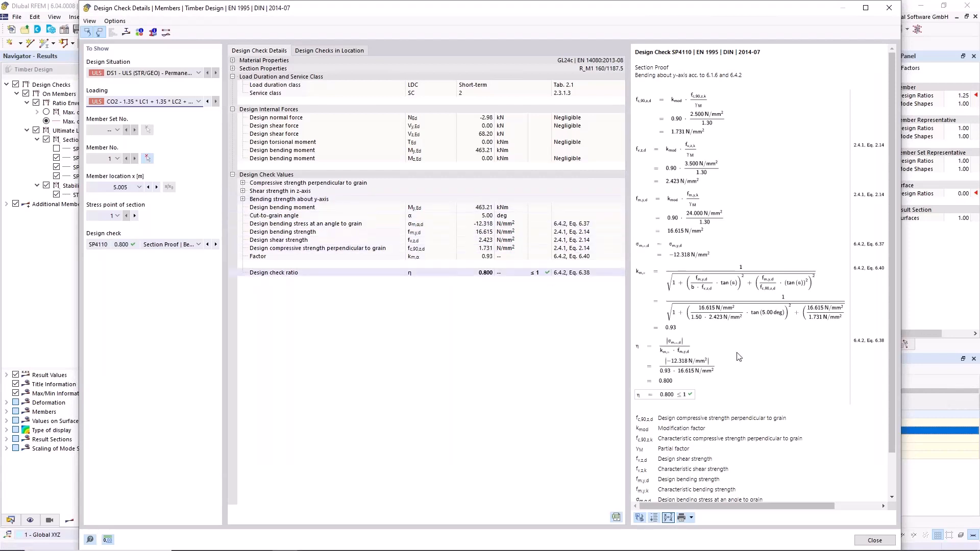
{"action": "left_click", "coordinate": [875, 541]}
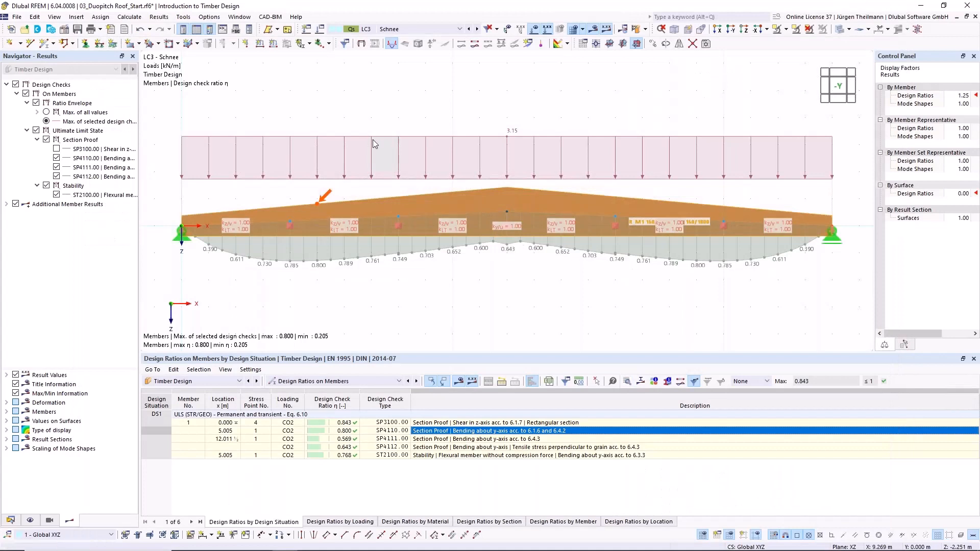
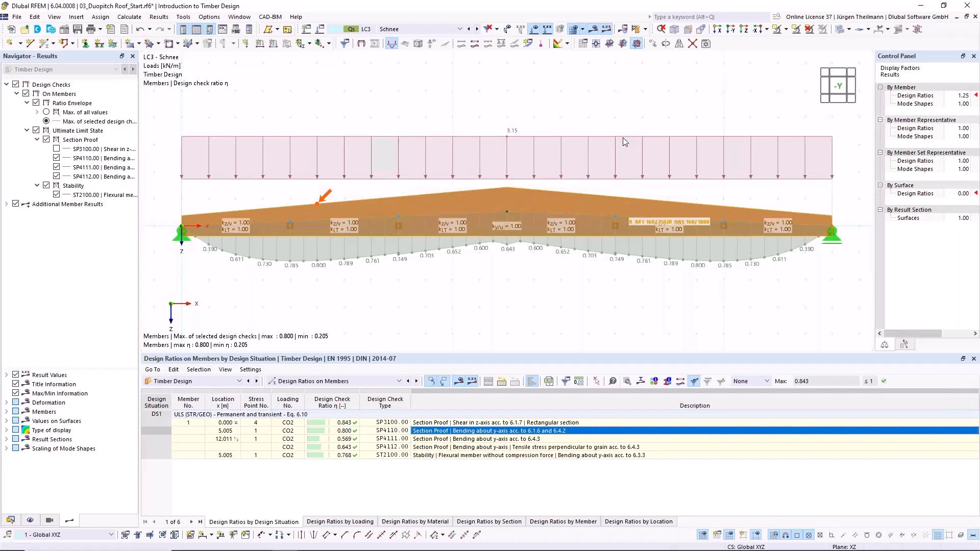
- Switch to the 04_Timber Truss Beam_Start model and list its predefined materials and sections
{"action": "left_click", "coordinate": [11, 522]}
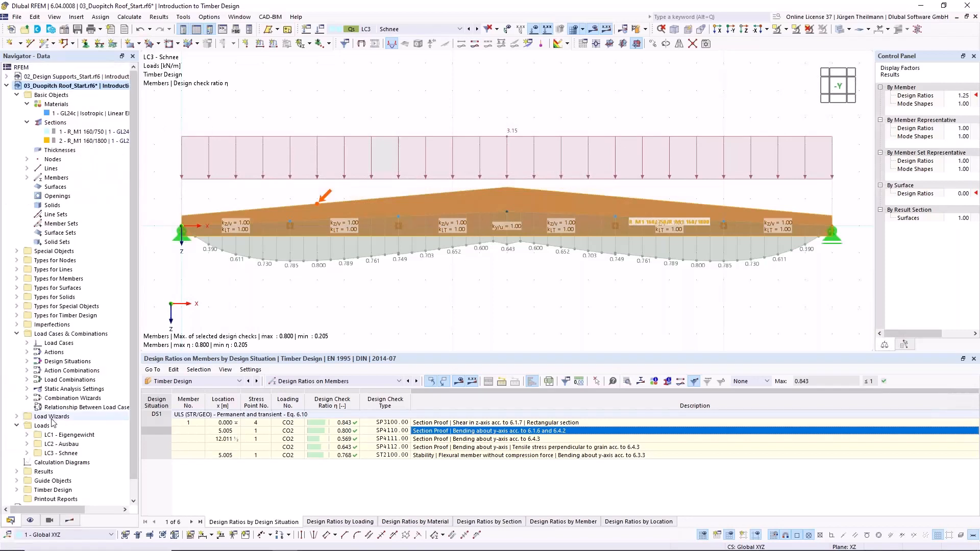
{"action": "left_click", "coordinate": [6, 85]}
{"action": "double_click", "coordinate": [35, 95]}
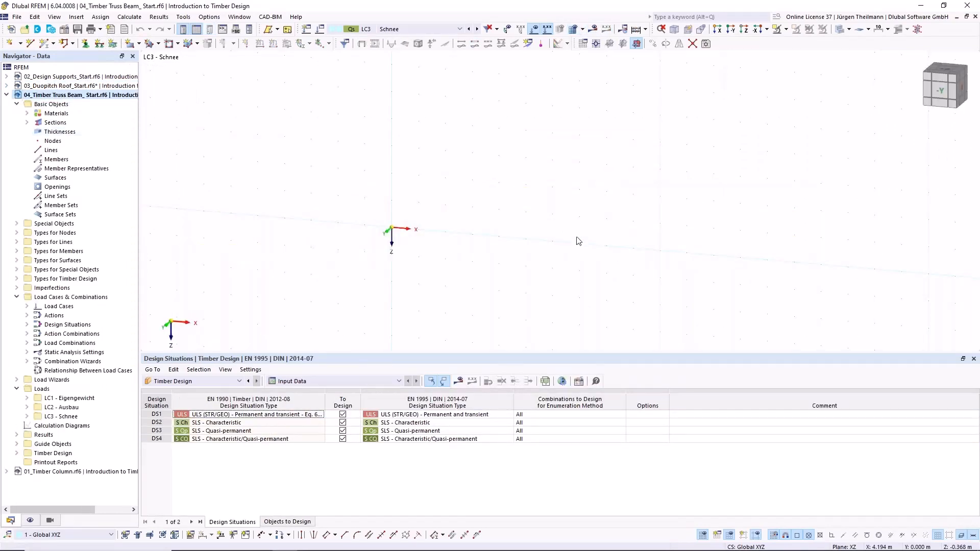
{"action": "left_click", "coordinate": [27, 113]}
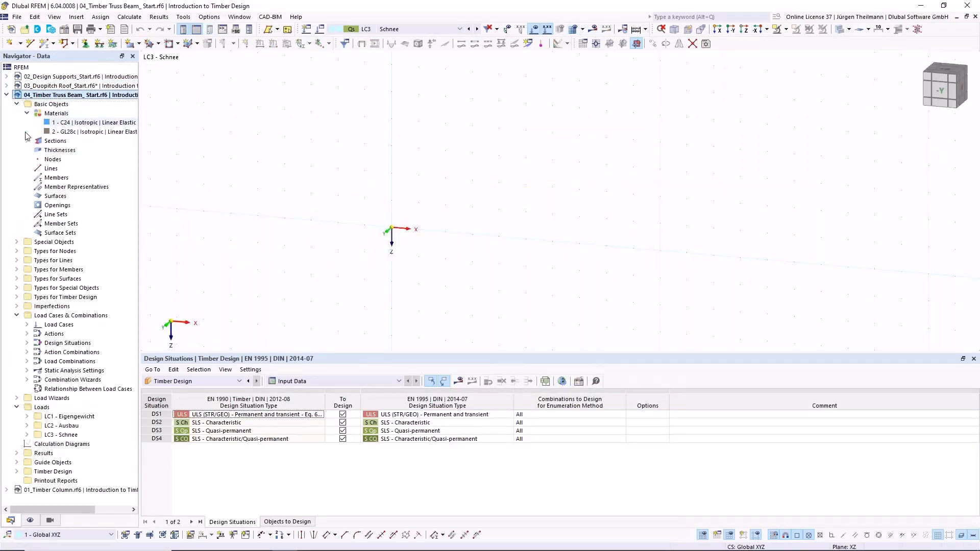
{"action": "left_click", "coordinate": [27, 141]}
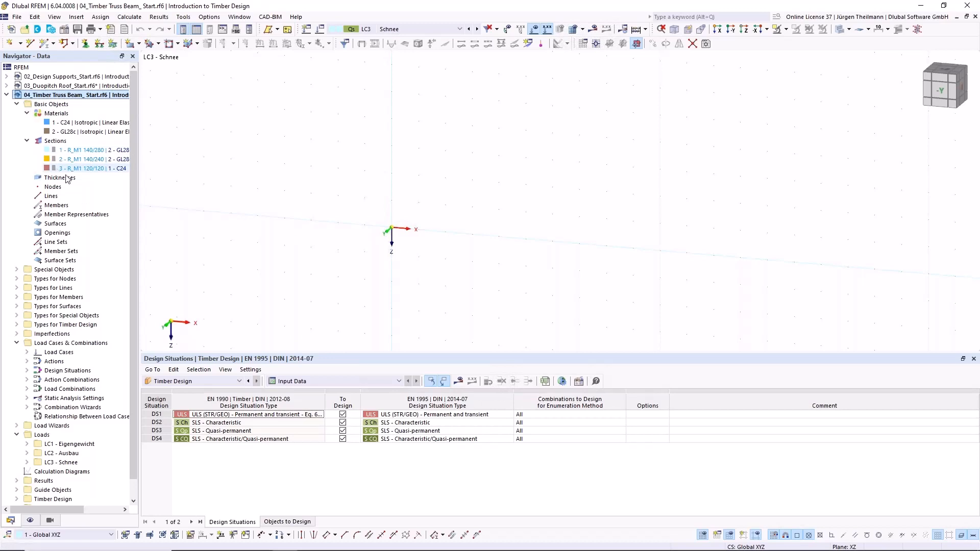
{"action": "scroll", "coordinate": [578, 220], "scroll_direction": "down", "scroll_amount": 1}
{"action": "middle_click_drag", "start_coordinate": [585, 256], "coordinate": [483, 233]}
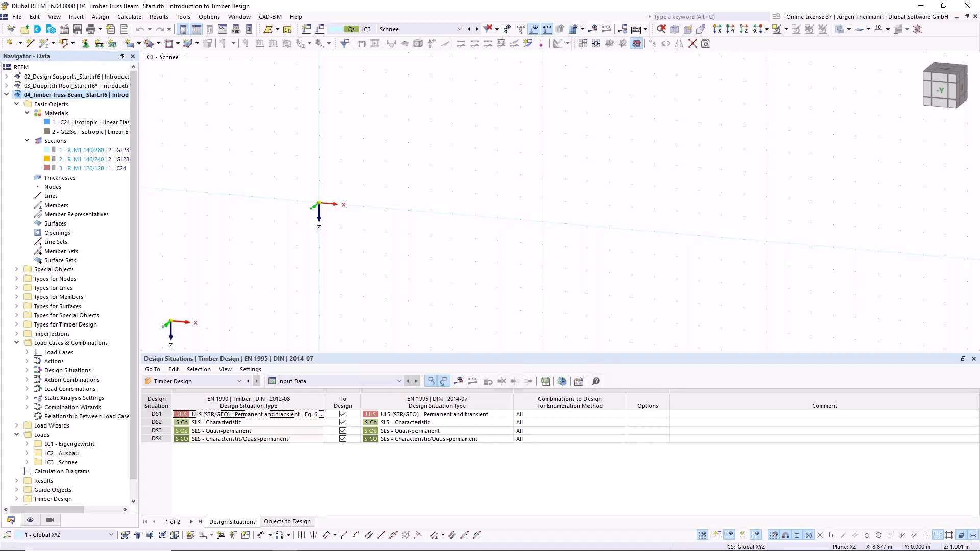
- Exclude rib flange dimensions from the member properties considered for member representatives in the model's base data
{"action": "left_click", "coordinate": [64, 32]}
{"action": "left_click", "coordinate": [442, 82]}
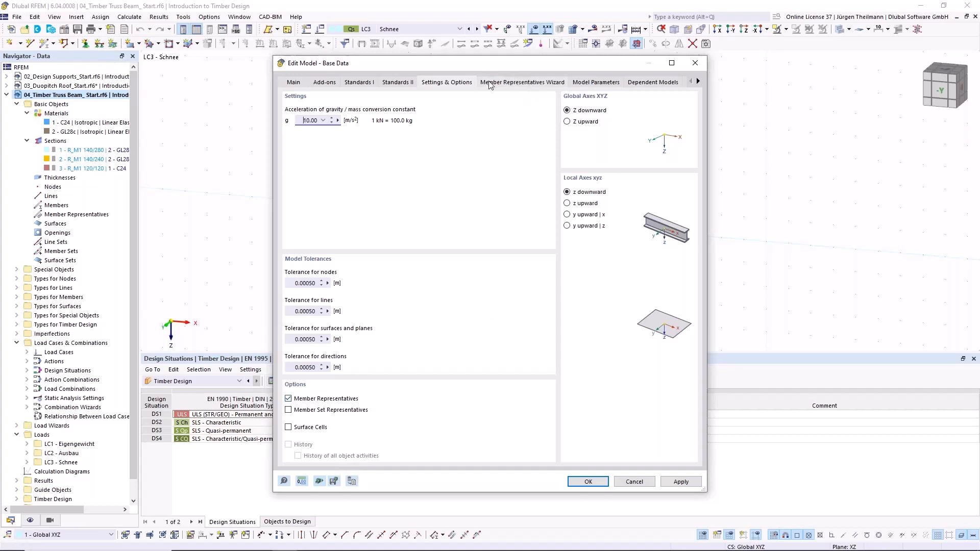
{"action": "left_click", "coordinate": [553, 86]}
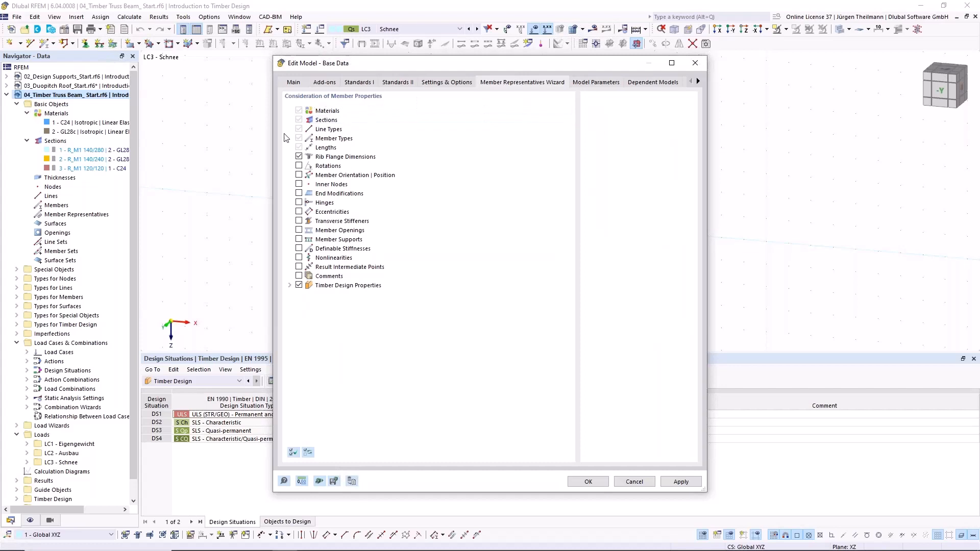
{"action": "left_click", "coordinate": [299, 157]}
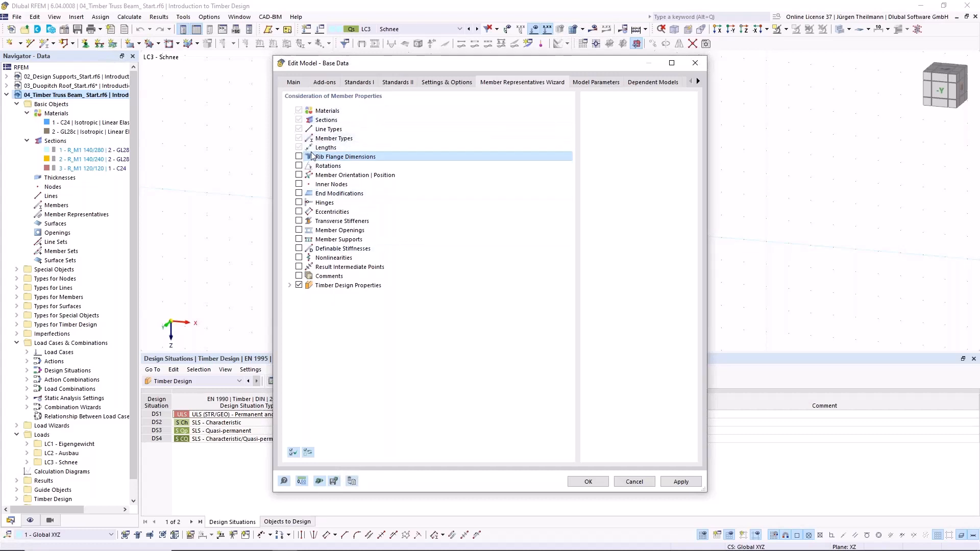
{"action": "left_click", "coordinate": [587, 483]}
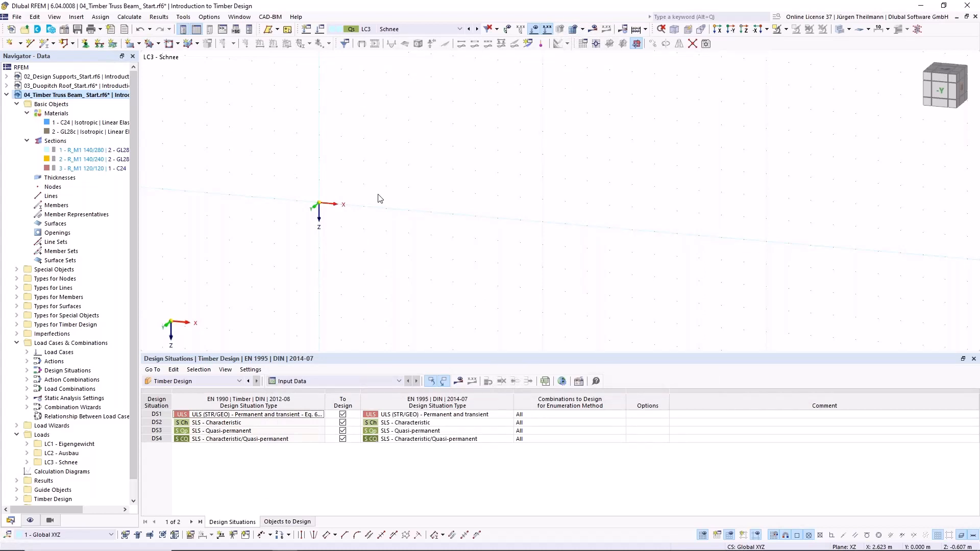
- Create a 14 m beam member with section R_M1 140/280 in GL28c from the origin along the global X-axis
{"action": "left_click", "coordinate": [44, 48]}
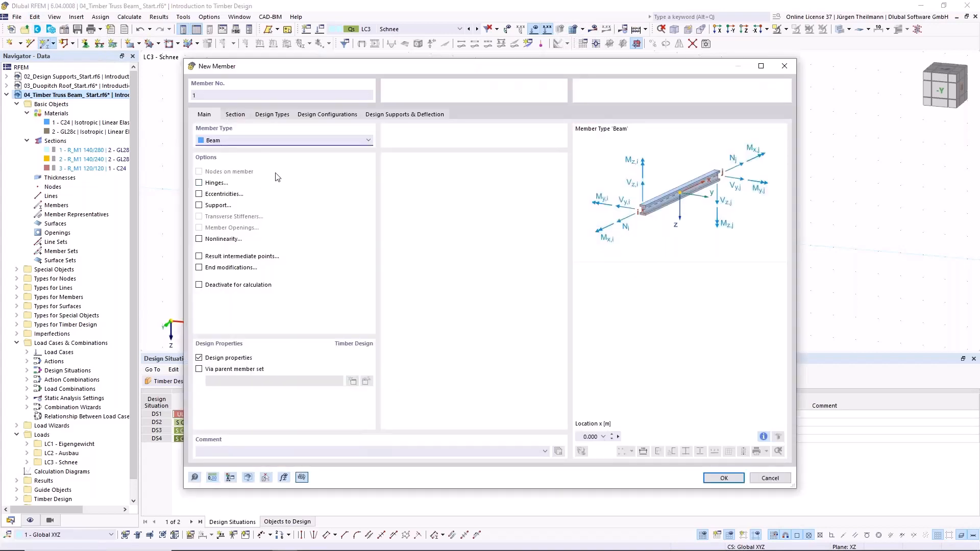
{"action": "left_click", "coordinate": [241, 115]}
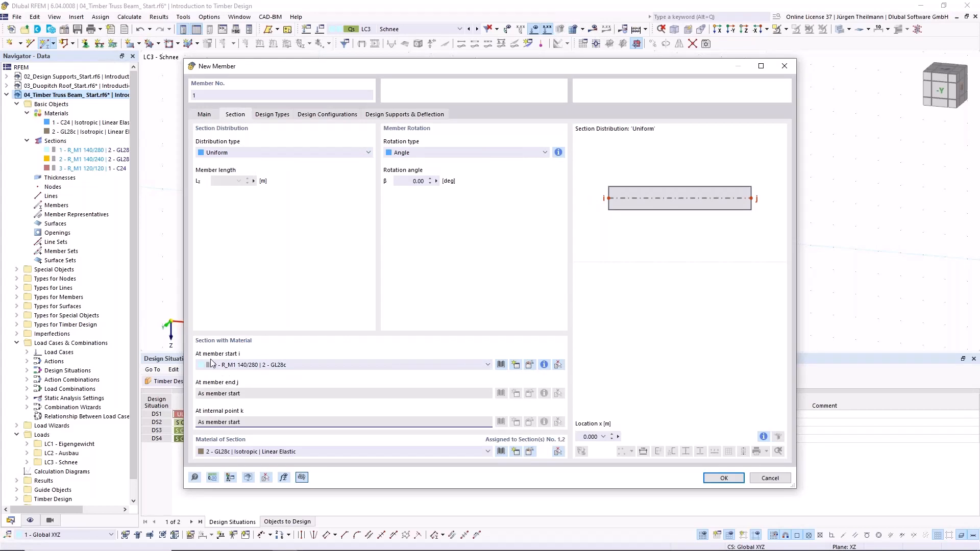
{"action": "left_click", "coordinate": [241, 453]}
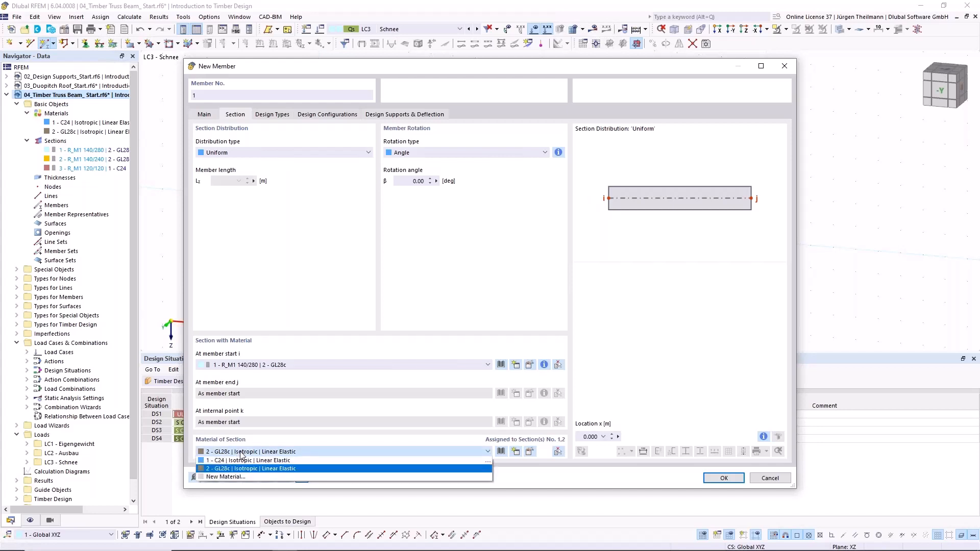
{"action": "left_click", "coordinate": [242, 453]}
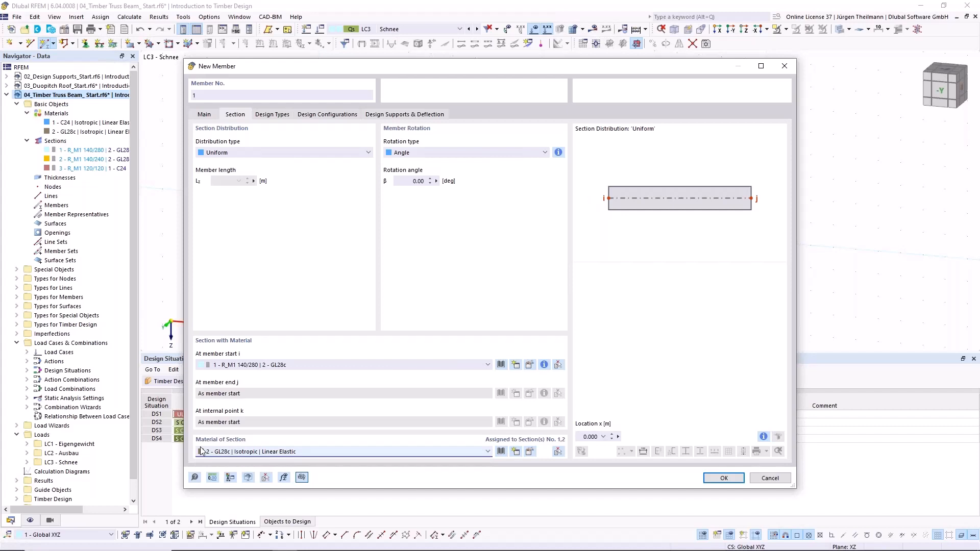
{"action": "left_click", "coordinate": [734, 479]}
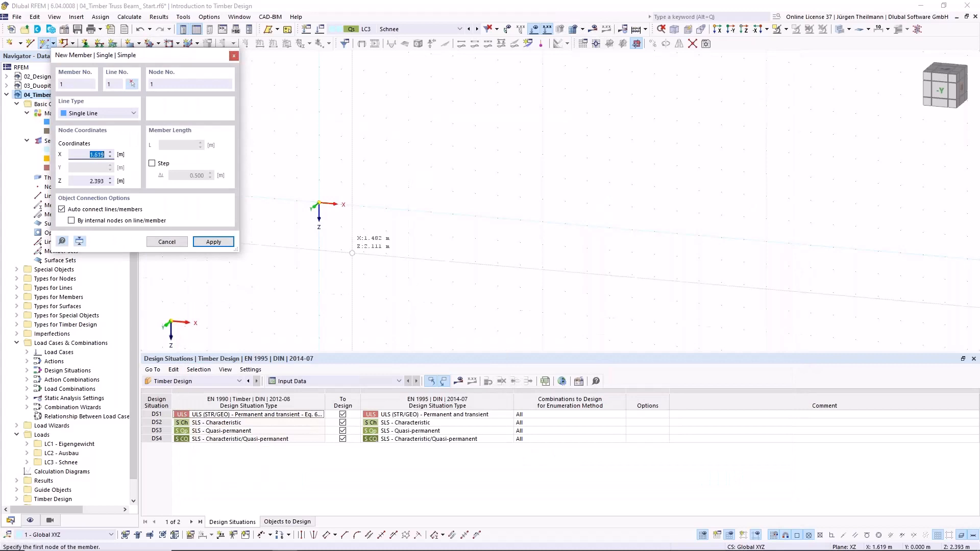
{"action": "left_click", "coordinate": [319, 203]}
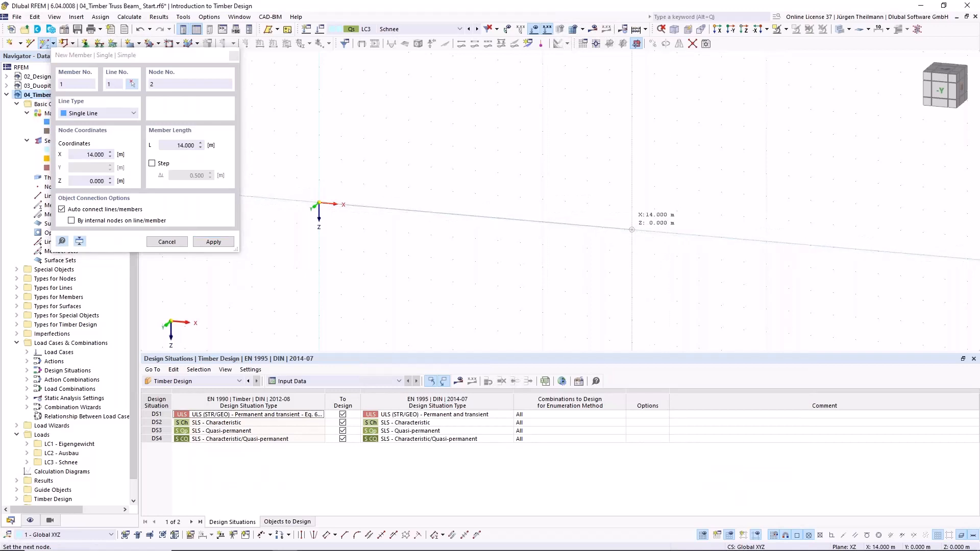
{"action": "left_click", "coordinate": [632, 230]}
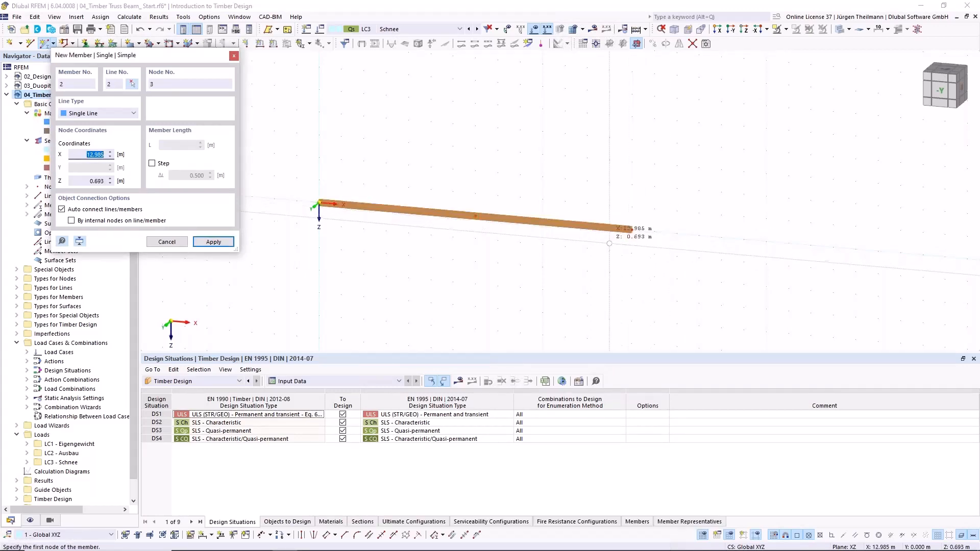
{"action": "key", "text": "Escape"}
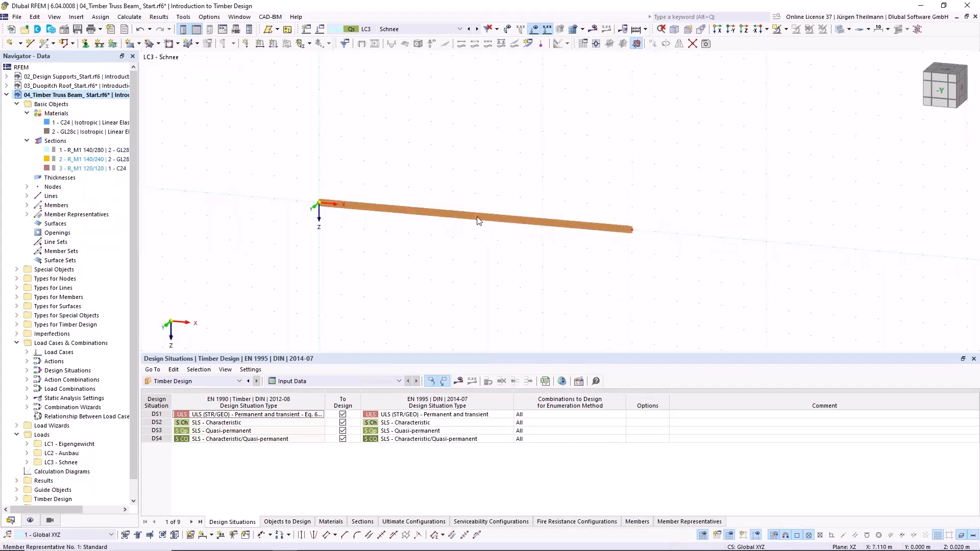
- Divide the 14 m beam into equal parts using 1 intermediate node
{"action": "scroll", "coordinate": [475, 223], "scroll_direction": "up", "scroll_amount": 4}
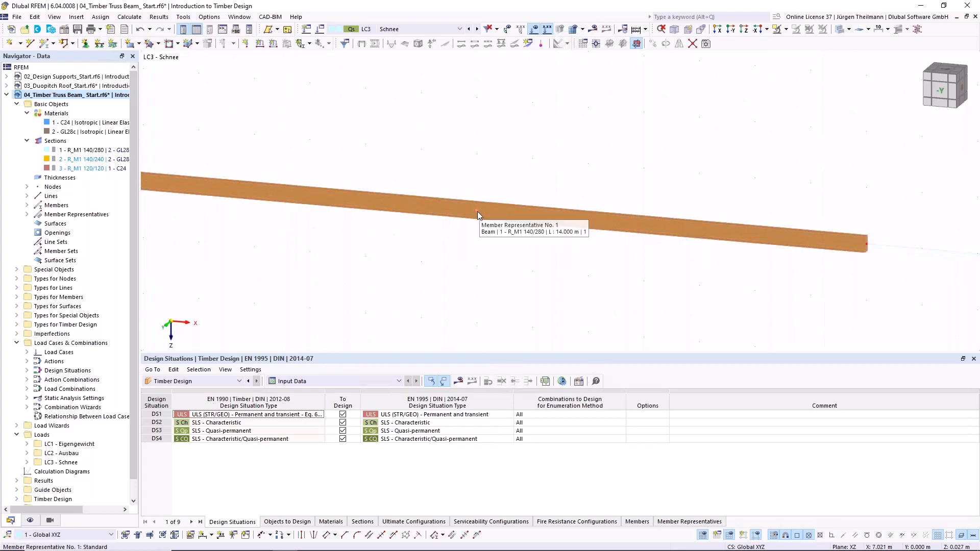
{"action": "scroll", "coordinate": [503, 259], "scroll_direction": "down", "scroll_amount": 3}
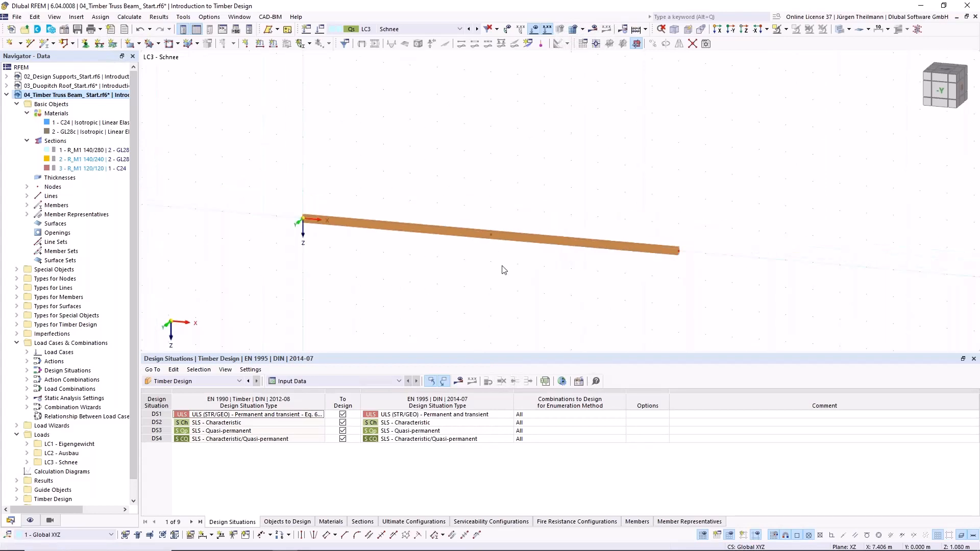
{"action": "right_click", "coordinate": [555, 239]}
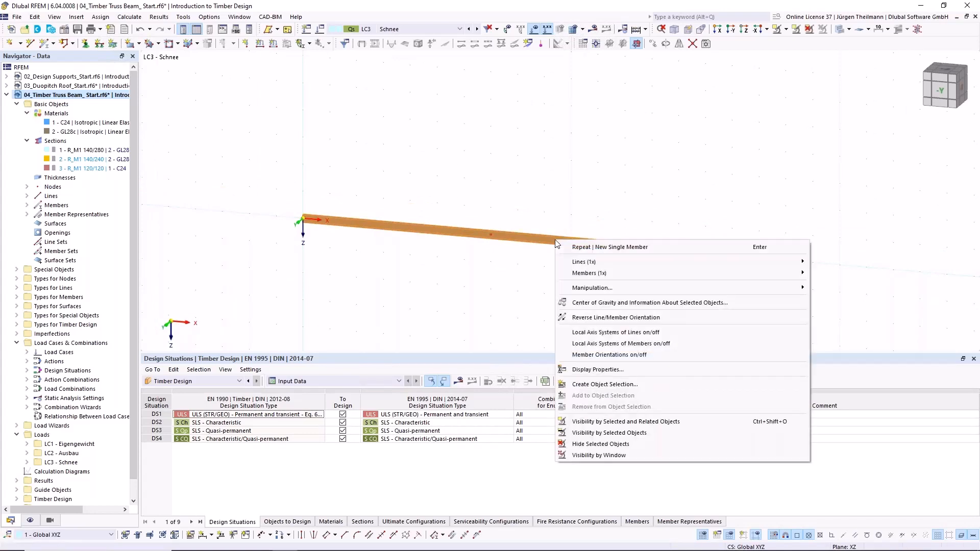
{"action": "mouse_move", "coordinate": [581, 275]}
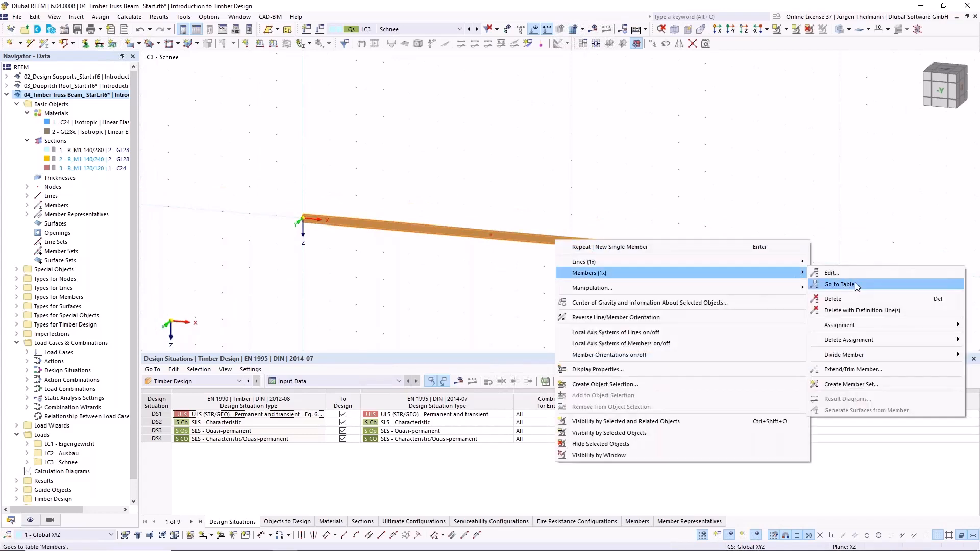
{"action": "mouse_move", "coordinate": [887, 354]}
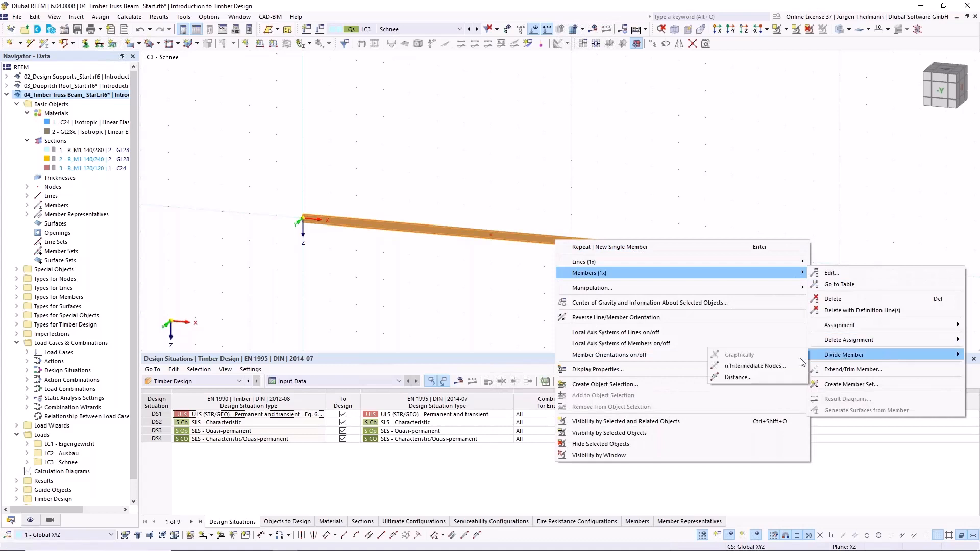
{"action": "left_click", "coordinate": [767, 363]}
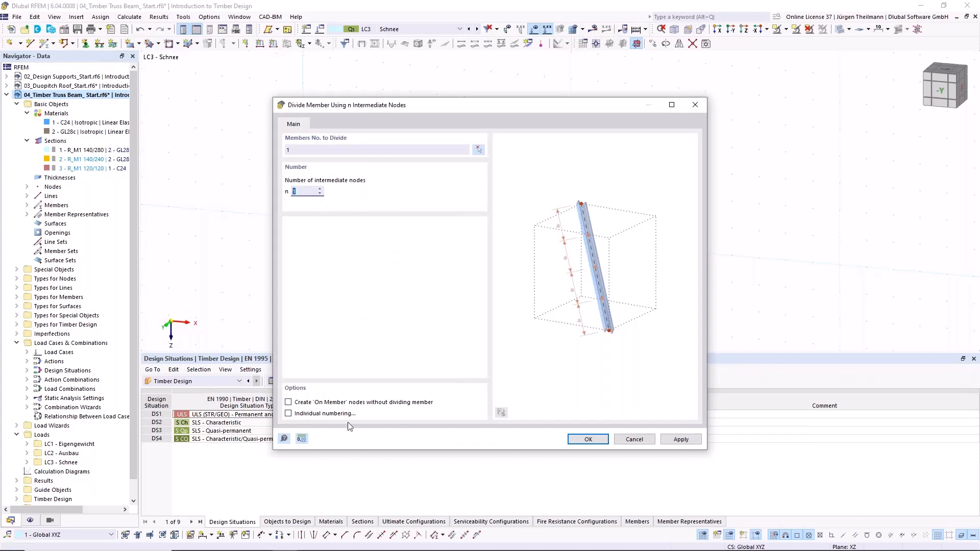
{"action": "left_click", "coordinate": [587, 439]}
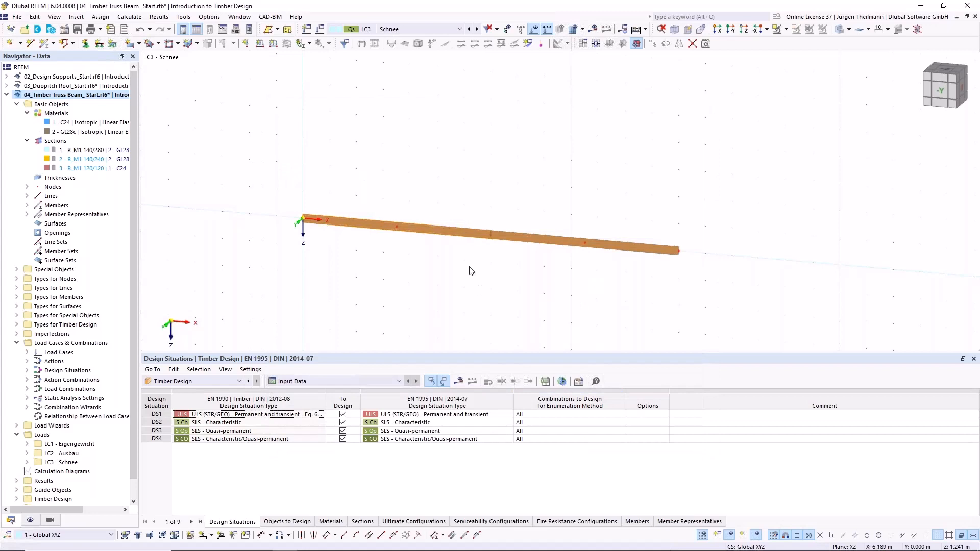
- Examine the member representative's shared properties for the two divided beam members
{"action": "scroll", "coordinate": [528, 299], "scroll_direction": "up", "scroll_amount": 2}
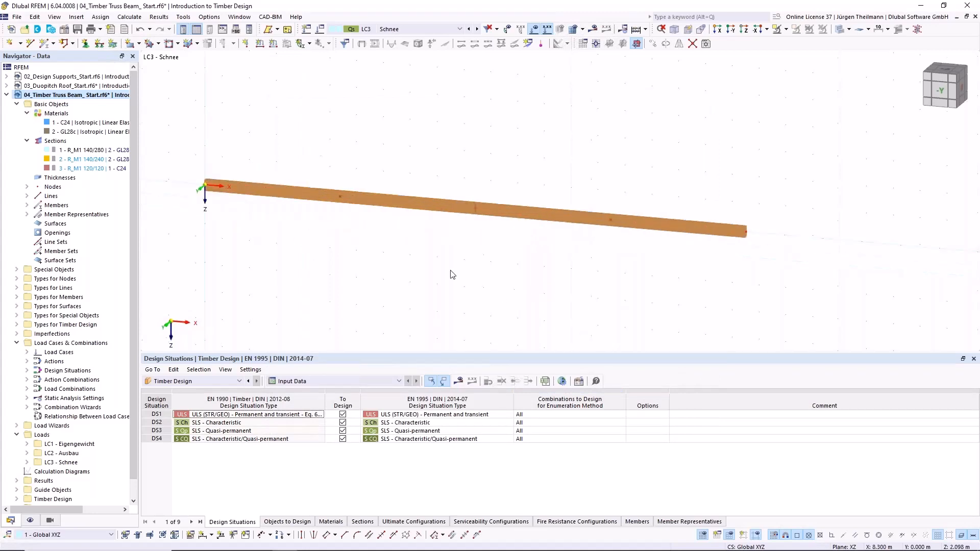
{"action": "left_click", "coordinate": [341, 200]}
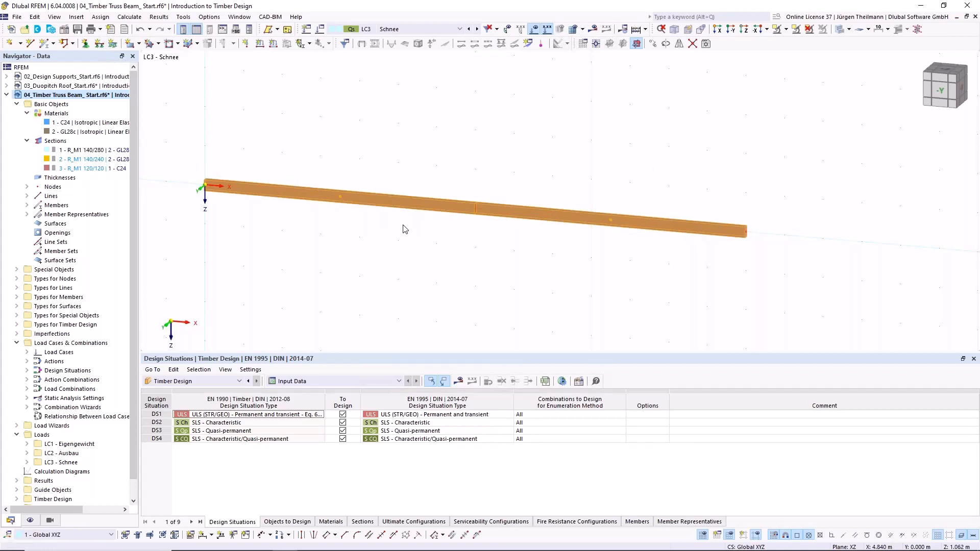
{"action": "double_click", "coordinate": [410, 203]}
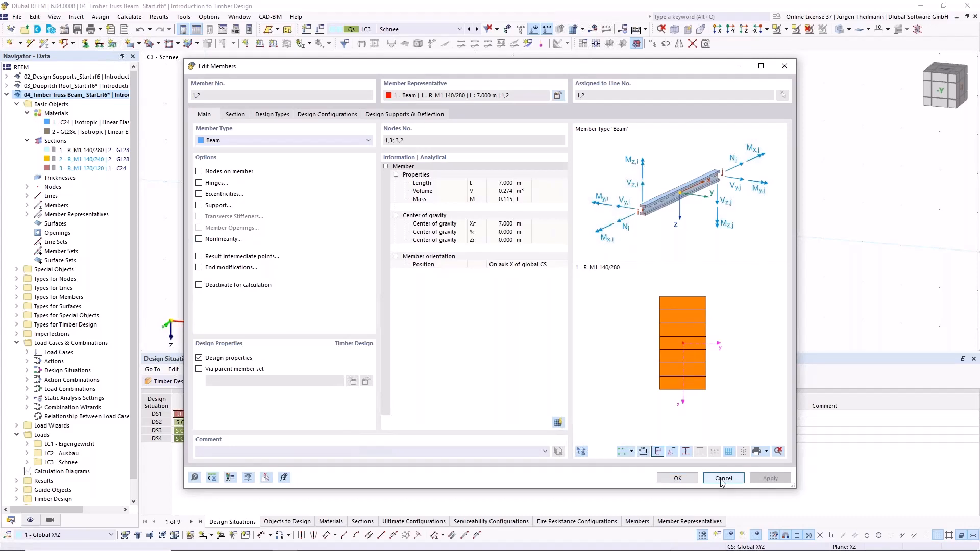
{"action": "left_click", "coordinate": [678, 477]}
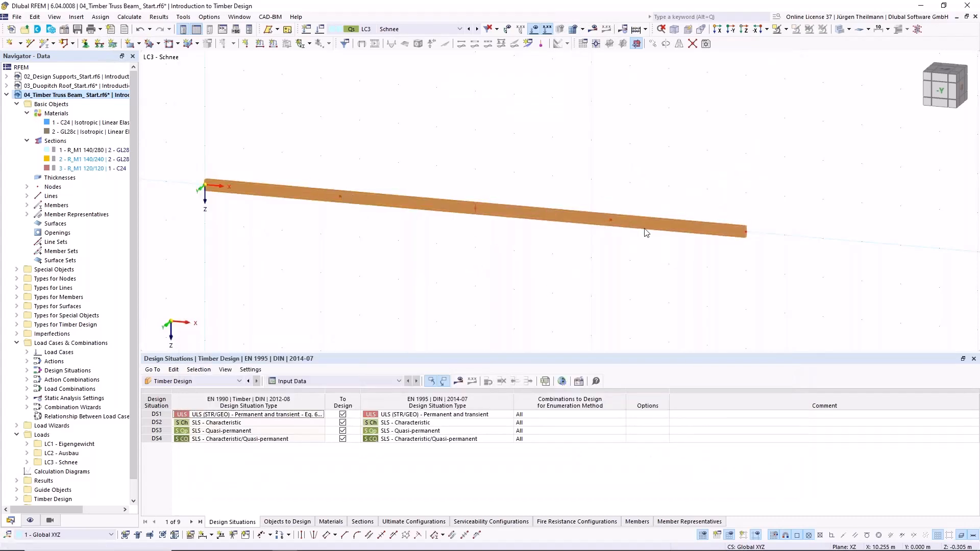
{"action": "scroll", "coordinate": [417, 250], "scroll_direction": "down", "scroll_amount": 1}
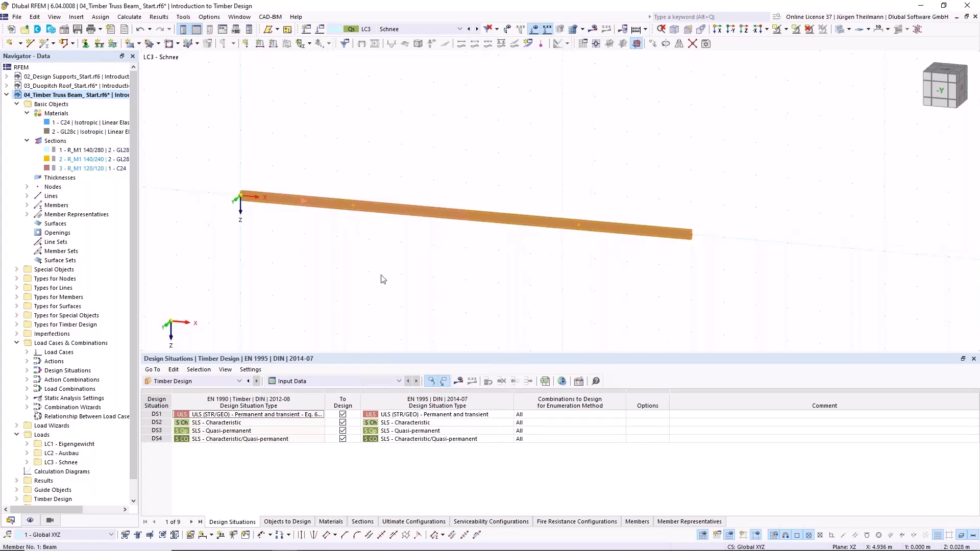
{"action": "left_click", "coordinate": [371, 241]}
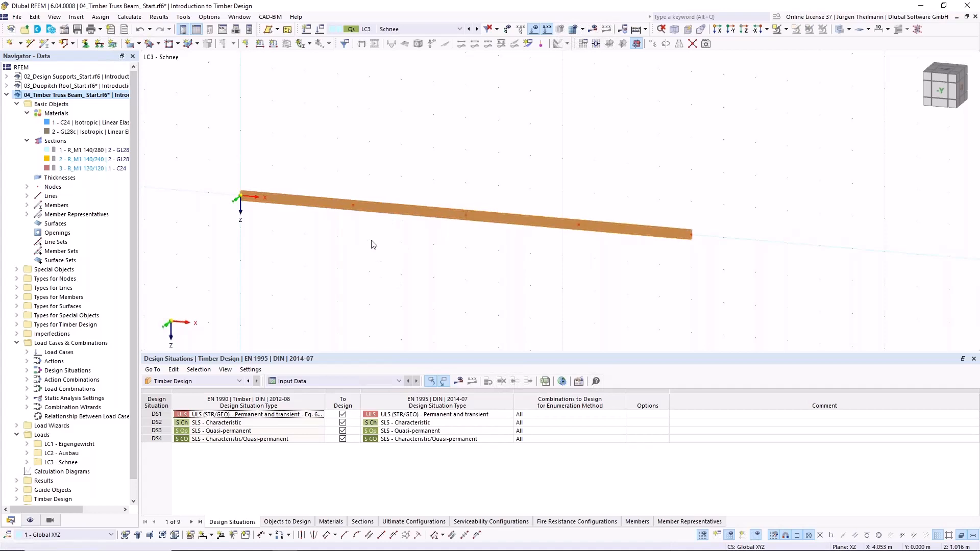
- Move the middle node between the two beams by -1.8 m in the global Z direction to form the ridge
{"action": "left_click", "coordinate": [466, 216]}
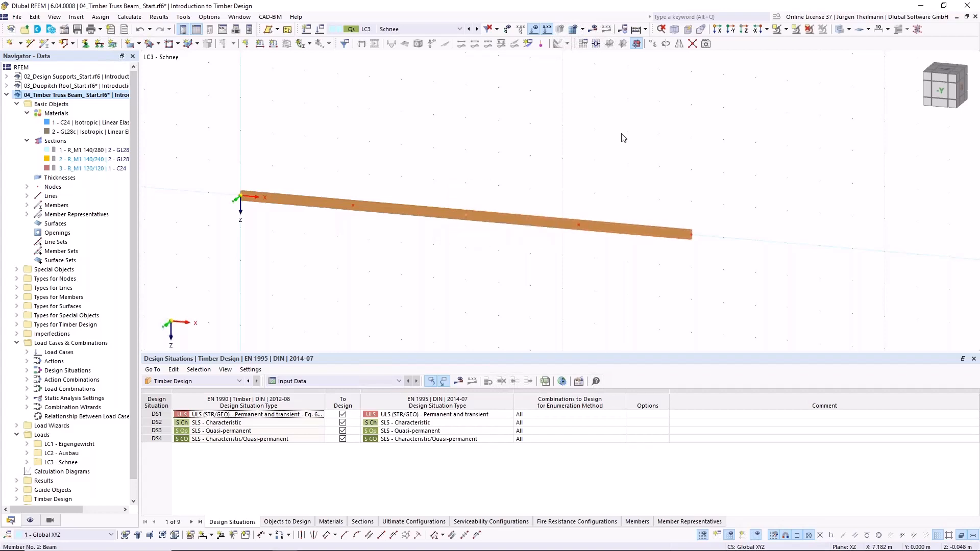
{"action": "left_click", "coordinate": [653, 44]}
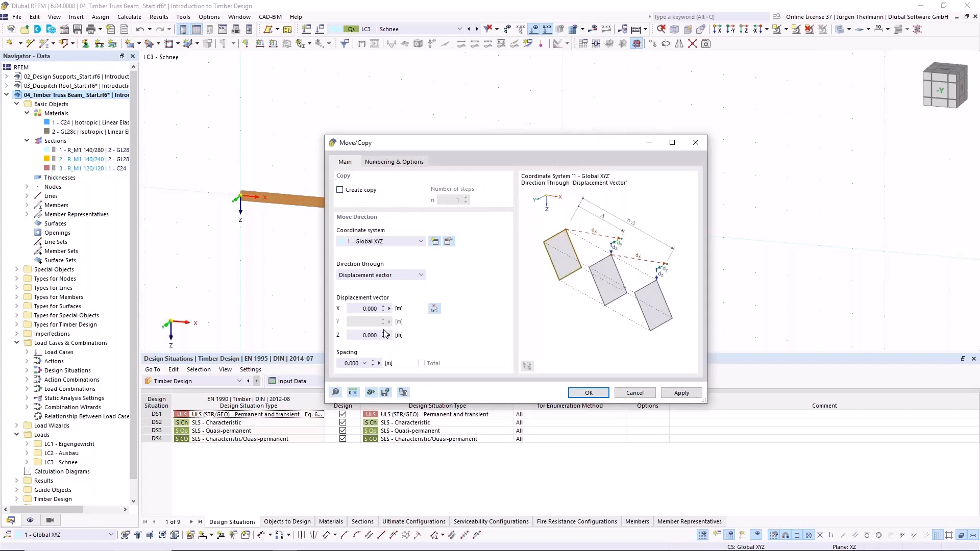
{"action": "double_click", "coordinate": [358, 335]}
{"action": "type", "text": "-1"}
{"action": "left_click", "coordinate": [595, 393]}
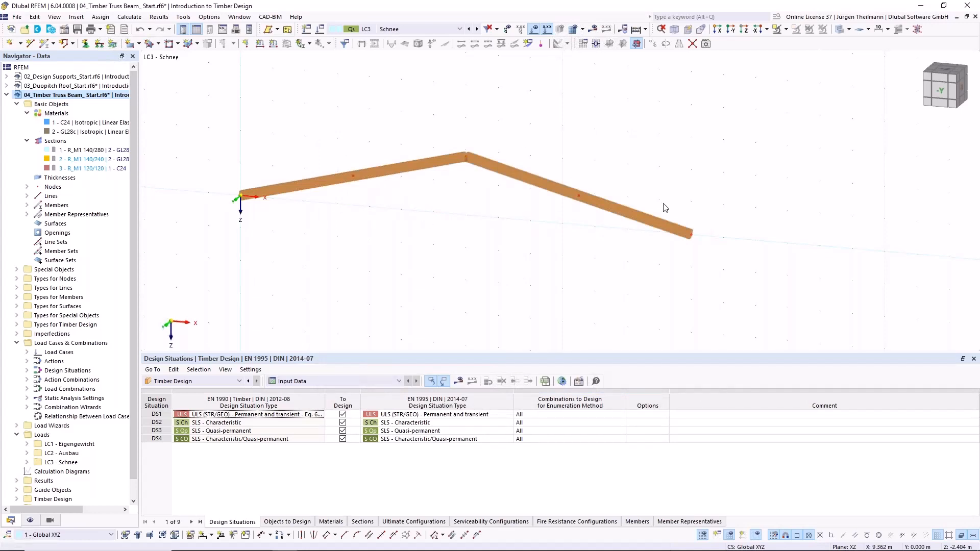
- Create a bottom chord beam member with section R_M1 140/240 in GL28c between the two lower end nodes of the rafters
{"action": "left_click", "coordinate": [43, 45]}
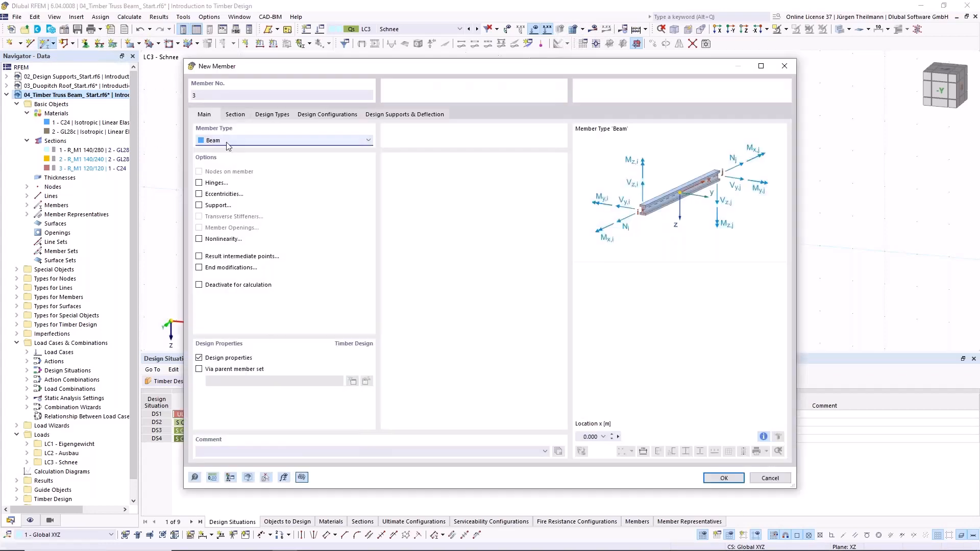
{"action": "left_click", "coordinate": [236, 116]}
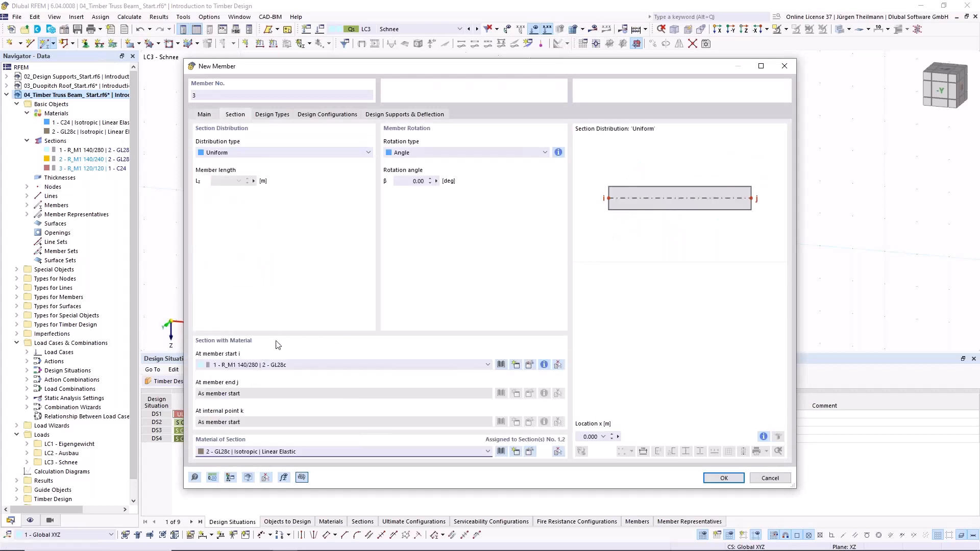
{"action": "left_click", "coordinate": [313, 364]}
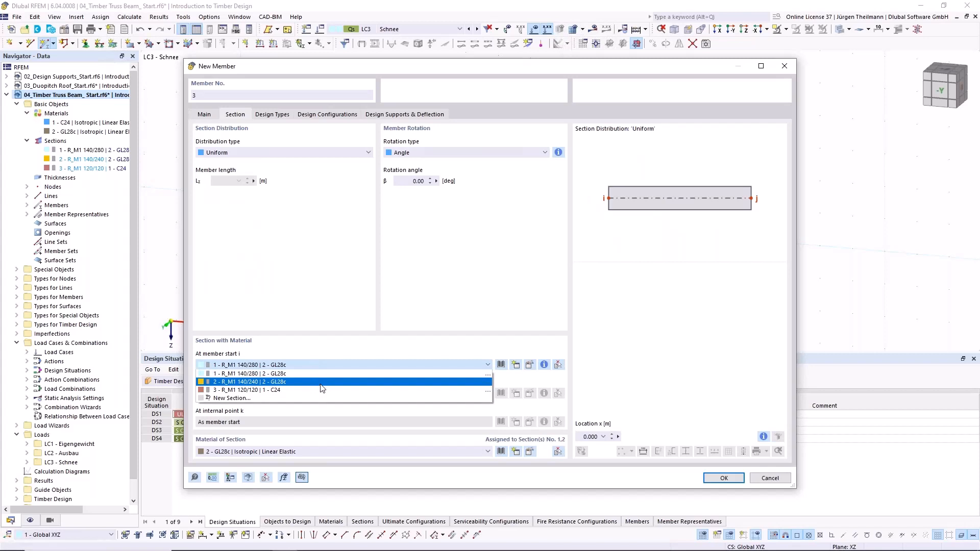
{"action": "left_click", "coordinate": [323, 382]}
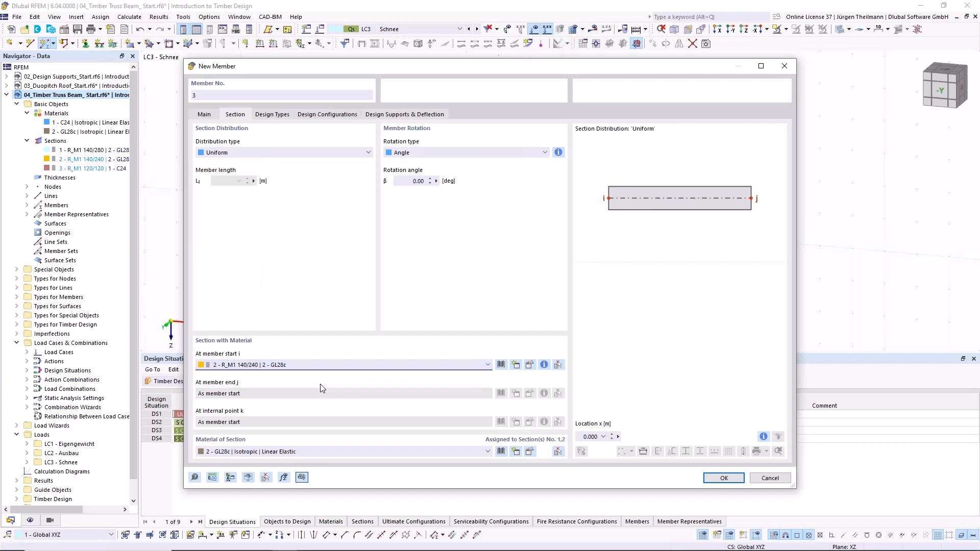
{"action": "left_click", "coordinate": [724, 477]}
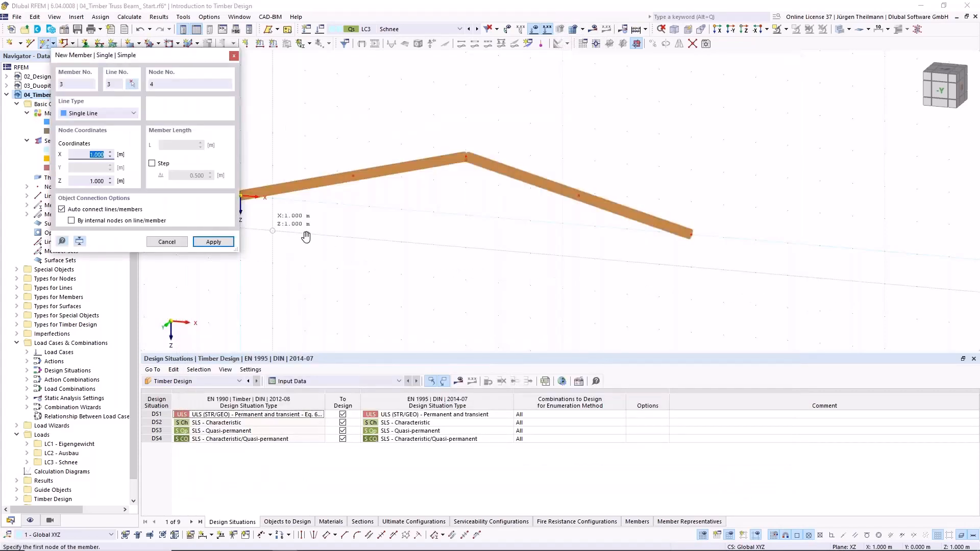
{"action": "middle_click_drag", "start_coordinate": [305, 236], "coordinate": [340, 241]}
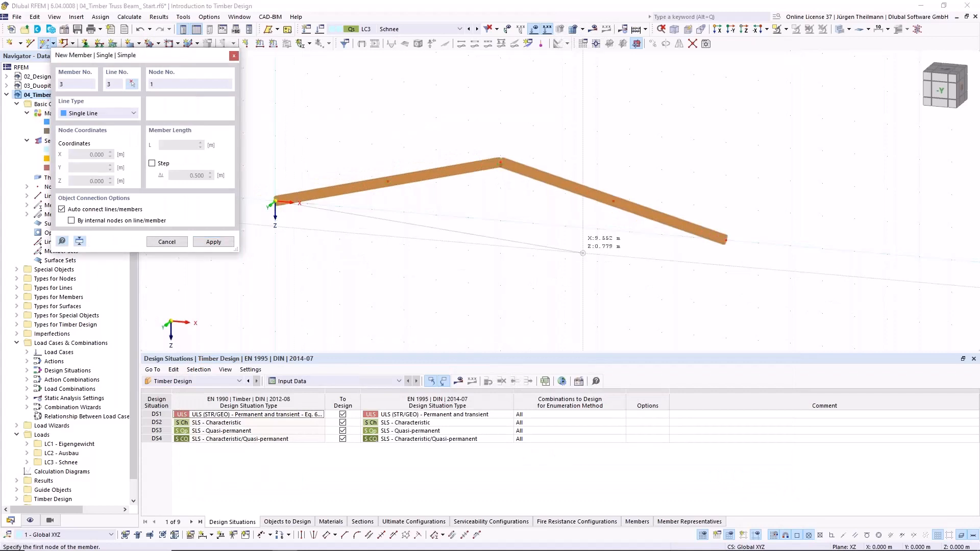
{"action": "left_click", "coordinate": [276, 202]}
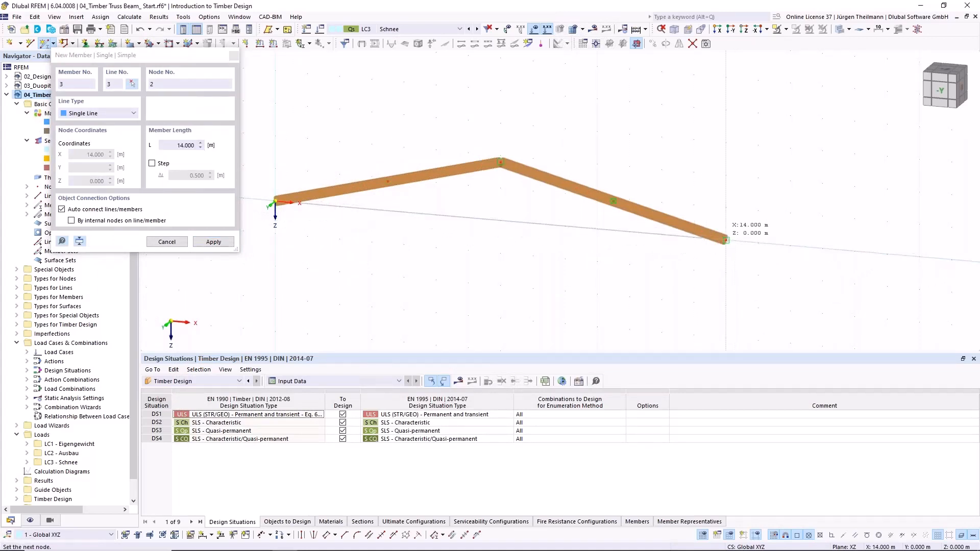
{"action": "left_click", "coordinate": [726, 240]}
{"action": "key", "text": "Escape"}
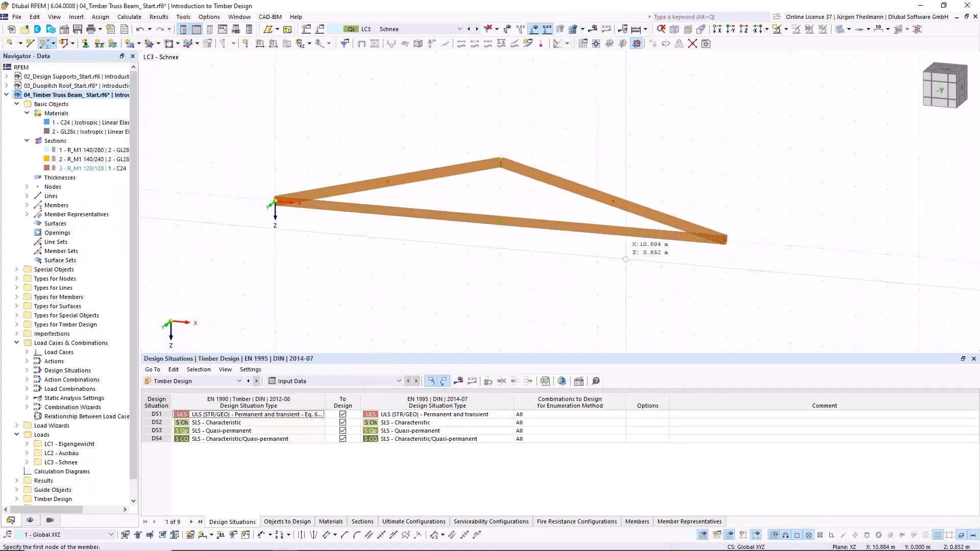
- Assign the existing local xyz member hinge to the ridge end (end j) of the first top chord member and review its release conditions
{"action": "scroll", "coordinate": [556, 271], "scroll_direction": "up", "scroll_amount": 1}
{"action": "middle_click_drag", "start_coordinate": [487, 279], "coordinate": [500, 276]}
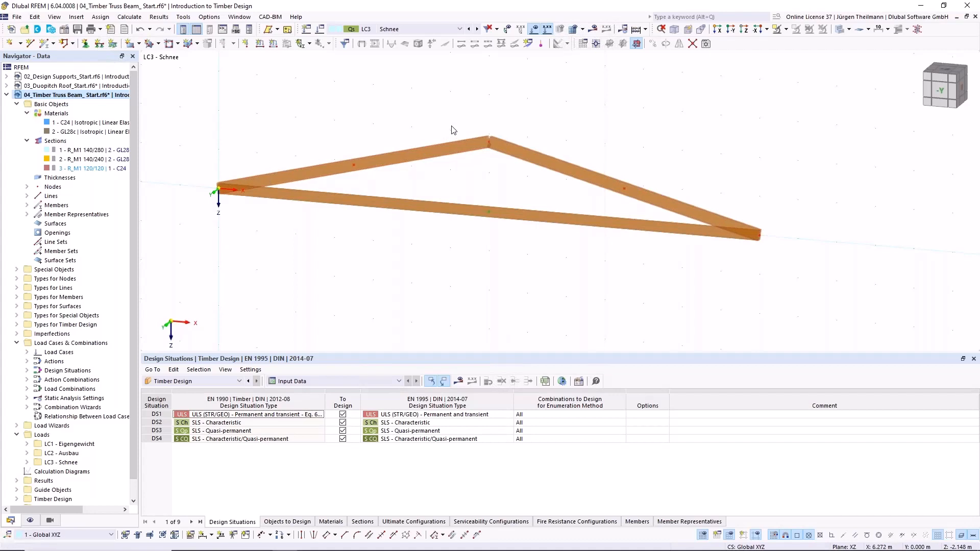
{"action": "double_click", "coordinate": [433, 149]}
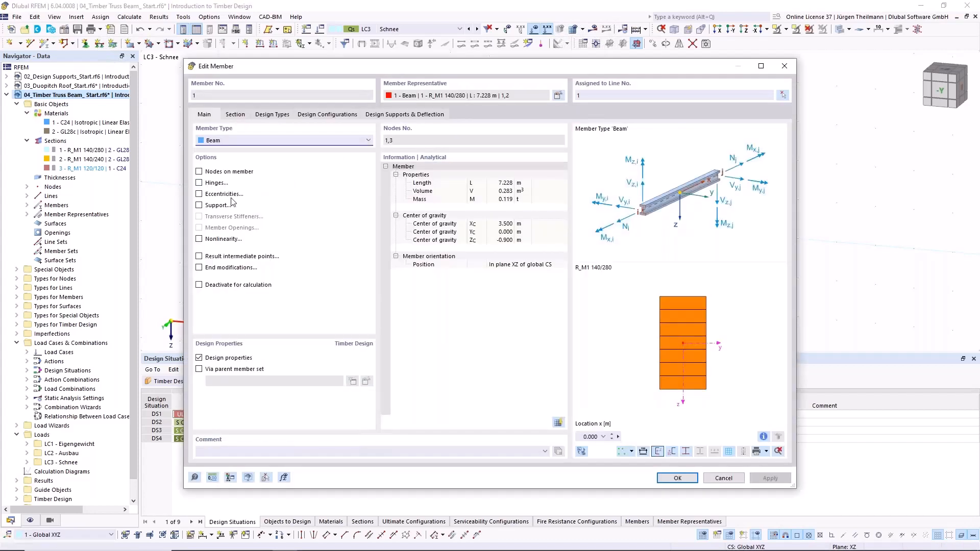
{"action": "left_click", "coordinate": [200, 183]}
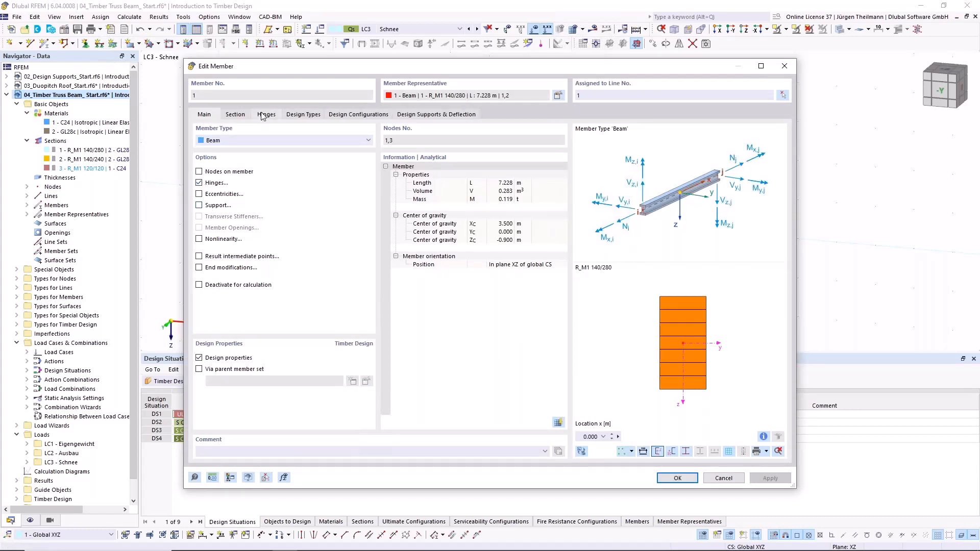
{"action": "left_click", "coordinate": [263, 116]}
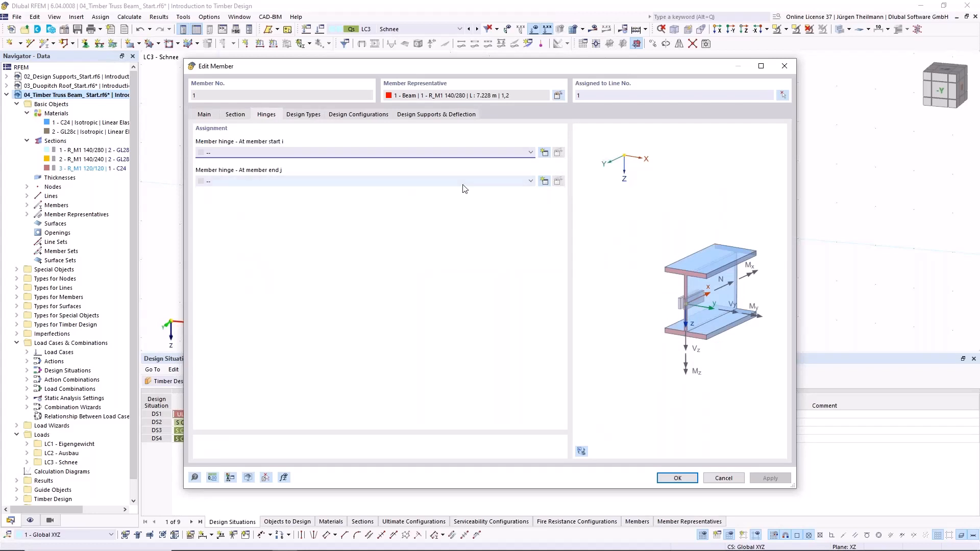
{"action": "left_click", "coordinate": [427, 180]}
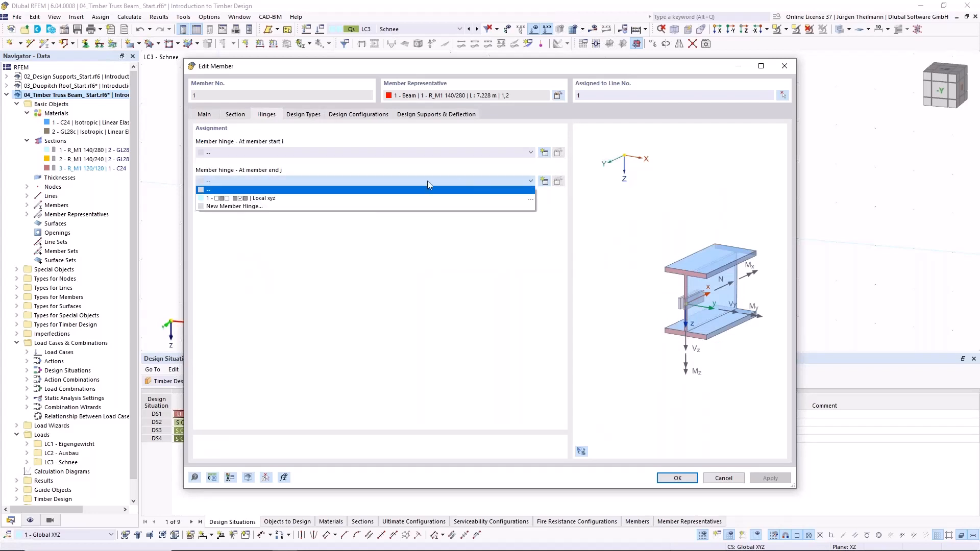
{"action": "left_click", "coordinate": [203, 199]}
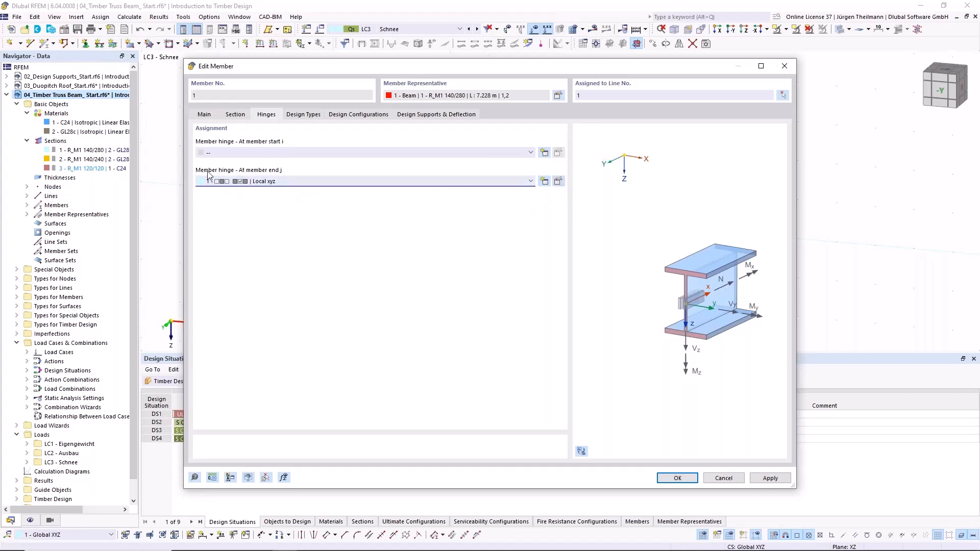
{"action": "left_click", "coordinate": [558, 182]}
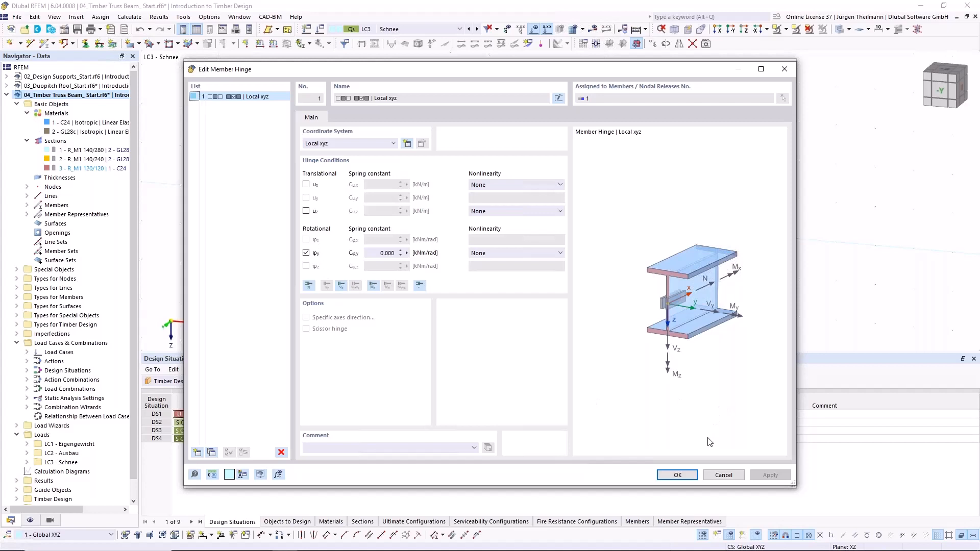
{"action": "left_click", "coordinate": [677, 475]}
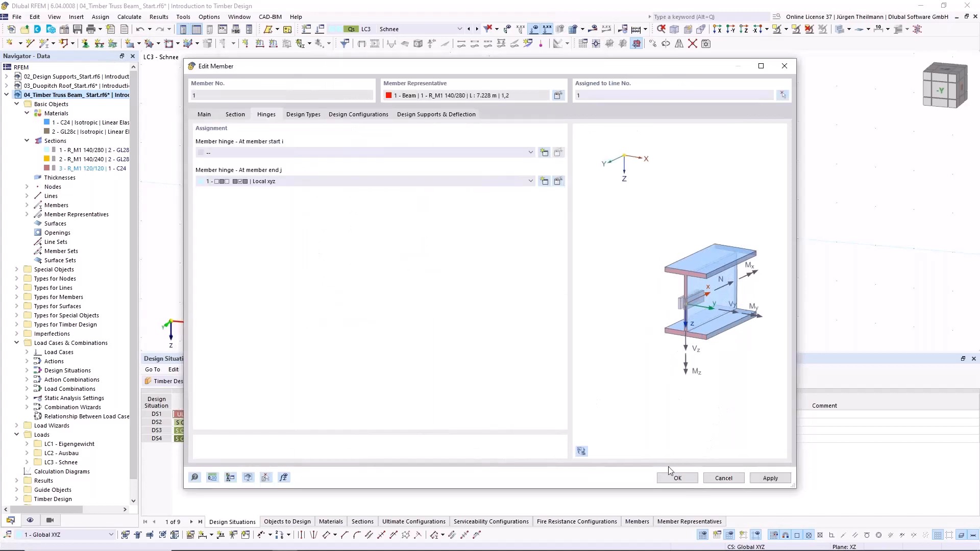
{"action": "left_click", "coordinate": [669, 478]}
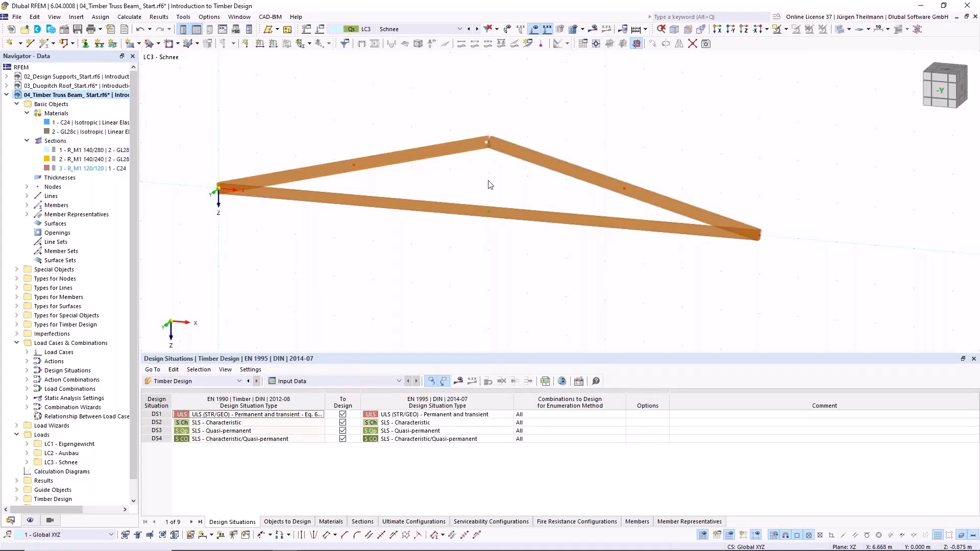
- Try to divide all three chord members using 3 intermediate nodes, and undo the operation
{"action": "scroll", "coordinate": [501, 186], "scroll_direction": "down", "scroll_amount": 2}
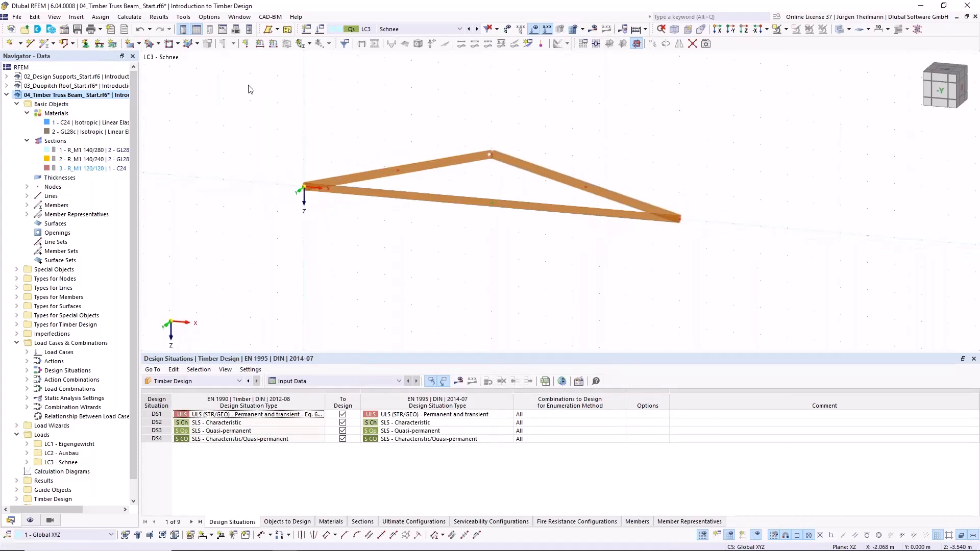
{"action": "left_click_drag", "start_coordinate": [248, 84], "coordinate": [742, 327]}
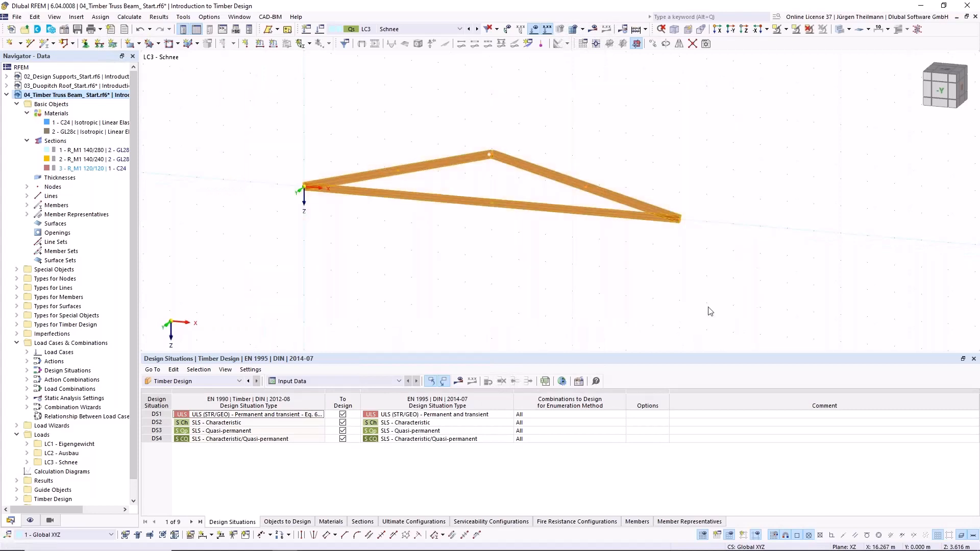
{"action": "right_click", "coordinate": [427, 168]}
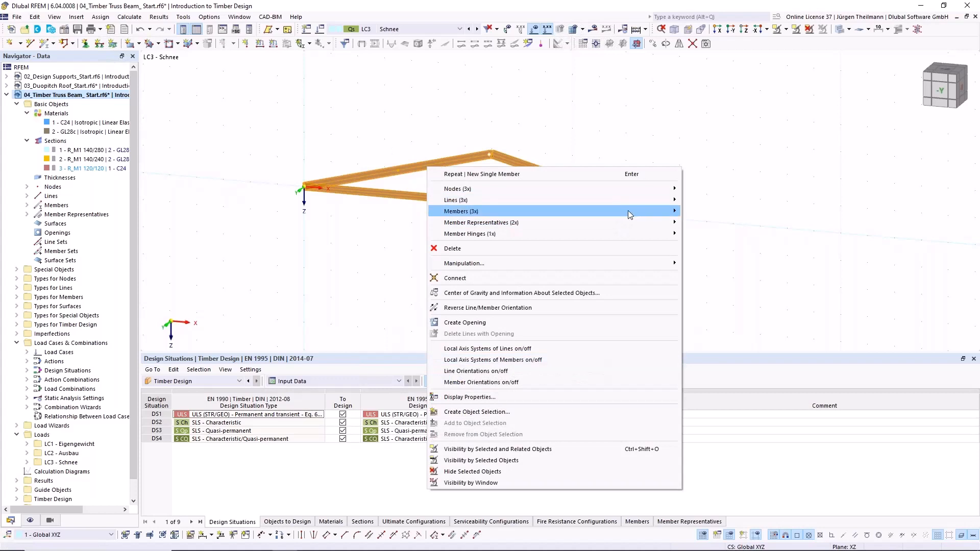
{"action": "mouse_move", "coordinate": [645, 210]}
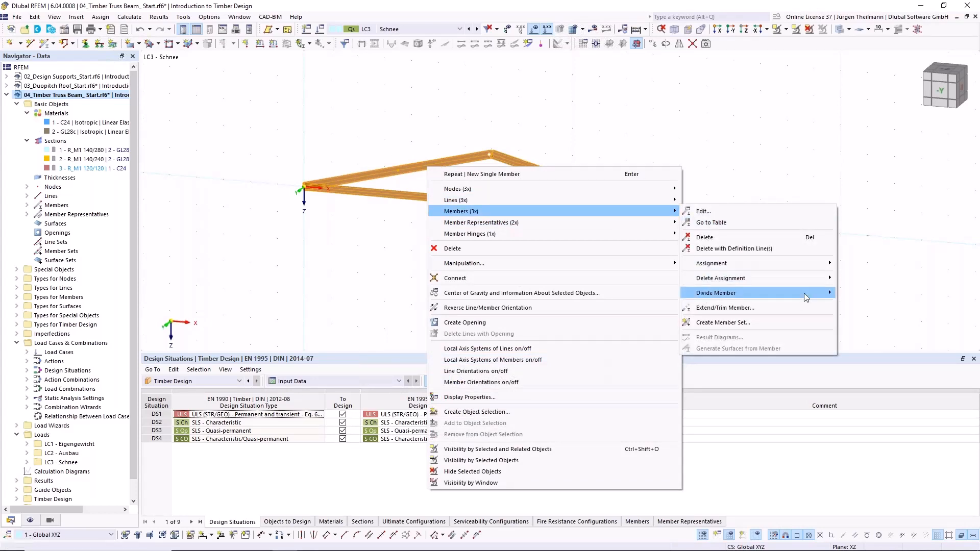
{"action": "mouse_move", "coordinate": [804, 293]}
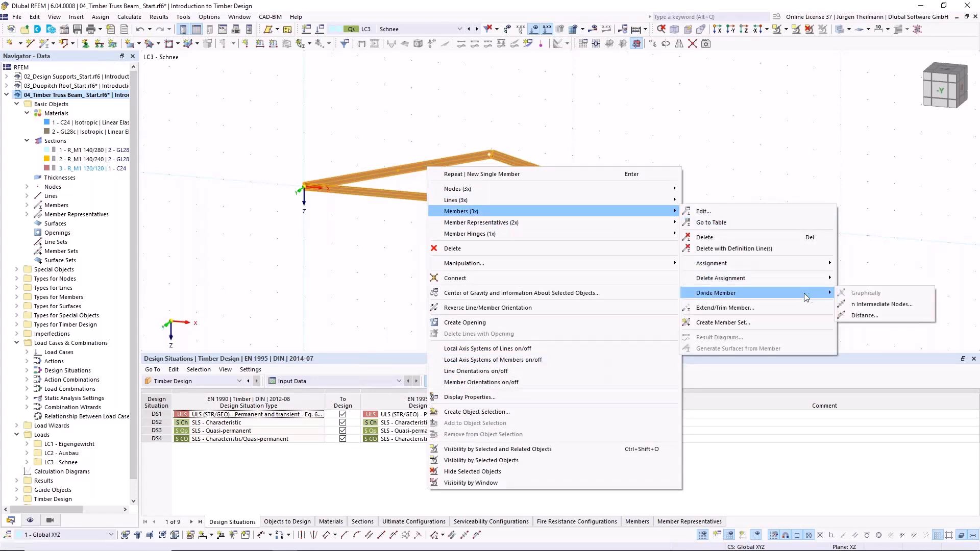
{"action": "left_click", "coordinate": [888, 305]}
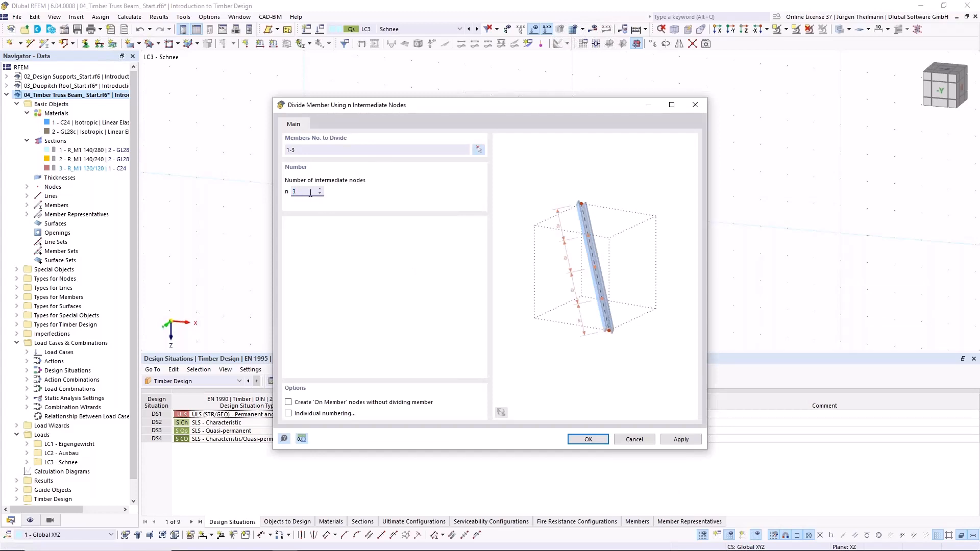
{"action": "left_click", "coordinate": [289, 403]}
{"action": "left_click", "coordinate": [588, 440]}
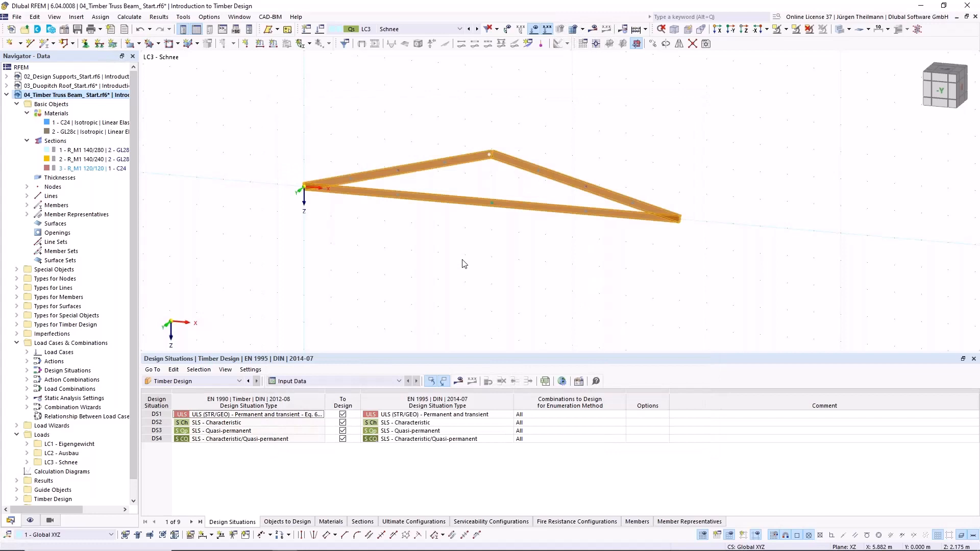
{"action": "left_click", "coordinate": [462, 221]}
{"action": "scroll", "coordinate": [462, 221], "scroll_direction": "up", "scroll_amount": 2}
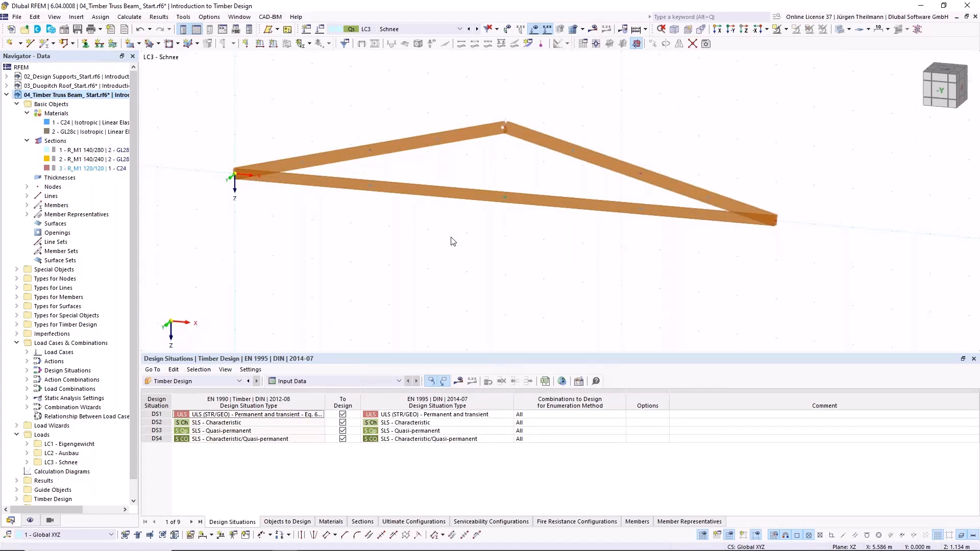
{"action": "left_click", "coordinate": [139, 30]}
- Add 3 evenly spaced intermediate nodes on each of the three chord members as 'On Member' nodes without dividing the members
{"action": "left_click_drag", "start_coordinate": [201, 76], "coordinate": [963, 309]}
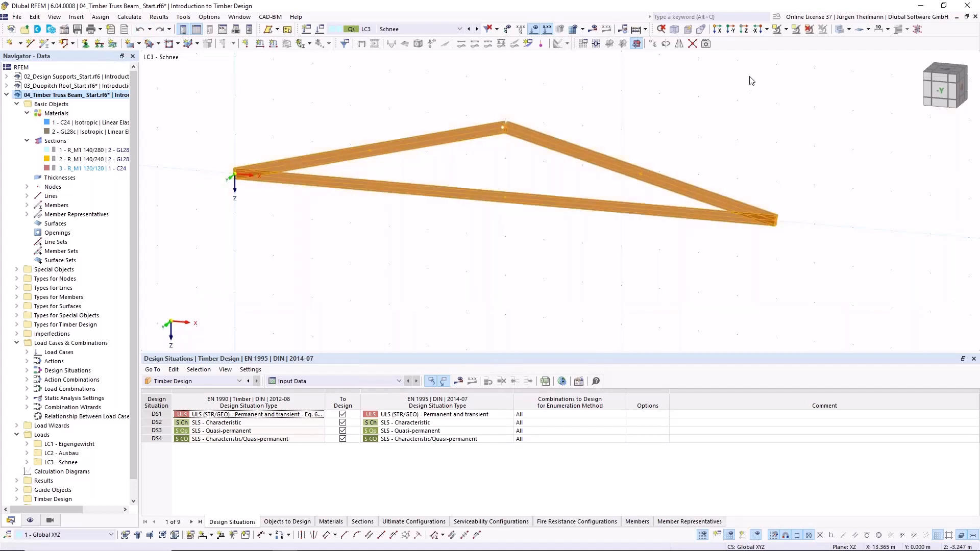
{"action": "right_click", "coordinate": [464, 133]}
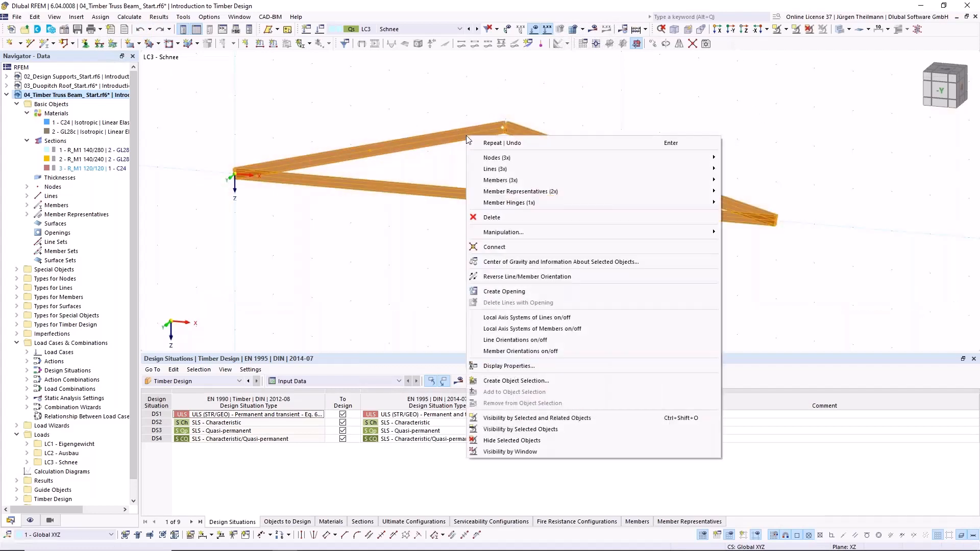
{"action": "mouse_move", "coordinate": [521, 180]}
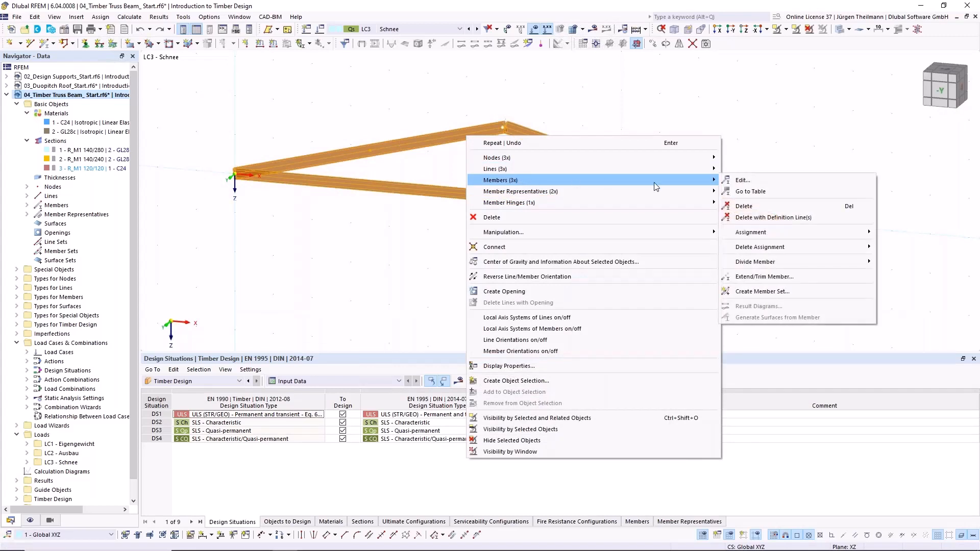
{"action": "mouse_move", "coordinate": [822, 263]}
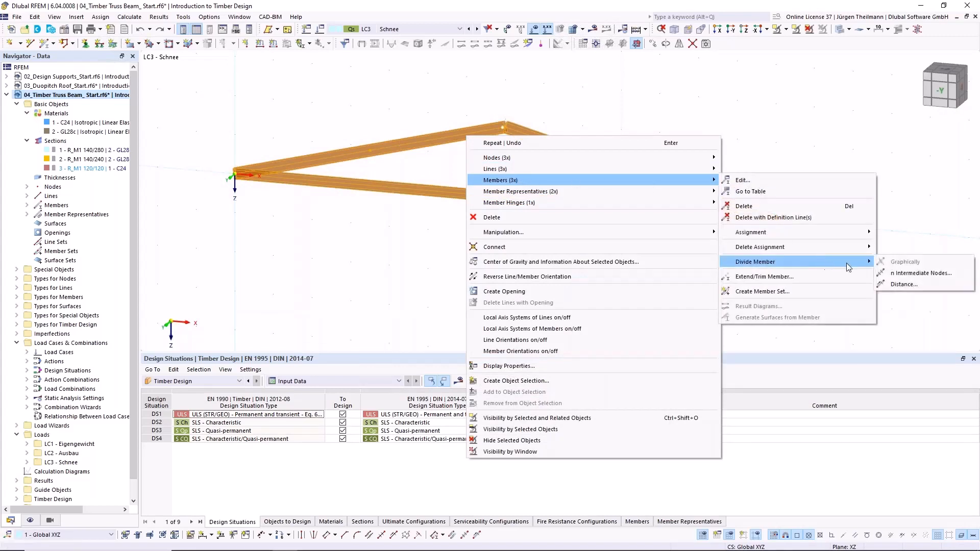
{"action": "left_click", "coordinate": [919, 274]}
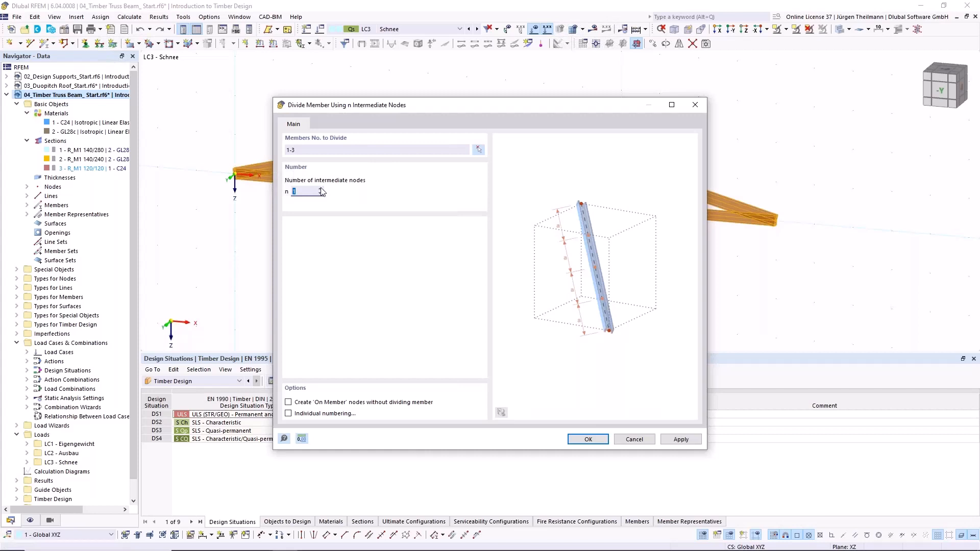
{"action": "type", "text": "3"}
{"action": "left_click", "coordinate": [289, 403]}
{"action": "left_click", "coordinate": [588, 439]}
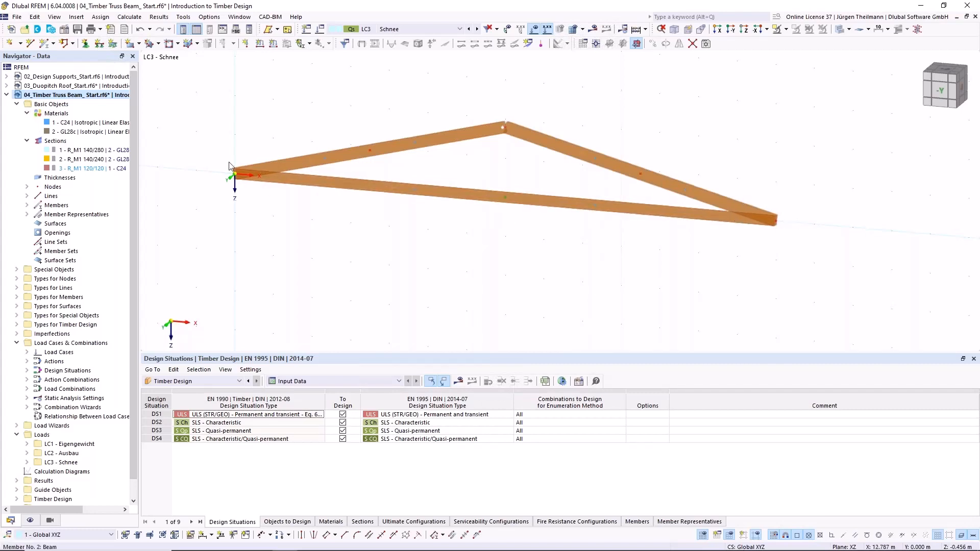
- Define a new single member of type Truss with the uniform section R_M1 120/120 in C24 for the web members
{"action": "left_click", "coordinate": [45, 45]}
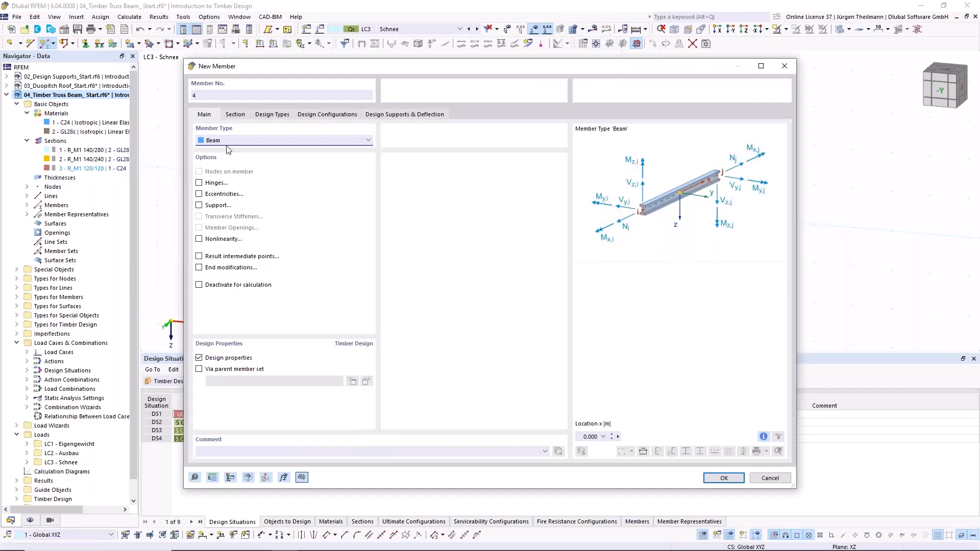
{"action": "left_click", "coordinate": [218, 141]}
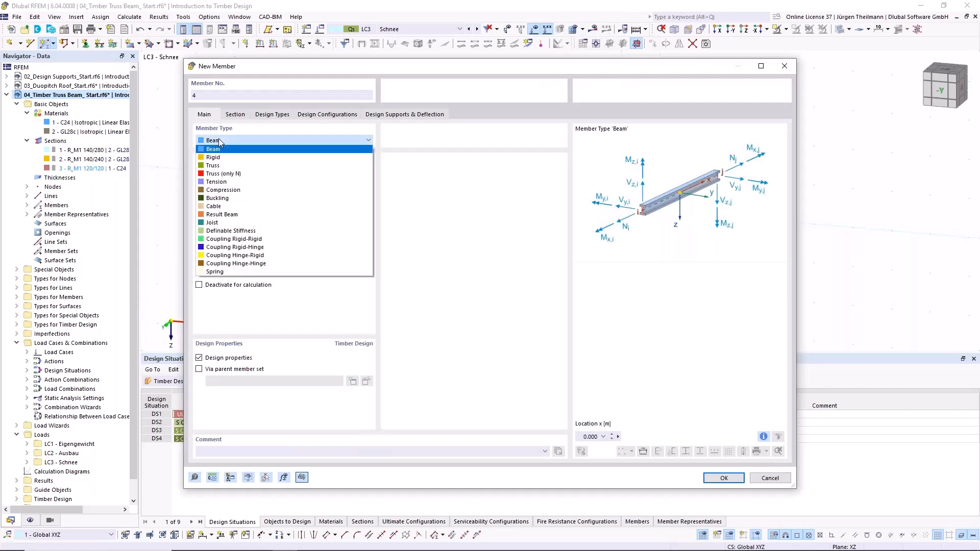
{"action": "left_click", "coordinate": [212, 174]}
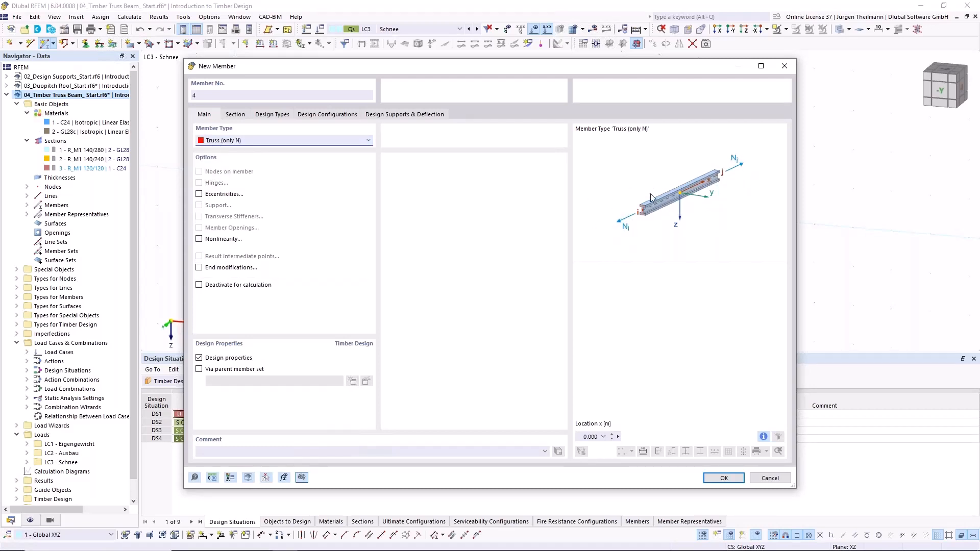
{"action": "left_click", "coordinate": [368, 142]}
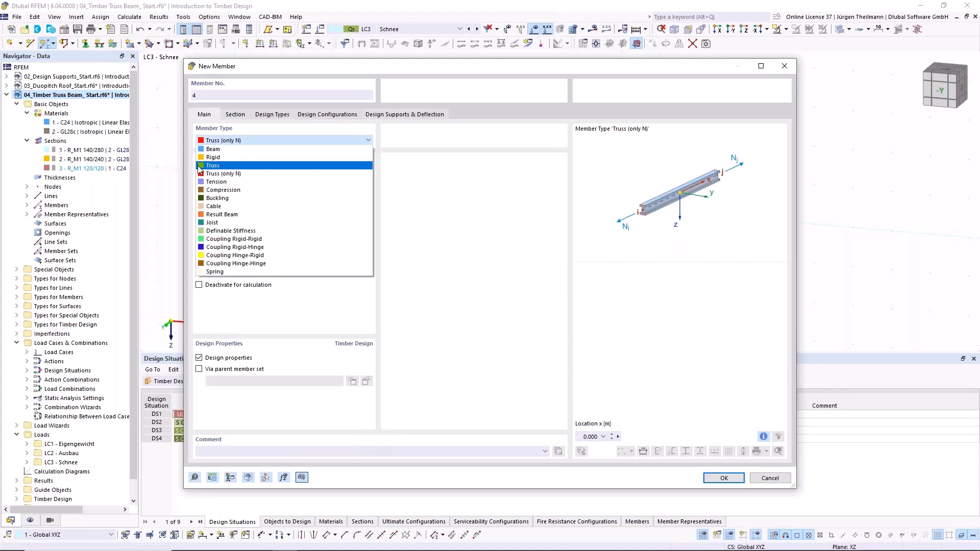
{"action": "left_click", "coordinate": [212, 165]}
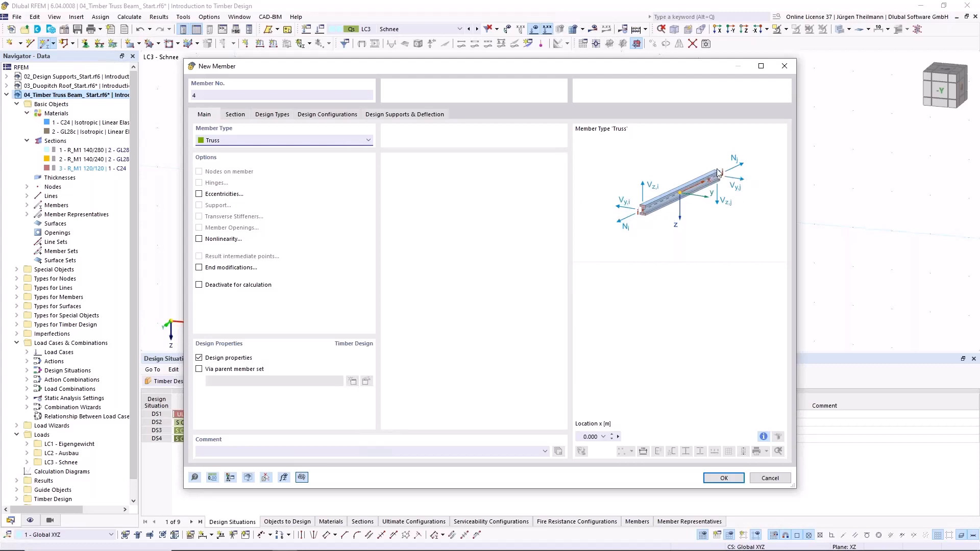
{"action": "left_click", "coordinate": [231, 114]}
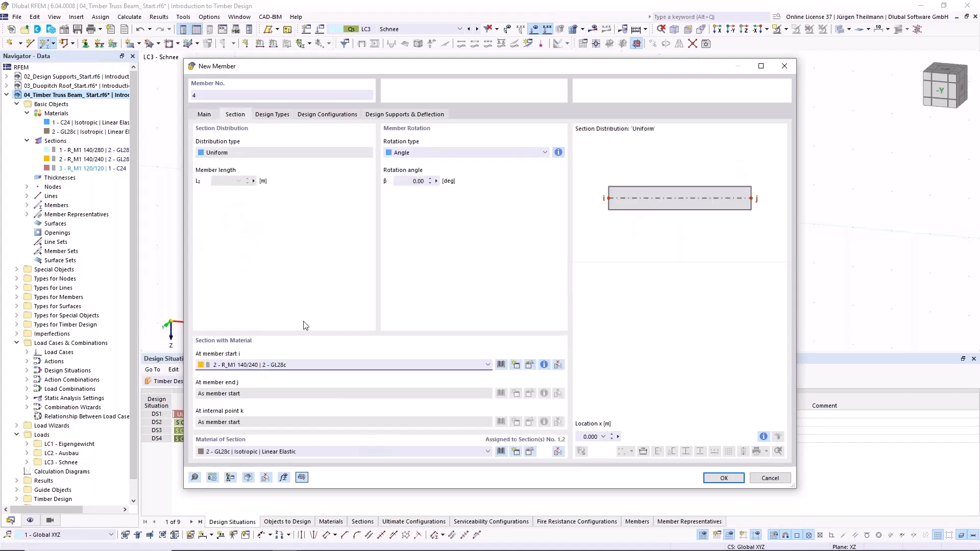
{"action": "left_click", "coordinate": [304, 365]}
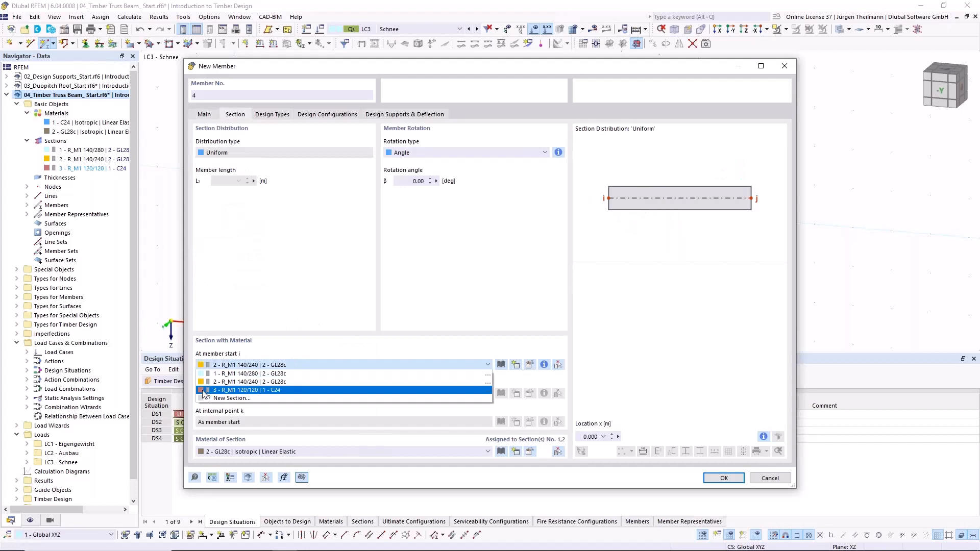
{"action": "left_click", "coordinate": [204, 391]}
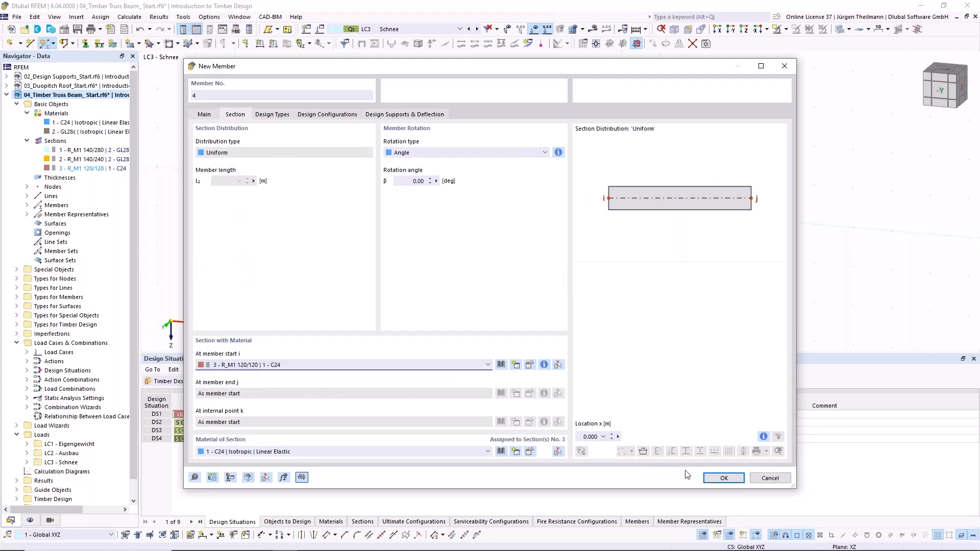
{"action": "left_click", "coordinate": [716, 479]}
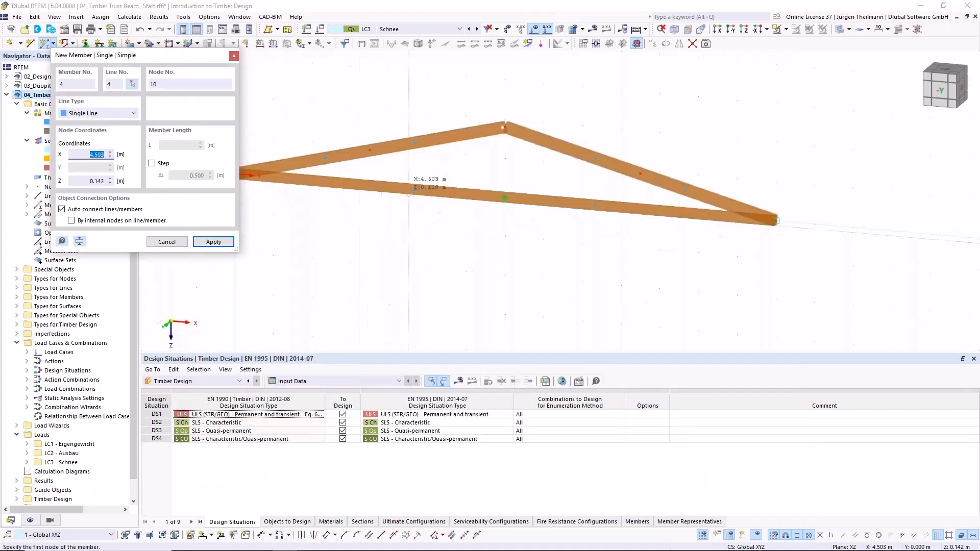
- Place the left half's web members from the bottom chord node at X 4.667 m: outer diagonal, vertical post and diagonal to the ridge
{"action": "left_click", "coordinate": [504, 127]}
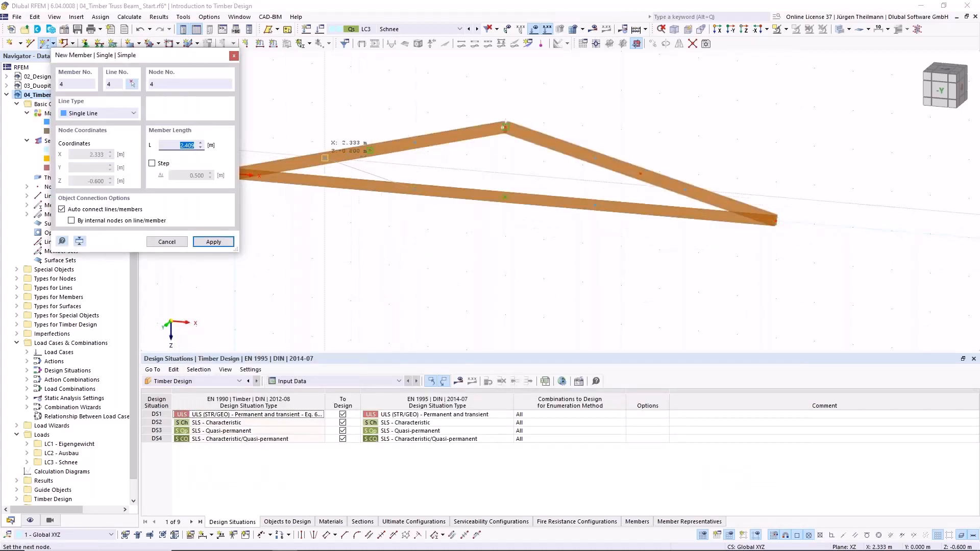
{"action": "left_click", "coordinate": [325, 157]}
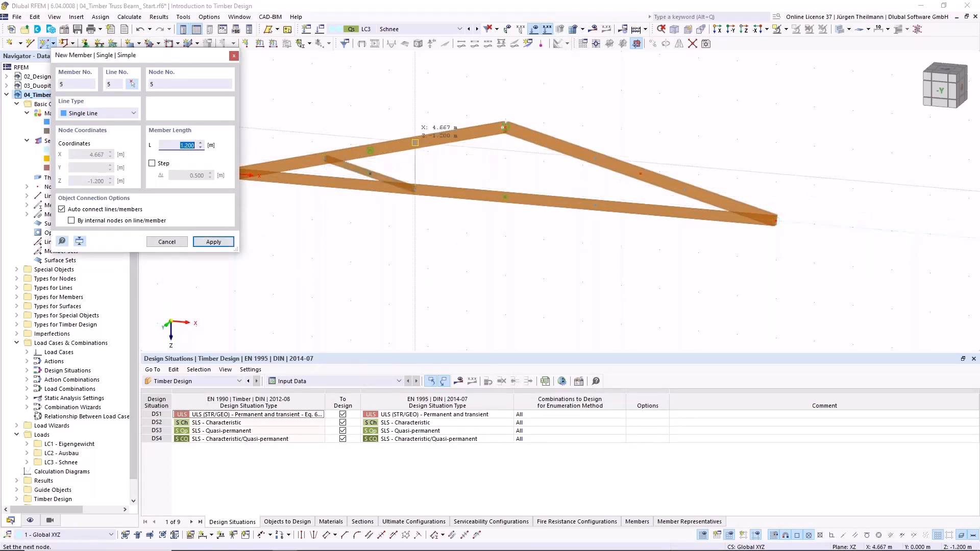
{"action": "left_click", "coordinate": [415, 147]}
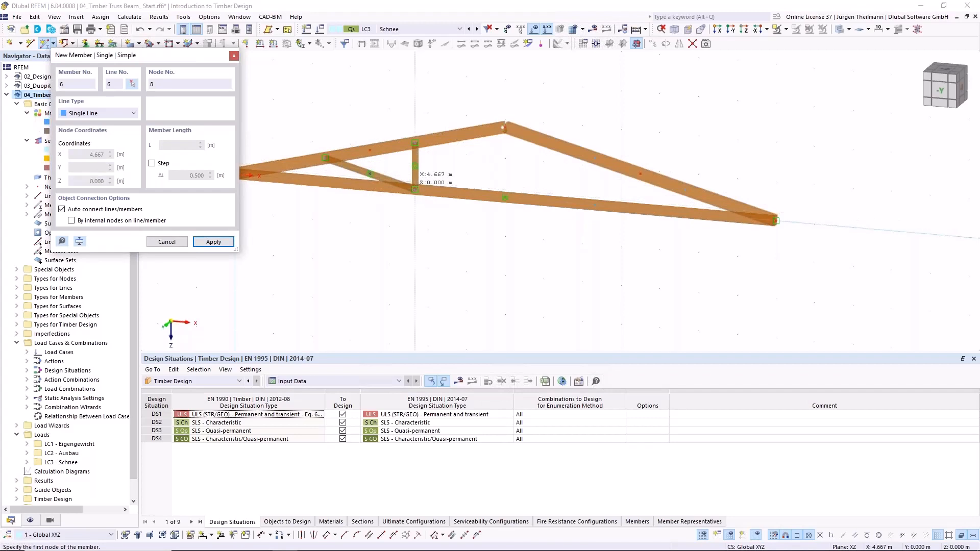
{"action": "left_click", "coordinate": [415, 189]}
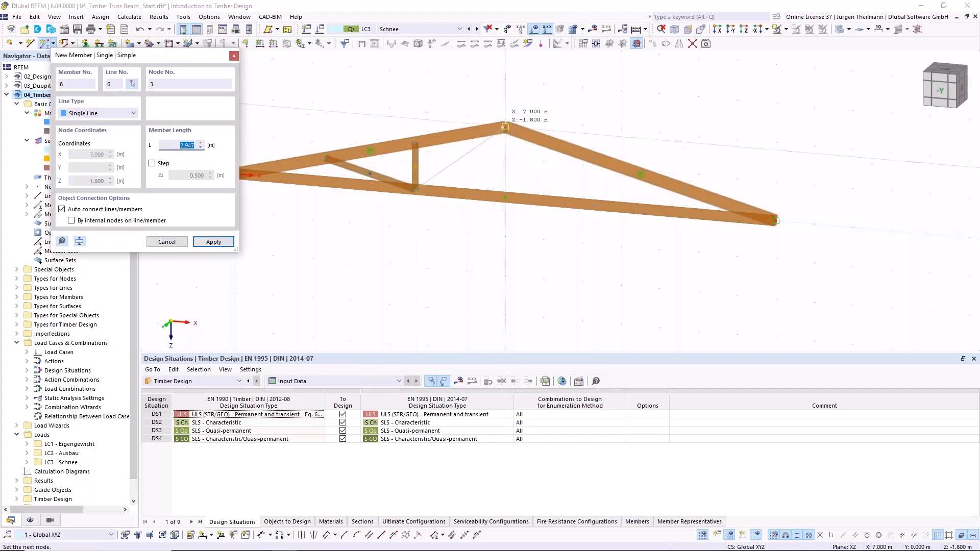
{"action": "left_click", "coordinate": [506, 128]}
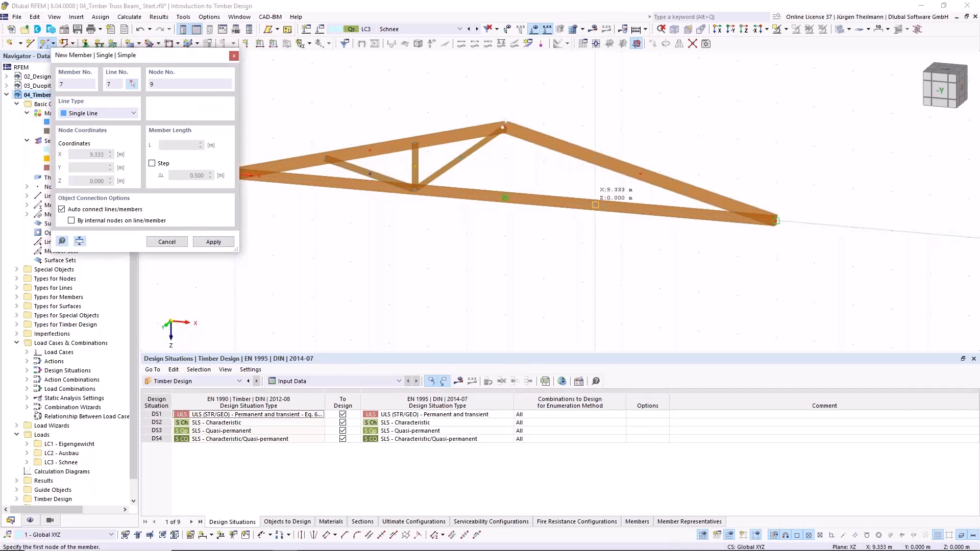
- Place the right half's web members from the bottom chord node at X 9.333 m: ridge diagonal, vertical post and outer diagonal
{"action": "left_click", "coordinate": [596, 204]}
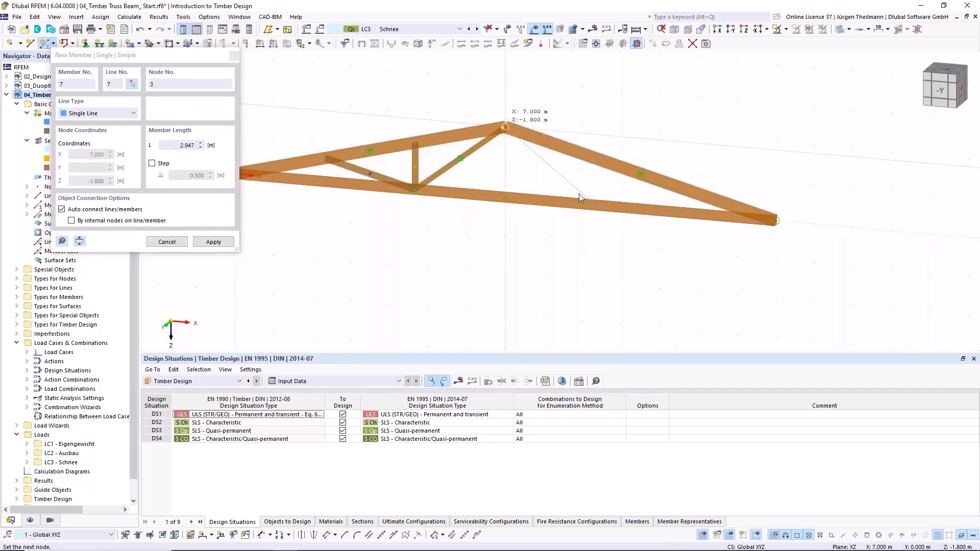
{"action": "left_click", "coordinate": [505, 127]}
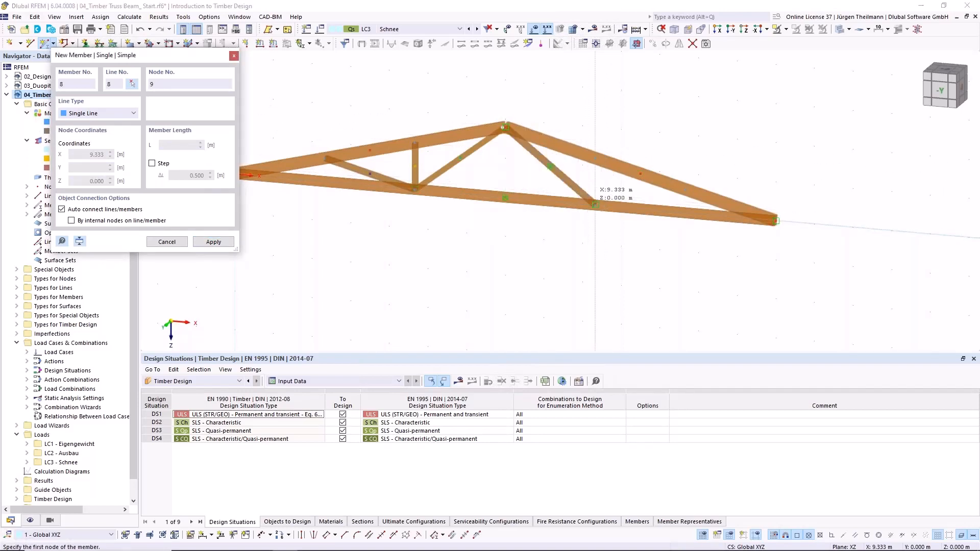
{"action": "left_click", "coordinate": [596, 204]}
{"action": "left_click", "coordinate": [596, 161]}
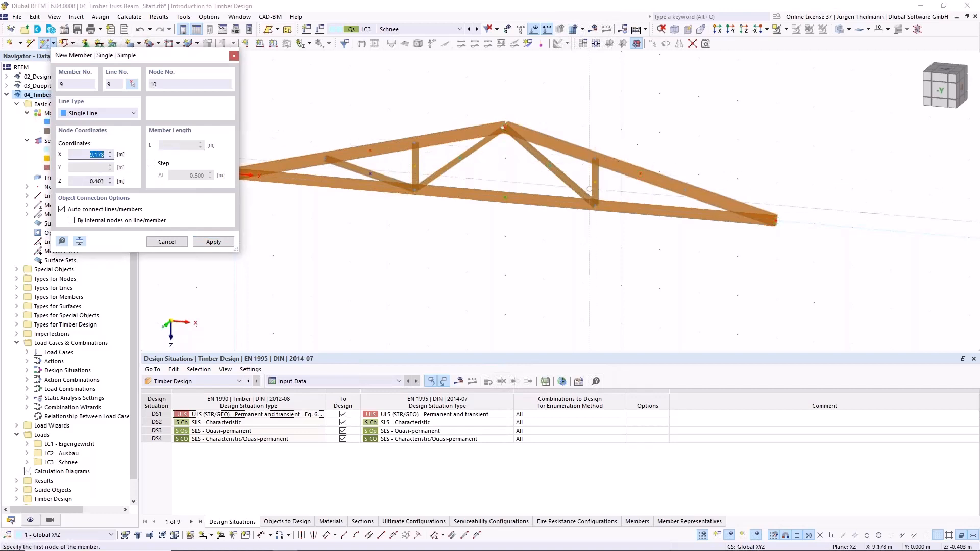
{"action": "left_click", "coordinate": [595, 205]}
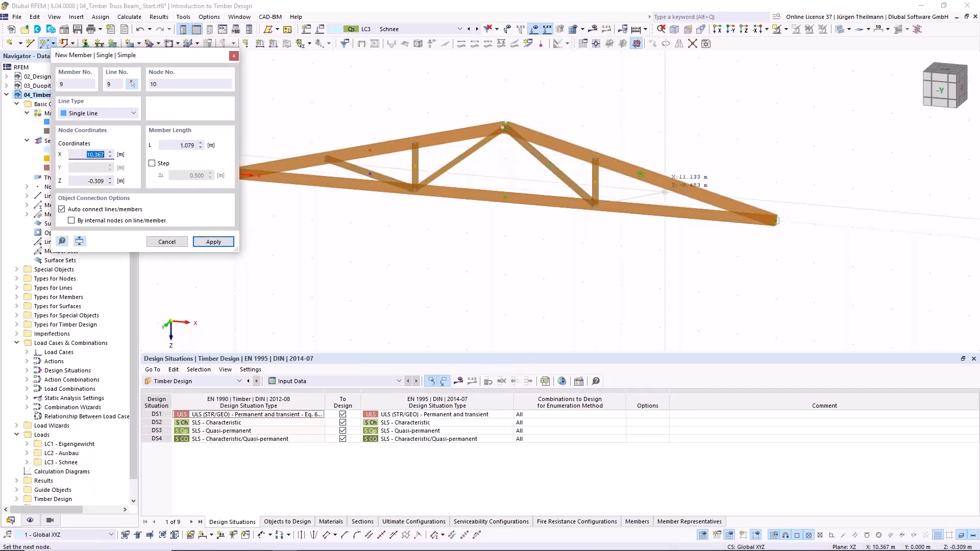
{"action": "left_click", "coordinate": [685, 190]}
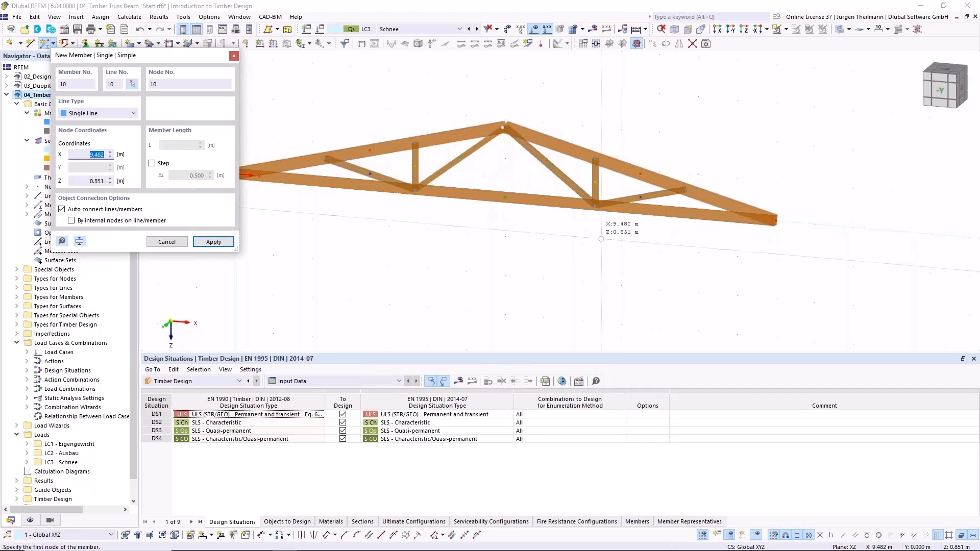
{"action": "key", "text": "Escape"}
- Assign the hinged nodal support 'Gelenkig' to the truss end node at the origin
{"action": "middle_click_drag", "start_coordinate": [529, 229], "coordinate": [583, 203]}
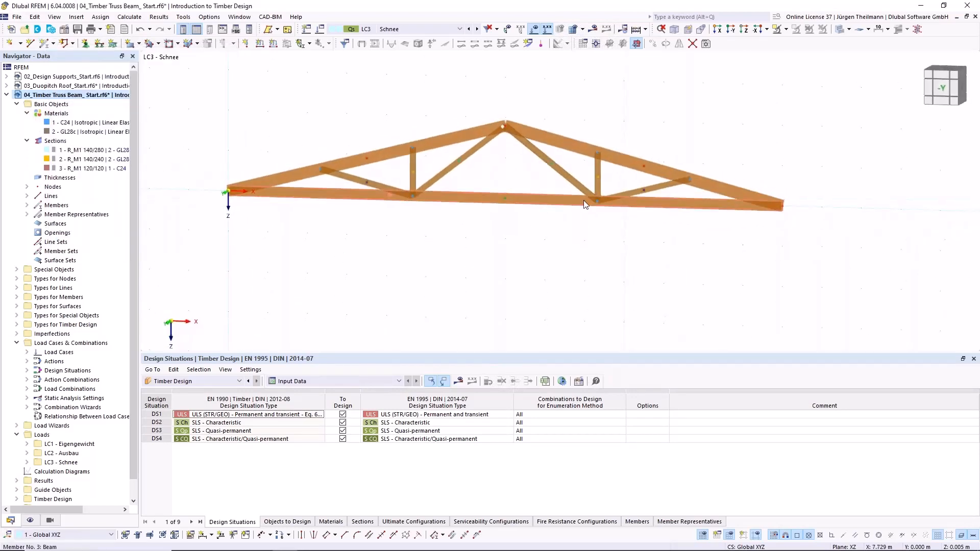
{"action": "middle_click_drag", "start_coordinate": [552, 241], "coordinate": [547, 258], "text": "ctrl"}
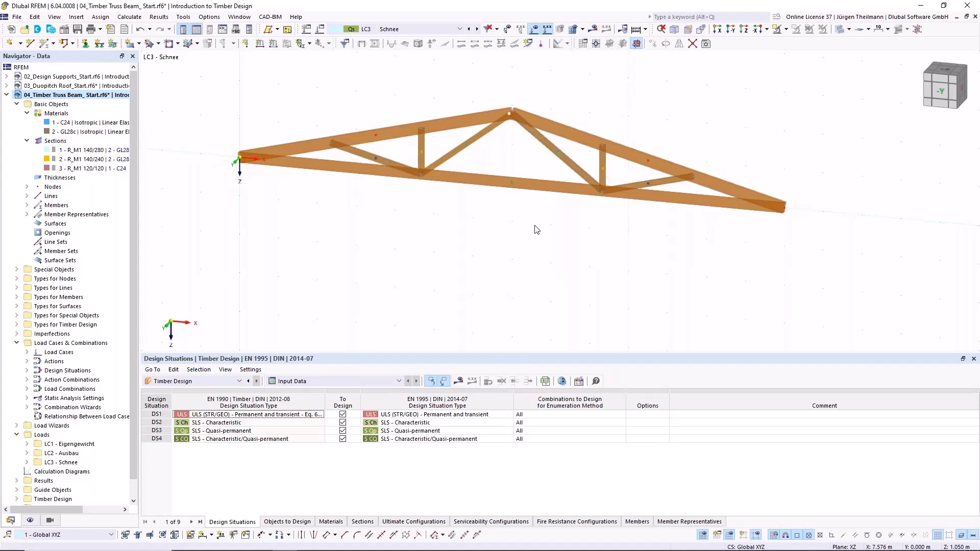
{"action": "middle_click_drag", "start_coordinate": [537, 243], "coordinate": [545, 261]}
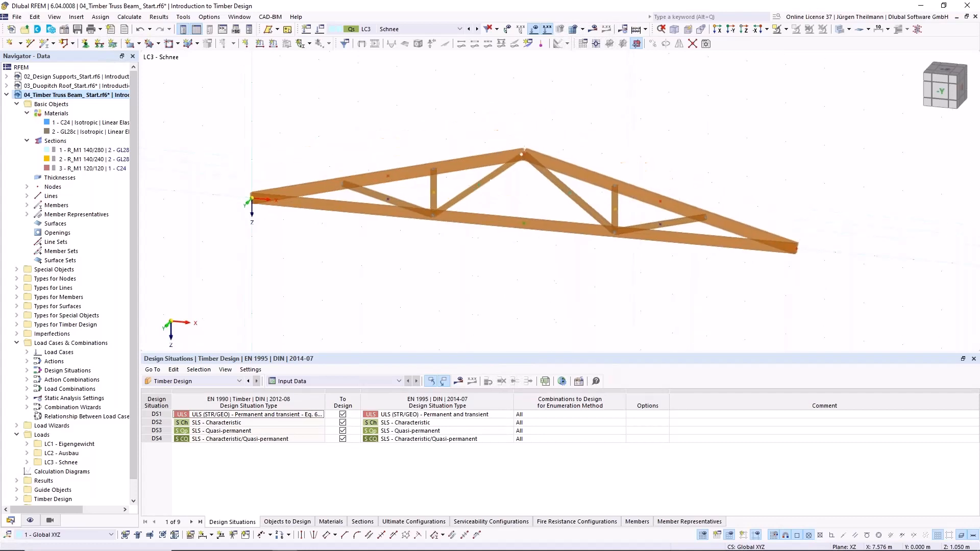
{"action": "left_click", "coordinate": [85, 44]}
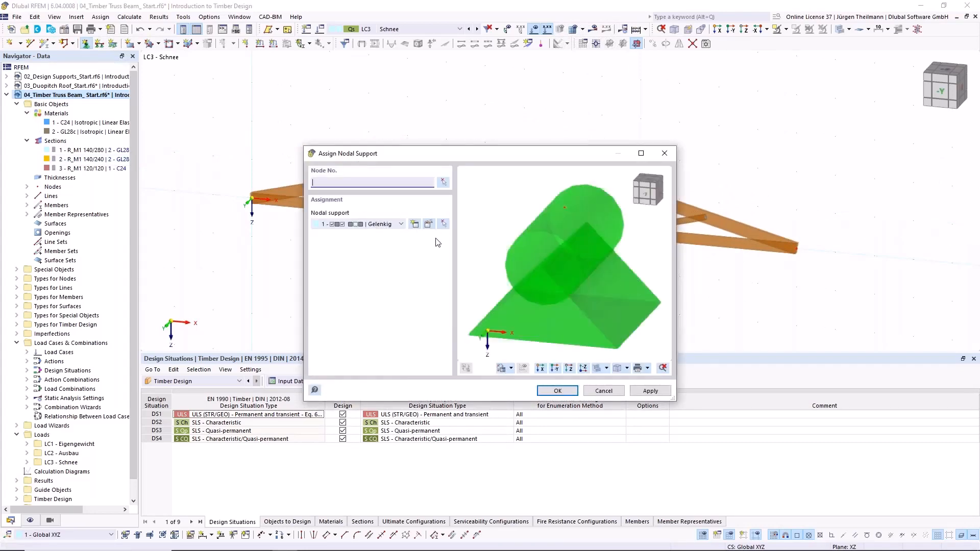
{"action": "left_click", "coordinate": [444, 182]}
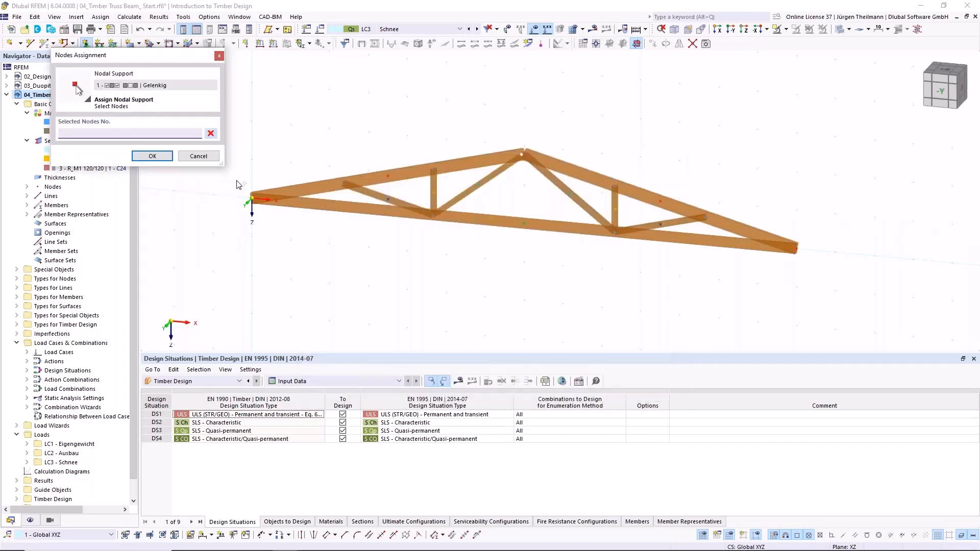
{"action": "left_click_drag", "start_coordinate": [237, 181], "coordinate": [287, 249]}
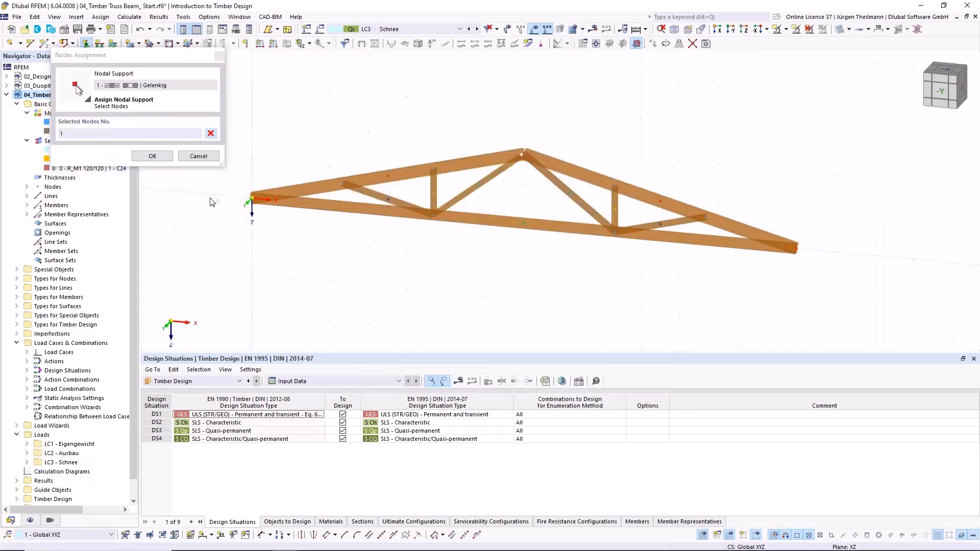
{"action": "left_click", "coordinate": [152, 156]}
{"action": "left_click", "coordinate": [648, 390]}
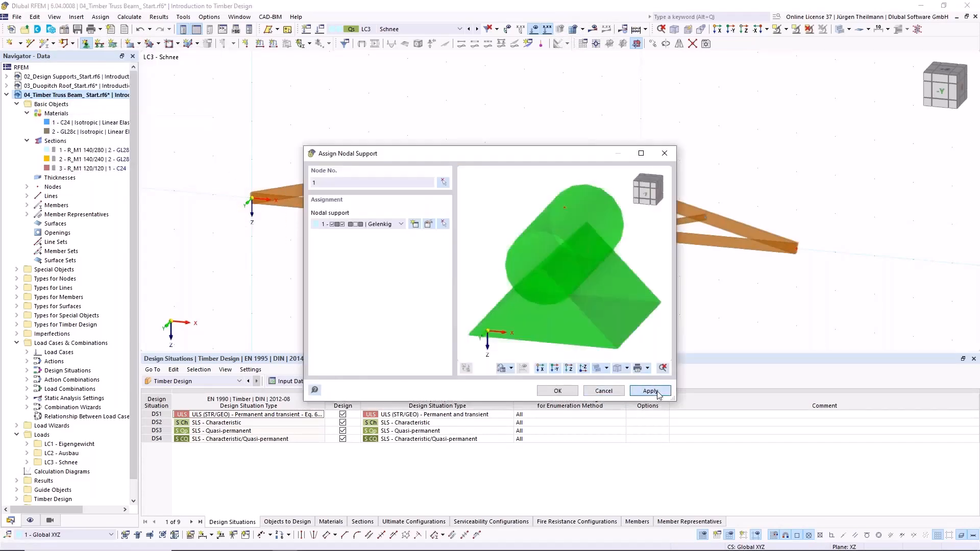
- Assign the sliding nodal support 'Verschieblich in X'' to the opposite end node of the truss
{"action": "left_click", "coordinate": [401, 225]}
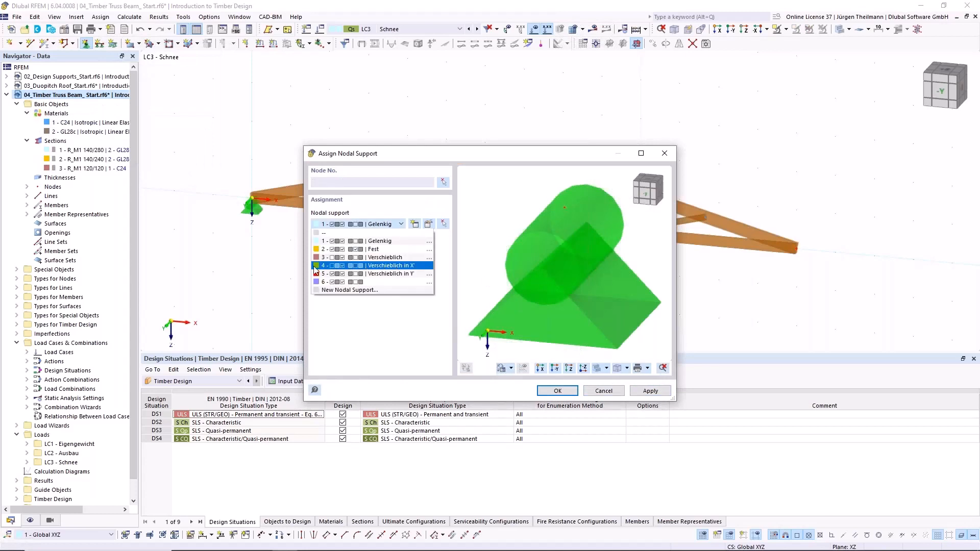
{"action": "left_click", "coordinate": [382, 266]}
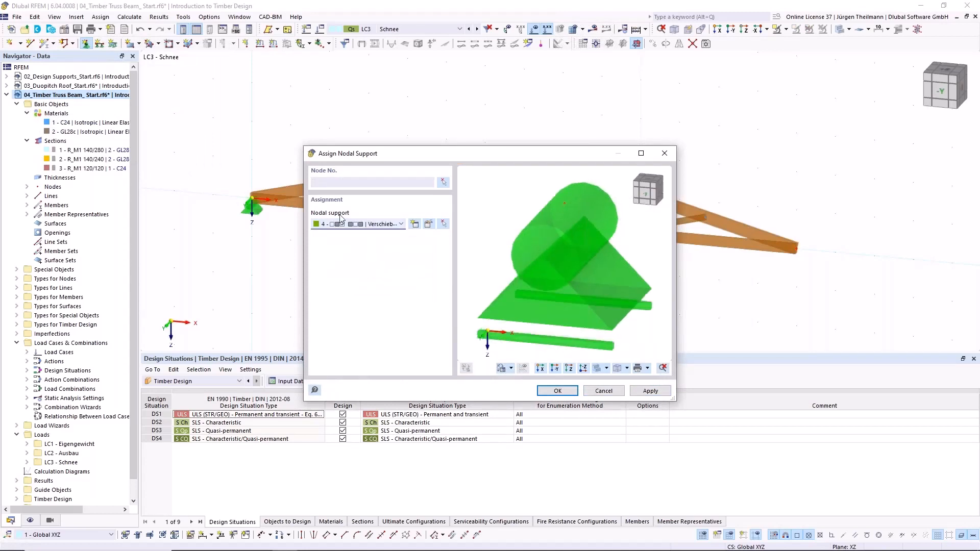
{"action": "left_click", "coordinate": [443, 183]}
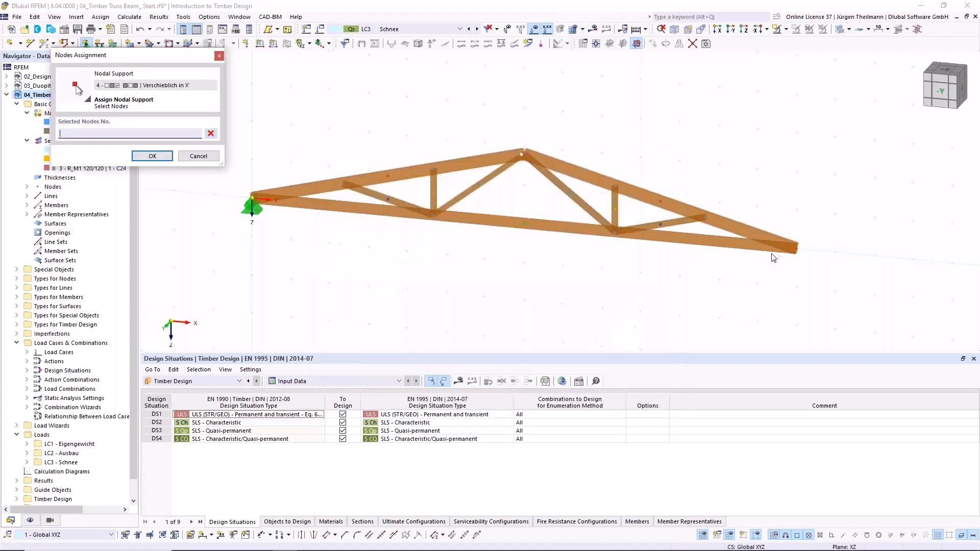
{"action": "left_click_drag", "start_coordinate": [764, 208], "coordinate": [853, 288]}
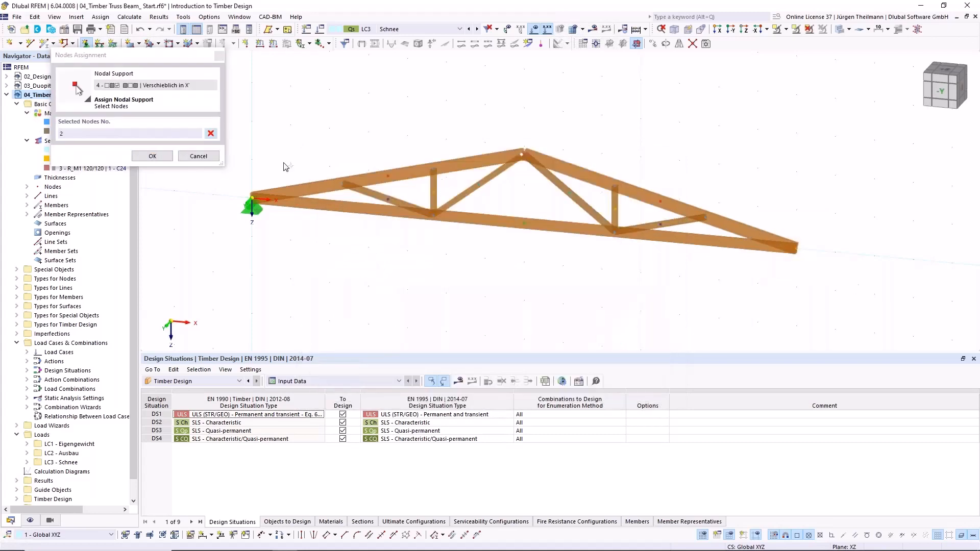
{"action": "left_click", "coordinate": [152, 155]}
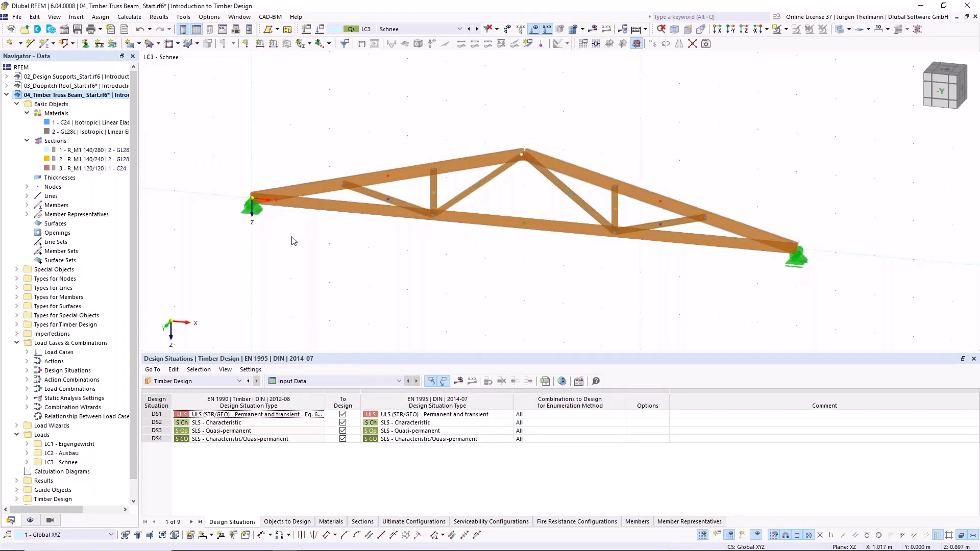
- Make load case LC1 Eigengewicht active and review its self-weight settings
{"action": "left_click", "coordinate": [451, 29]}
{"action": "left_click", "coordinate": [445, 38]}
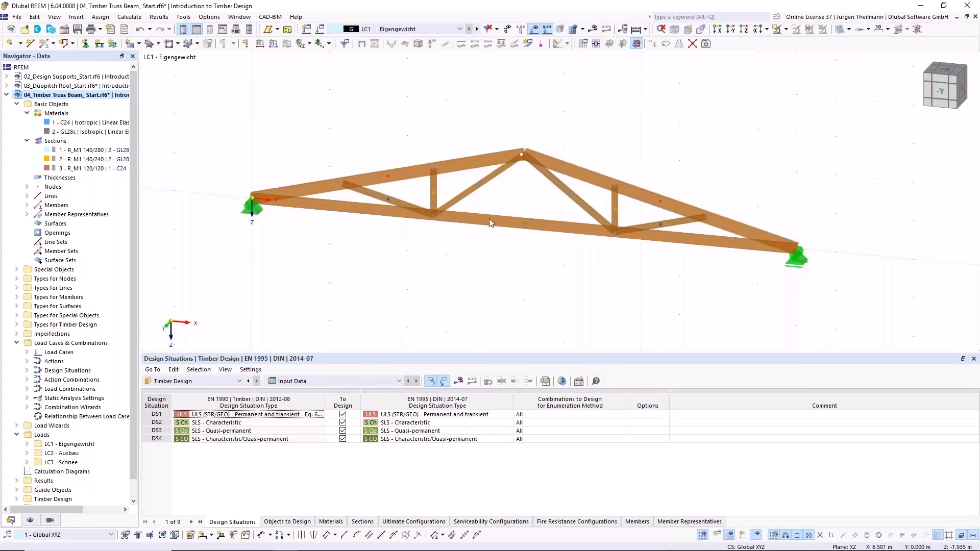
{"action": "scroll", "coordinate": [489, 224], "scroll_direction": "down", "scroll_amount": 1}
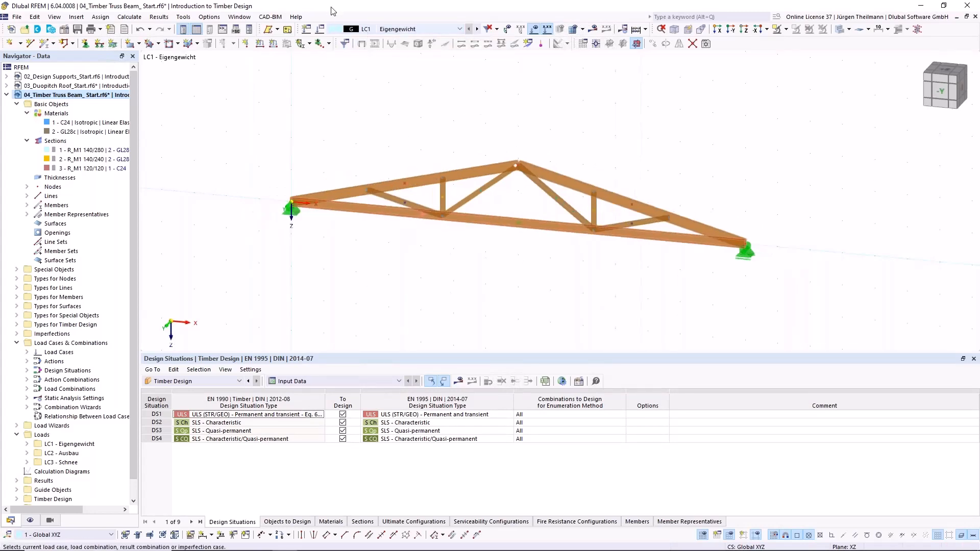
{"action": "left_click", "coordinate": [320, 31]}
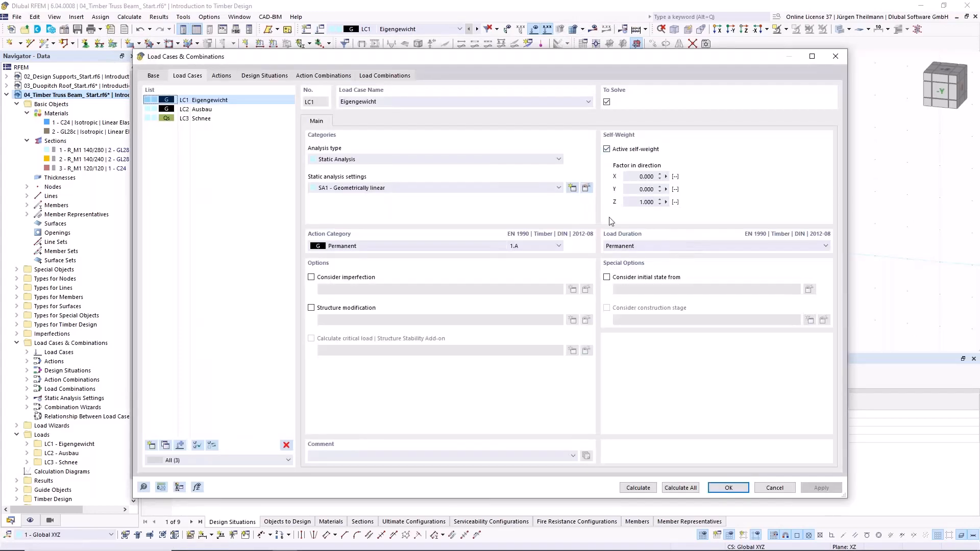
{"action": "left_click", "coordinate": [729, 488]}
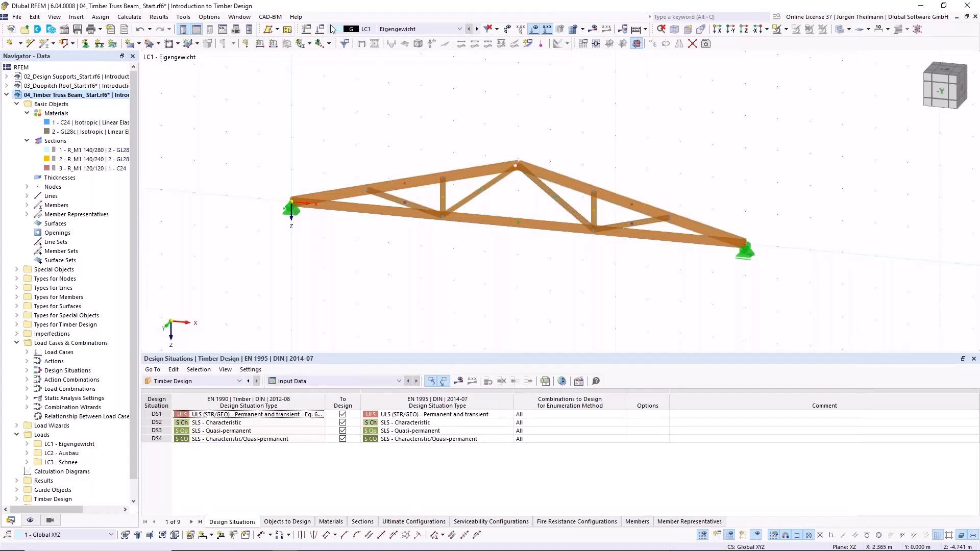
- Apply a uniform 3 kN/m force in global Z on true length to both top chord members in load case LC2 Ausbau
{"action": "left_click", "coordinate": [273, 45]}
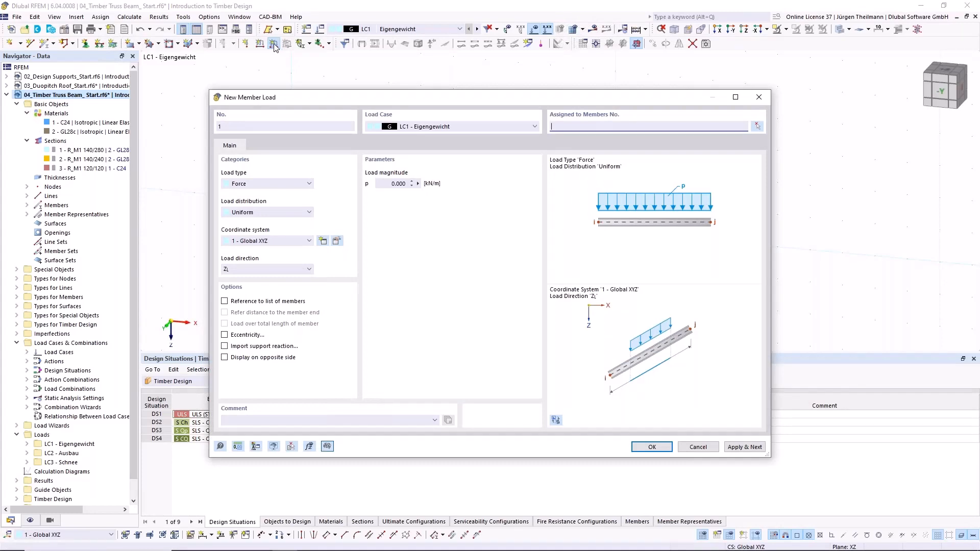
{"action": "left_click", "coordinate": [699, 447]}
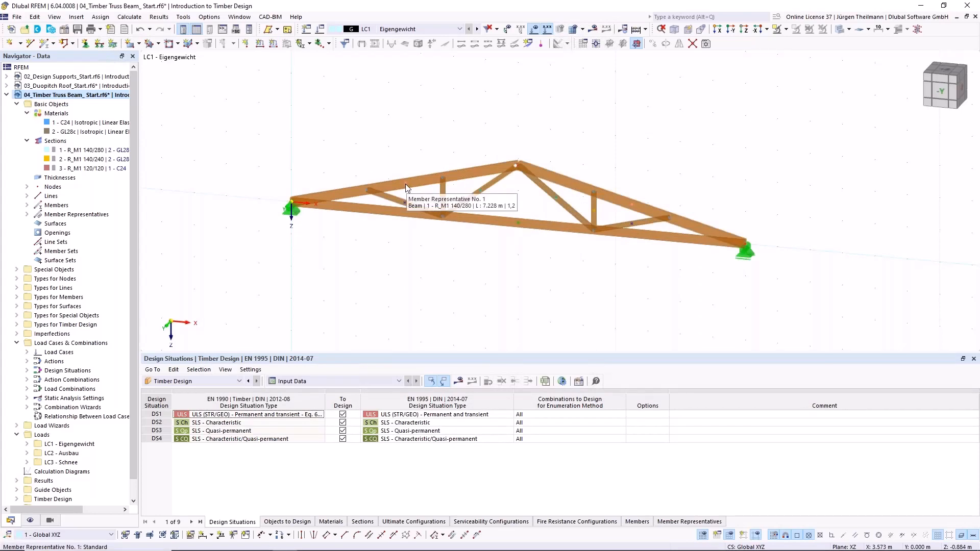
{"action": "left_click", "coordinate": [406, 185]}
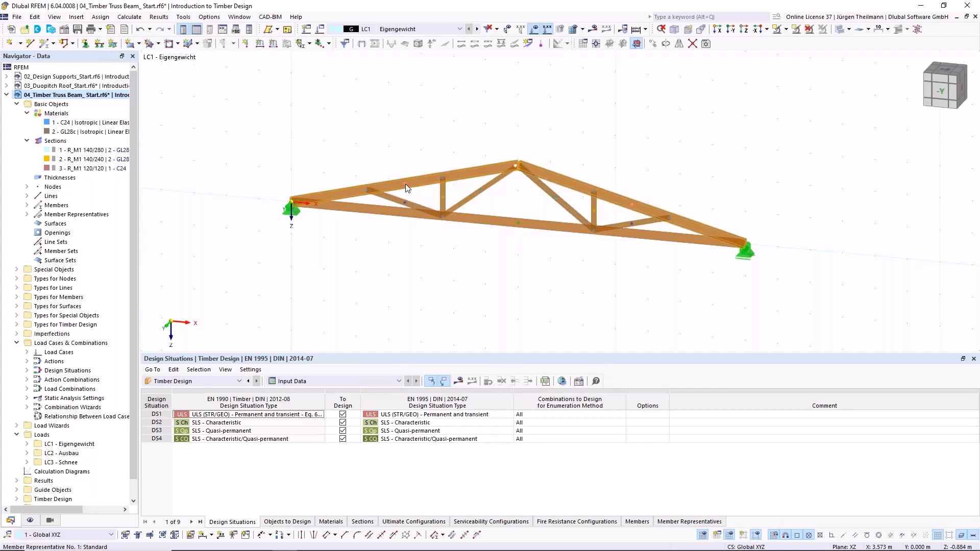
{"action": "scroll", "coordinate": [405, 183], "scroll_direction": "up", "scroll_amount": 2}
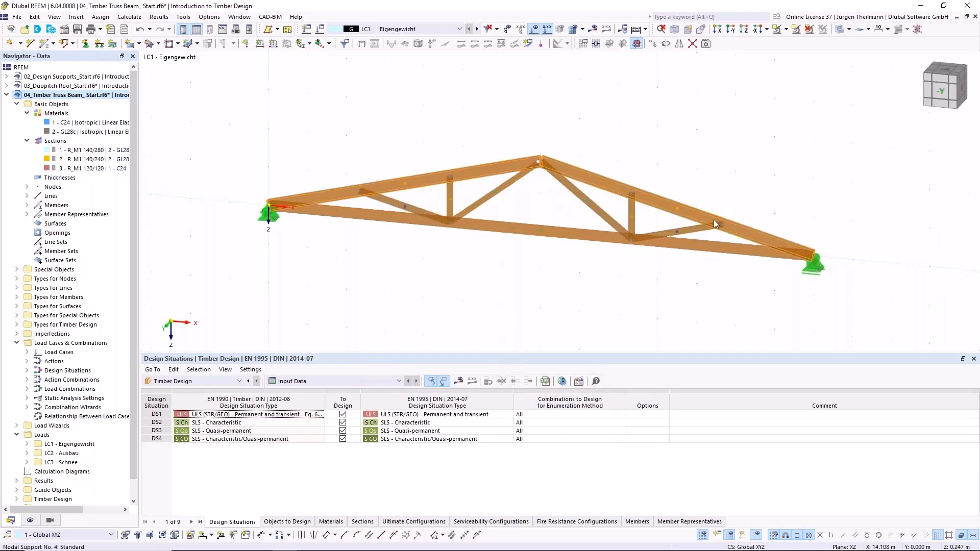
{"action": "left_click", "coordinate": [274, 44]}
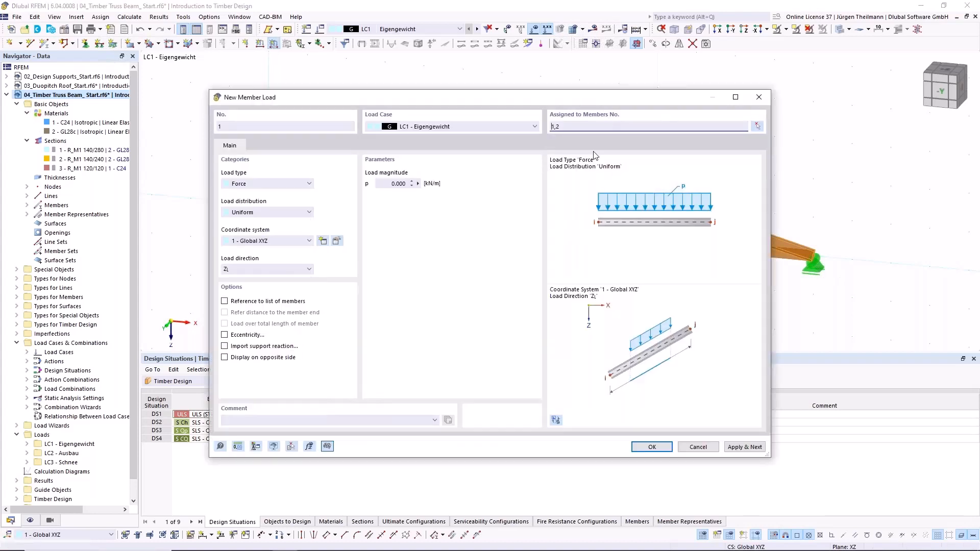
{"action": "left_click", "coordinate": [536, 127]}
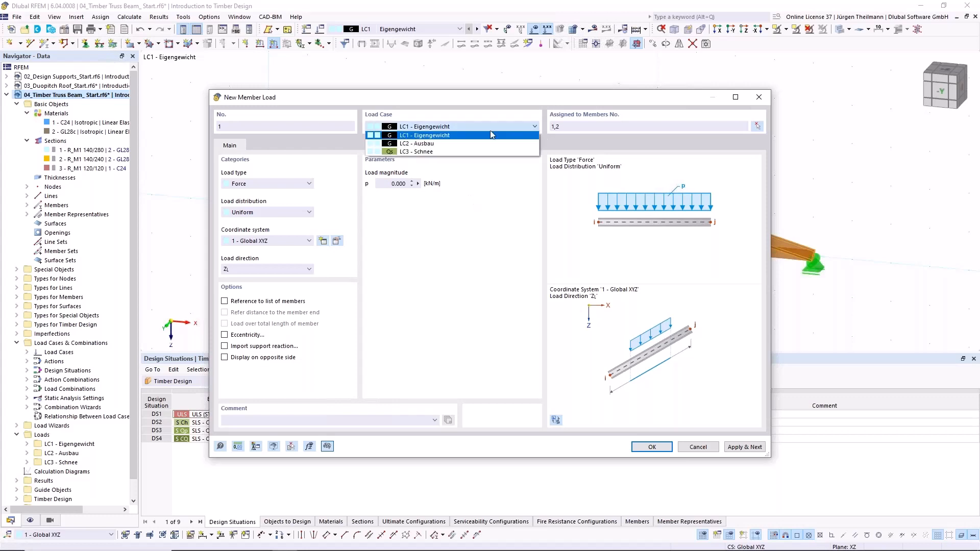
{"action": "left_click", "coordinate": [454, 142]}
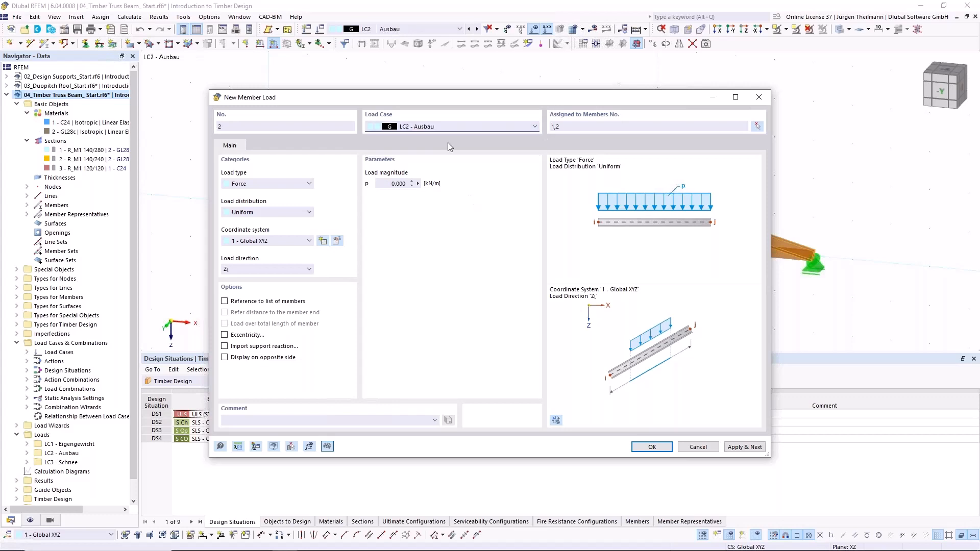
{"action": "double_click", "coordinate": [398, 184]}
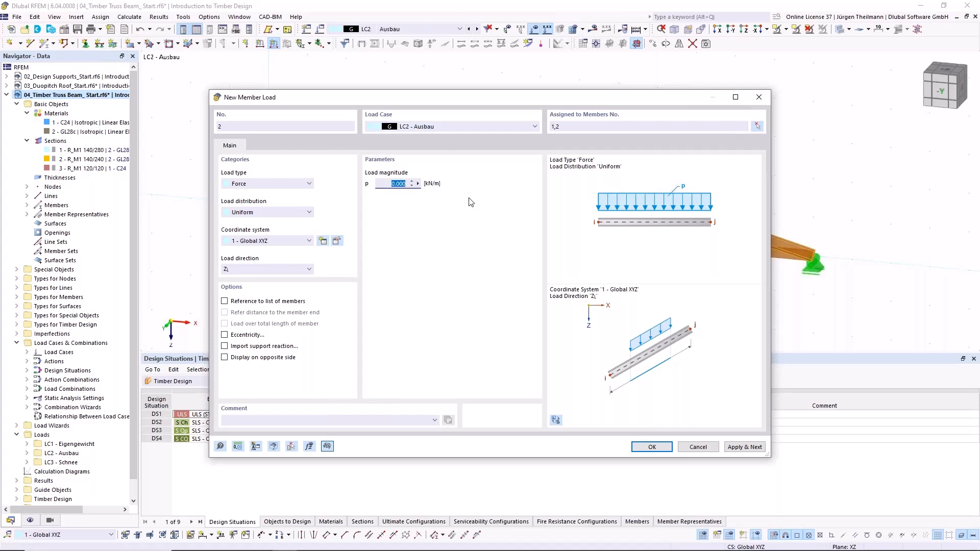
{"action": "type", "text": "3"}
{"action": "left_click", "coordinate": [268, 269]}
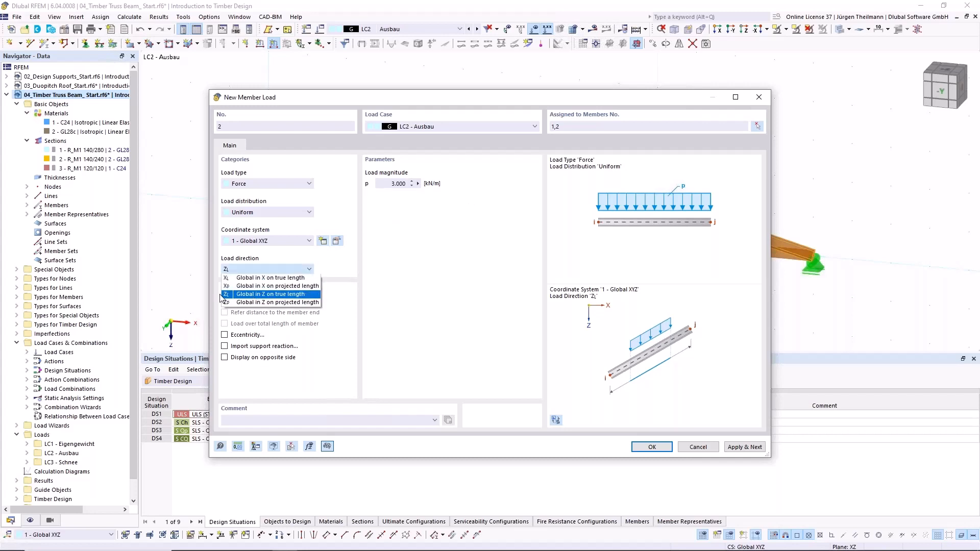
{"action": "left_click", "coordinate": [300, 296]}
{"action": "left_click", "coordinate": [763, 447]}
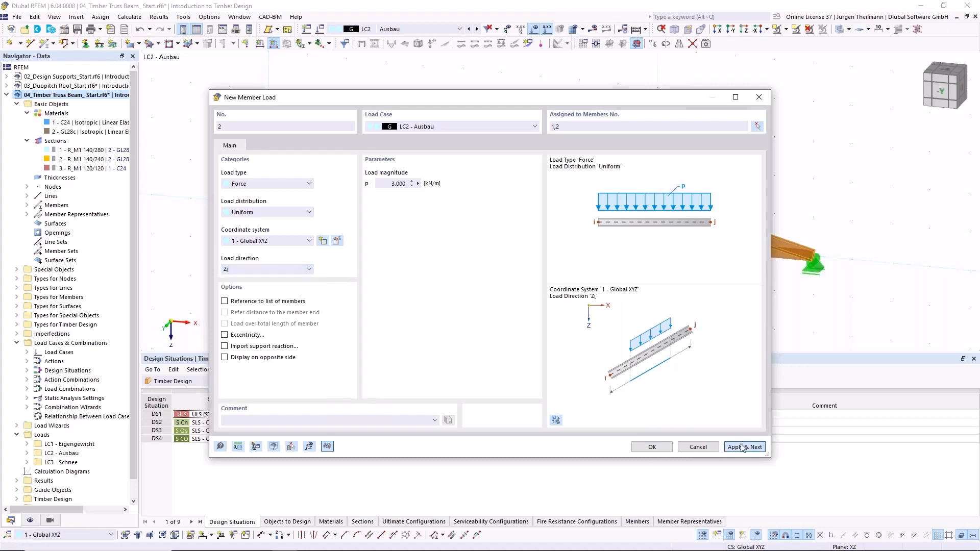
- Apply a uniform 3.5 kN/m snow load in global Z on projected length to both top chord members in load case LC3 Schnee
{"action": "left_click", "coordinate": [536, 126]}
{"action": "left_click", "coordinate": [476, 151]}
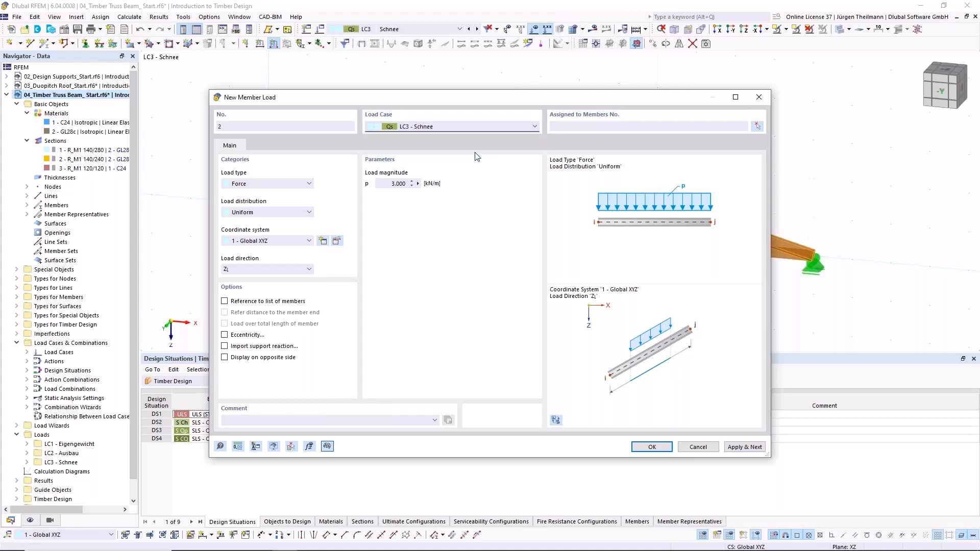
{"action": "left_click", "coordinate": [757, 126]}
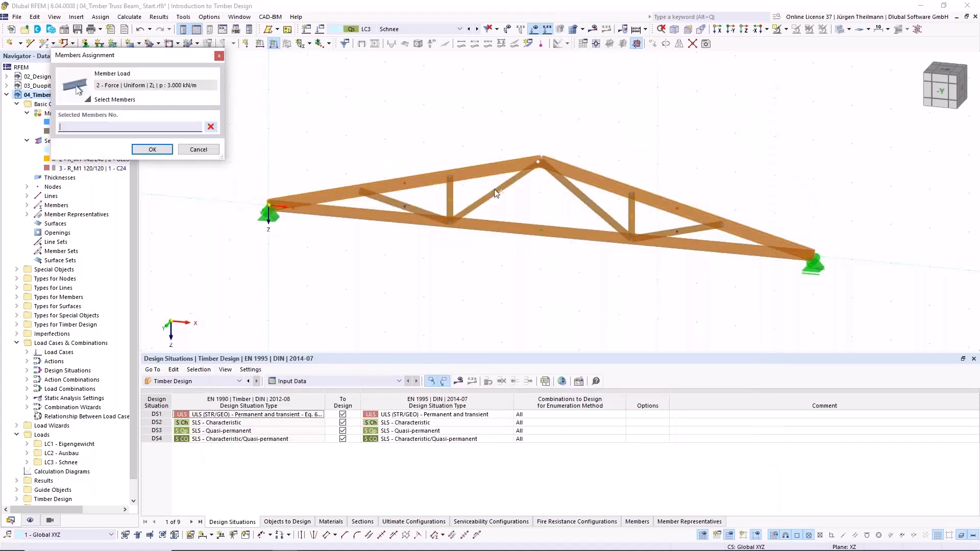
{"action": "left_click", "coordinate": [405, 183]}
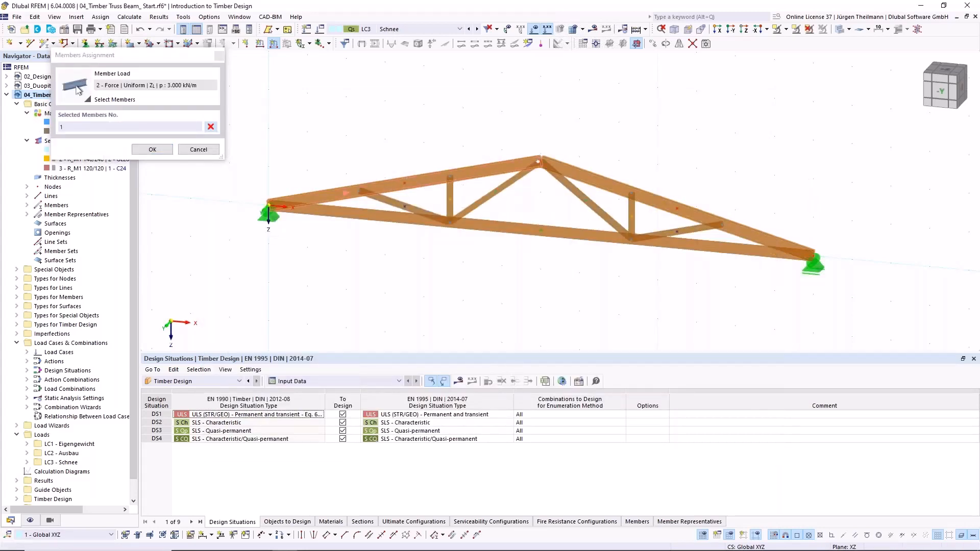
{"action": "left_click", "coordinate": [613, 182]}
{"action": "left_click", "coordinate": [152, 149]}
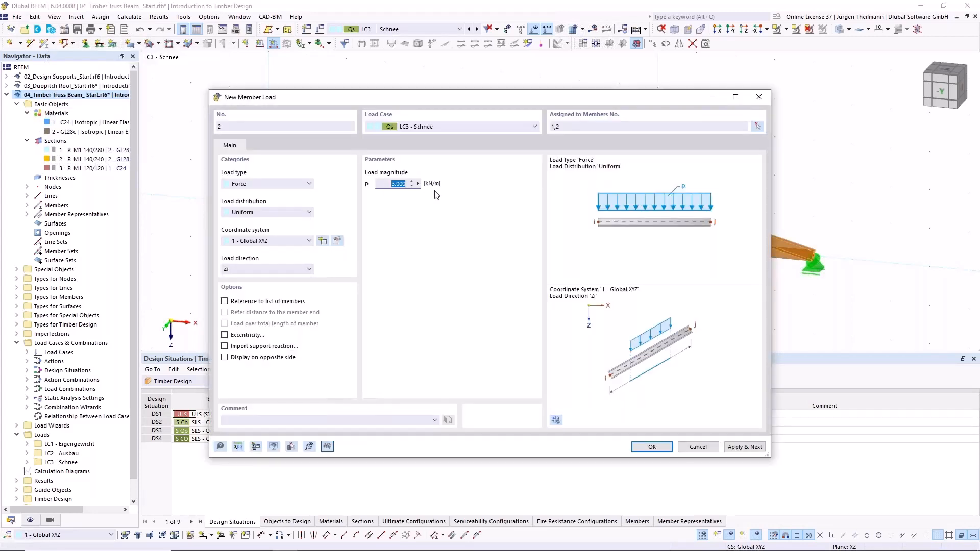
{"action": "type", "text": "3,5"}
{"action": "left_click", "coordinate": [275, 268]}
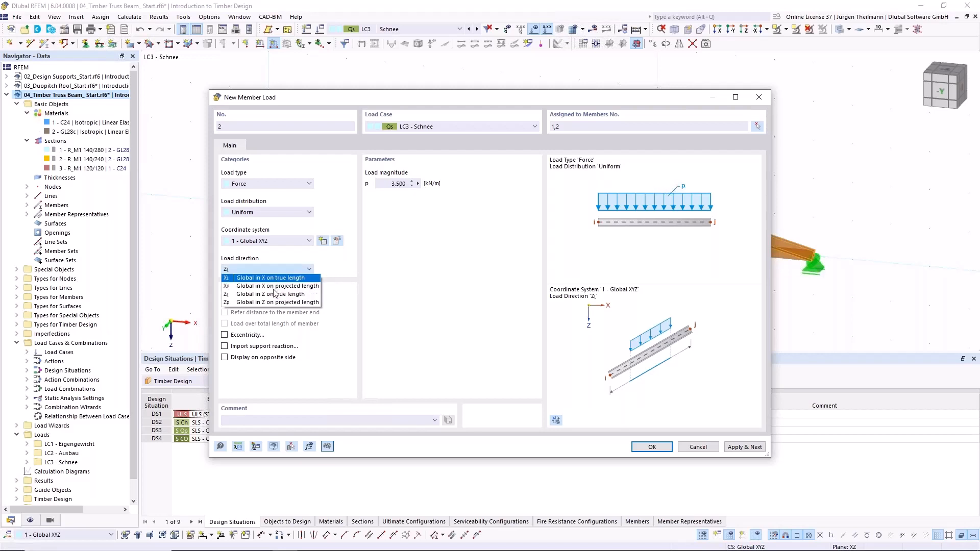
{"action": "left_click", "coordinate": [278, 307]}
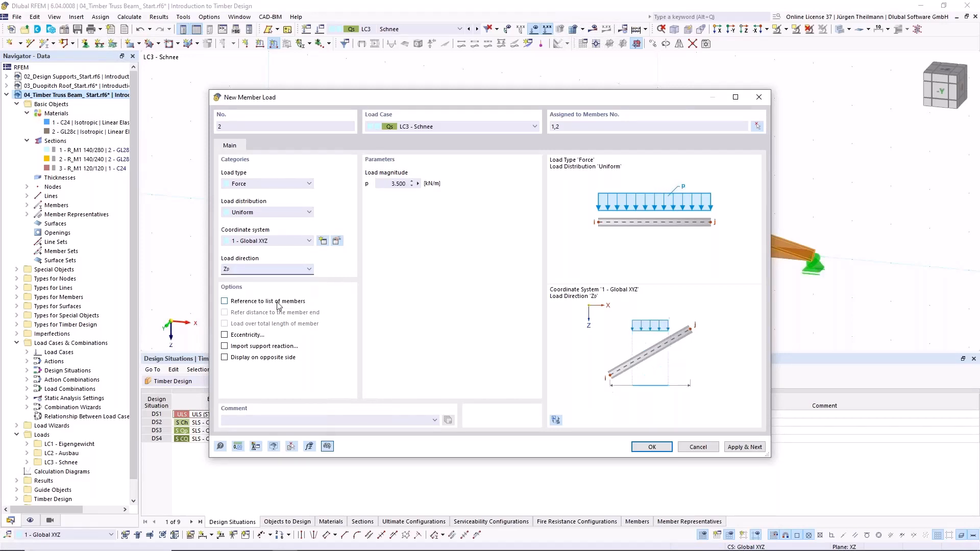
{"action": "left_click", "coordinate": [652, 446]}
{"action": "left_click", "coordinate": [530, 296]}
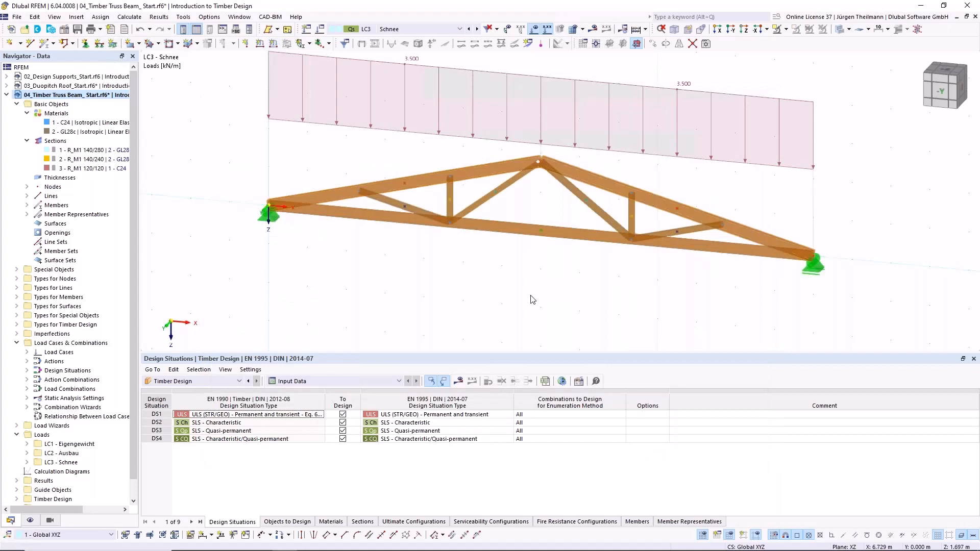
- Run the Timber Design calculation for the truss
{"action": "scroll", "coordinate": [532, 299], "scroll_direction": "down", "scroll_amount": 3}
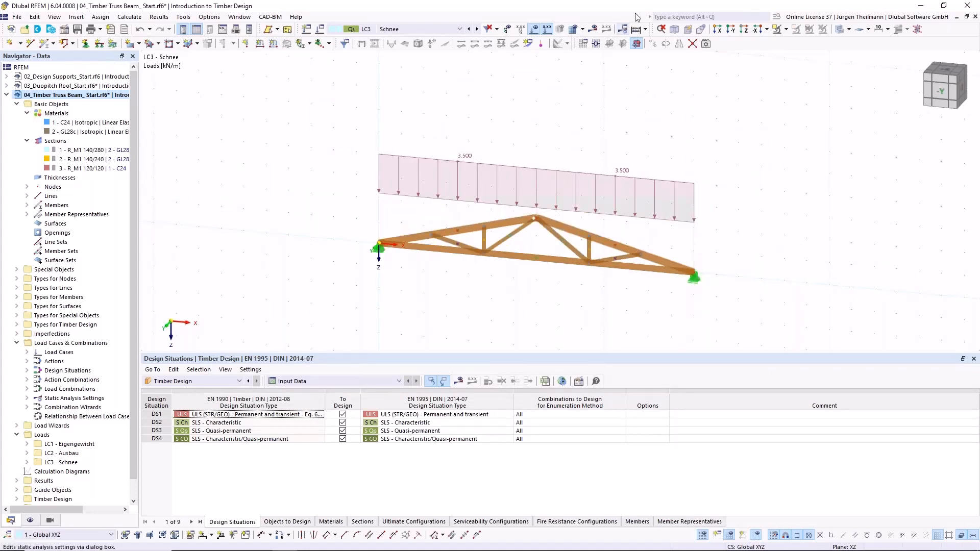
{"action": "left_click", "coordinate": [645, 29]}
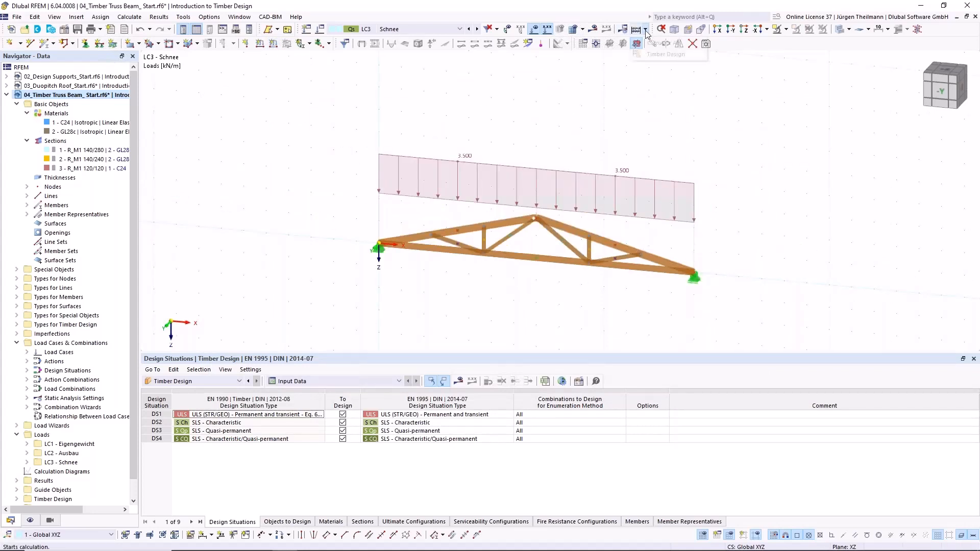
{"action": "left_click", "coordinate": [663, 54]}
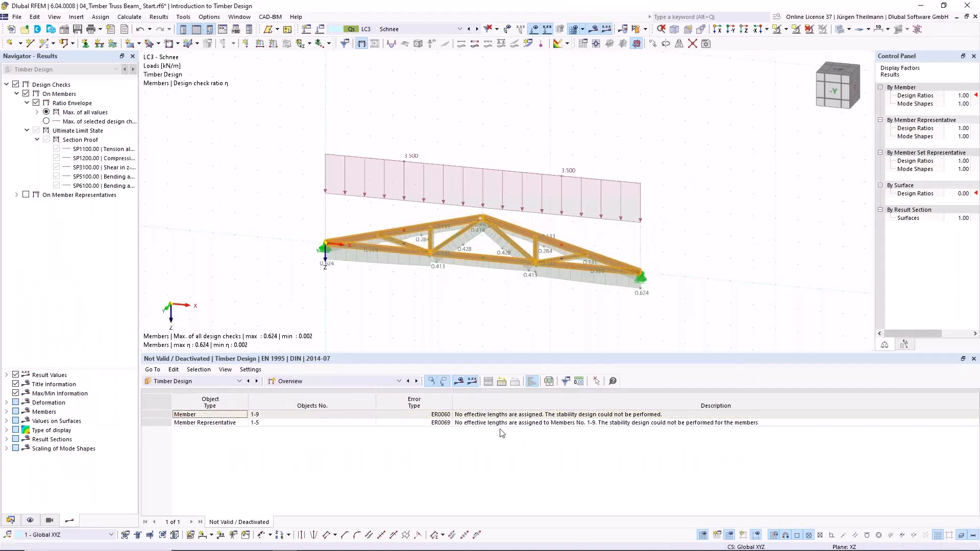
- Review the objects to design in the timber design input data and return to the results overview
{"action": "left_click", "coordinate": [399, 382]}
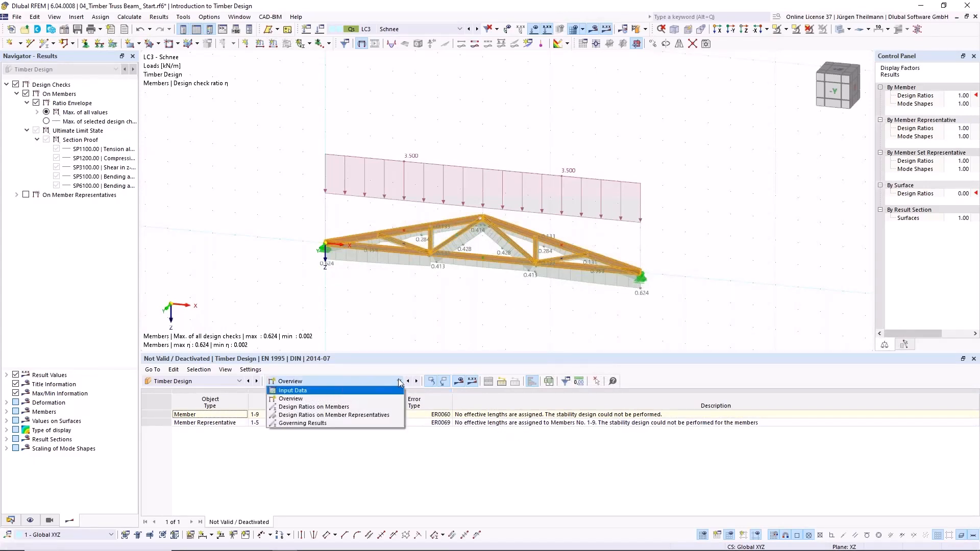
{"action": "left_click", "coordinate": [391, 392]}
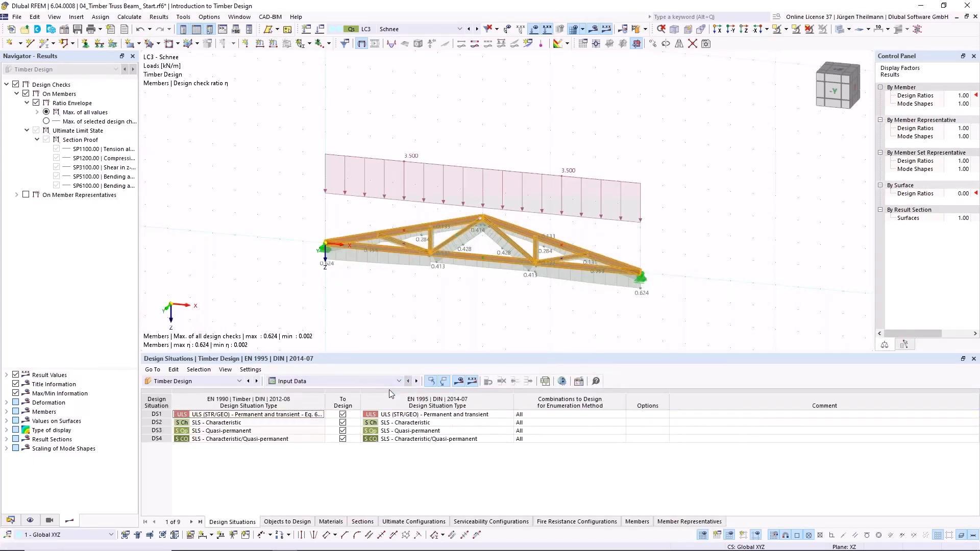
{"action": "left_click", "coordinate": [295, 521]}
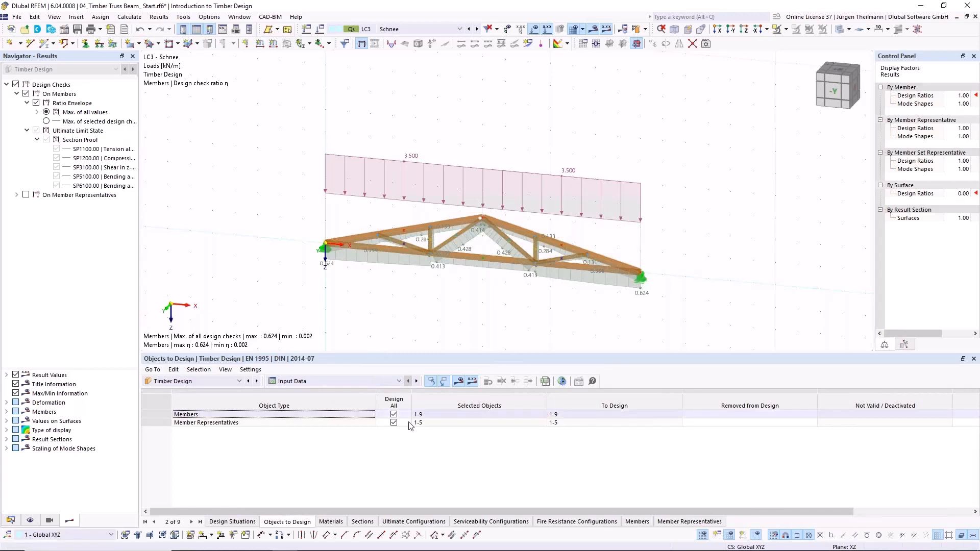
{"action": "left_click", "coordinate": [416, 381]}
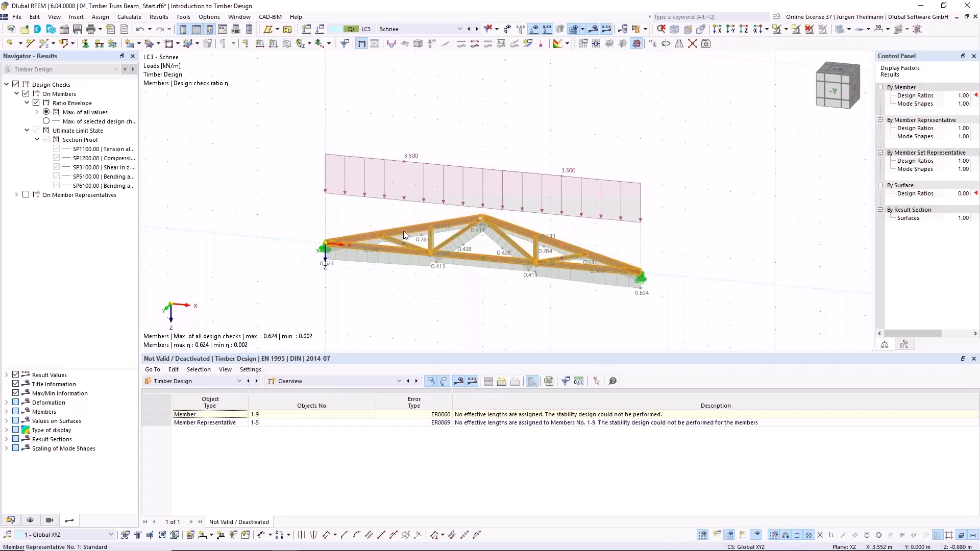
- Assign the effective lengths definition '1 - Standard' to the two top chord members in their timber design types
{"action": "scroll", "coordinate": [403, 232], "scroll_direction": "up", "scroll_amount": 3}
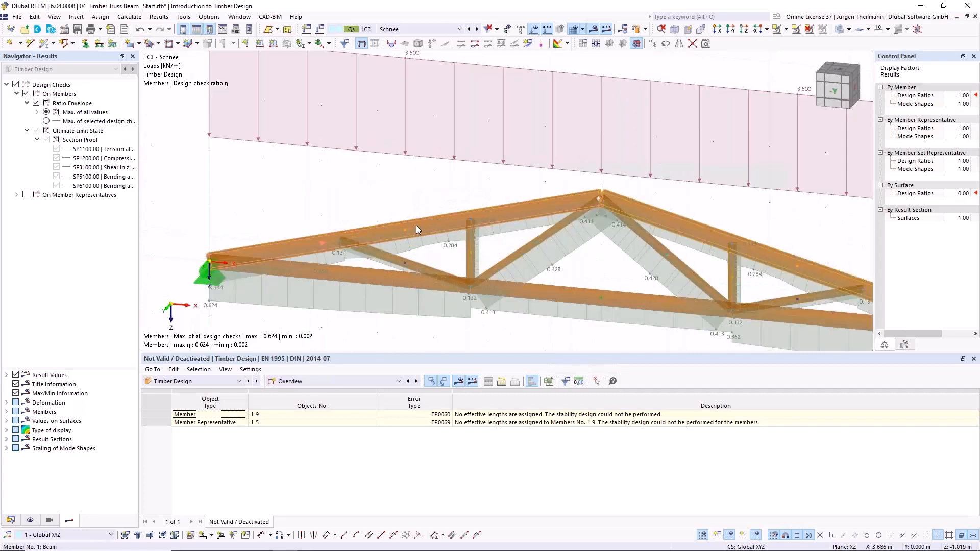
{"action": "double_click", "coordinate": [415, 225]}
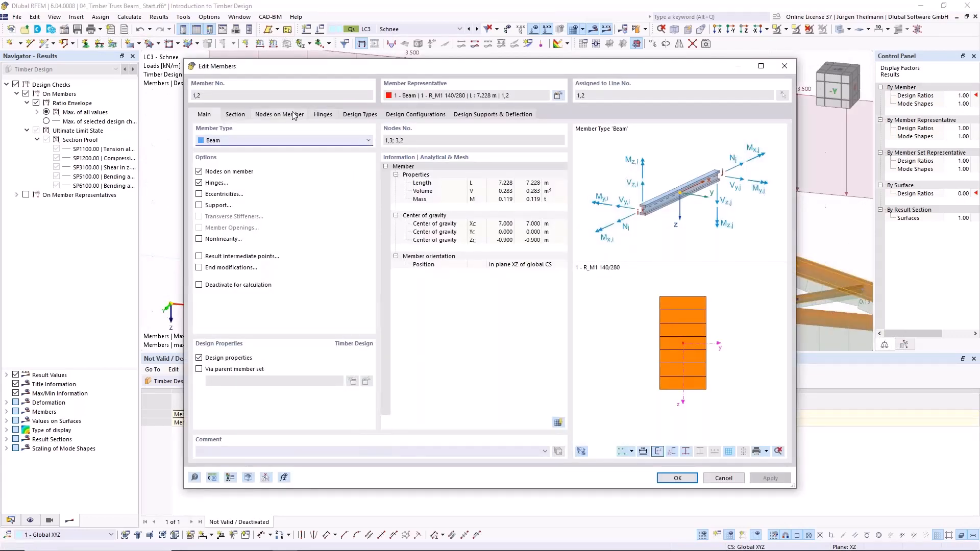
{"action": "left_click", "coordinate": [344, 113]}
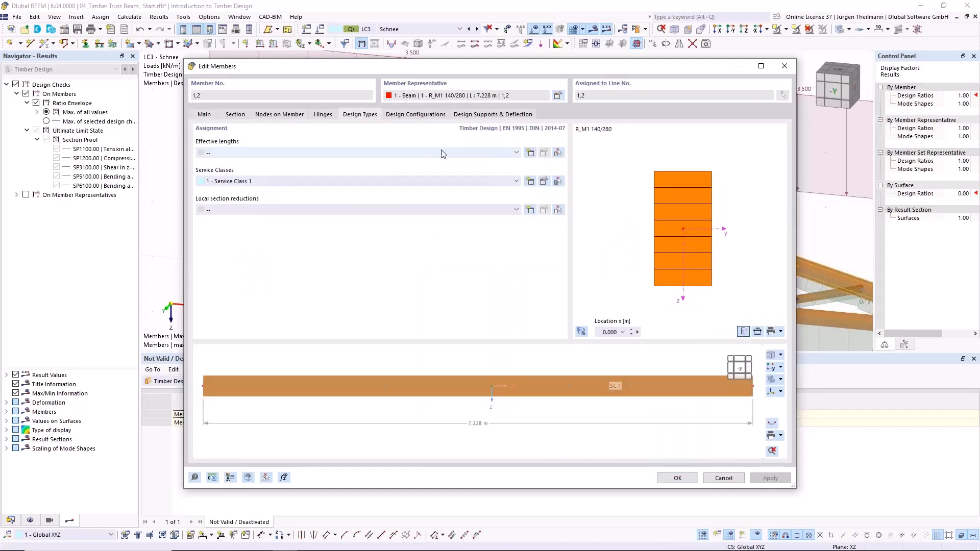
{"action": "left_click", "coordinate": [516, 152]}
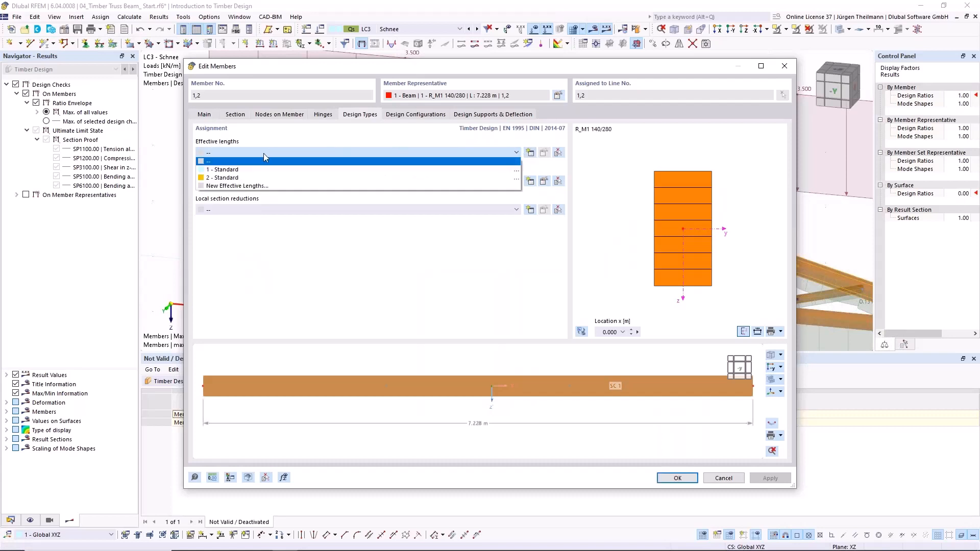
{"action": "left_click", "coordinate": [210, 171]}
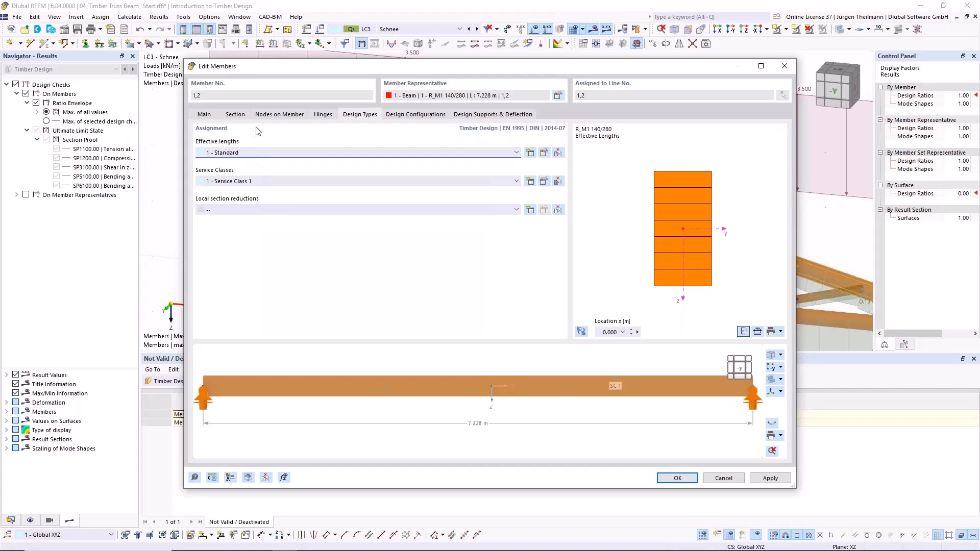
- Set the top chord's major-axis effective length to 7.228 m by picking the support node at the origin and the ridge node
{"action": "left_click", "coordinate": [543, 152]}
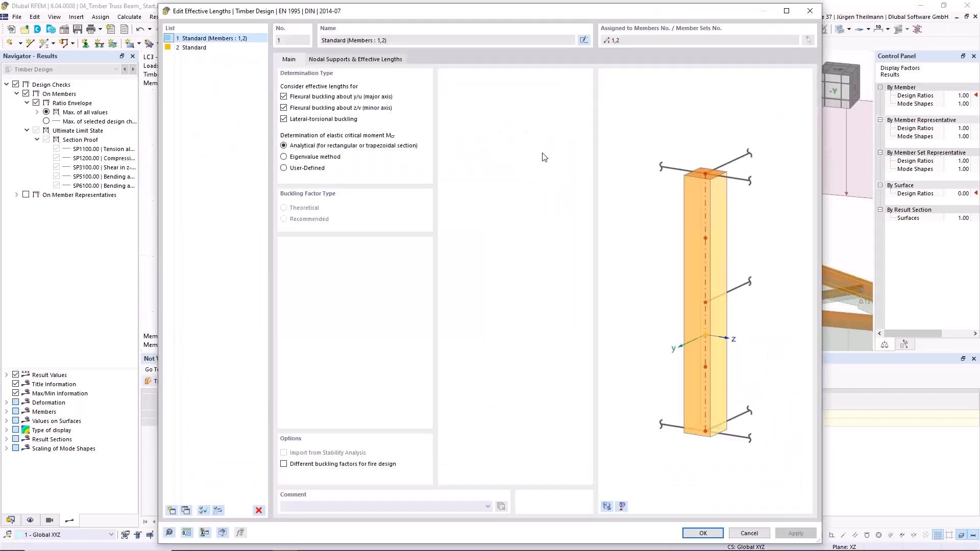
{"action": "left_click", "coordinate": [360, 61]}
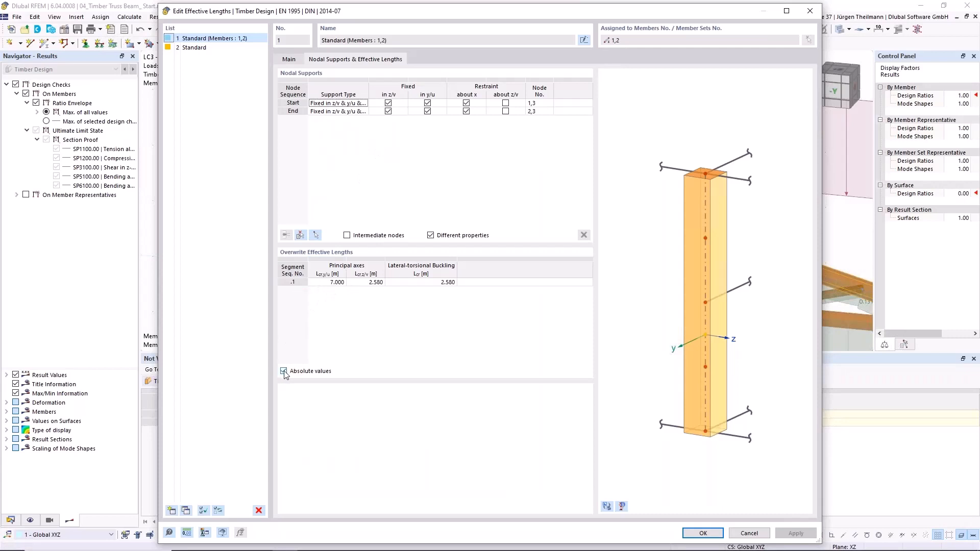
{"action": "double_click", "coordinate": [331, 283]}
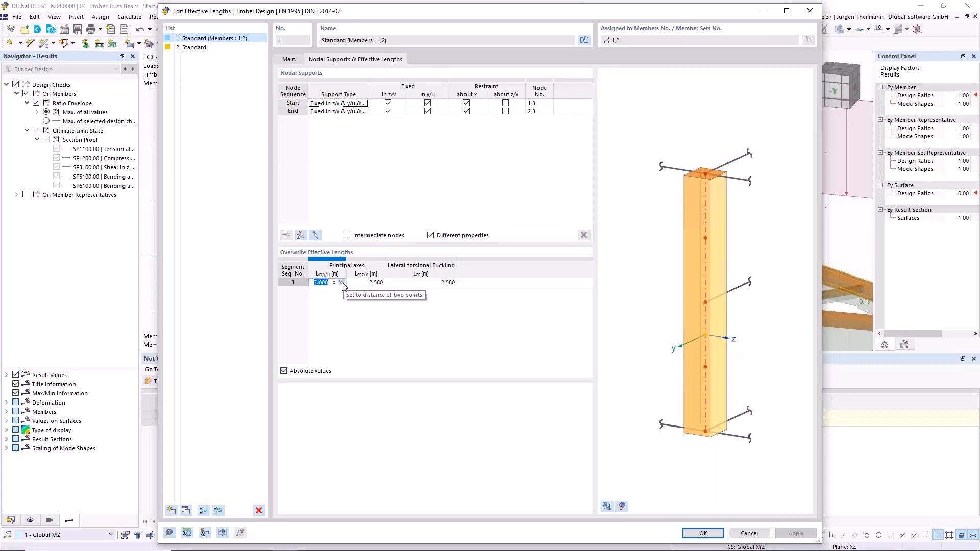
{"action": "left_click", "coordinate": [342, 283]}
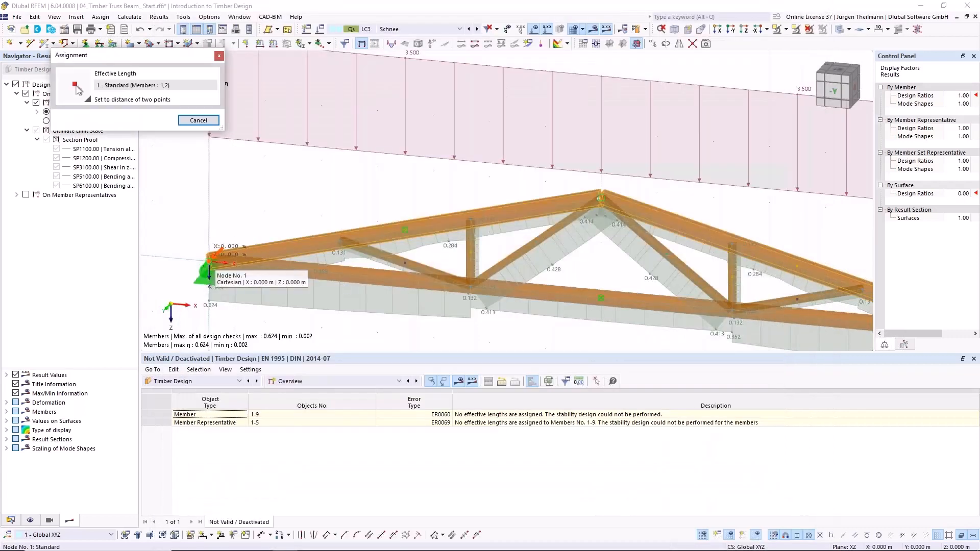
{"action": "left_click", "coordinate": [209, 259]}
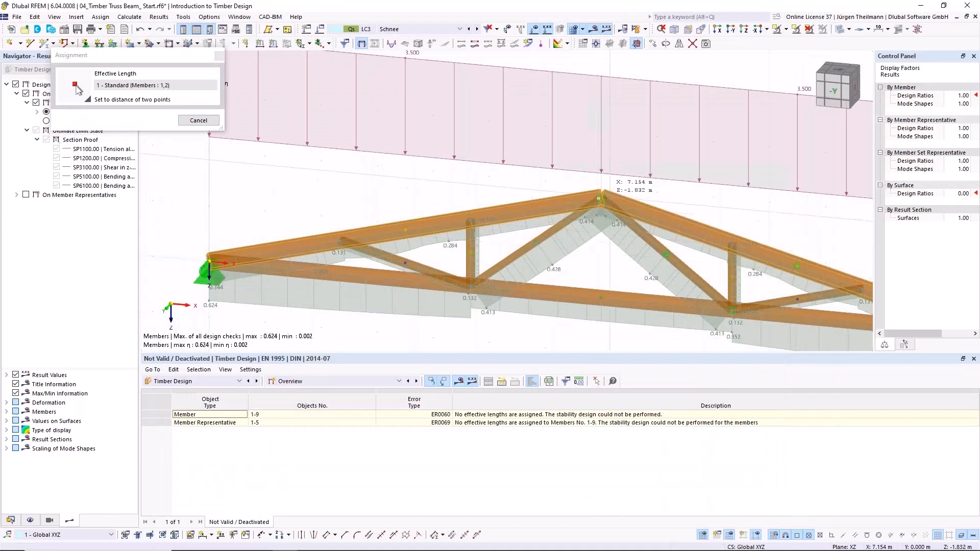
{"action": "left_click", "coordinate": [601, 196]}
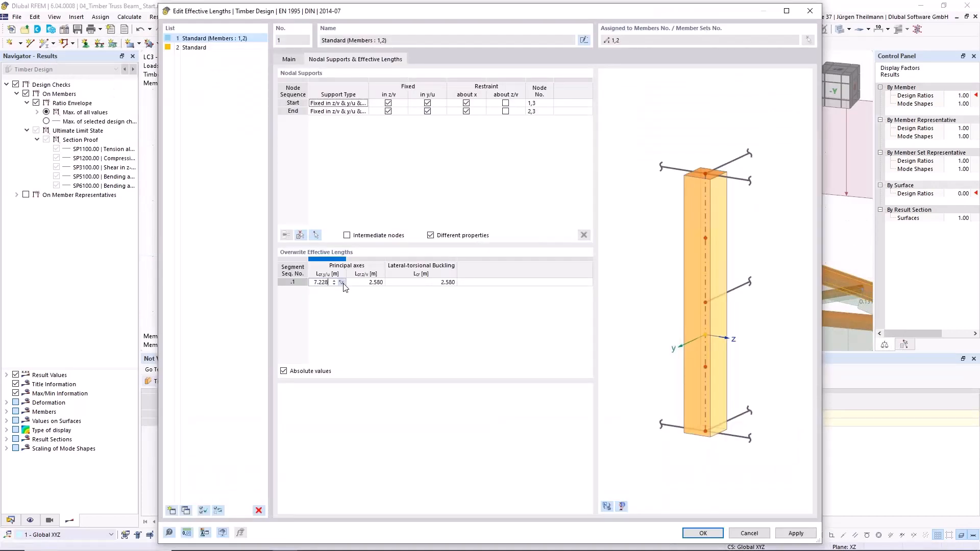
- Set the top chord's major-axis effective length to 7.000 m by picking the origin support node and the bottom chord's midpoint, and check the equivalent length factors
{"action": "left_click", "coordinate": [342, 283]}
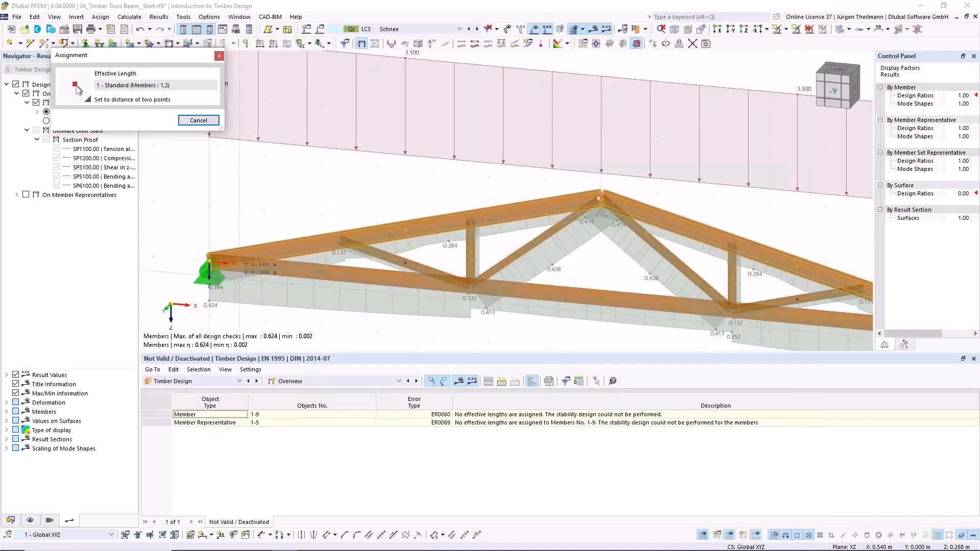
{"action": "left_click", "coordinate": [209, 261]}
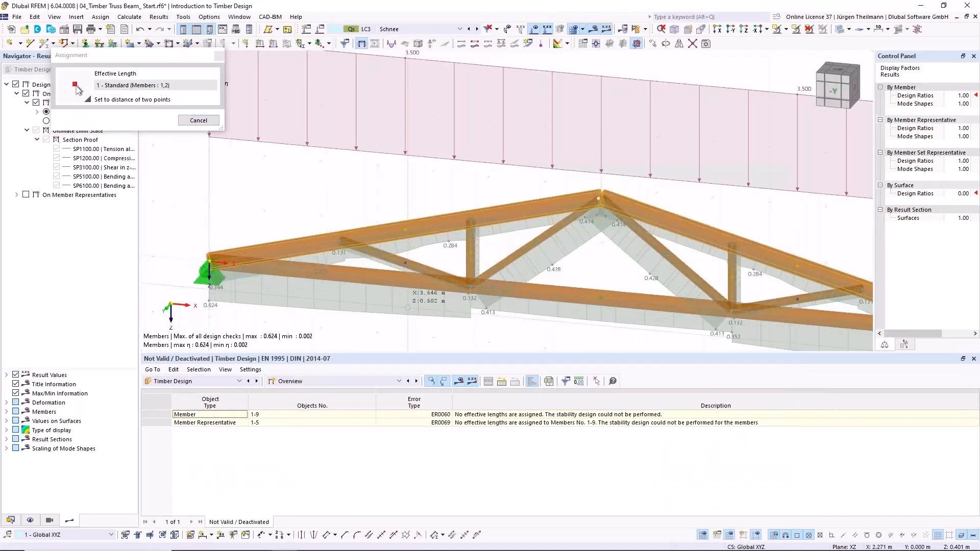
{"action": "left_click", "coordinate": [598, 297]}
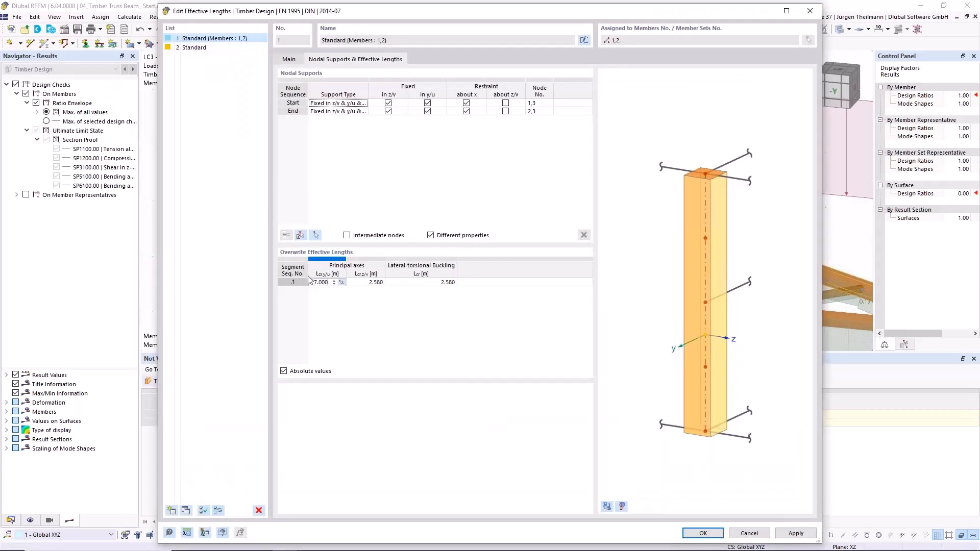
{"action": "left_click", "coordinate": [424, 282]}
{"action": "left_click", "coordinate": [283, 371]}
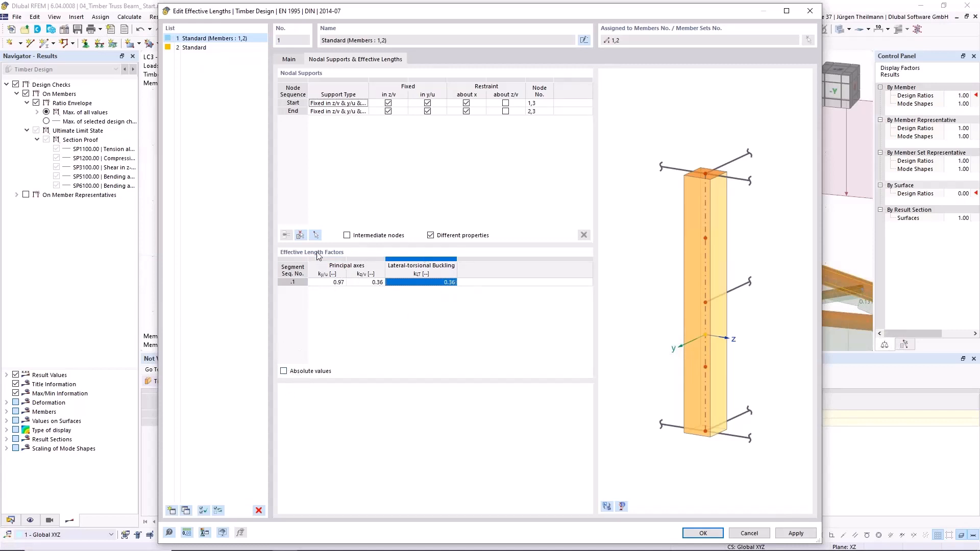
{"action": "left_click", "coordinate": [284, 371]}
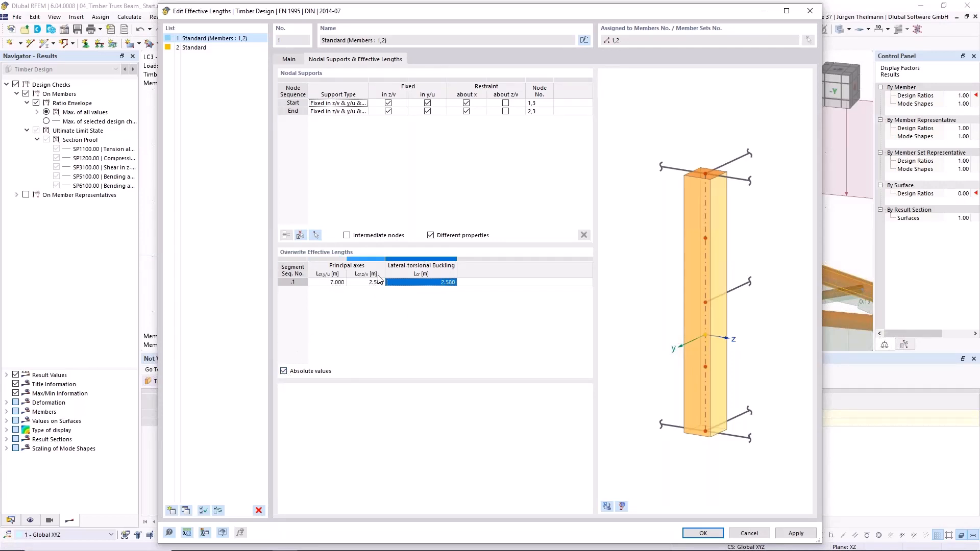
- Add the comment 'Upper girder' to the effective lengths definition and apply it to the two top chord members
{"action": "left_click", "coordinate": [292, 59]}
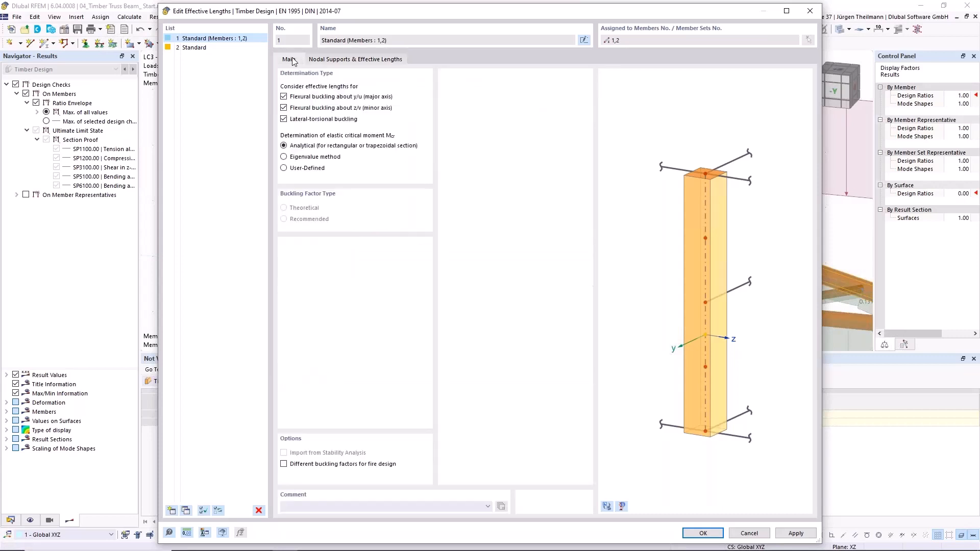
{"action": "left_click", "coordinate": [337, 506]}
{"action": "key", "text": "Tab"}
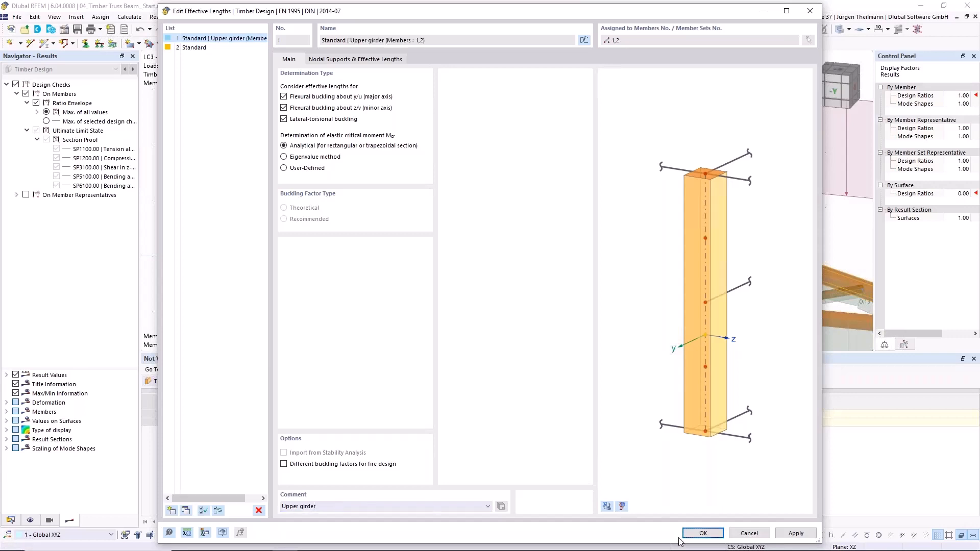
{"action": "left_click", "coordinate": [702, 533]}
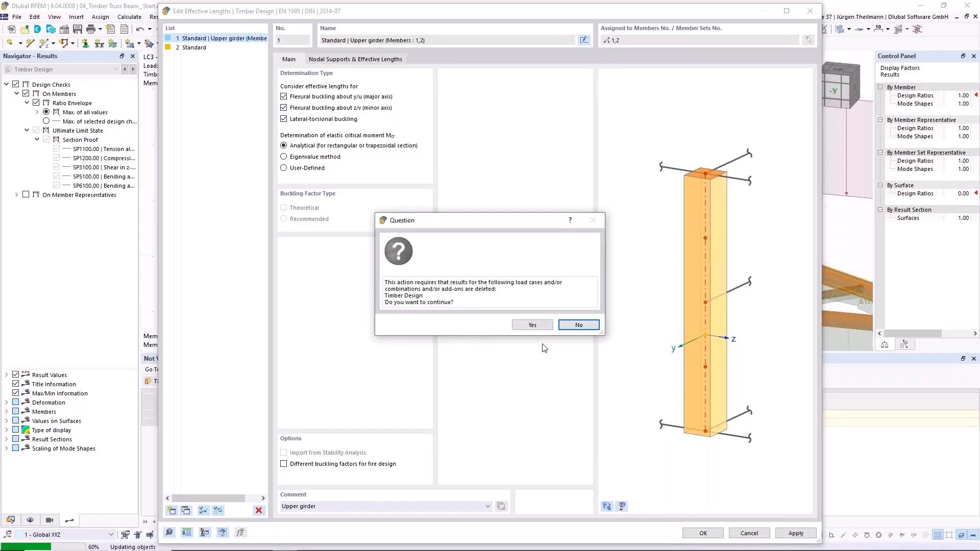
{"action": "left_click", "coordinate": [542, 327]}
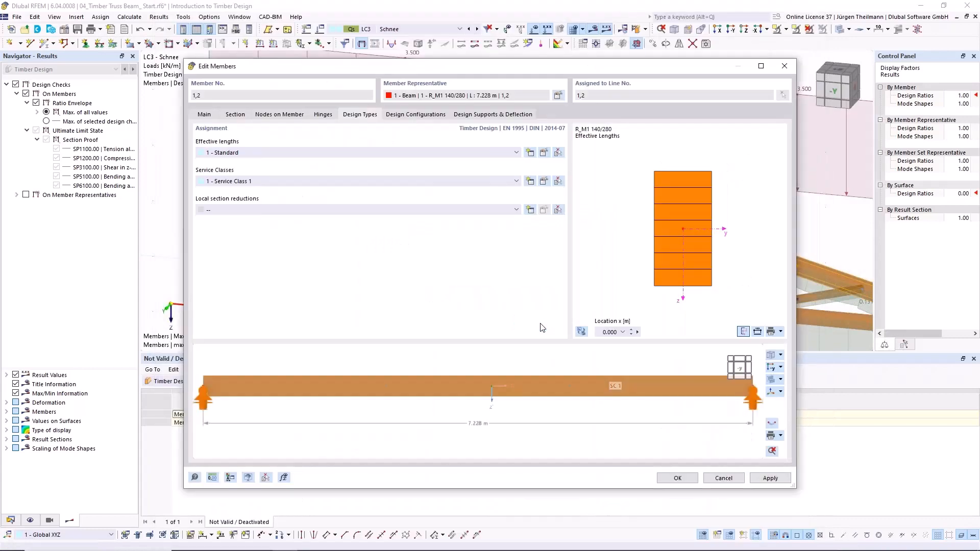
{"action": "left_click", "coordinate": [684, 479]}
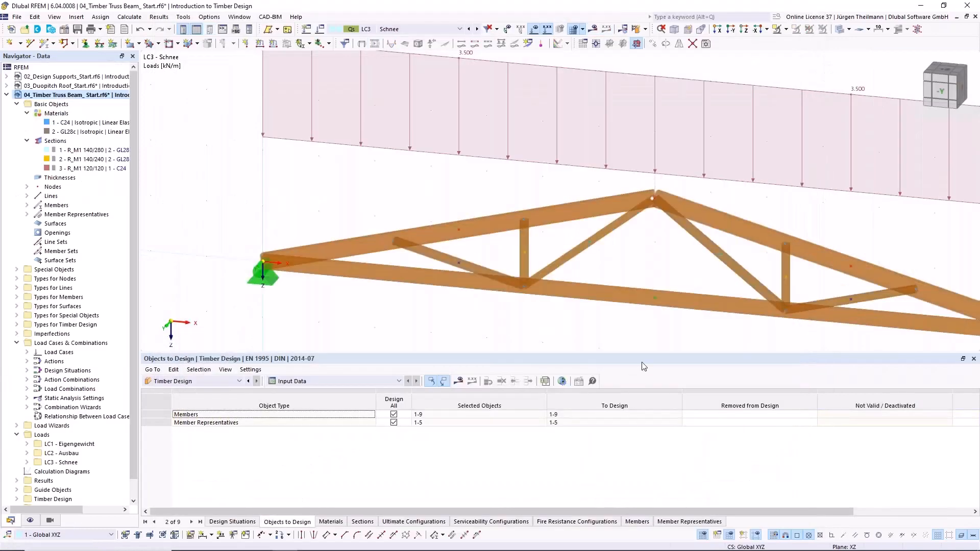
- Assign the effective lengths definition '2 - Standard' to the bottom chord member in its timber design types
{"action": "double_click", "coordinate": [632, 305]}
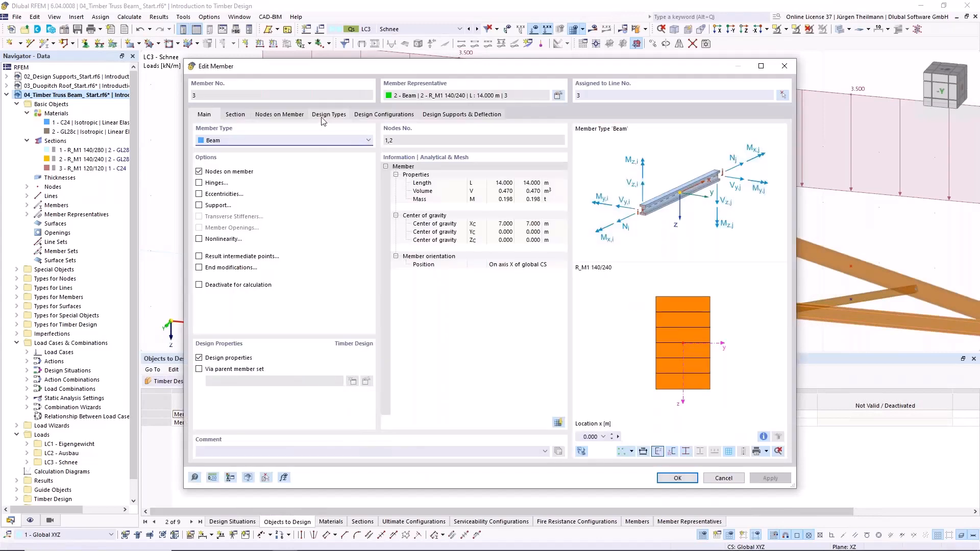
{"action": "left_click", "coordinate": [323, 115]}
{"action": "left_click", "coordinate": [298, 153]}
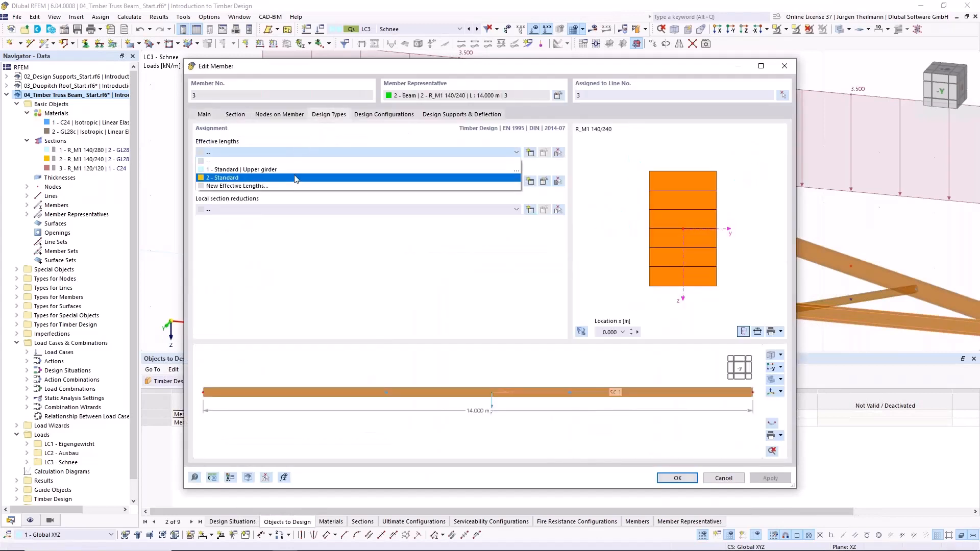
{"action": "left_click", "coordinate": [295, 176]}
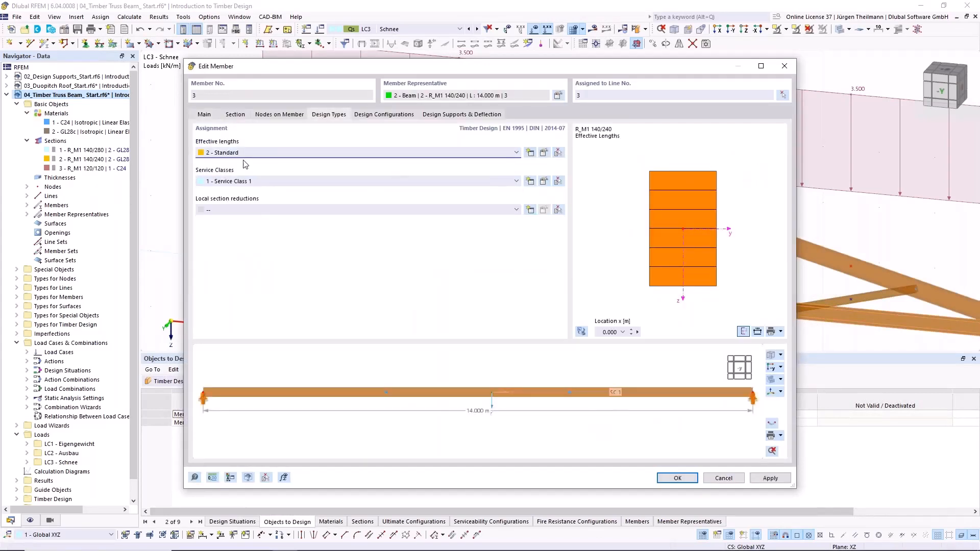
- Add the comment 'Lower girder' to the bottom chord's effective lengths definition, check its nodal supports, and apply it to the member
{"action": "left_click", "coordinate": [544, 153]}
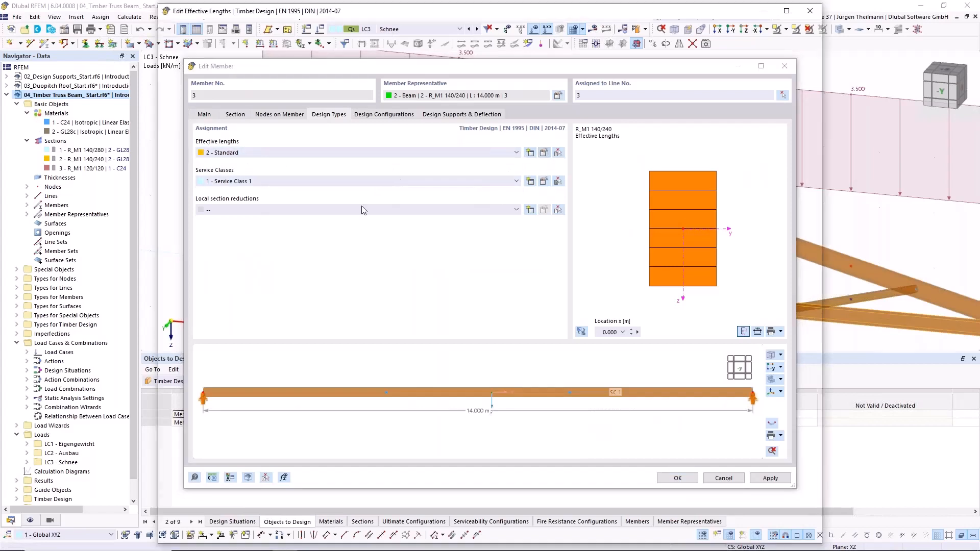
{"action": "left_click", "coordinate": [323, 510]}
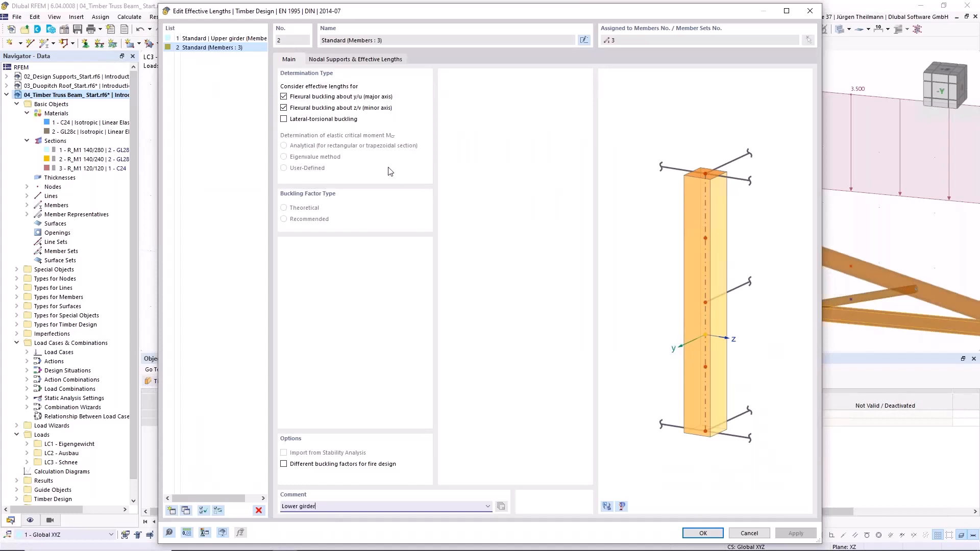
{"action": "left_click", "coordinate": [387, 60]}
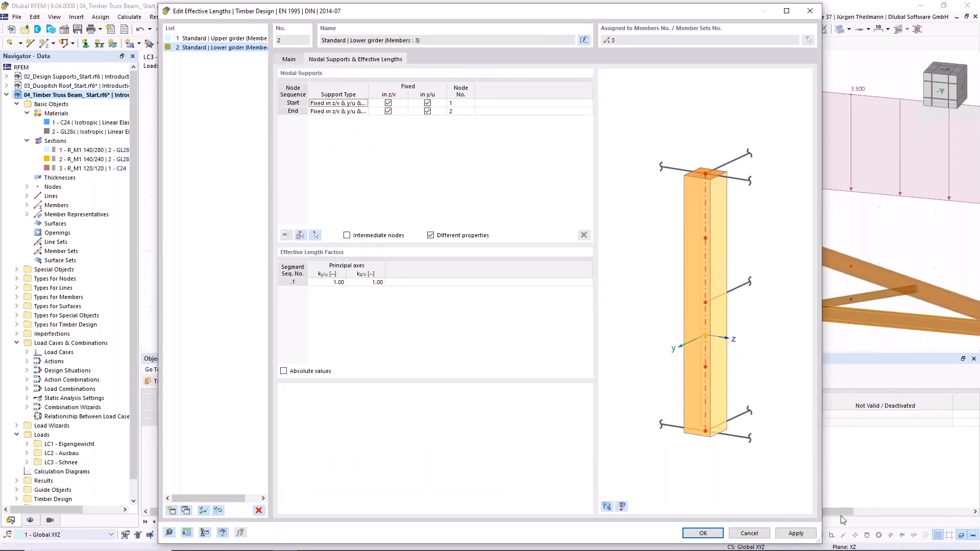
{"action": "left_click", "coordinate": [720, 533]}
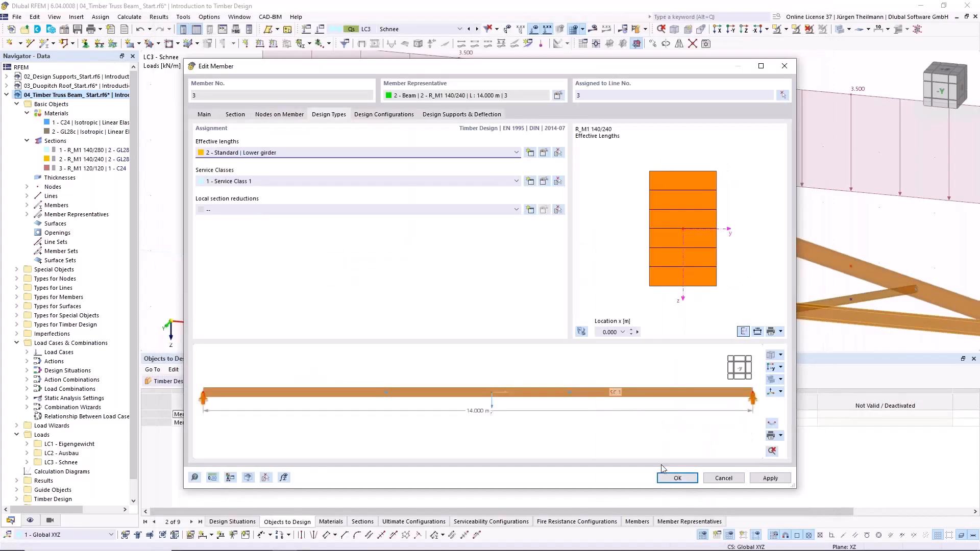
{"action": "left_click", "coordinate": [663, 479]}
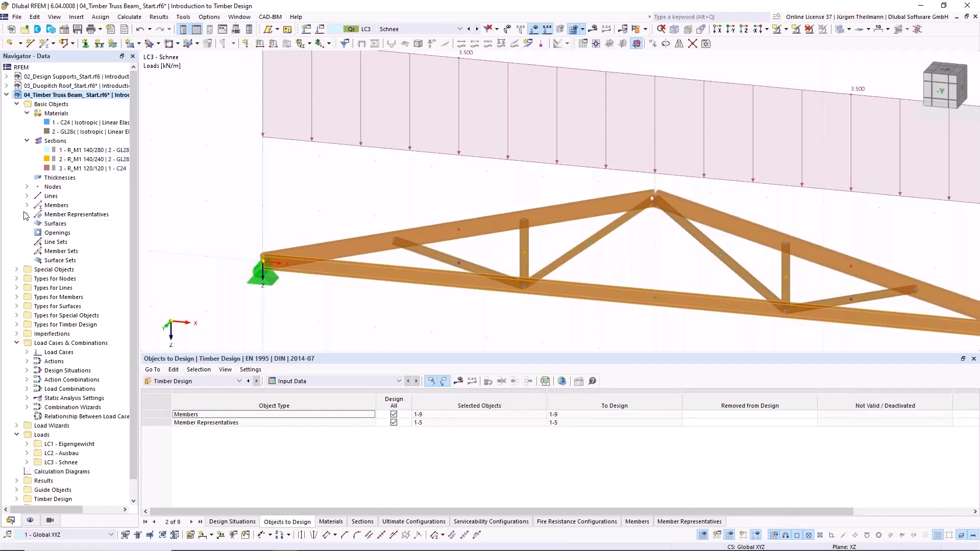
- Select the web members through truss member representatives 3, 4 and 5 and open their timber design types together
{"action": "left_click", "coordinate": [27, 215]}
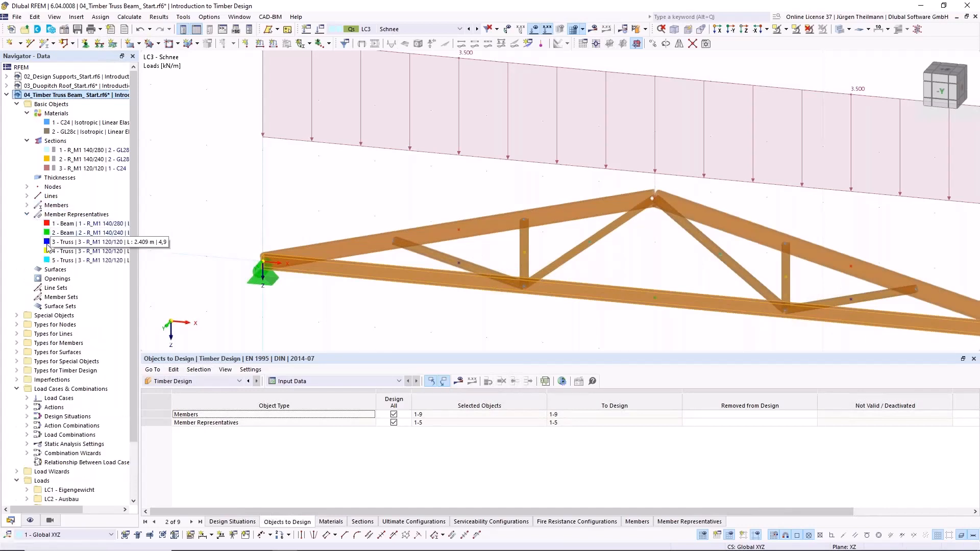
{"action": "left_click", "coordinate": [48, 243]}
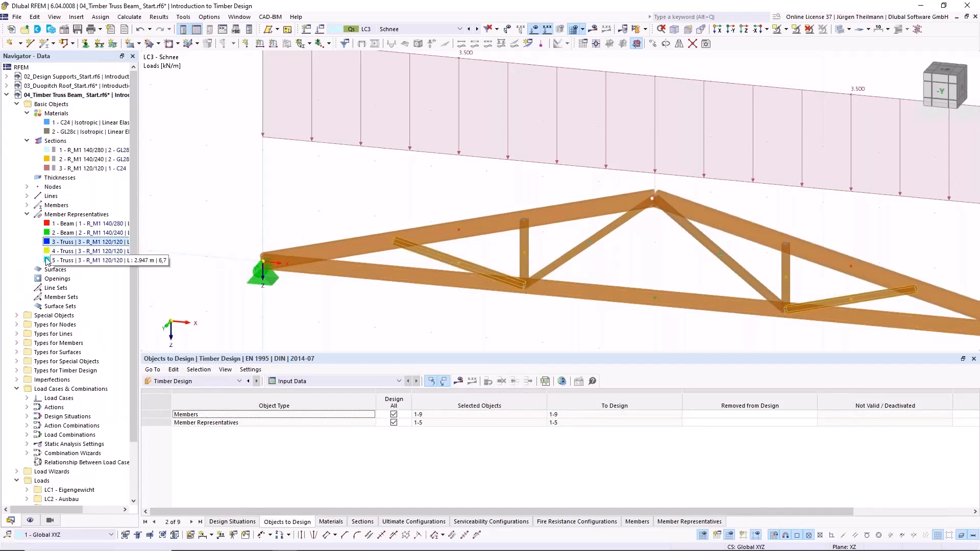
{"action": "left_click", "coordinate": [54, 252], "text": "ctrl"}
{"action": "left_click", "coordinate": [59, 261], "text": "ctrl"}
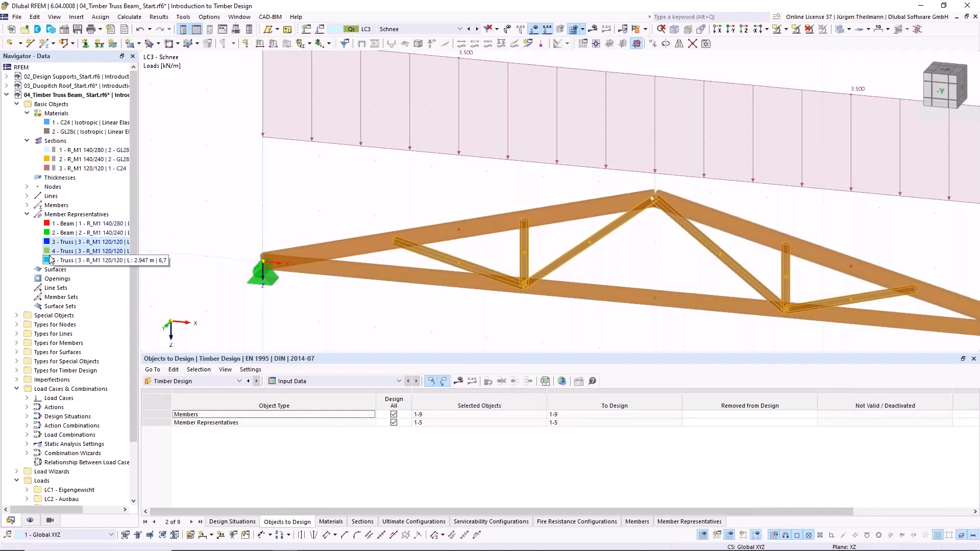
{"action": "double_click", "coordinate": [524, 240]}
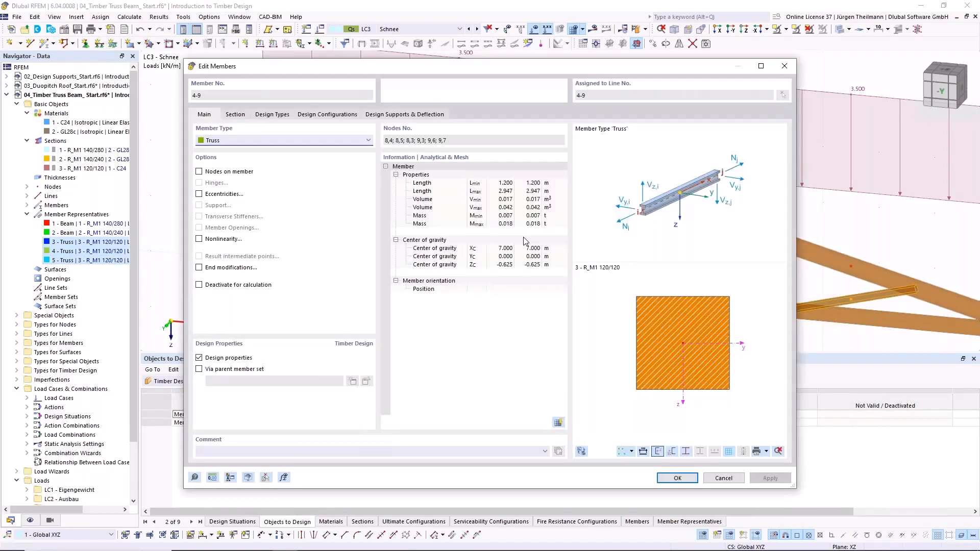
{"action": "left_click", "coordinate": [272, 115]}
- Copy the 'Lower girder' effective lengths definition into a new one with the comment 'Truss members'
{"action": "left_click", "coordinate": [266, 152]}
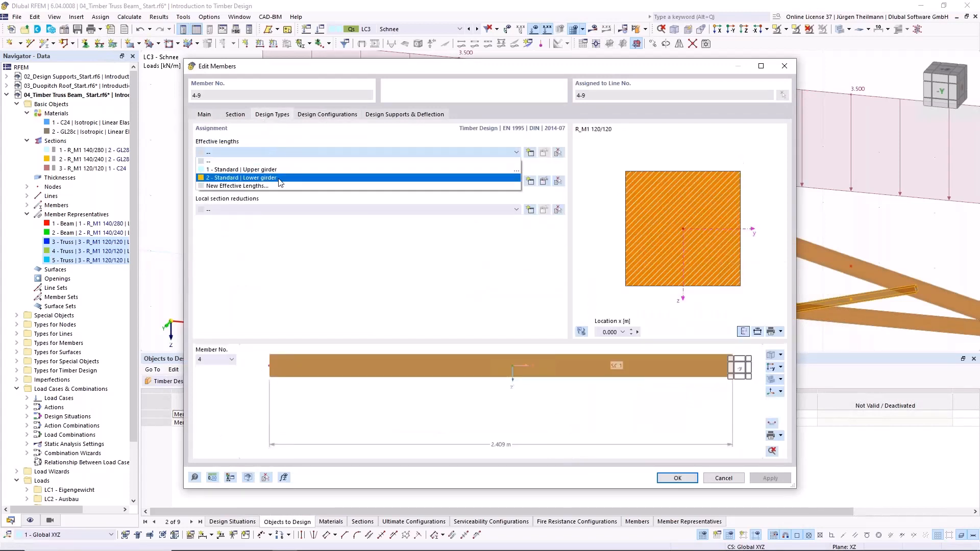
{"action": "left_click", "coordinate": [517, 178]}
{"action": "left_click", "coordinate": [544, 152]}
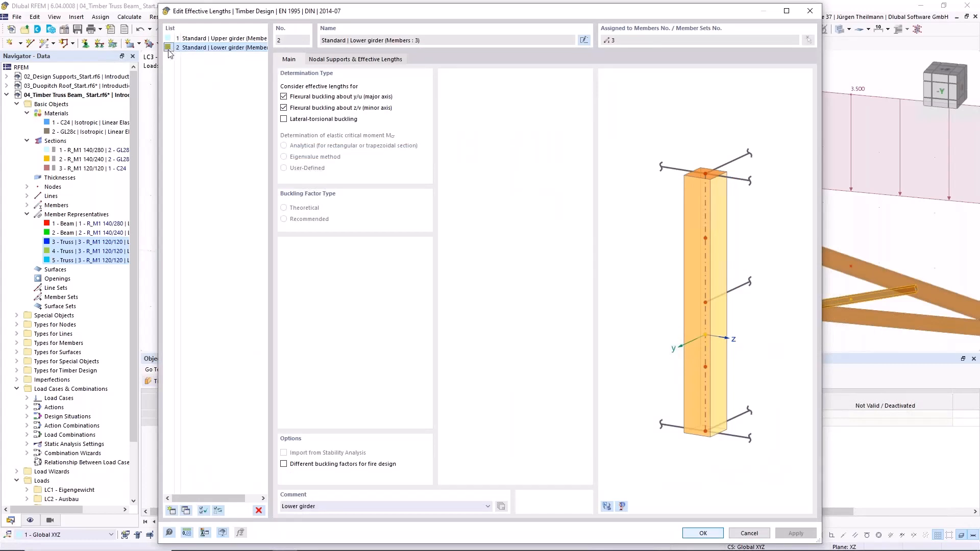
{"action": "left_click", "coordinate": [187, 510]}
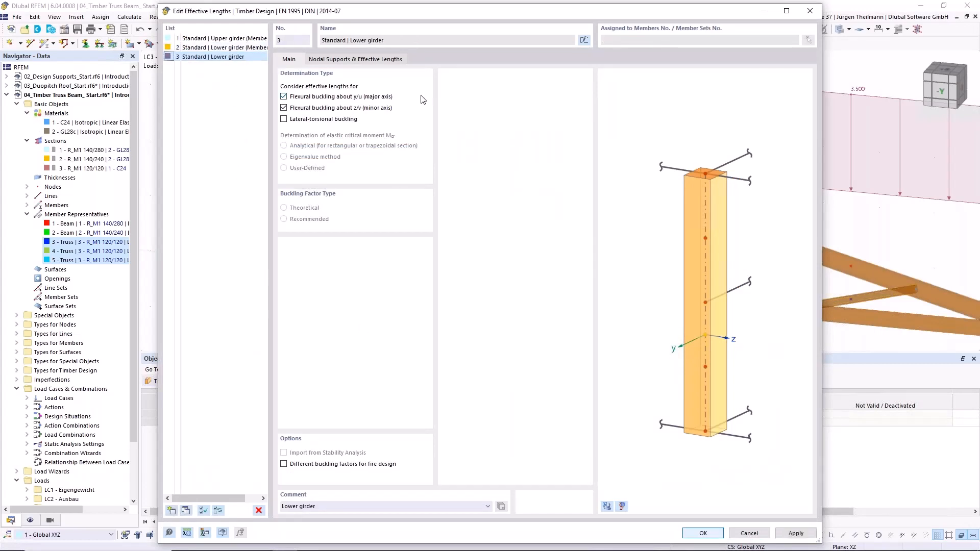
{"action": "triple_click", "coordinate": [328, 507]}
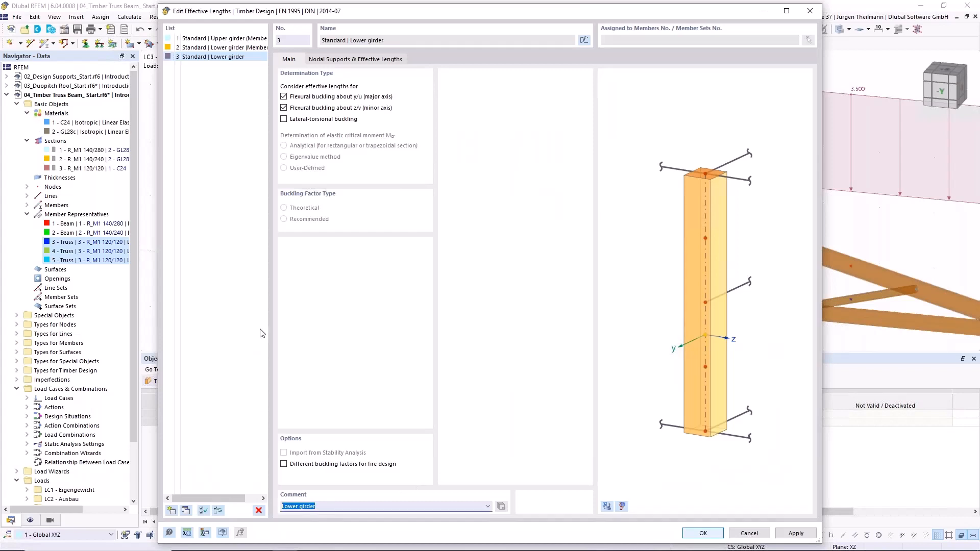
{"action": "type", "text": "Truss members"}
{"action": "key", "text": "Tab"}
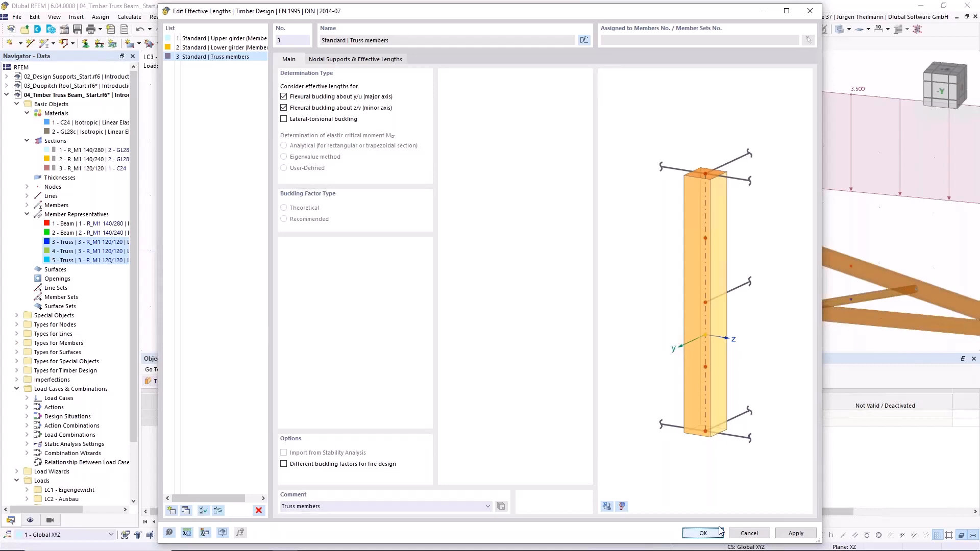
{"action": "left_click", "coordinate": [702, 533]}
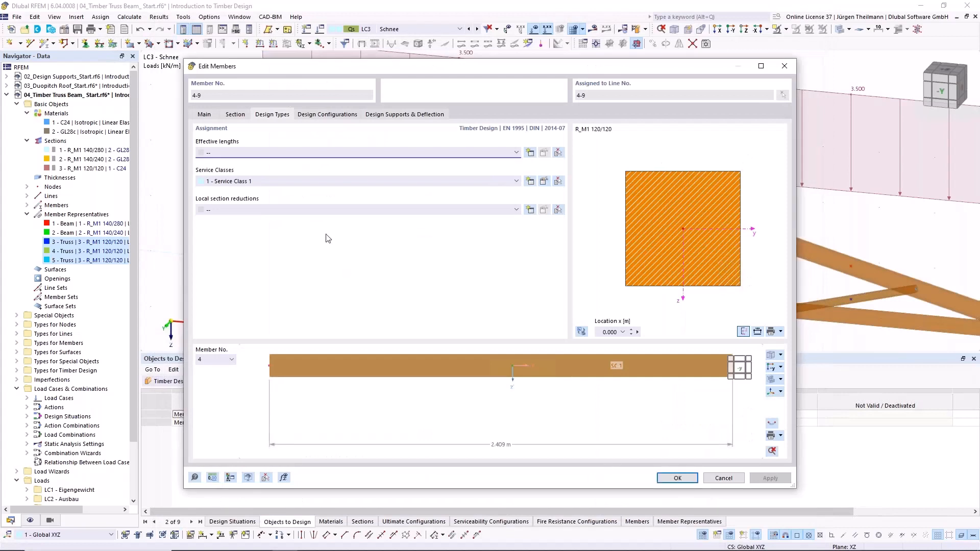
{"action": "left_click", "coordinate": [307, 153]}
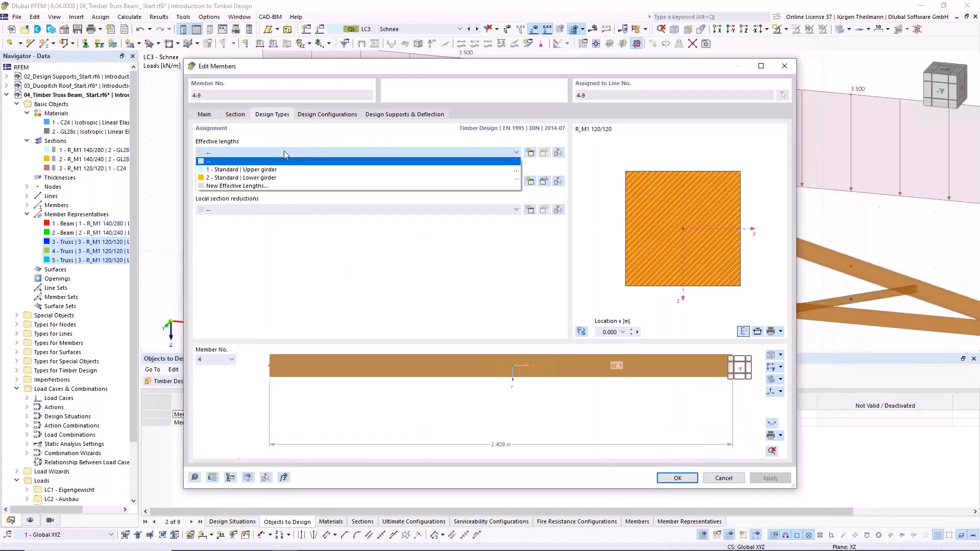
{"action": "left_click", "coordinate": [283, 161]}
{"action": "left_click", "coordinate": [530, 153]}
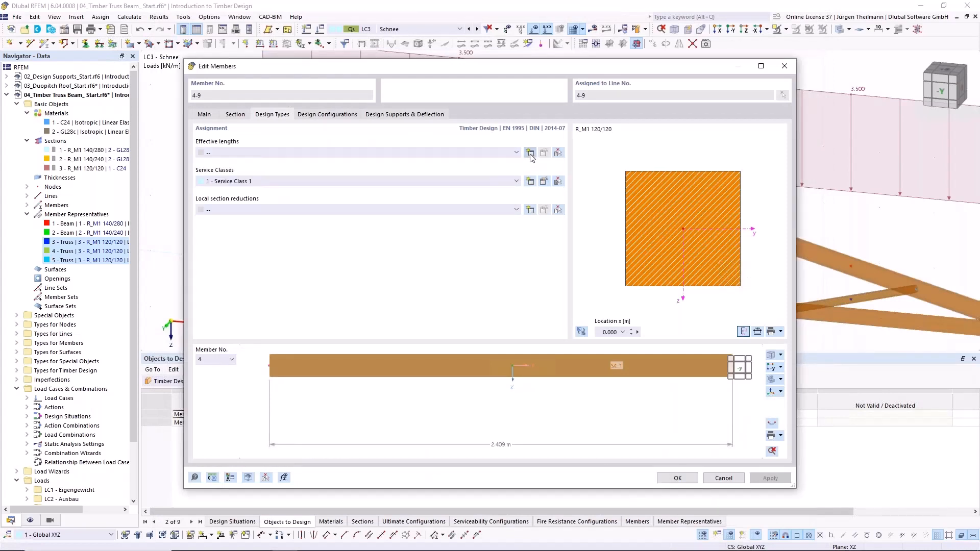
{"action": "left_click", "coordinate": [232, 57]}
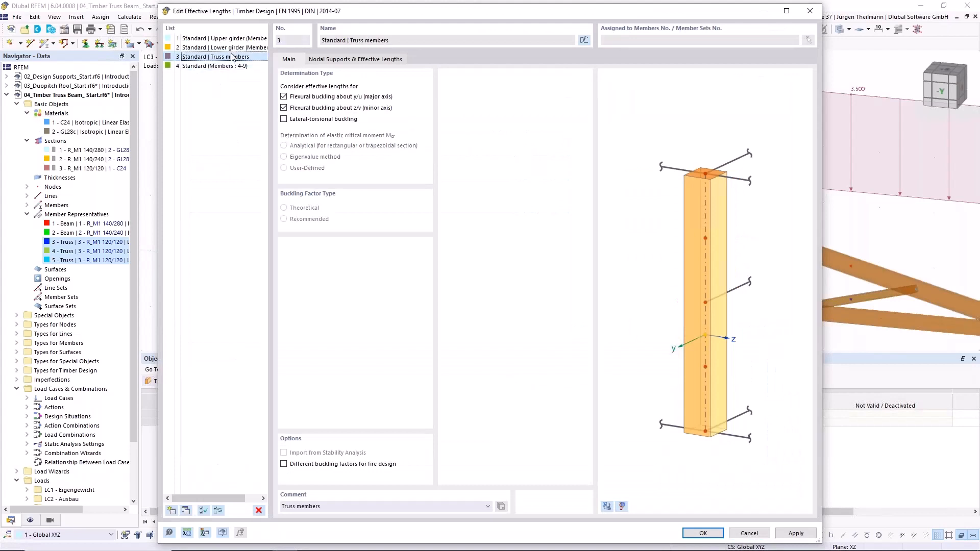
{"action": "left_click", "coordinate": [749, 533]}
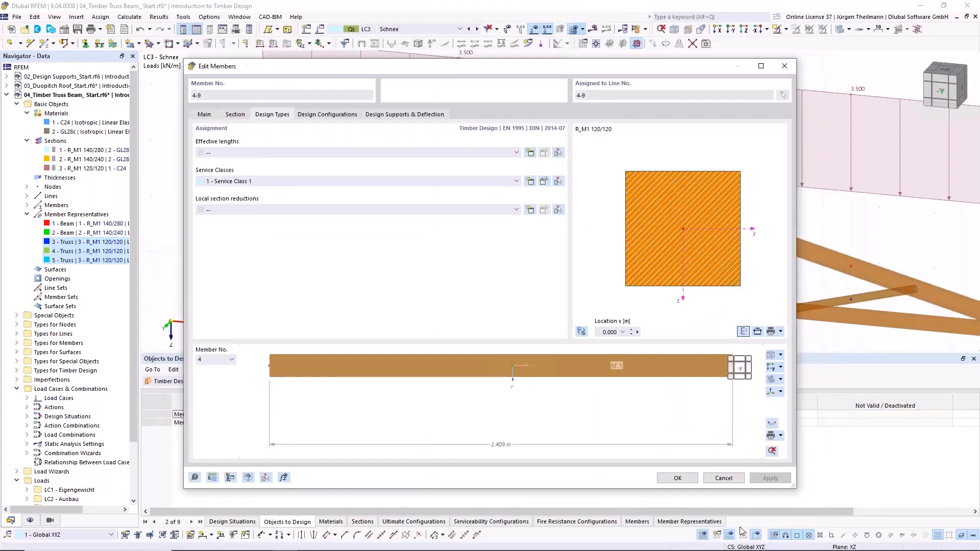
{"action": "left_click", "coordinate": [221, 153]}
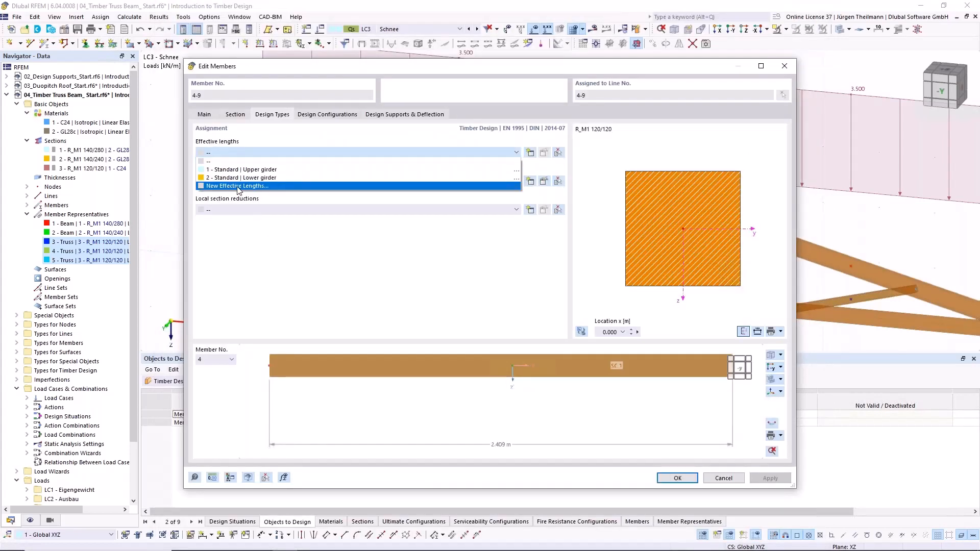
{"action": "left_click", "coordinate": [251, 154]}
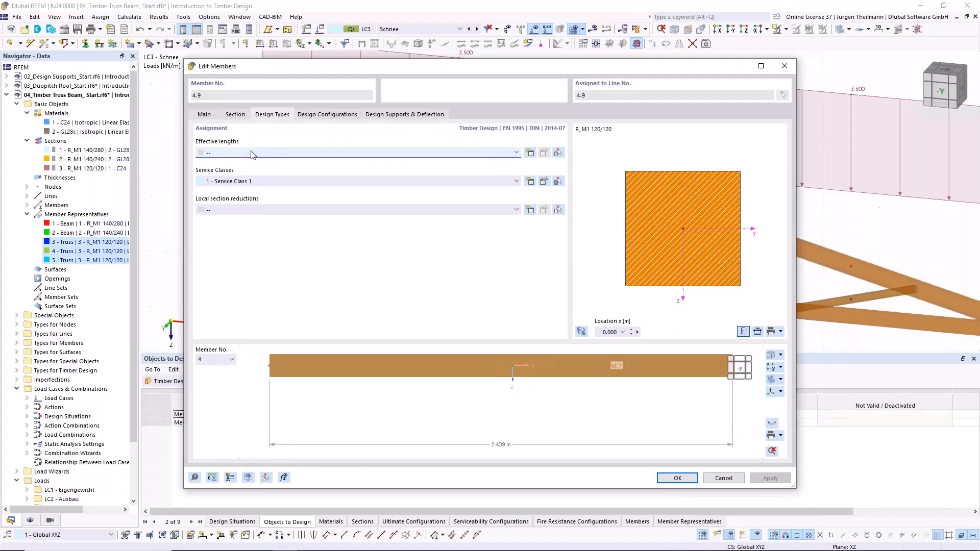
{"action": "left_click", "coordinate": [724, 478]}
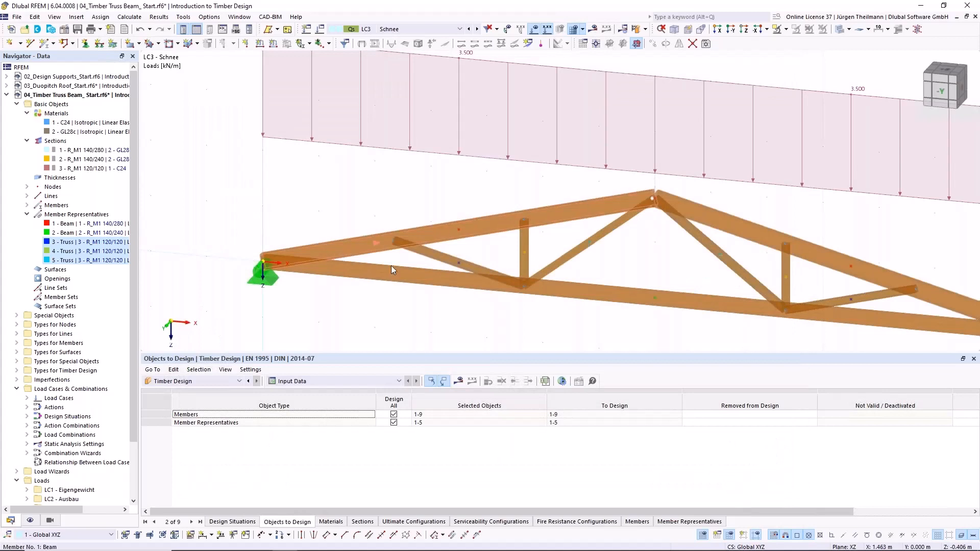
- Assign the effective lengths definition '3 - Standard | Truss members' to all web members covered by truss member representatives 3, 4 and 5
{"action": "left_click", "coordinate": [47, 243]}
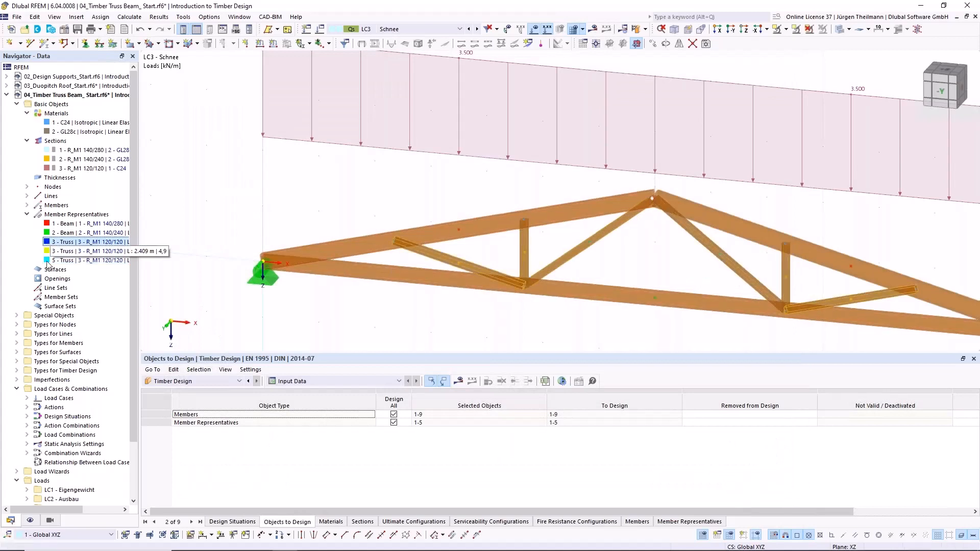
{"action": "left_click", "coordinate": [51, 260], "text": "shift"}
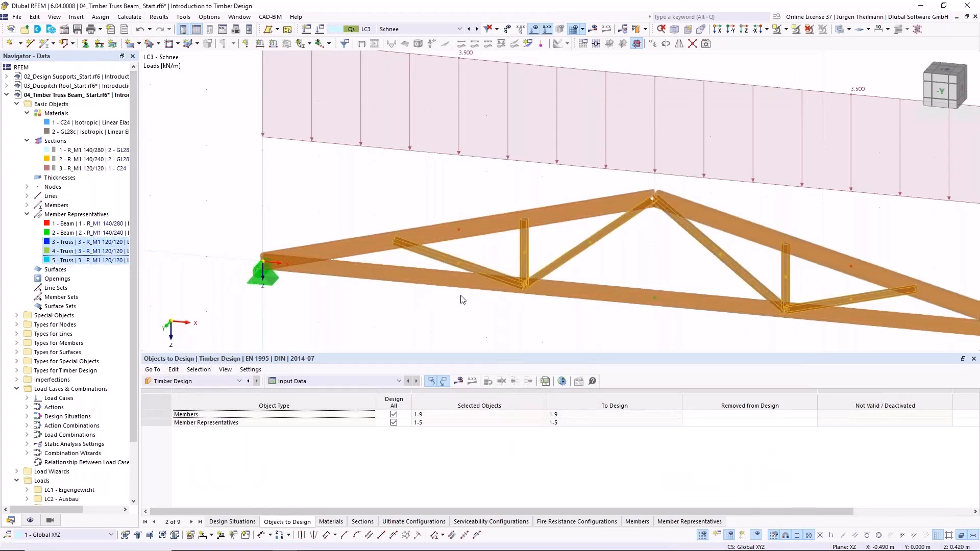
{"action": "double_click", "coordinate": [569, 261]}
{"action": "left_click", "coordinate": [272, 114]}
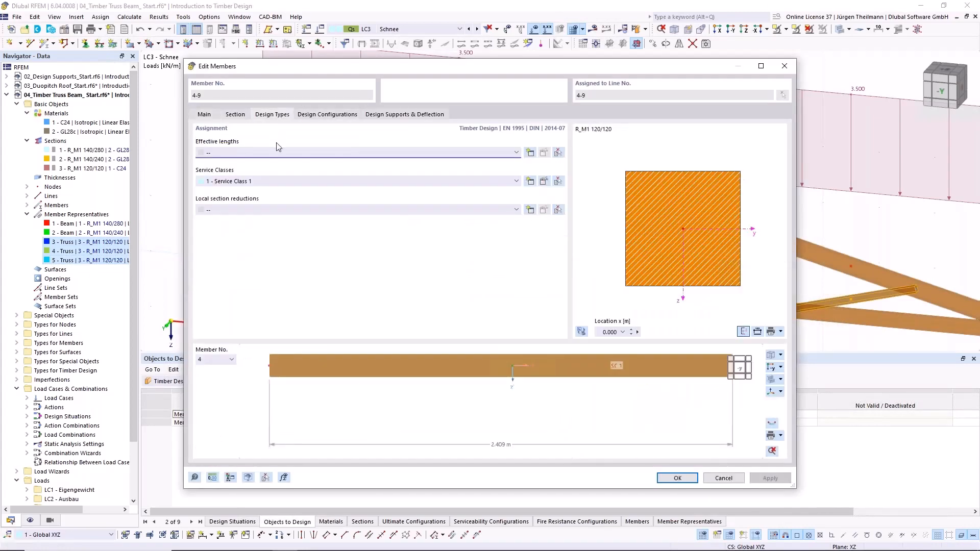
{"action": "left_click", "coordinate": [281, 150]}
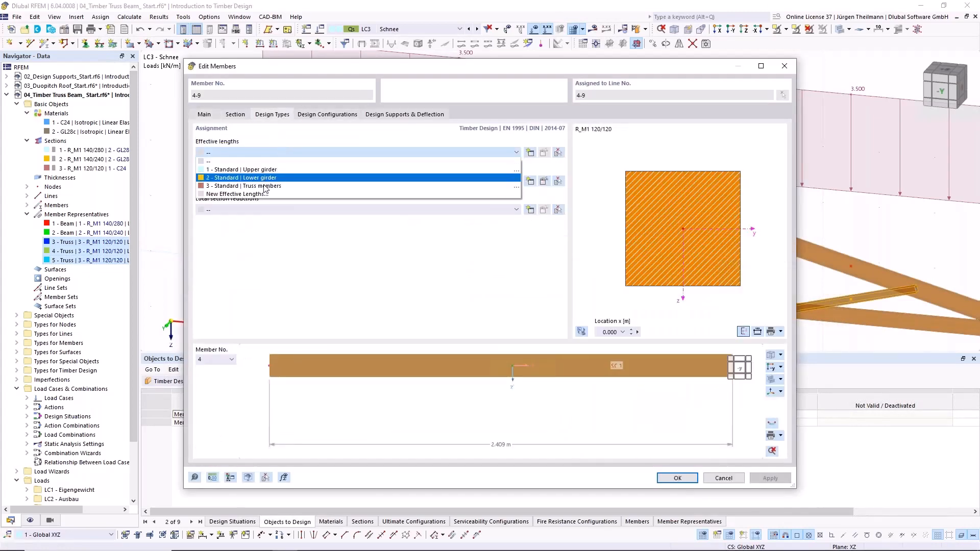
{"action": "left_click", "coordinate": [204, 185]}
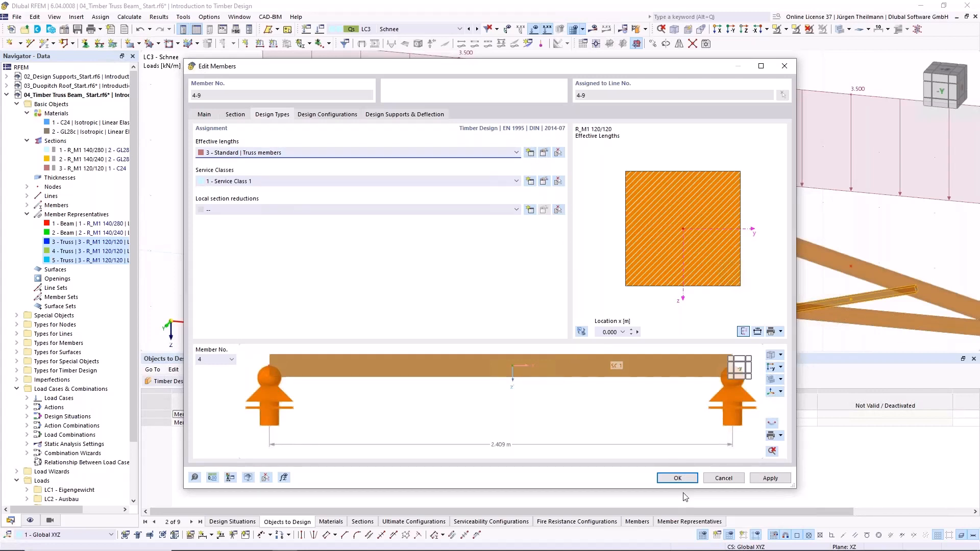
{"action": "left_click", "coordinate": [678, 478]}
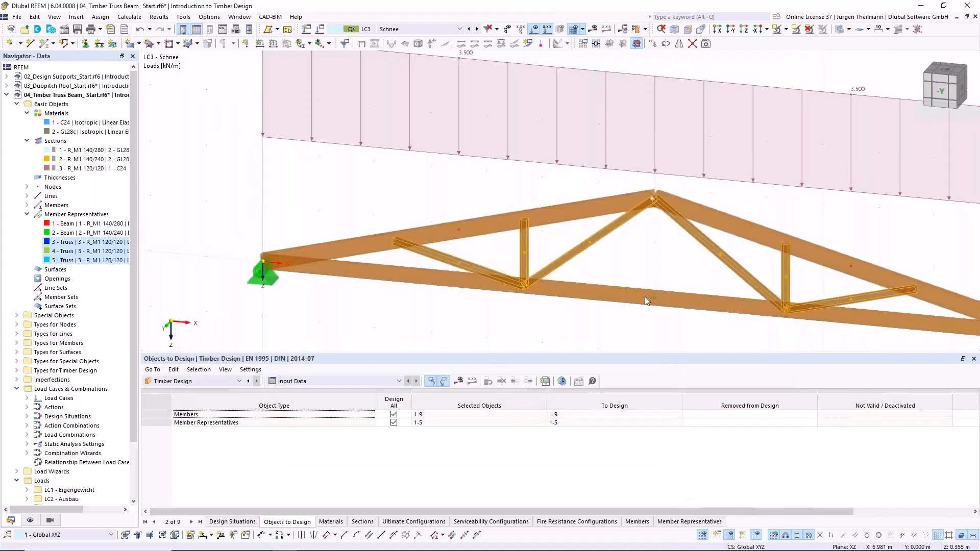
- Check the effective lengths assignment in the web members' timber design types without changing anything
{"action": "double_click", "coordinate": [442, 261]}
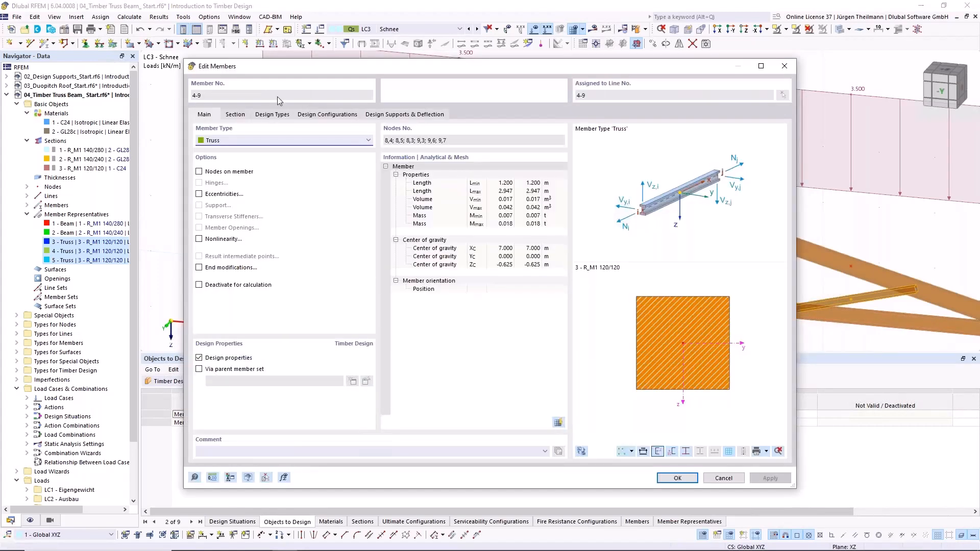
{"action": "left_click", "coordinate": [272, 114]}
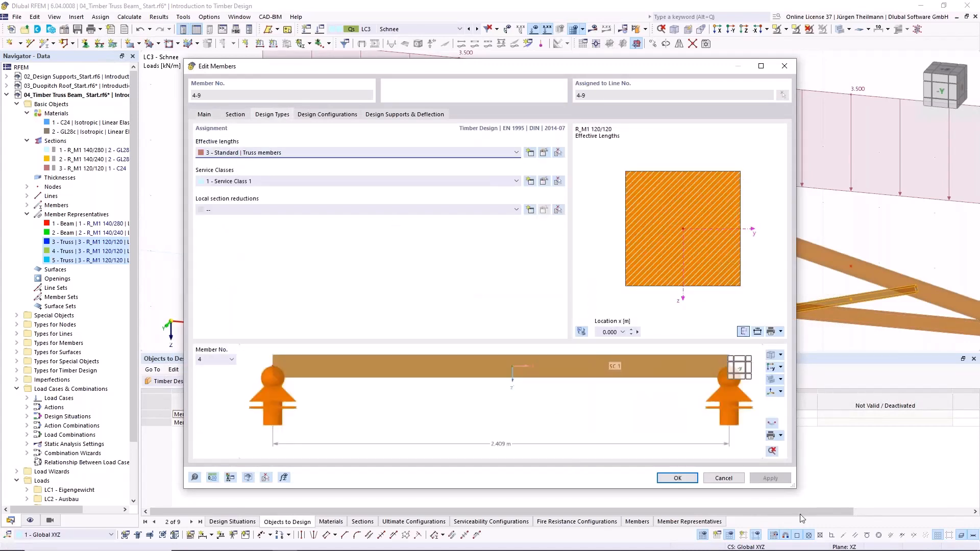
{"action": "left_click", "coordinate": [723, 478]}
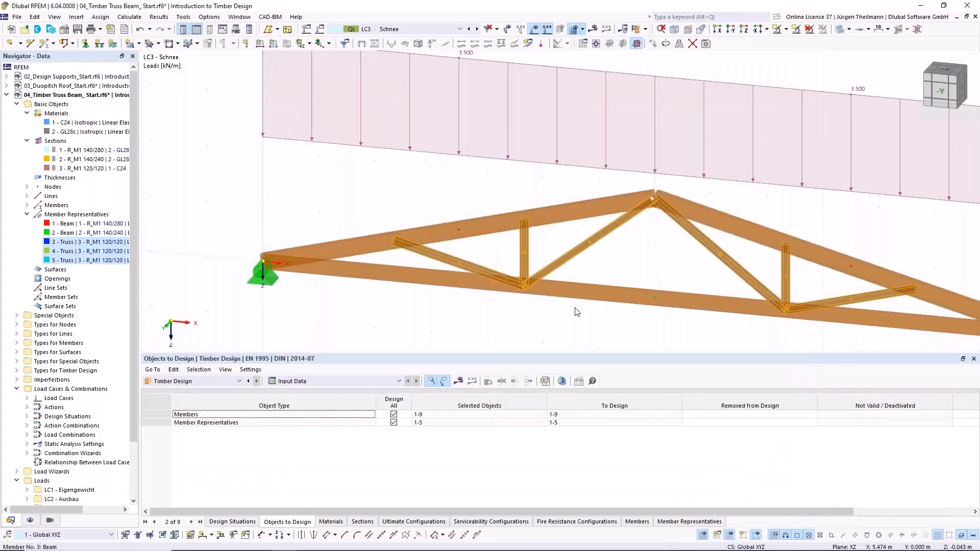
- Calculate the timber design for the truss, show the design ratios on the whole beam, and save the model
{"action": "left_click", "coordinate": [635, 29]}
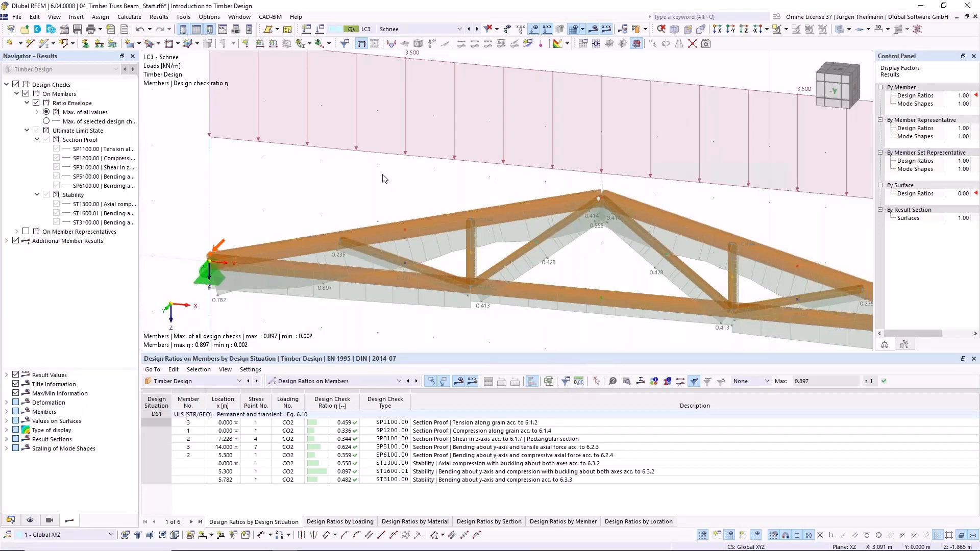
{"action": "middle_click_drag", "start_coordinate": [601, 221], "coordinate": [477, 151]}
{"action": "scroll", "coordinate": [476, 150], "scroll_direction": "down", "scroll_amount": 3}
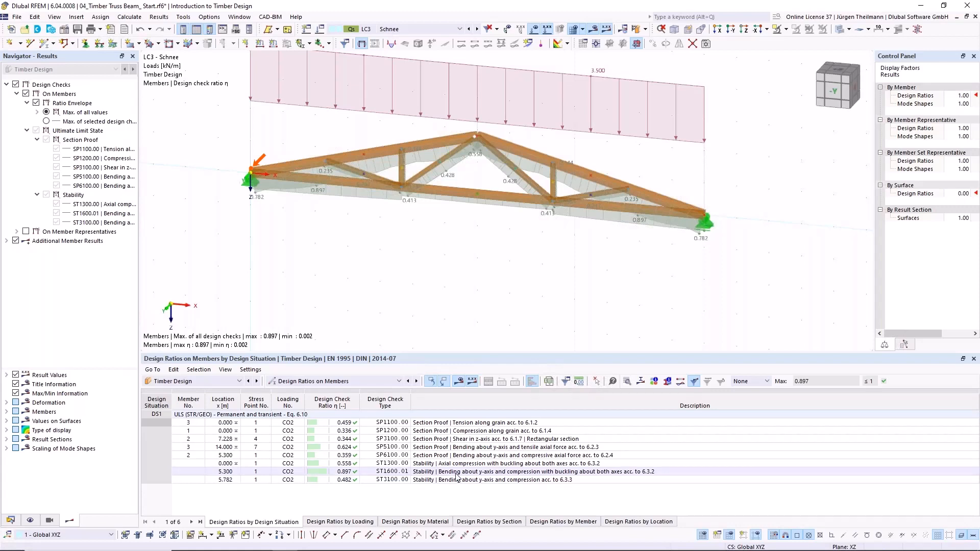
{"action": "left_click", "coordinate": [78, 32]}
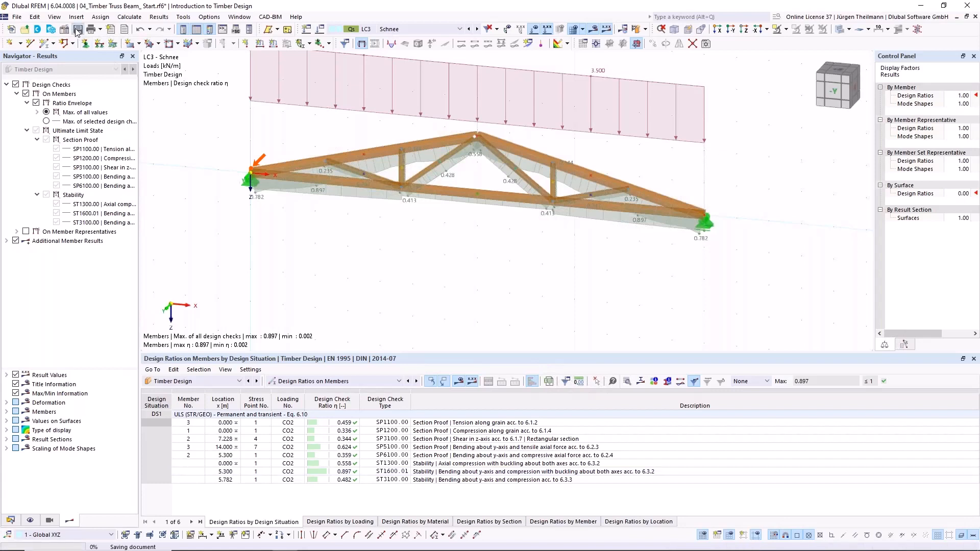